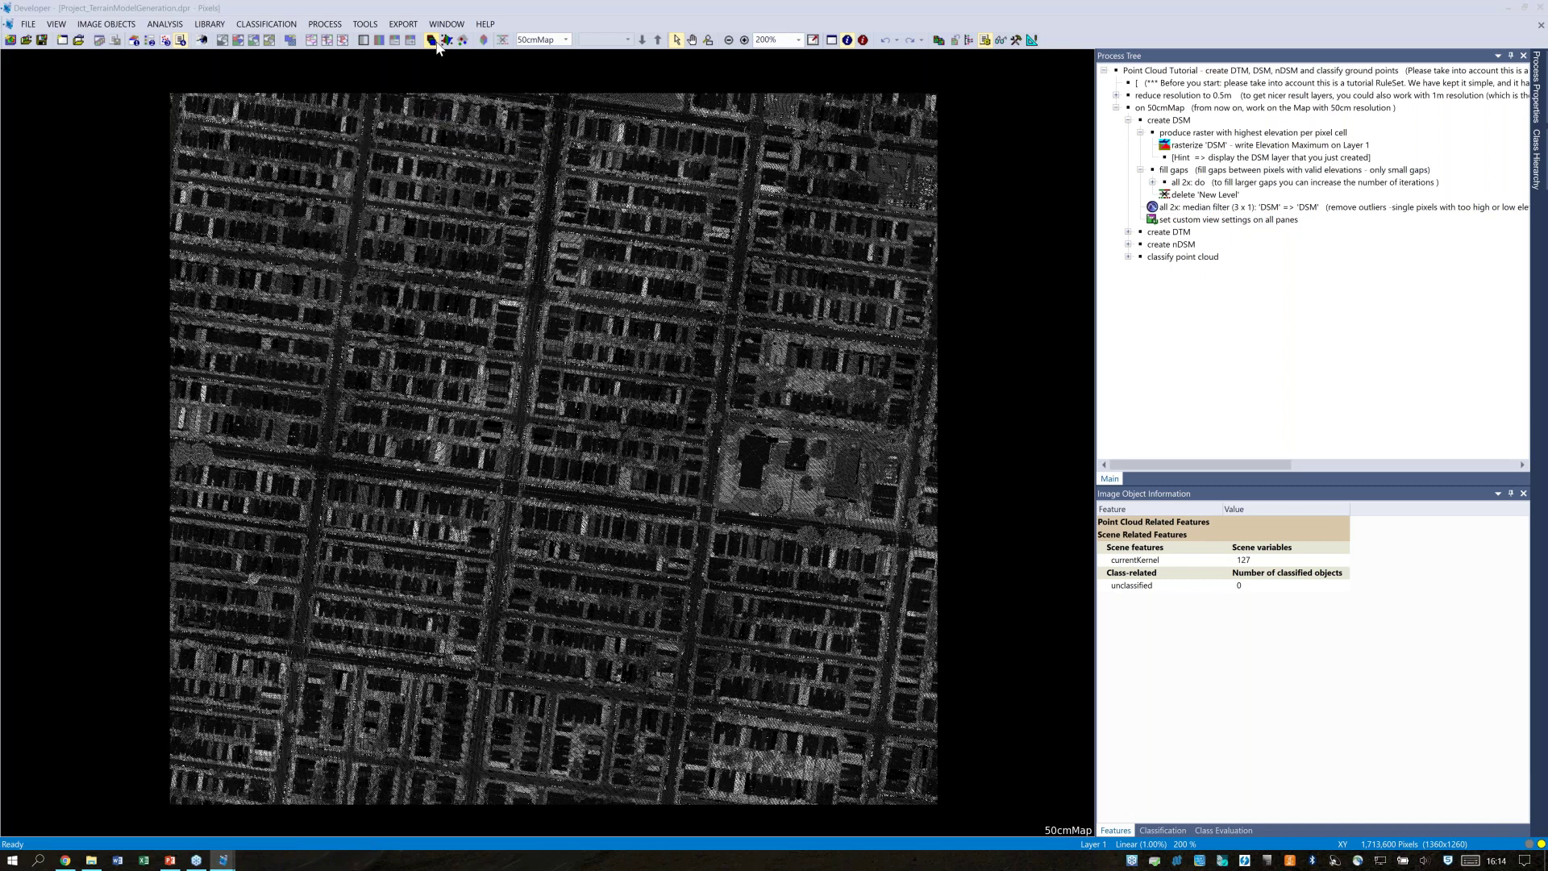
# Hide the raster image layer and show the Layer 1 point cloud rendered by height
pyautogui.click(437, 44)
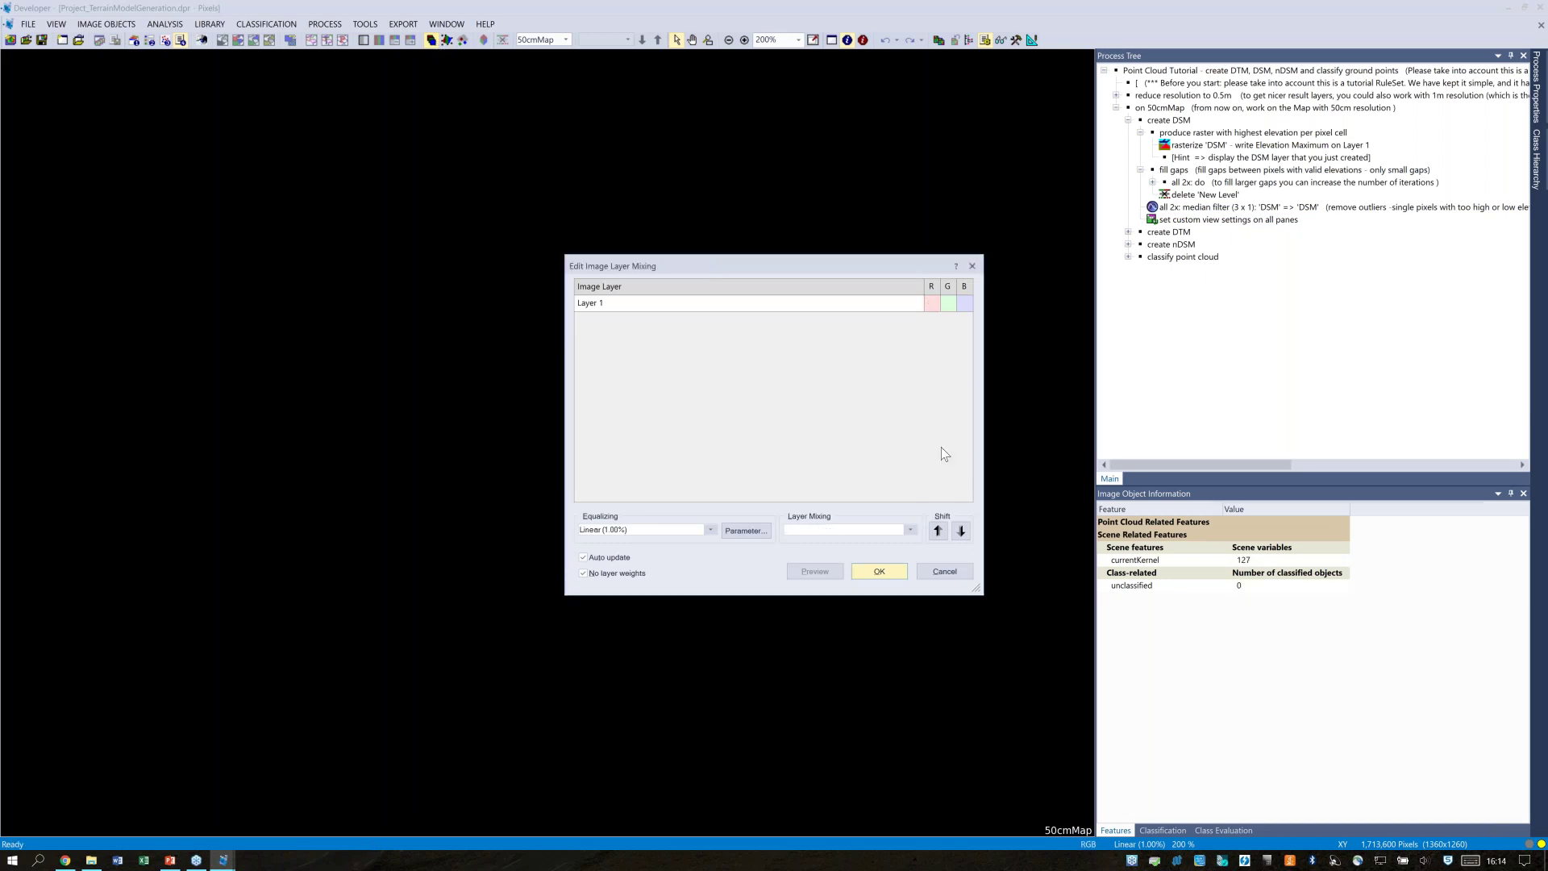
pyautogui.click(880, 571)
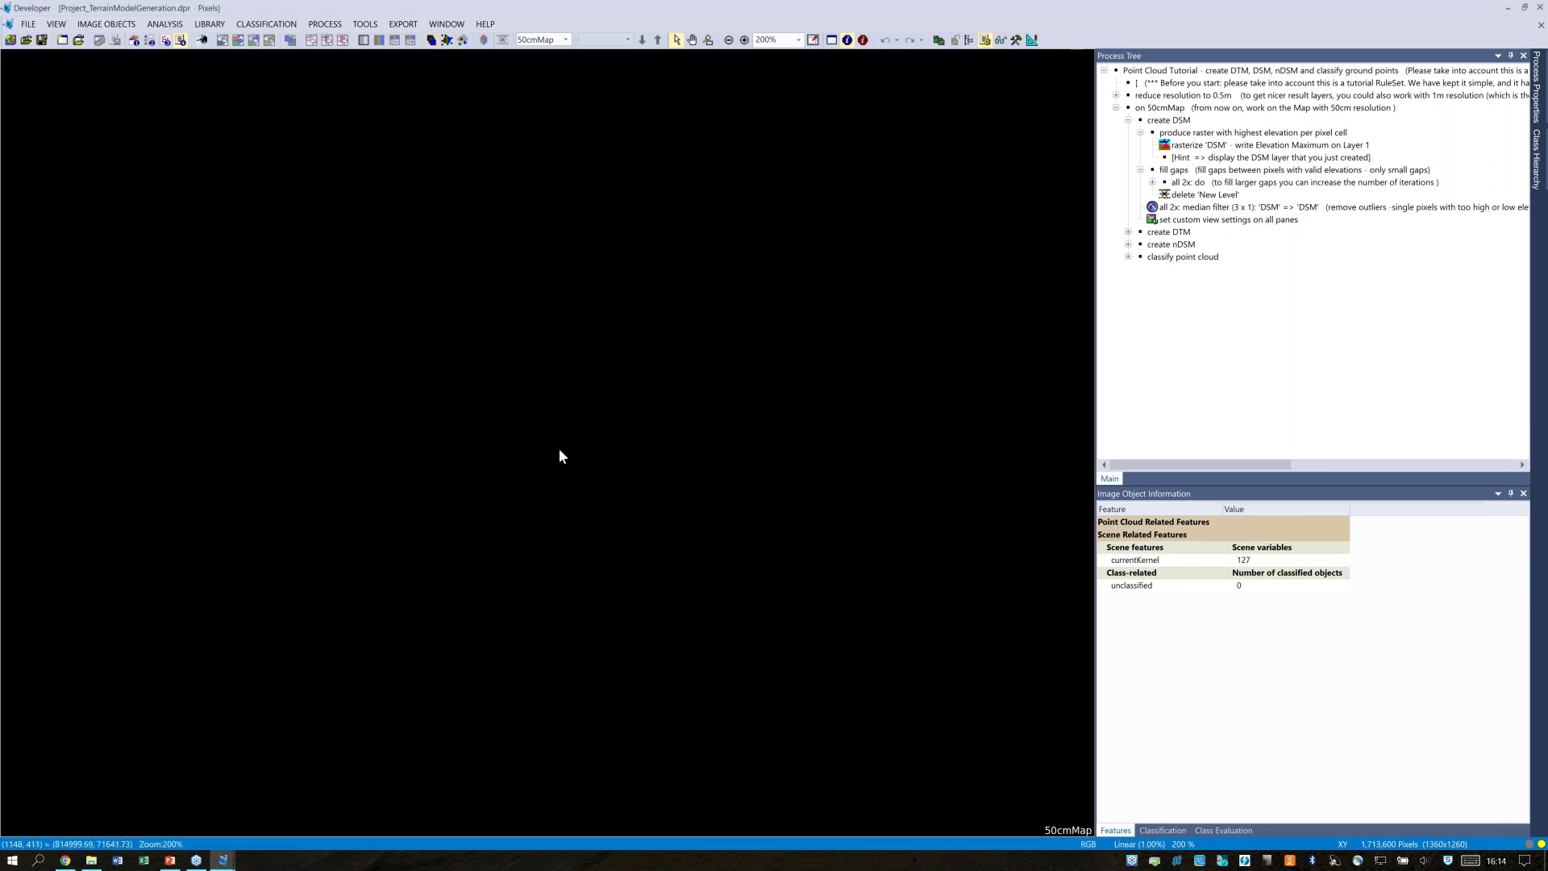
pyautogui.click(465, 46)
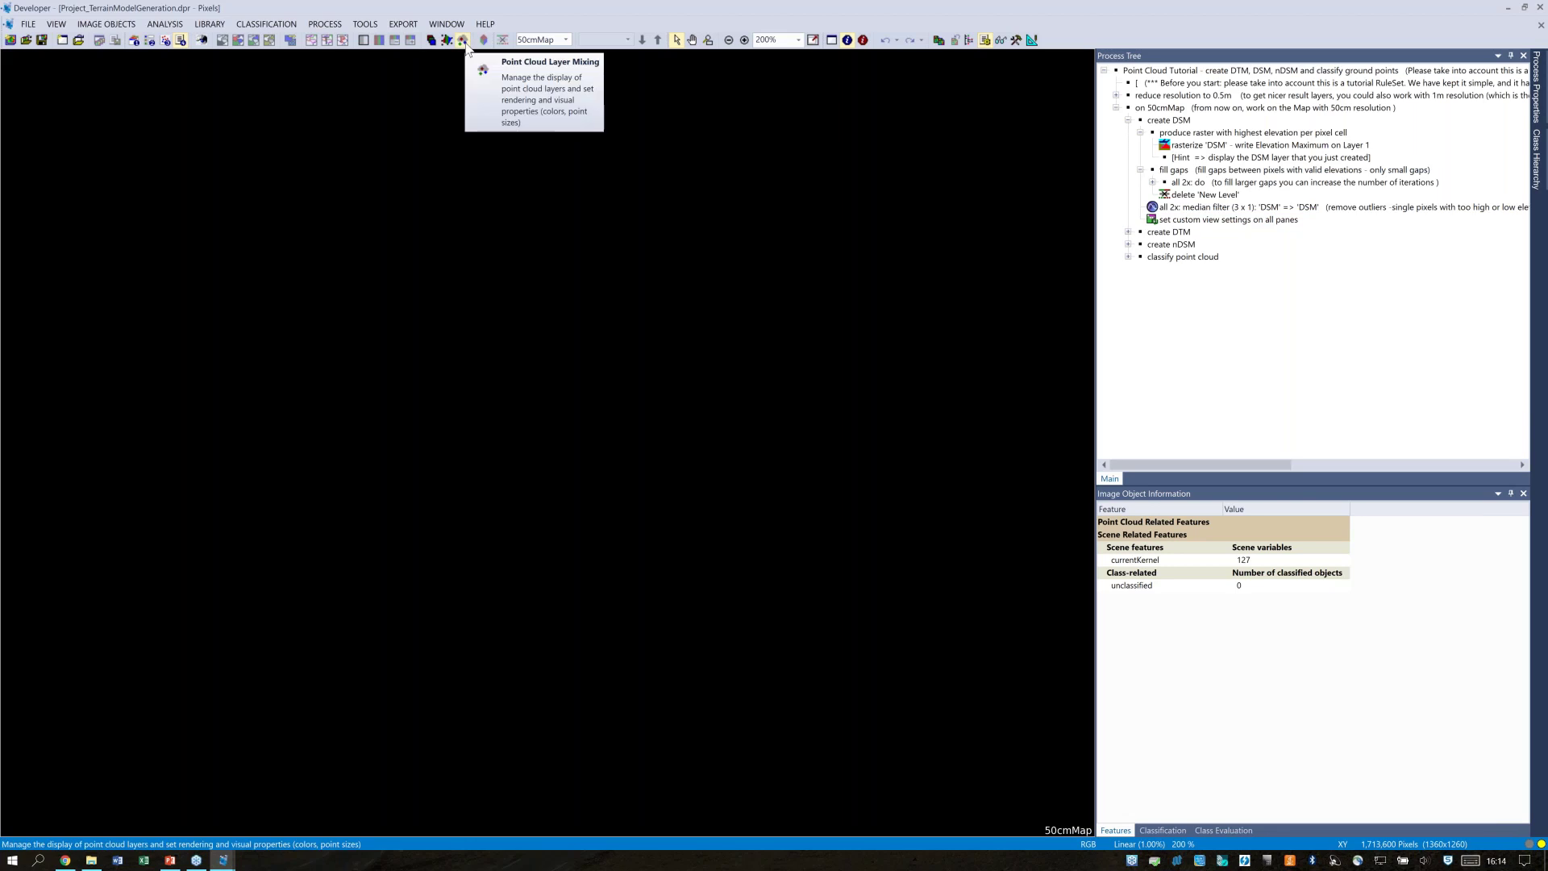
pyautogui.click(466, 46)
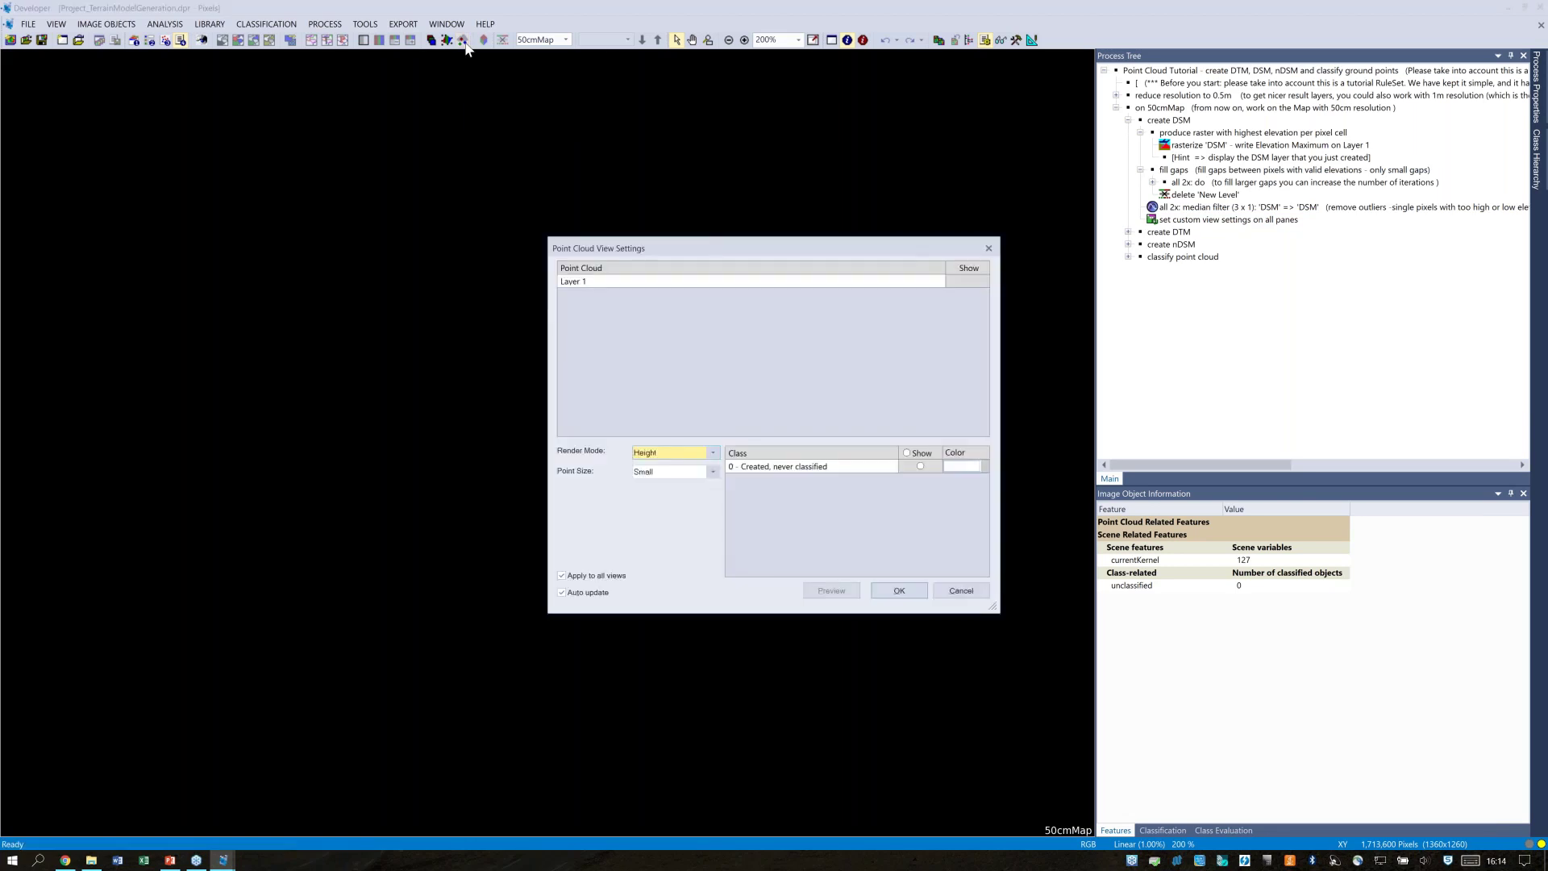
pyautogui.moveTo(672, 246); pyautogui.dragTo(669, 189)
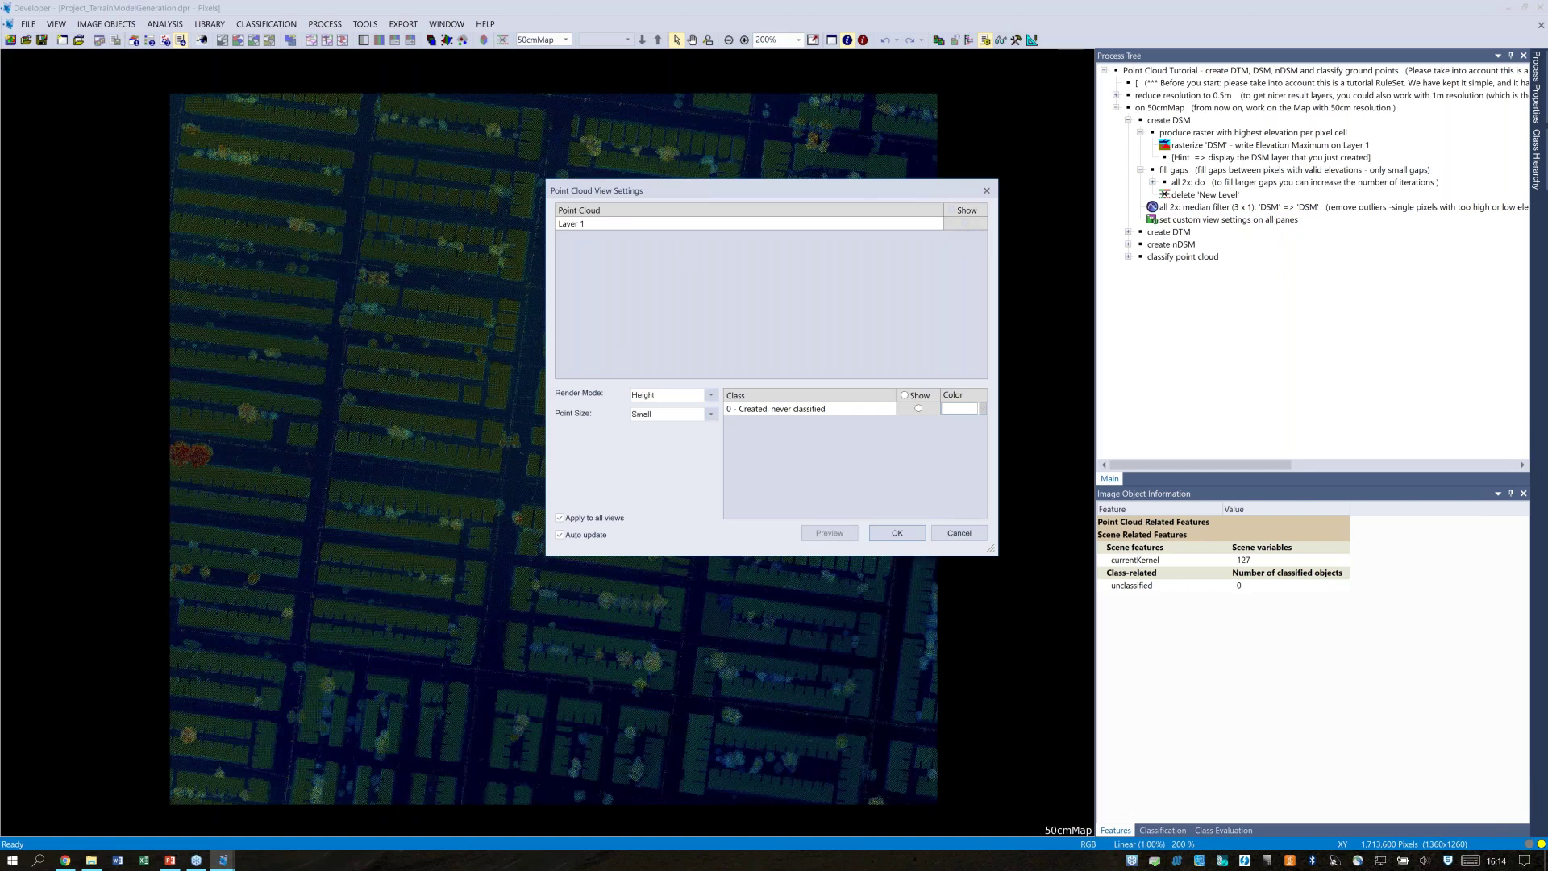
pyautogui.moveTo(909, 189); pyautogui.dragTo(1338, 153)
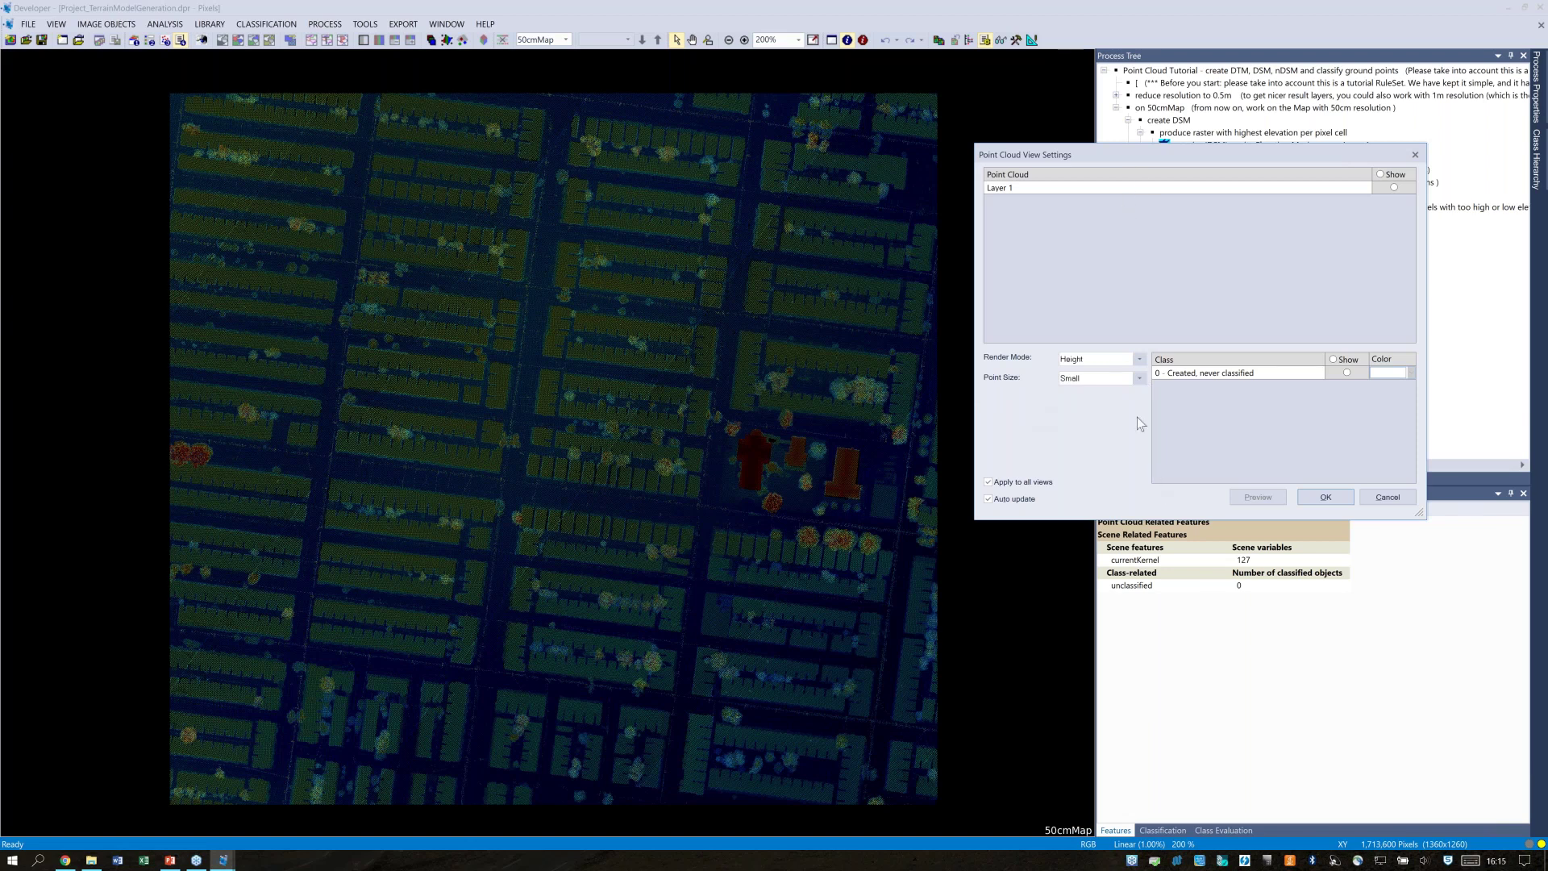
# Set the point cloud's point size to Large and apply the view settings
pyautogui.click(1138, 379)
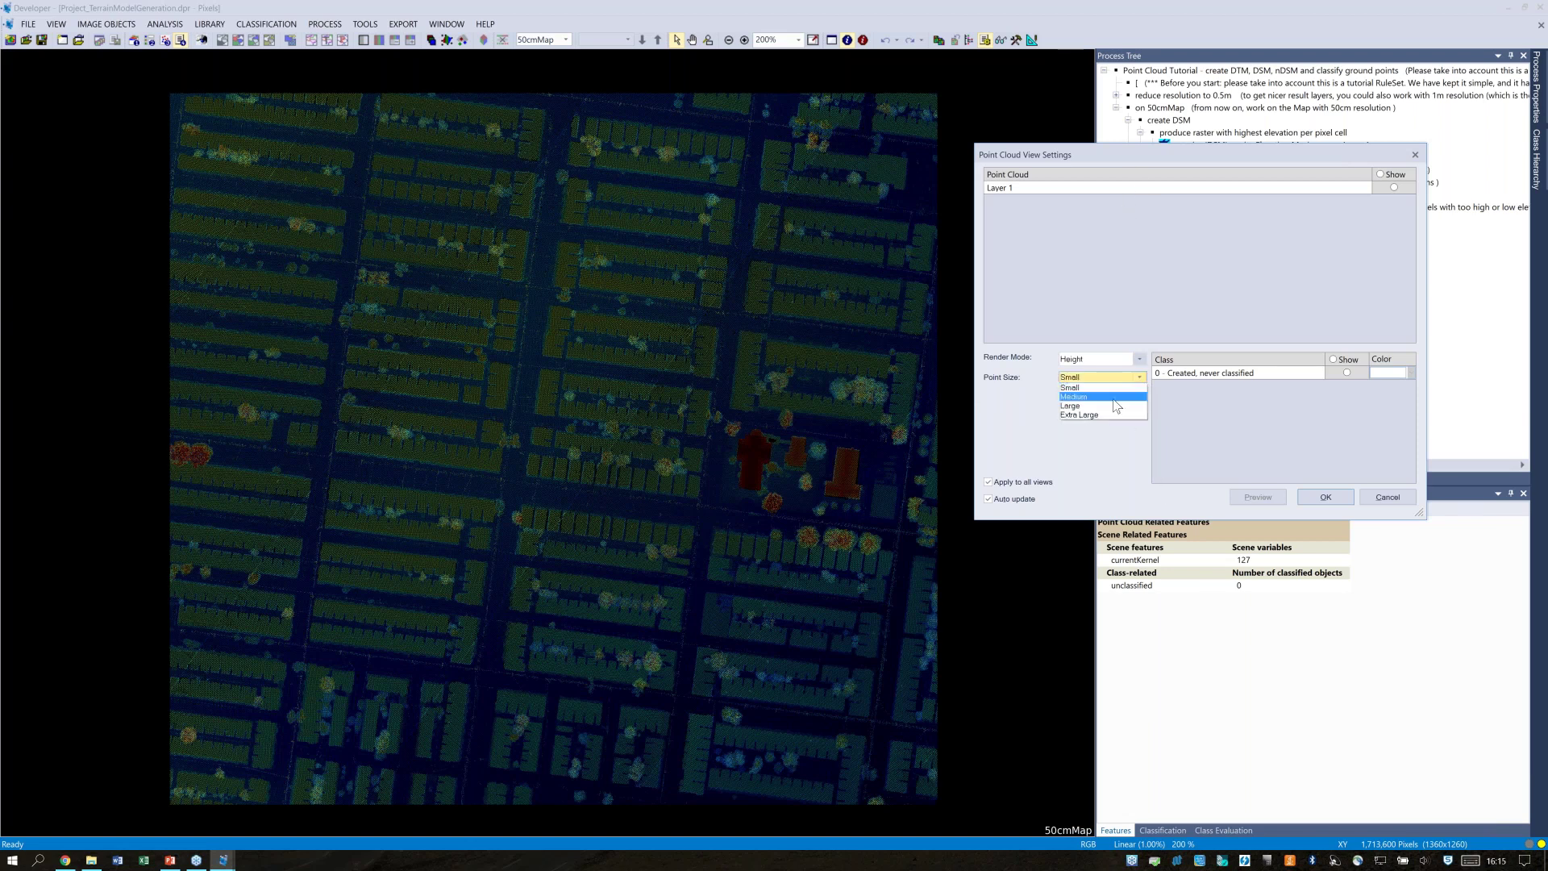
pyautogui.click(1110, 407)
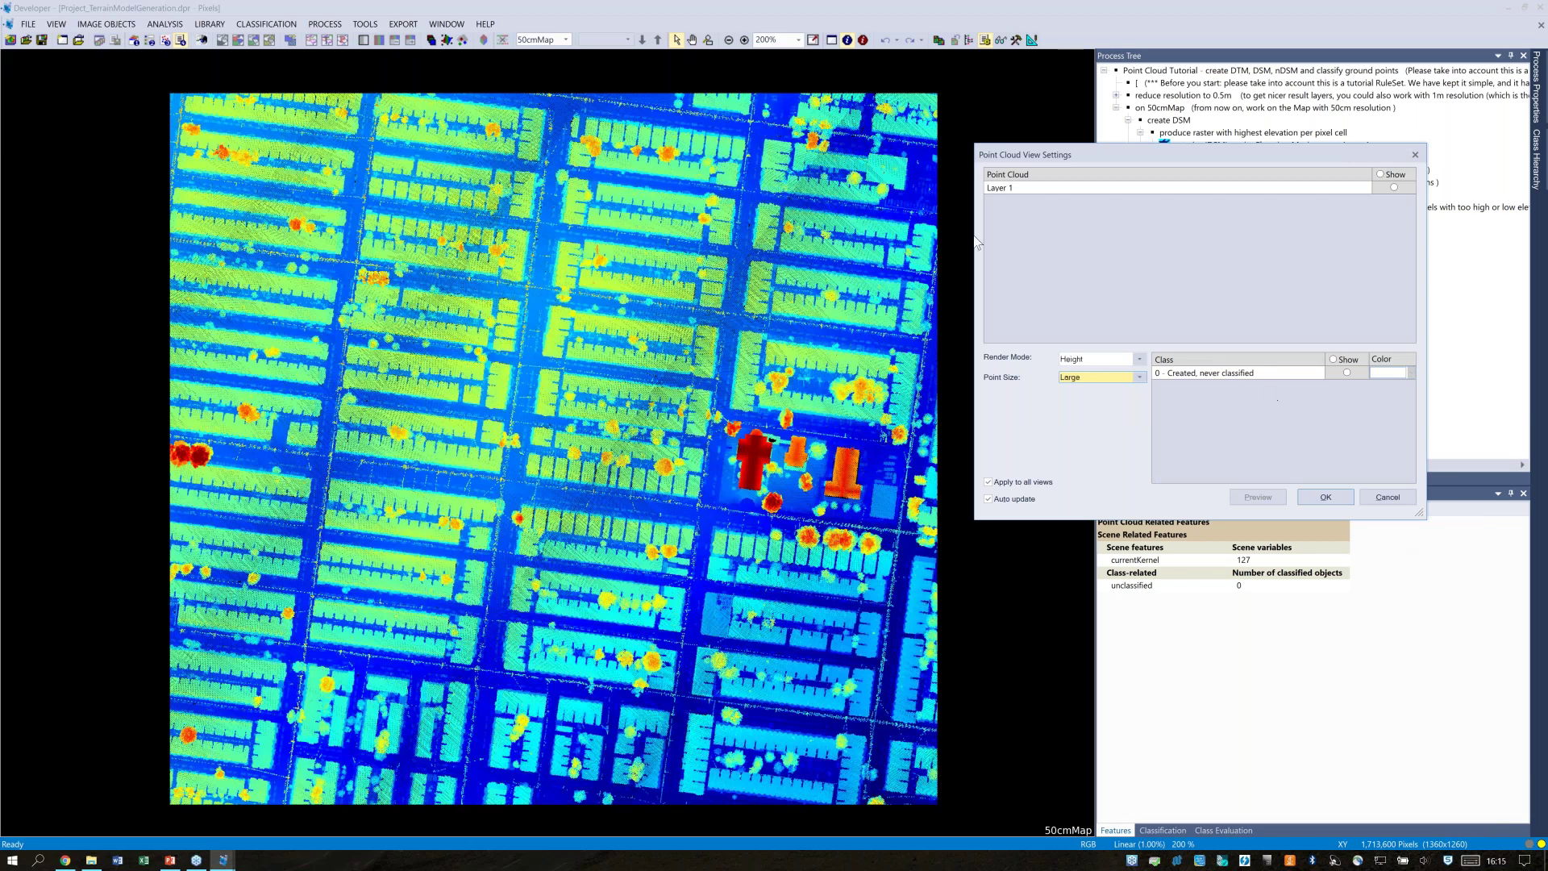
pyautogui.click(1343, 498)
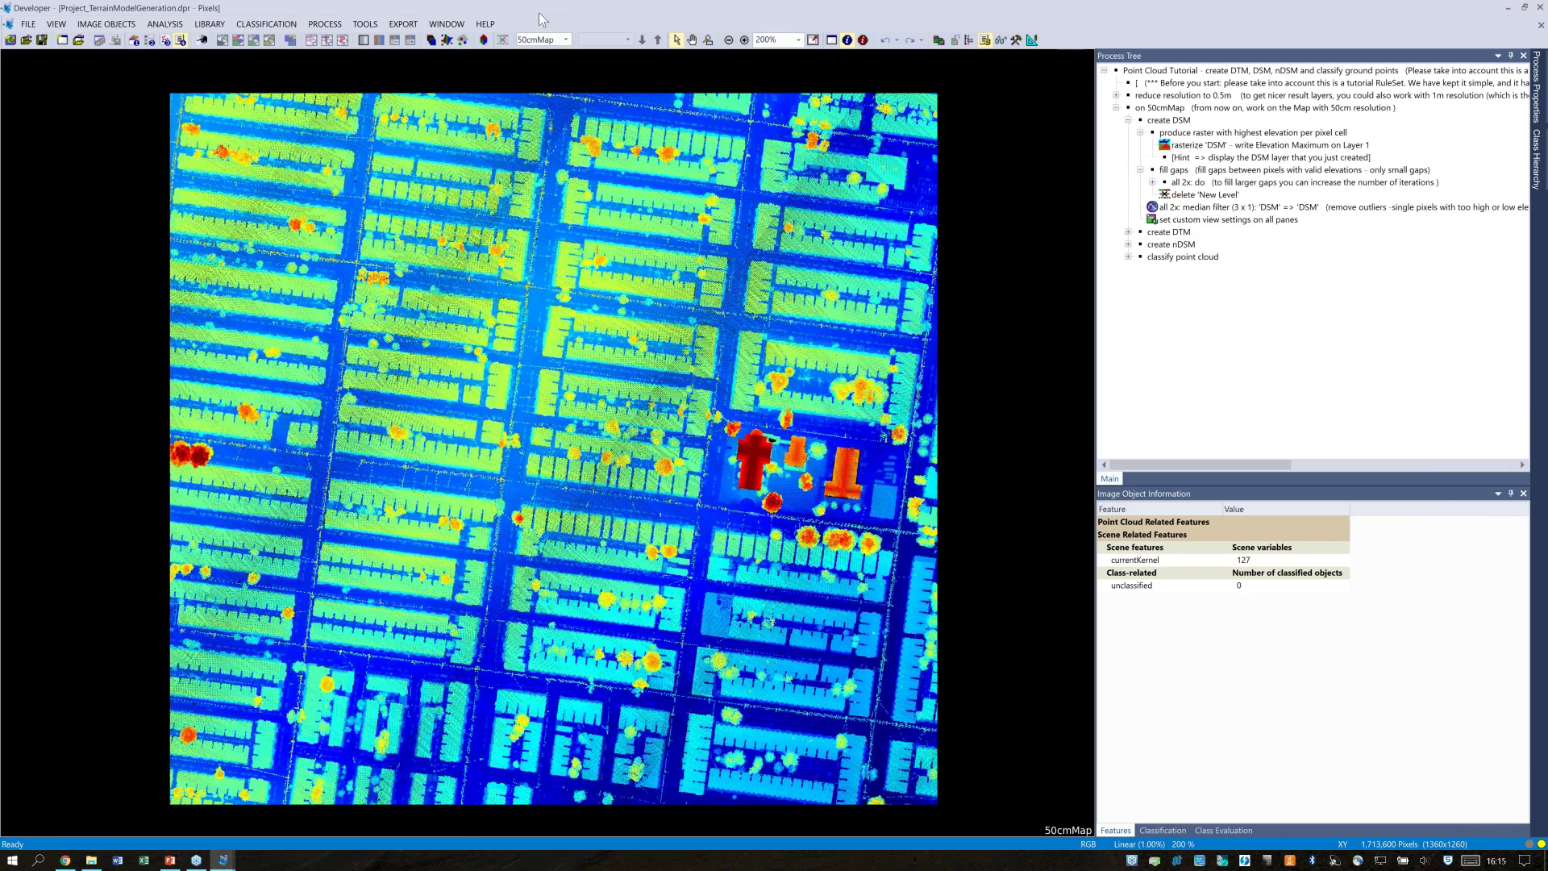
# Open a 3D view of a rectangular subset around the large red and orange buildings and bring that area into the map view
pyautogui.click(484, 40)
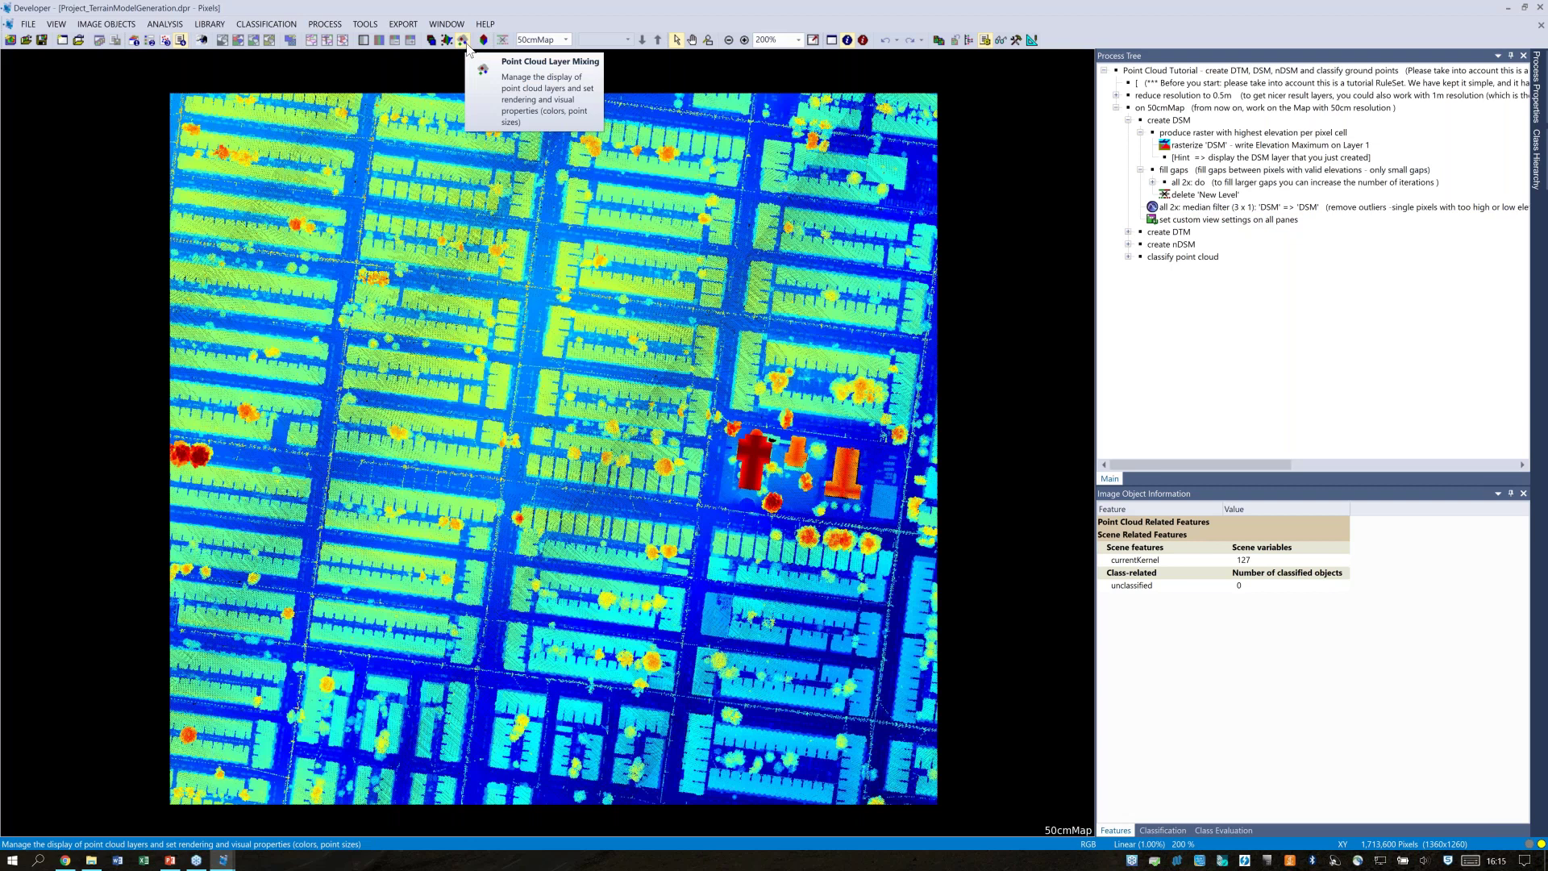
pyautogui.click(484, 39)
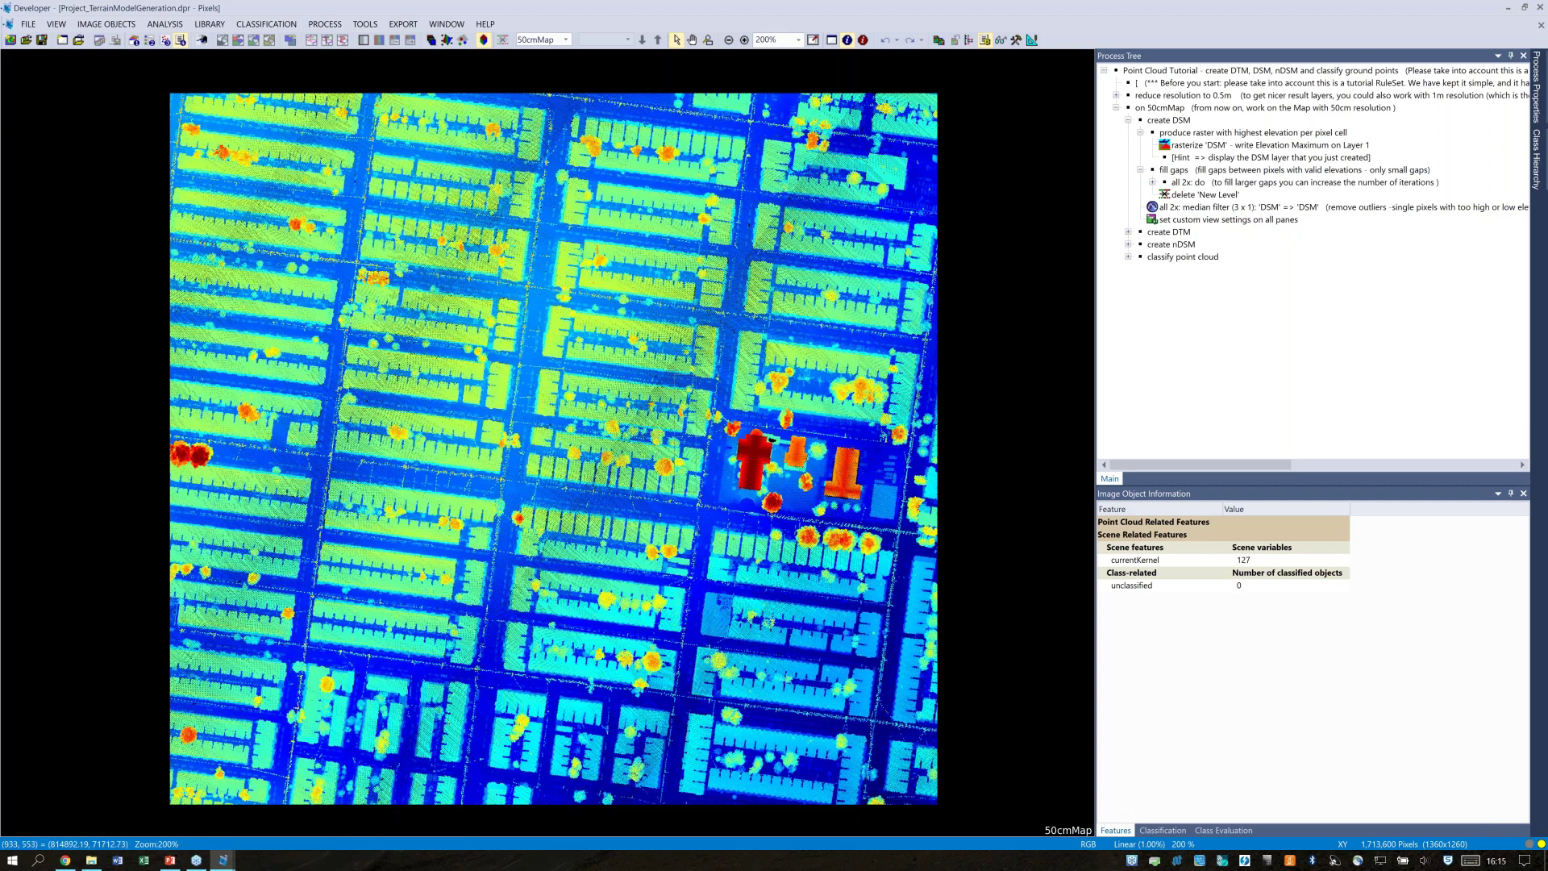
pyautogui.moveTo(903, 564); pyautogui.dragTo(903, 567)
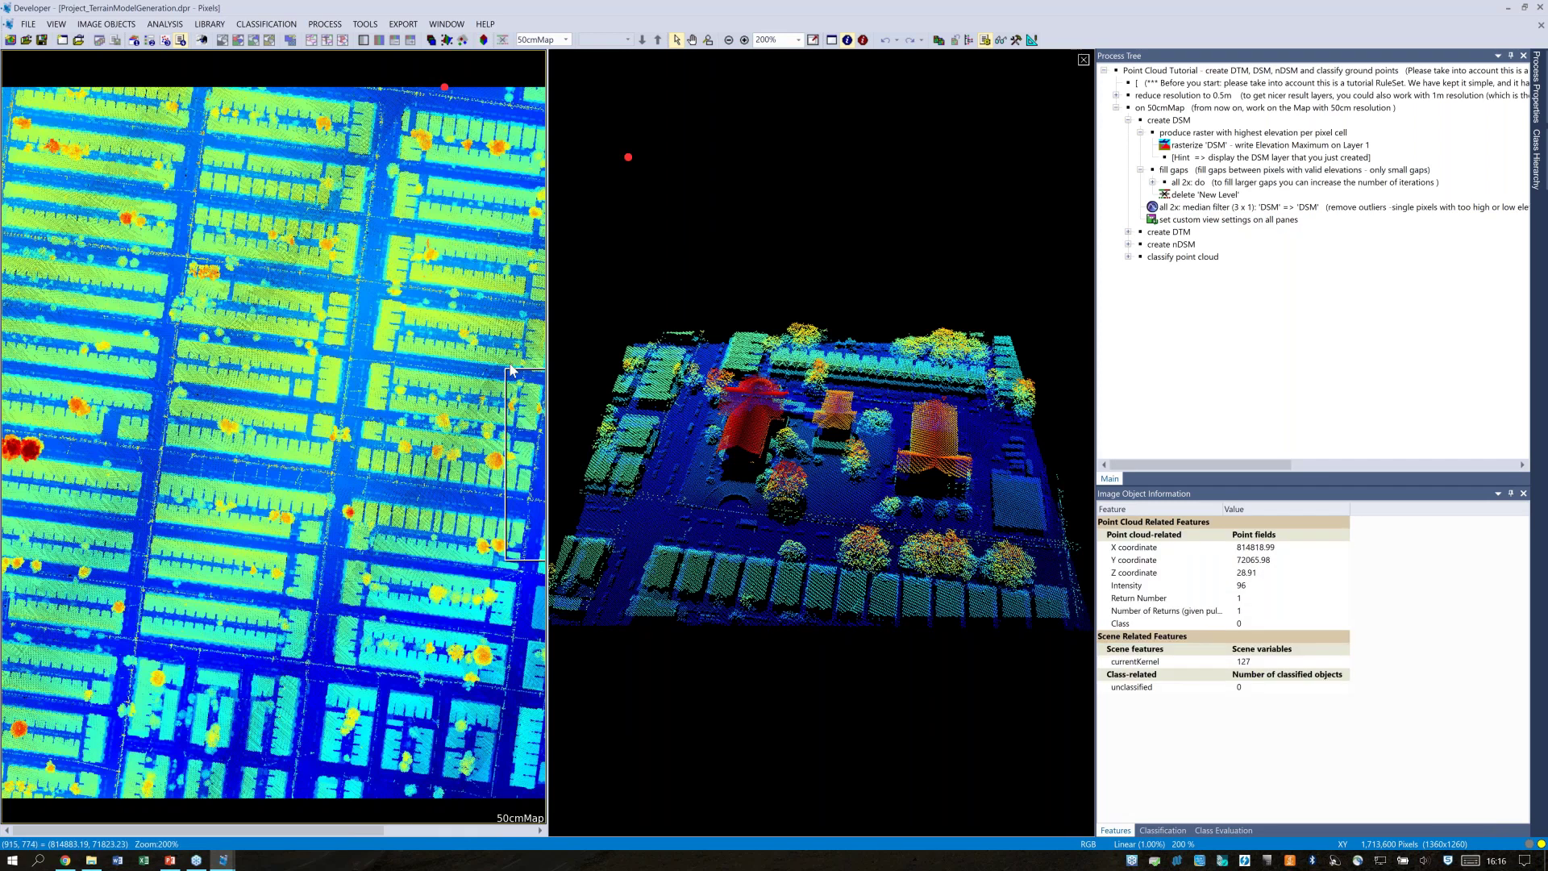
pyautogui.moveTo(509, 364); pyautogui.dragTo(464, 361)
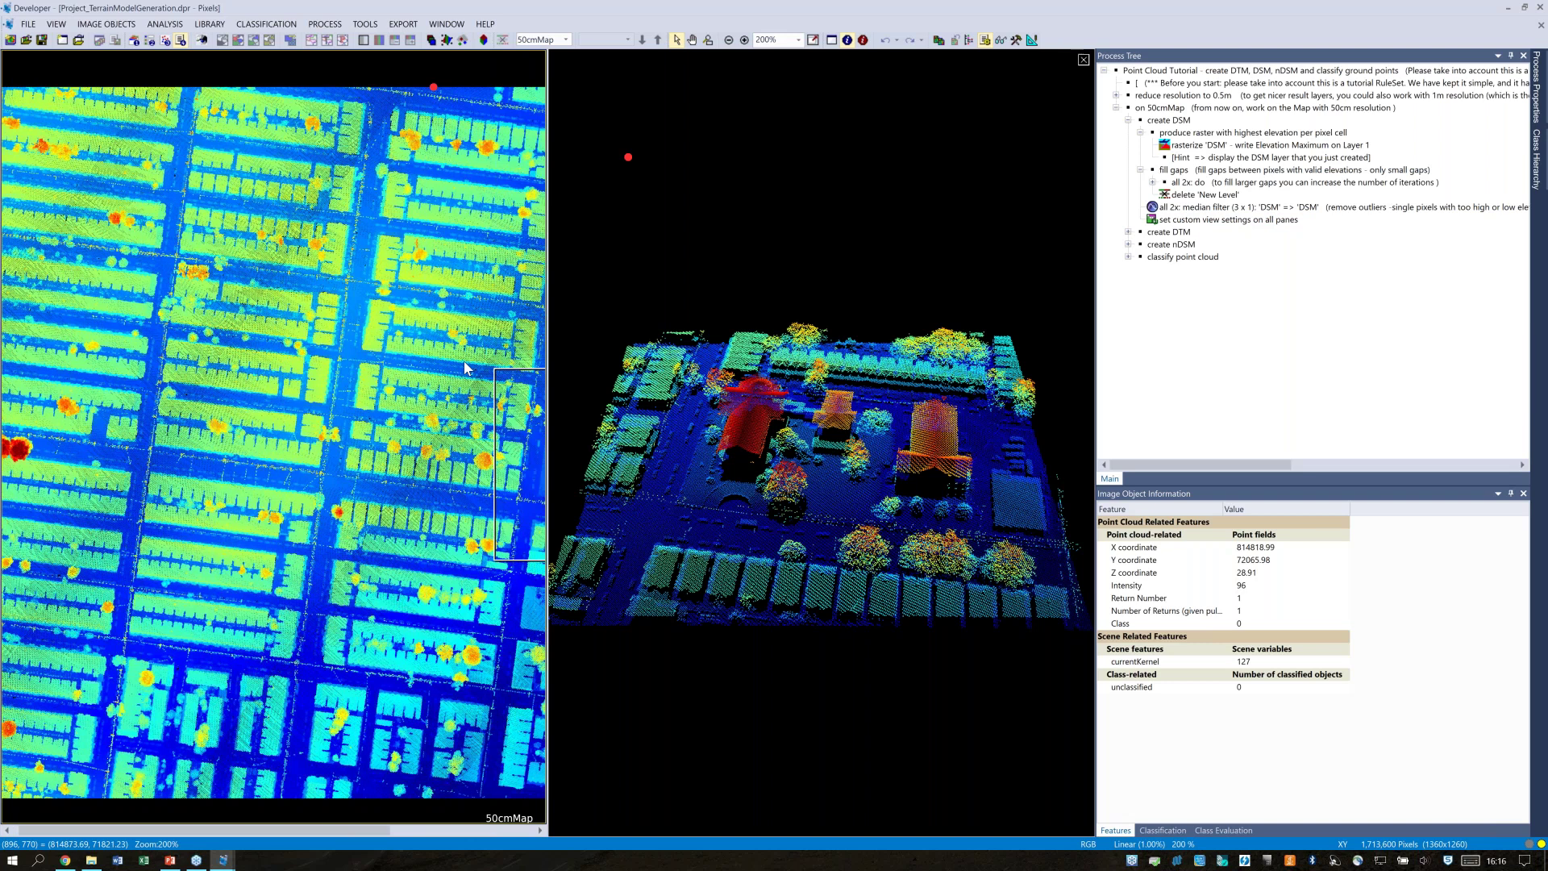
pyautogui.moveTo(464, 362); pyautogui.dragTo(286, 367)
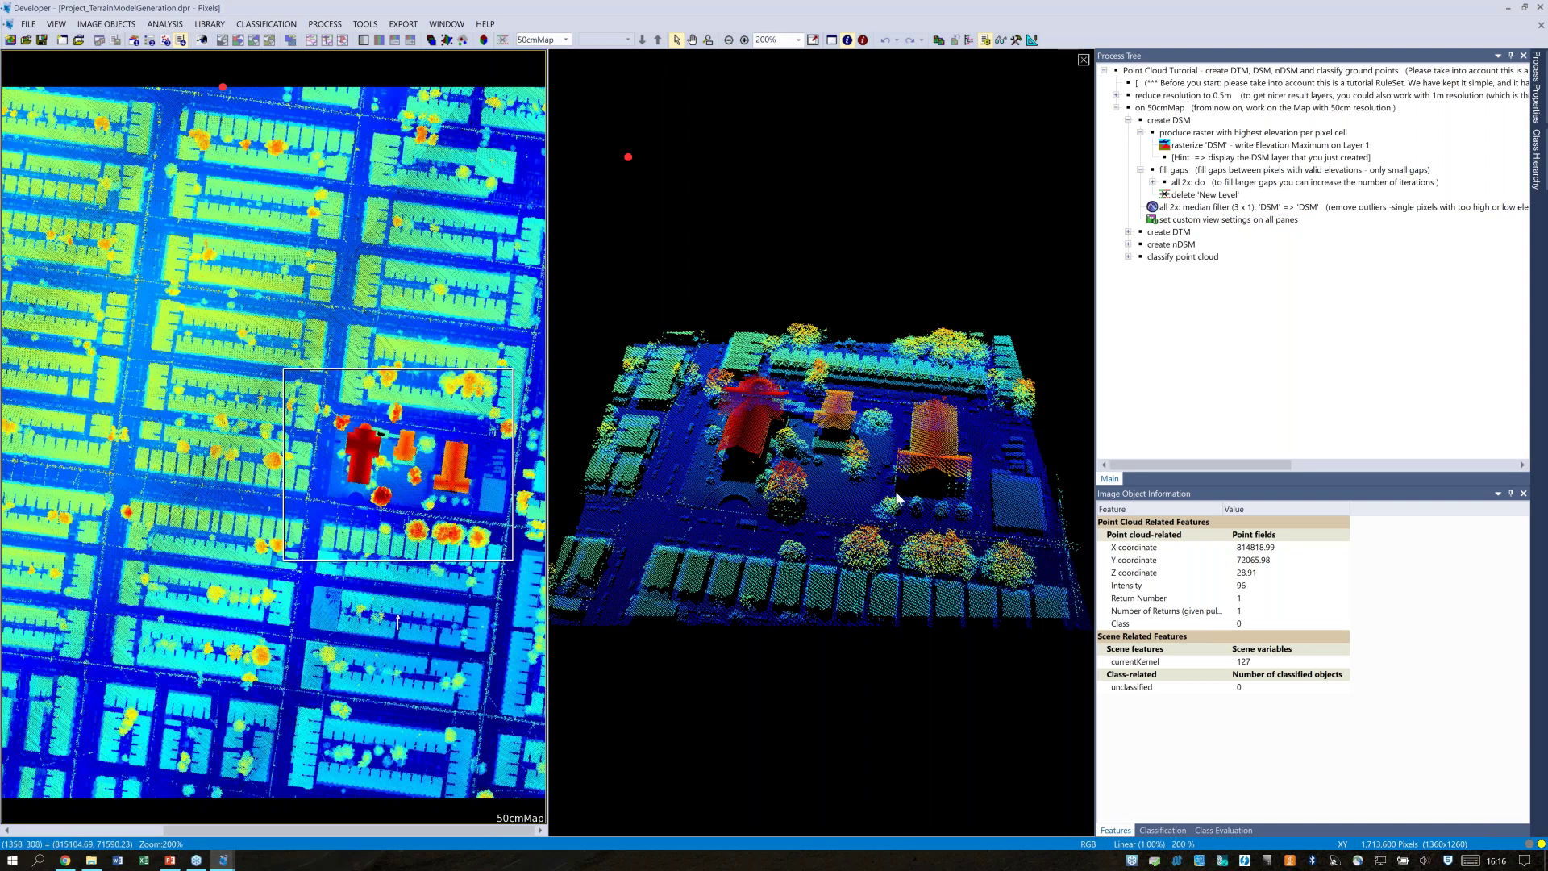
# Examine the buildings and trees of the 3D point cloud subset from different distances and viewing angles
pyautogui.scroll(2, 897, 498)
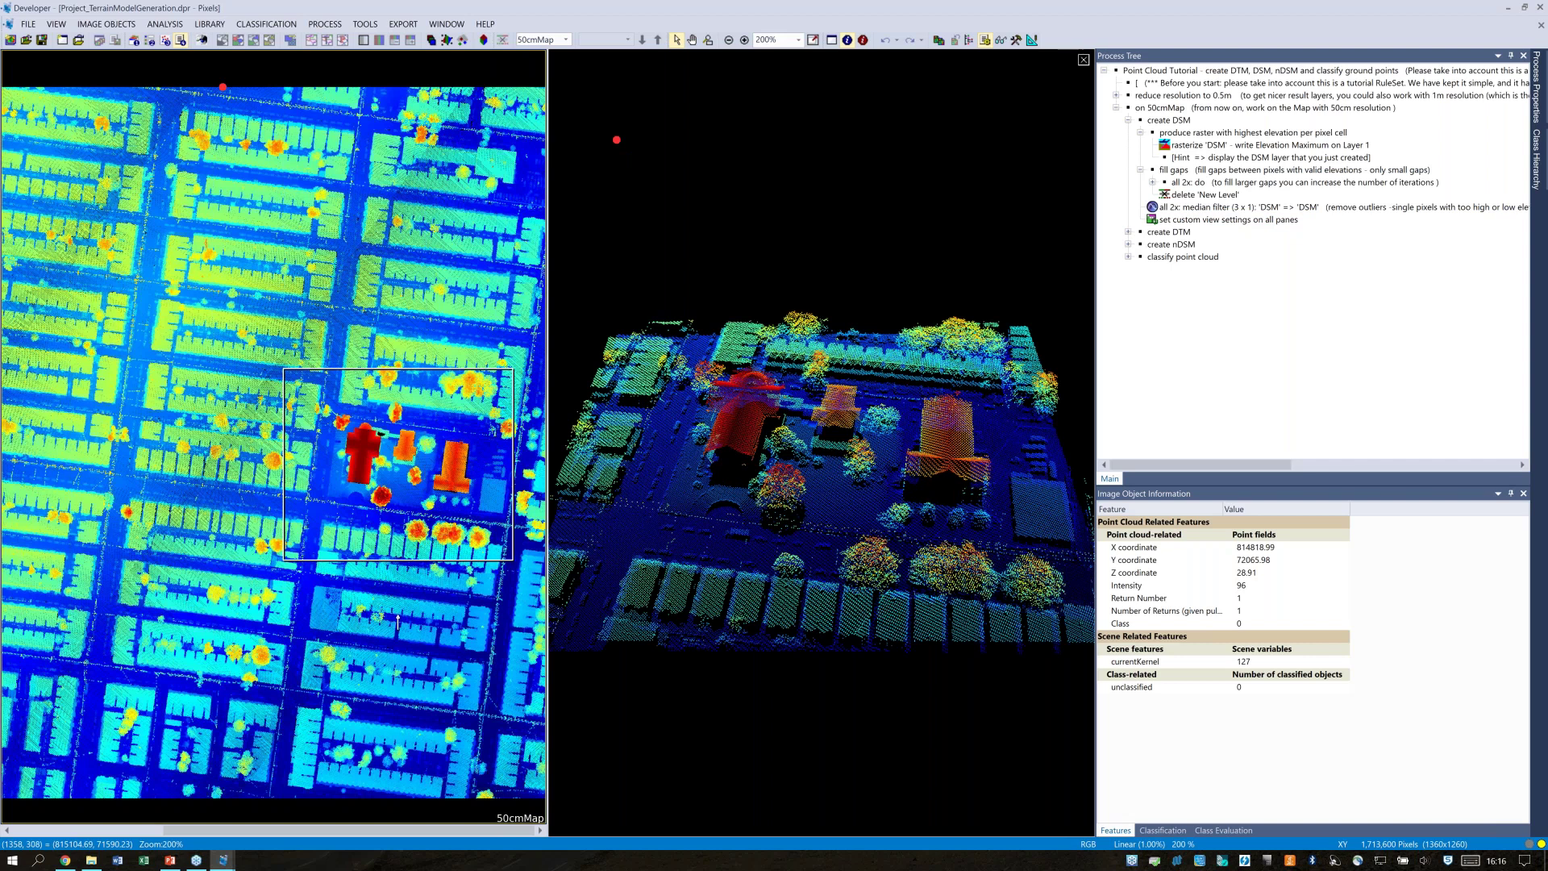
pyautogui.scroll(2, 616, 140)
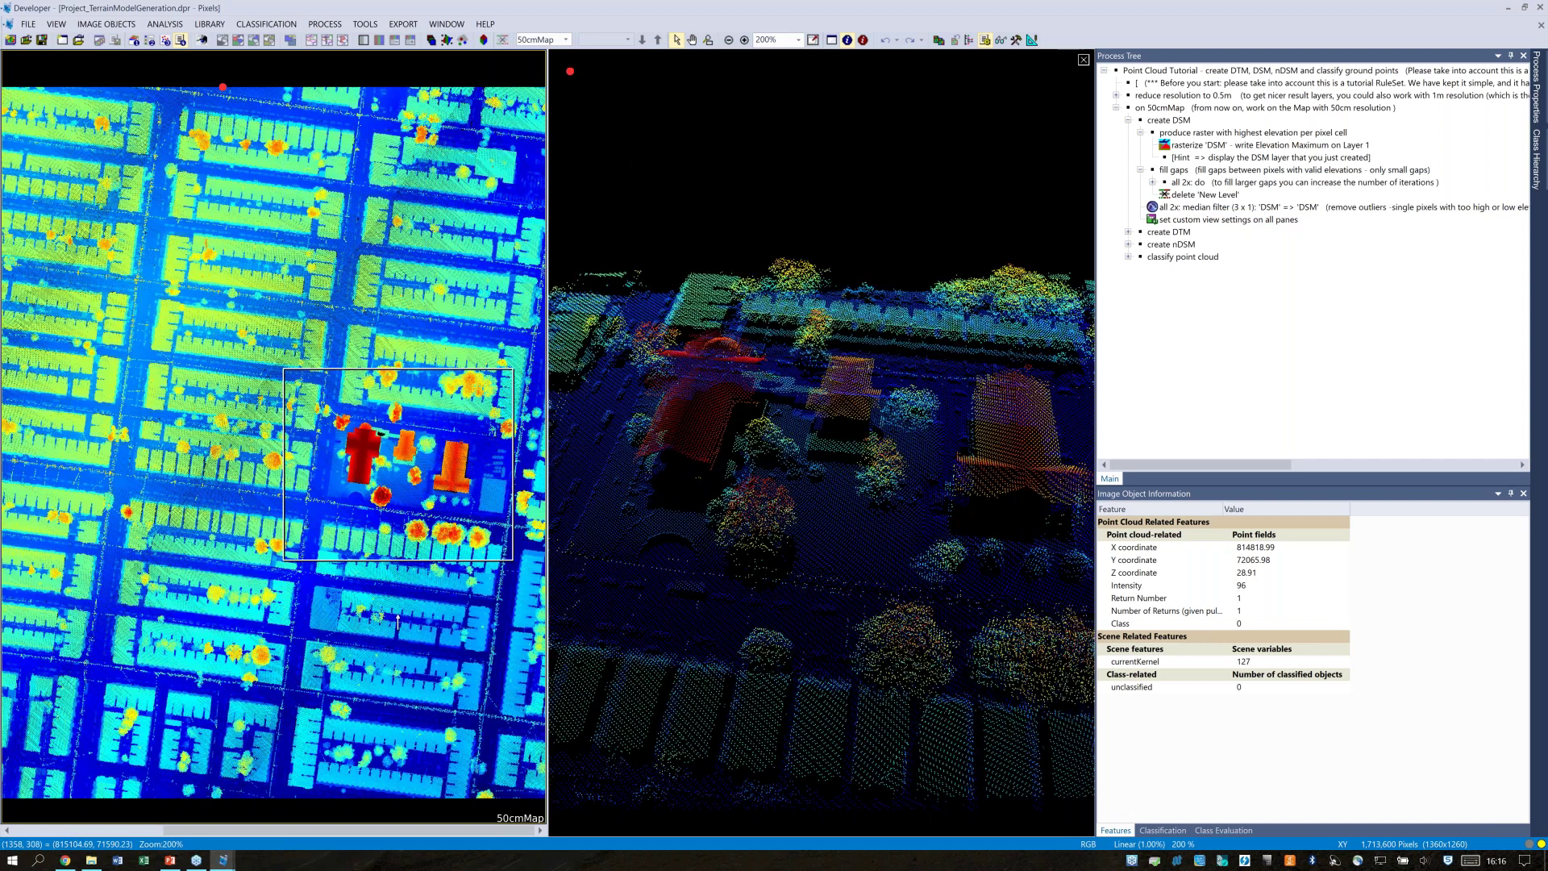
pyautogui.scroll(-3, 611, 133)
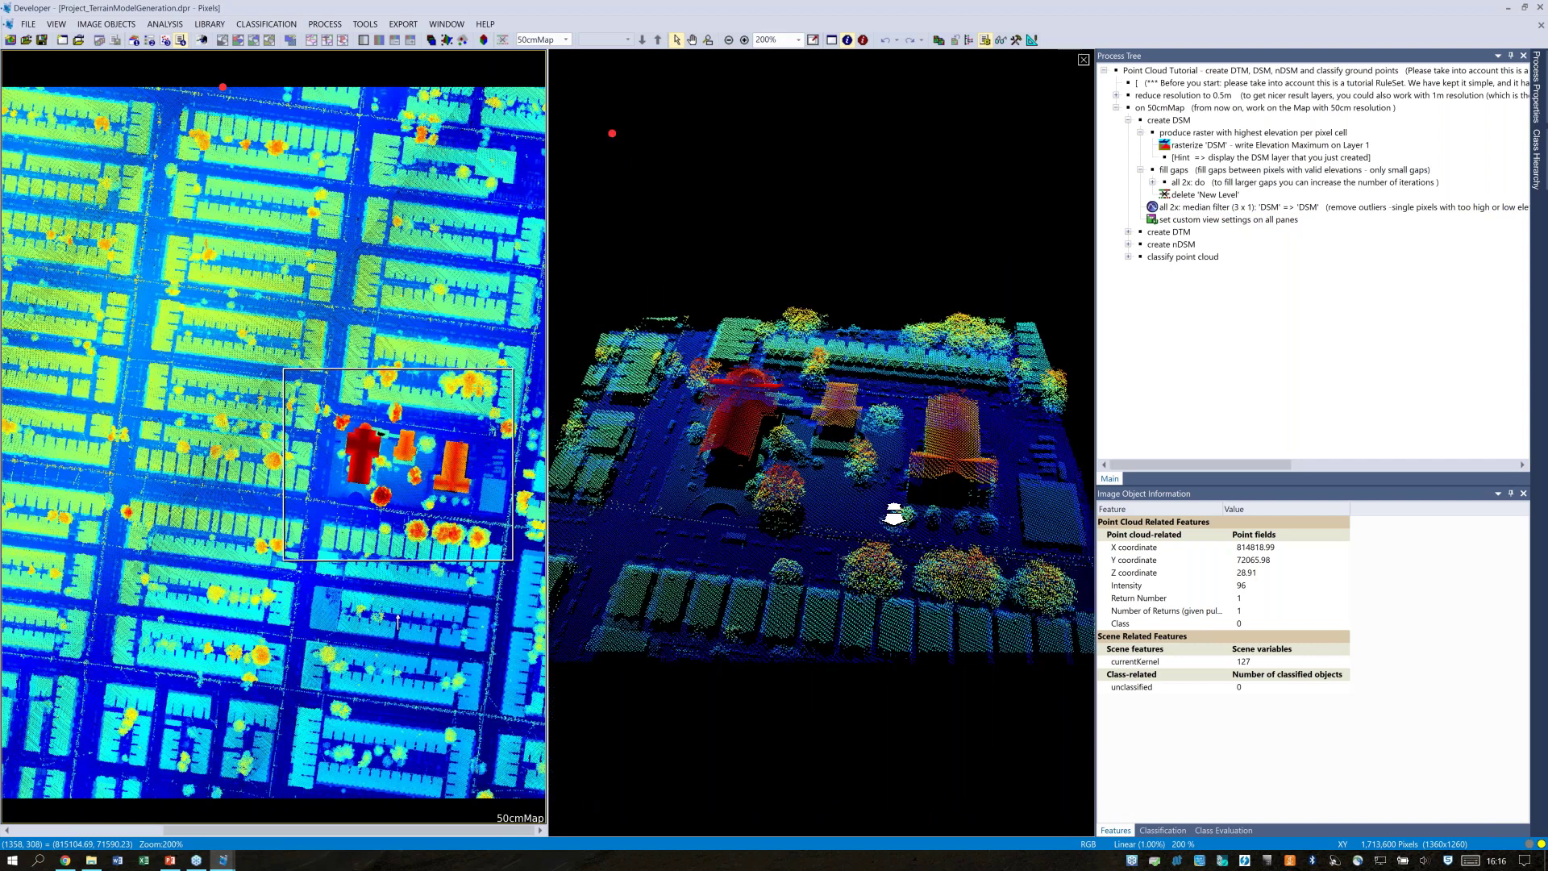
pyautogui.scroll(-3, 612, 133)
pyautogui.scroll(2, 814, 471)
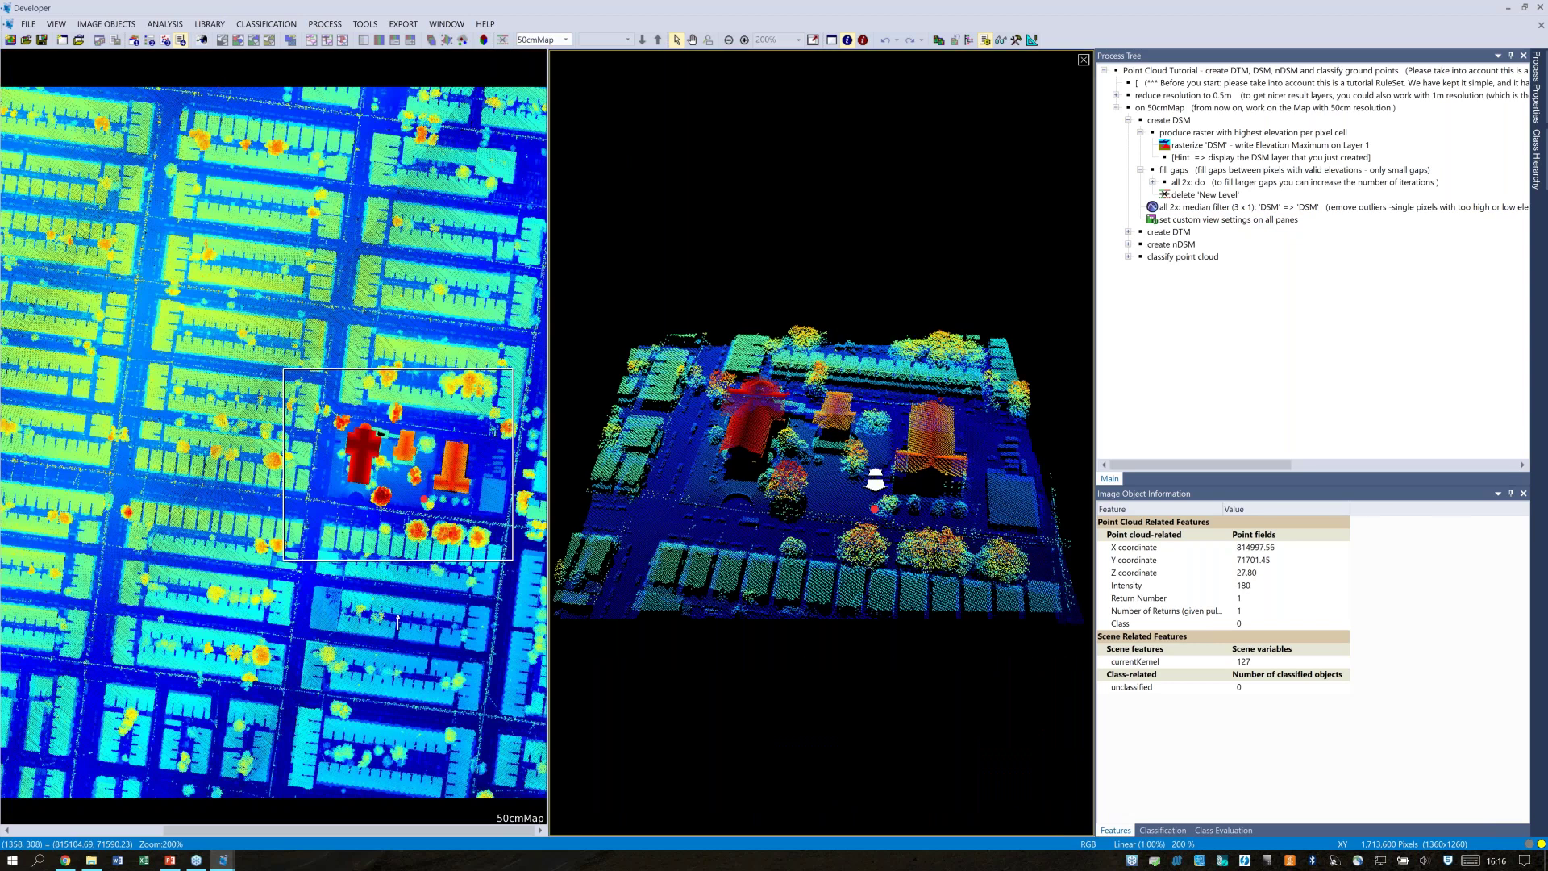
pyautogui.moveTo(875, 482); pyautogui.dragTo(874, 540)
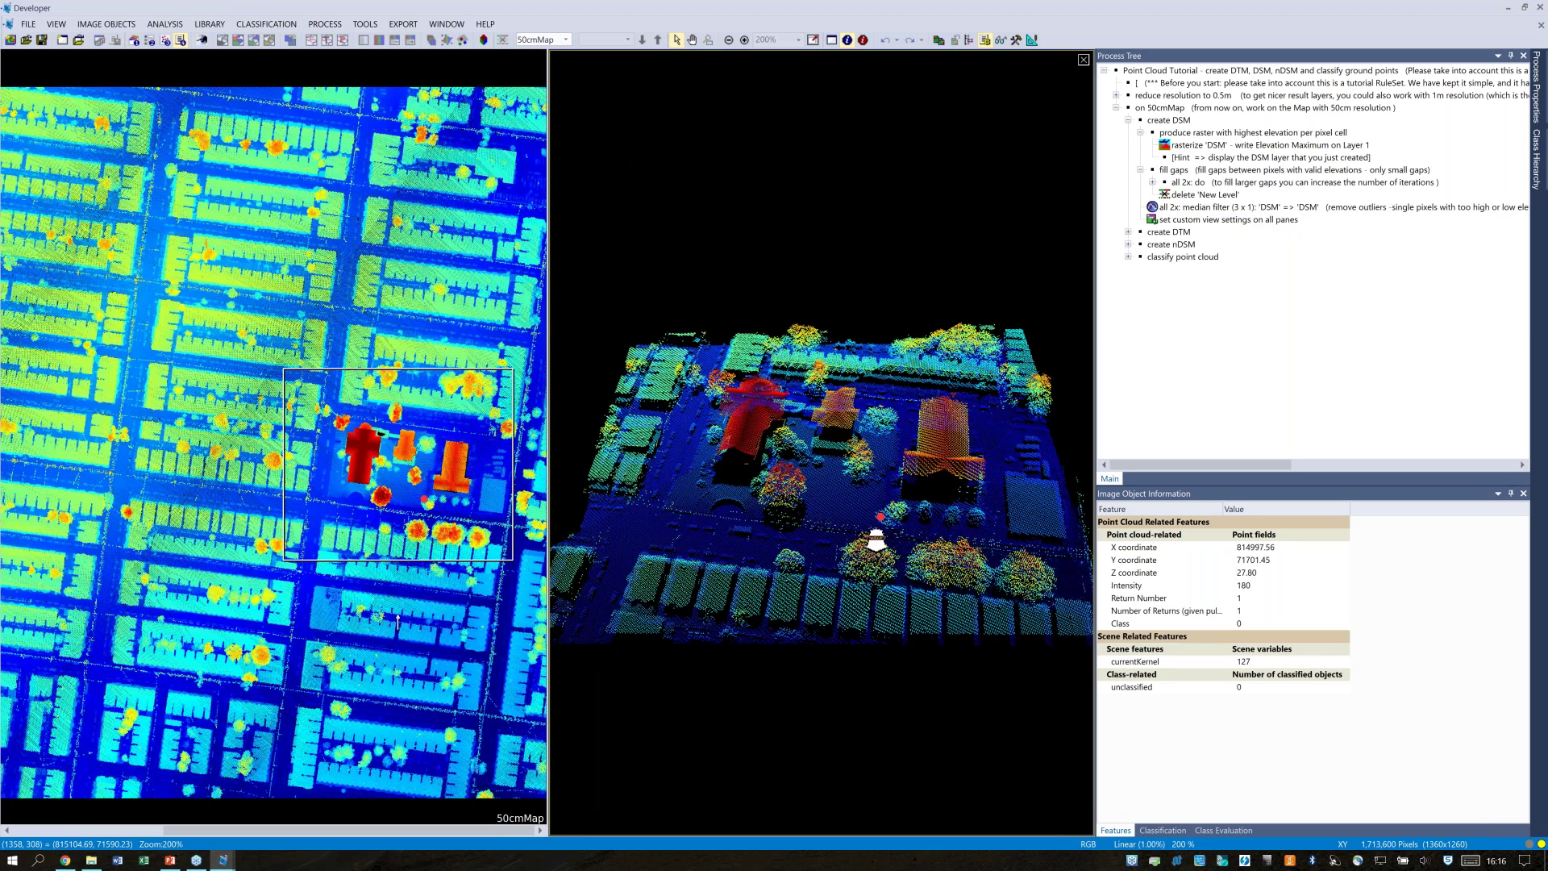
pyautogui.scroll(2, 875, 556)
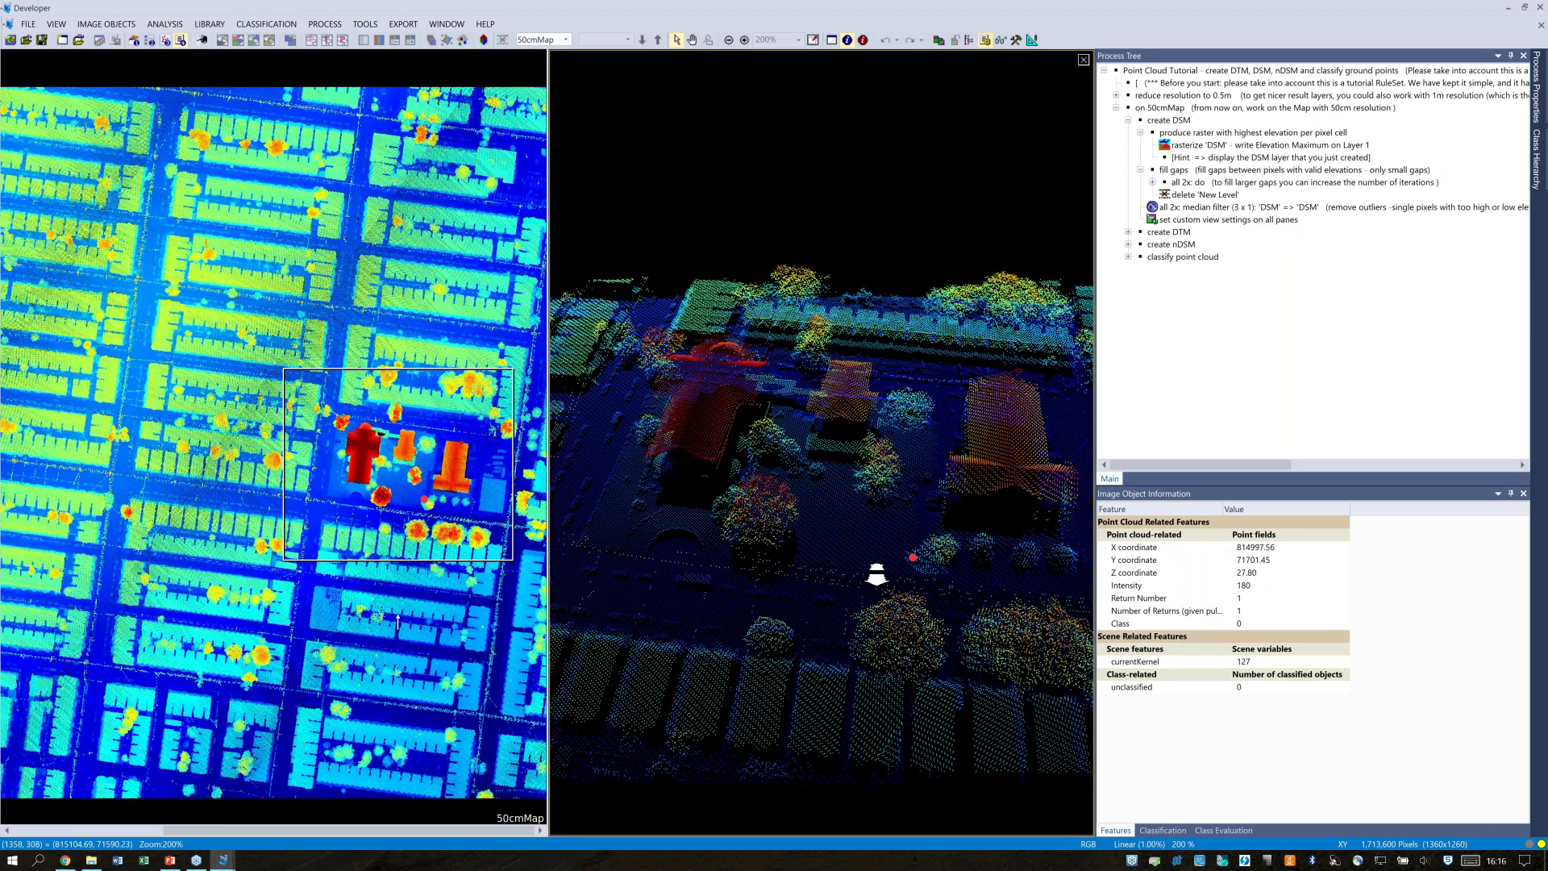
pyautogui.moveTo(876, 574)
pyautogui.mouseDown()
pyautogui.moveTo(910, 497)
pyautogui.moveTo(790, 471)
pyautogui.moveTo(899, 462)
pyautogui.moveTo(945, 485)
pyautogui.moveTo(869, 487)
pyautogui.mouseUp()
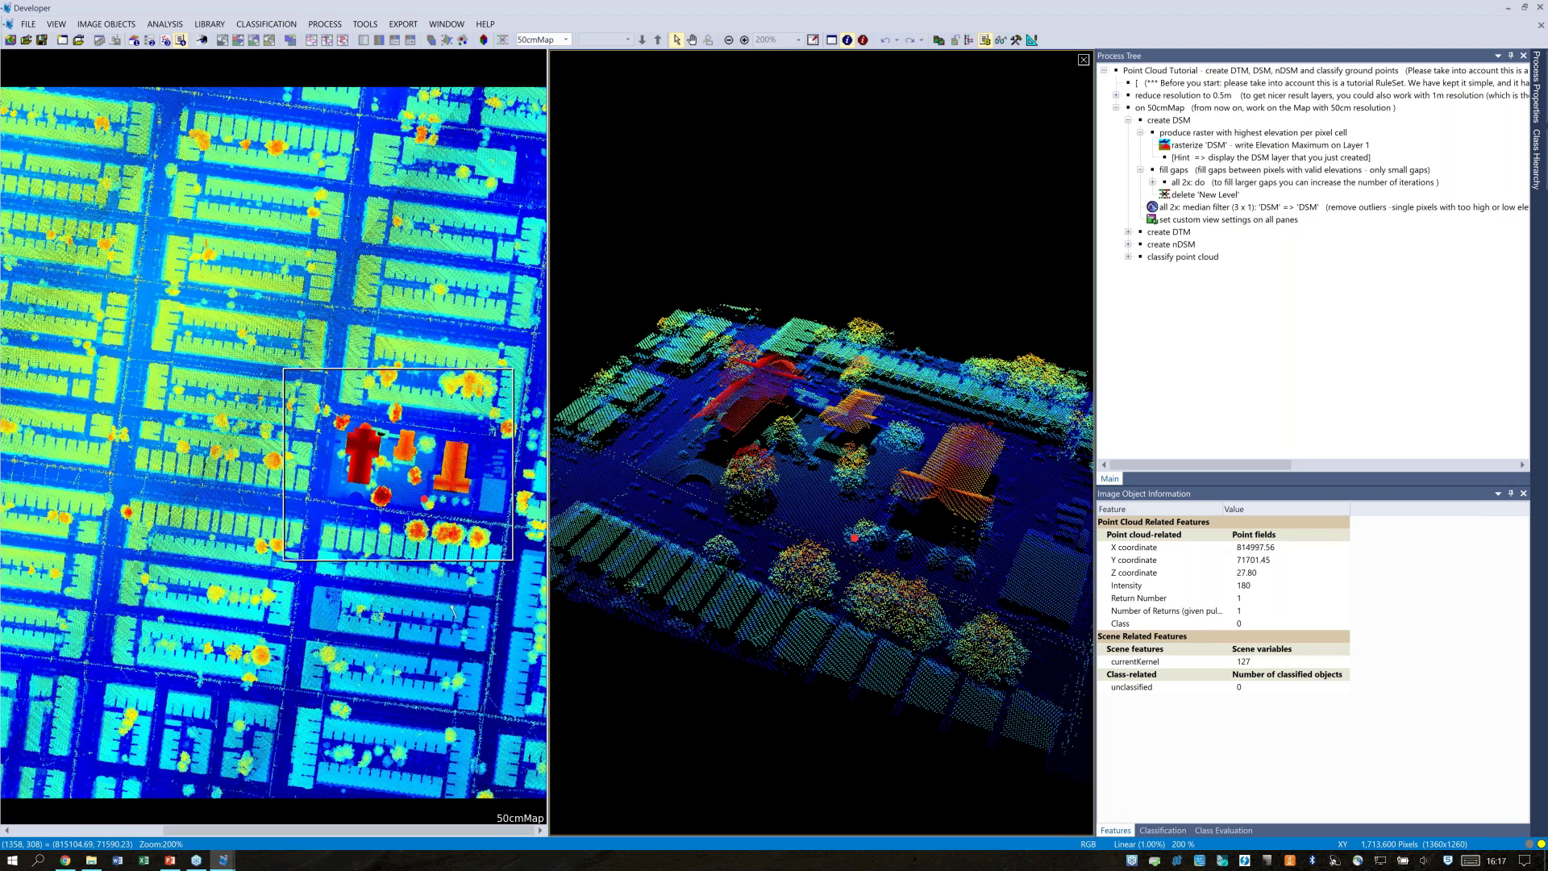
pyautogui.scroll(3, 841, 432)
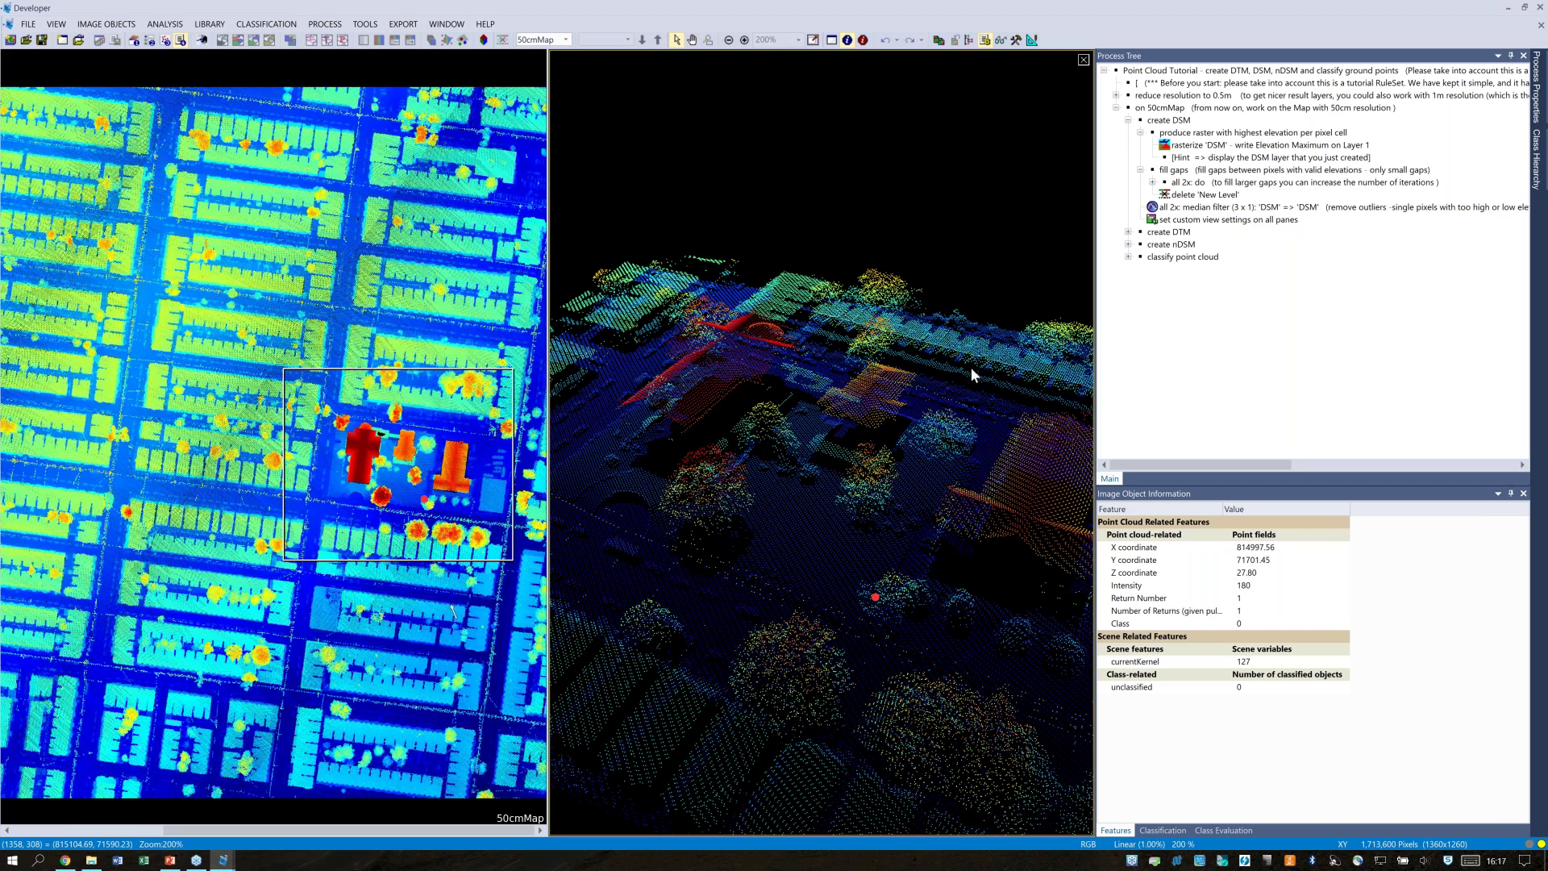
# Select a point on the middle orange building's roof, inspect its Class attribute, and close the 3D view
pyautogui.click(878, 414)
pyautogui.click(1151, 627)
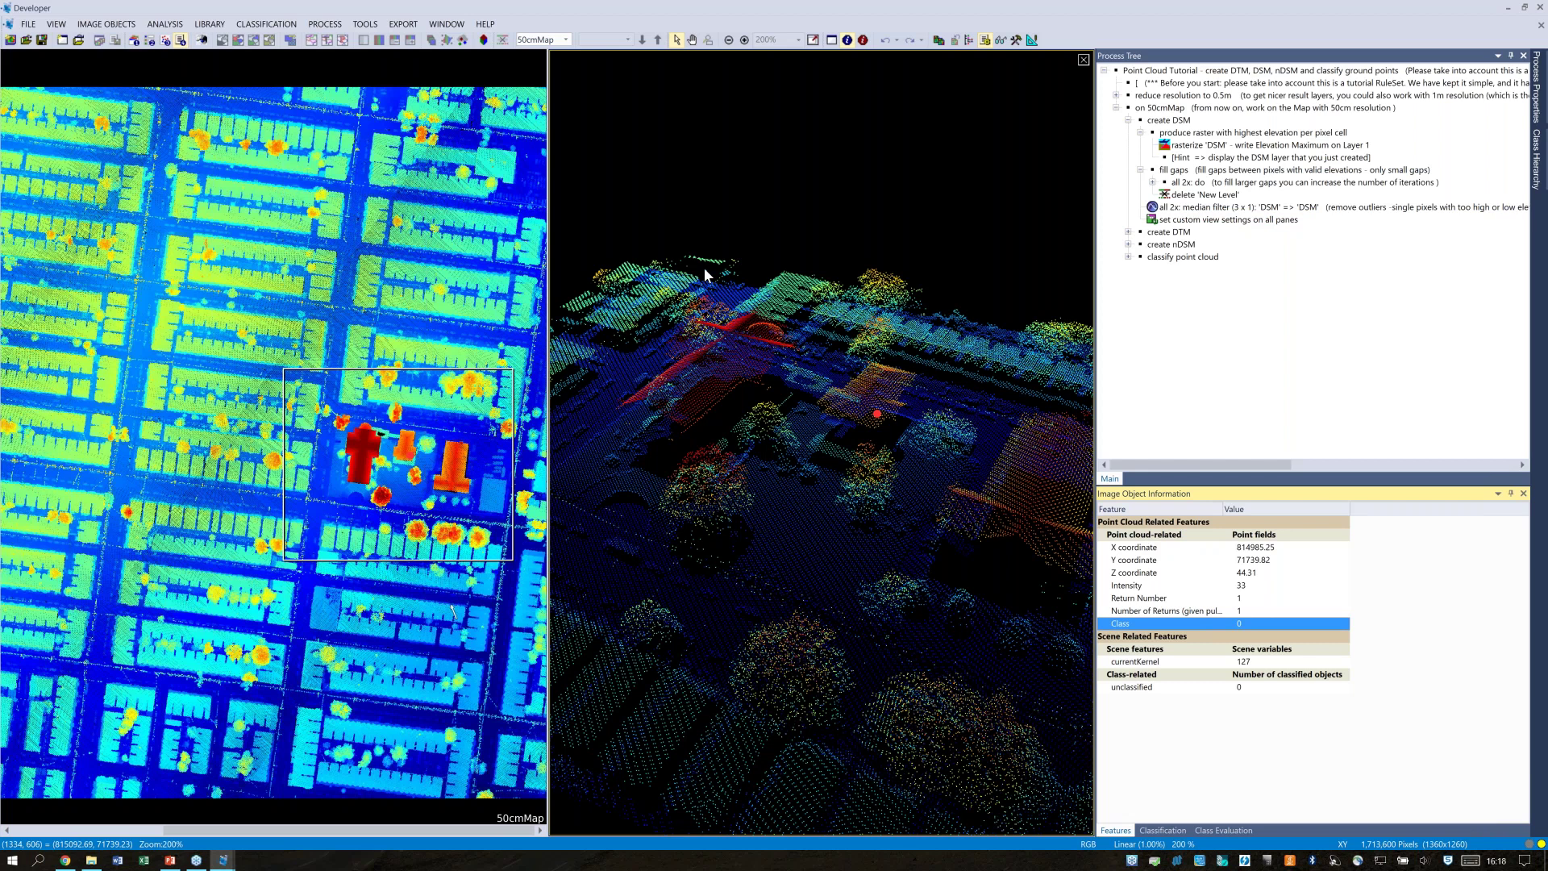
pyautogui.click(1084, 59)
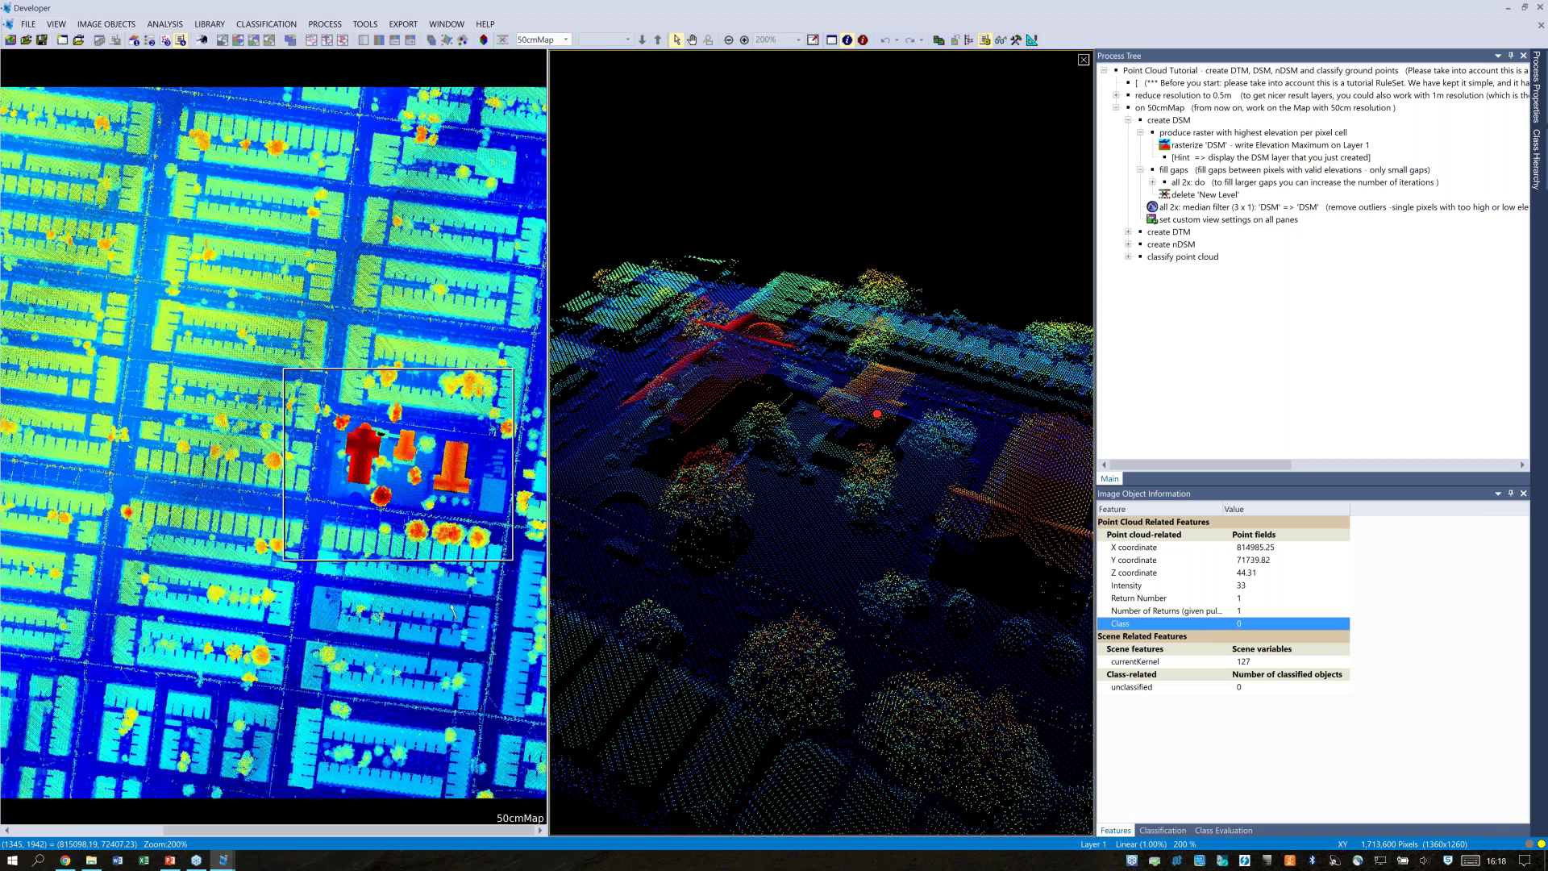
pyautogui.click(1083, 60)
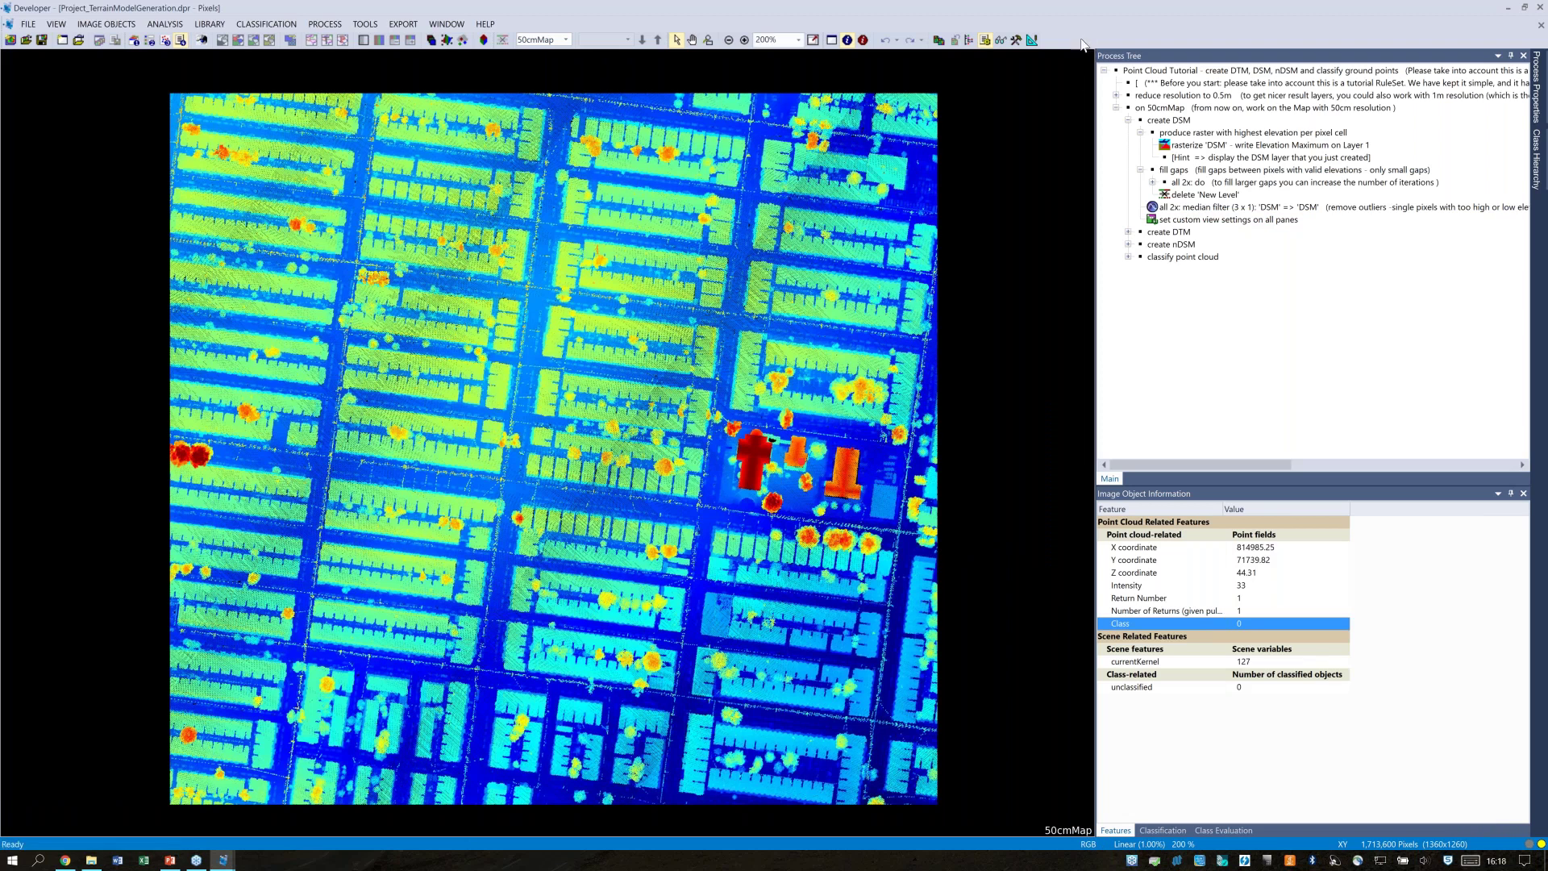
# Enable the 3D toolbar
pyautogui.rightClick(1077, 39)
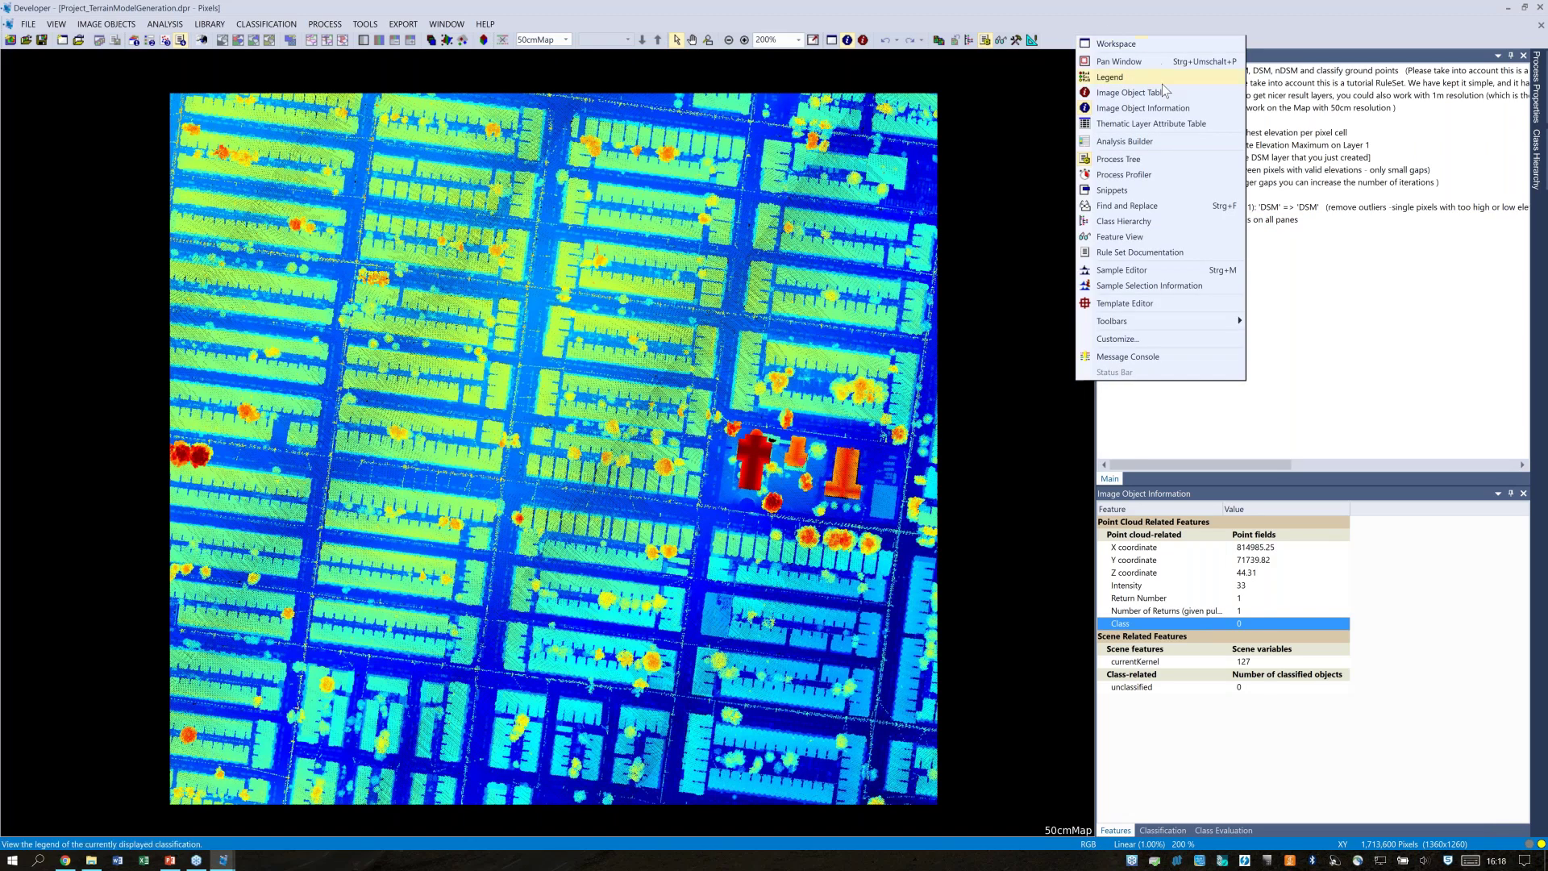
pyautogui.moveTo(1164, 318)
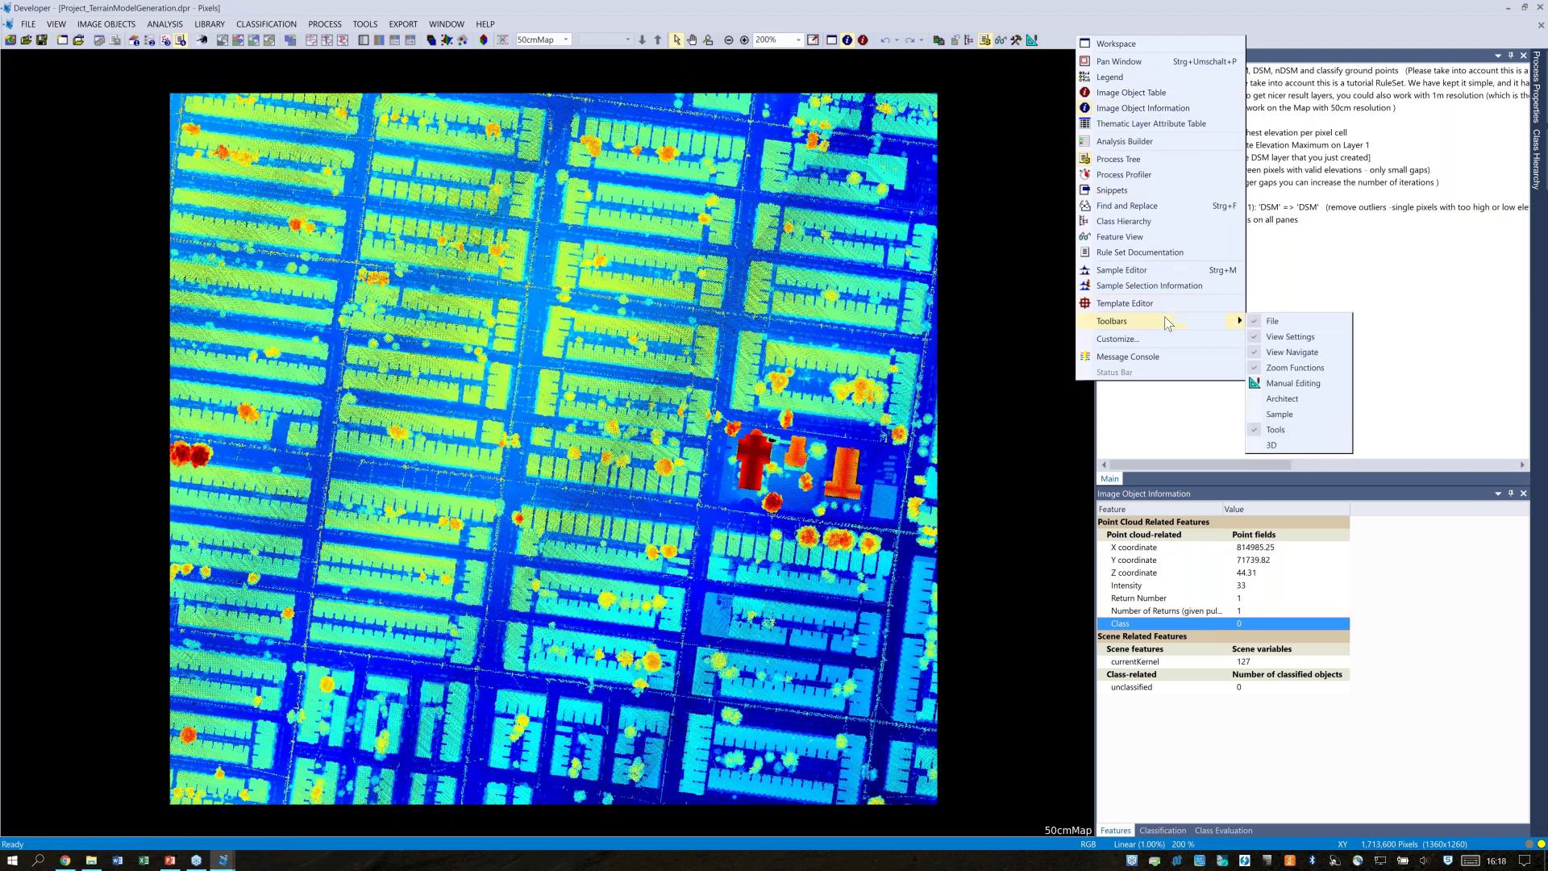
pyautogui.click(1282, 445)
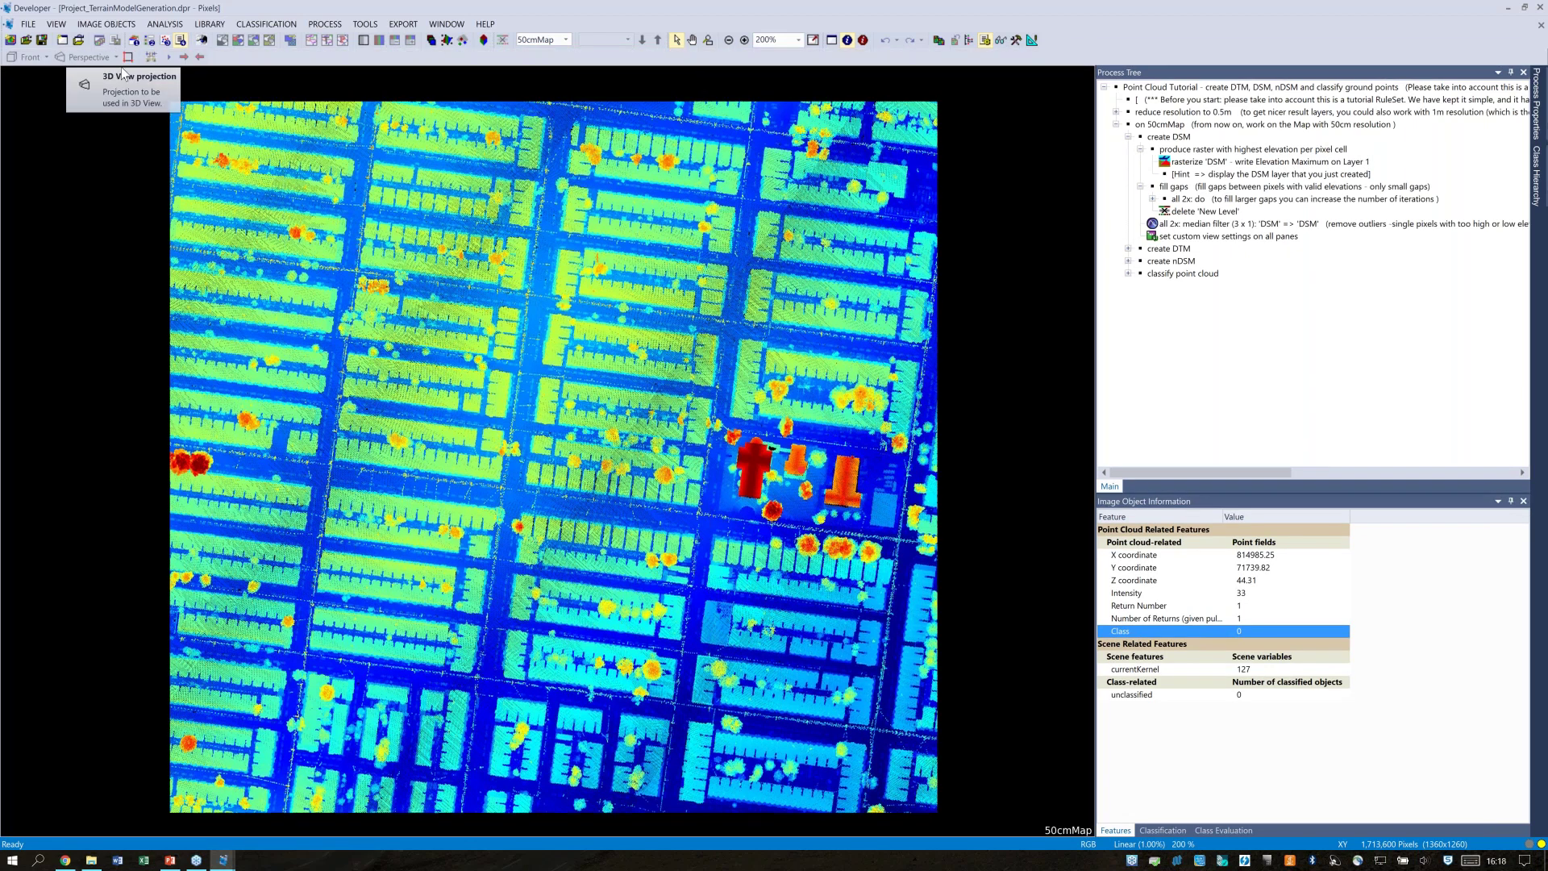
# Open a rotated rectangular subset around the two facing house rows in 3D and orbit to look along the space between them
pyautogui.click(127, 58)
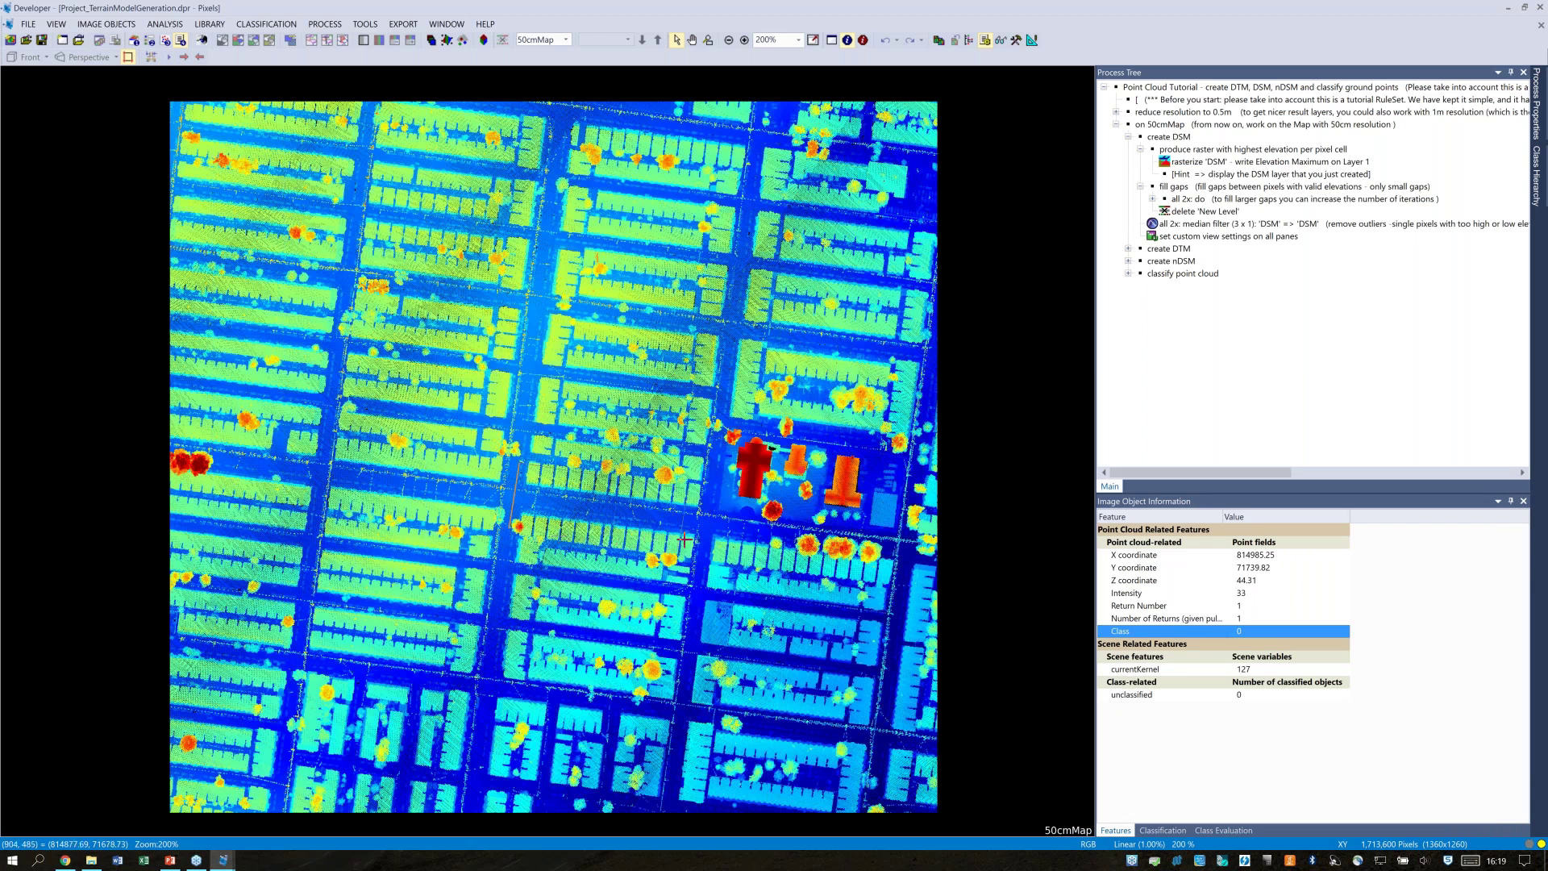
pyautogui.hotkey('ctrl', 'y')
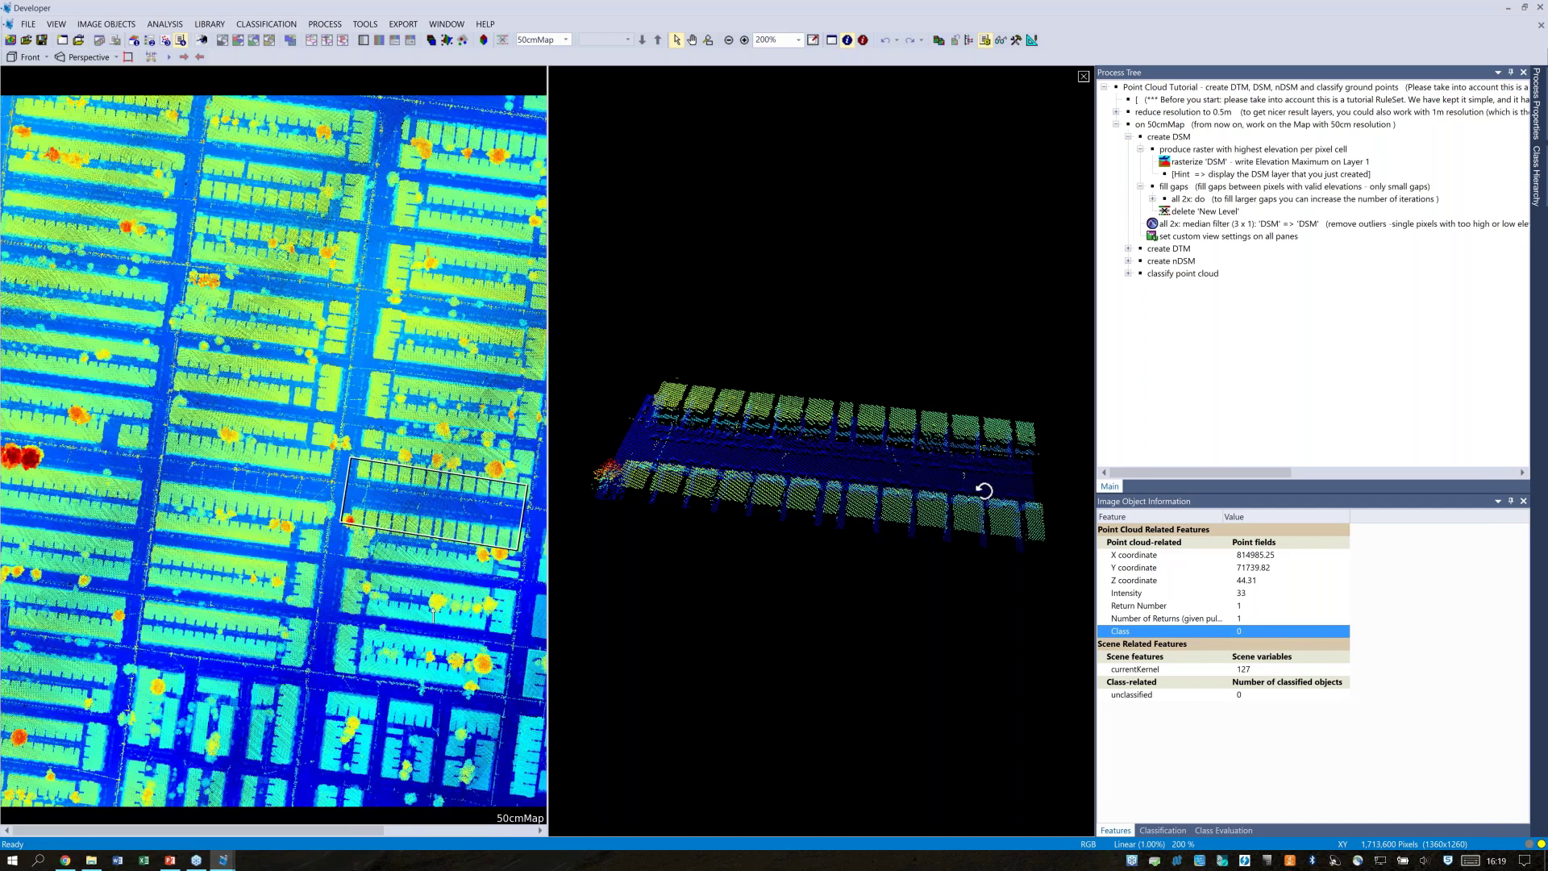
pyautogui.moveTo(983, 490); pyautogui.dragTo(843, 524)
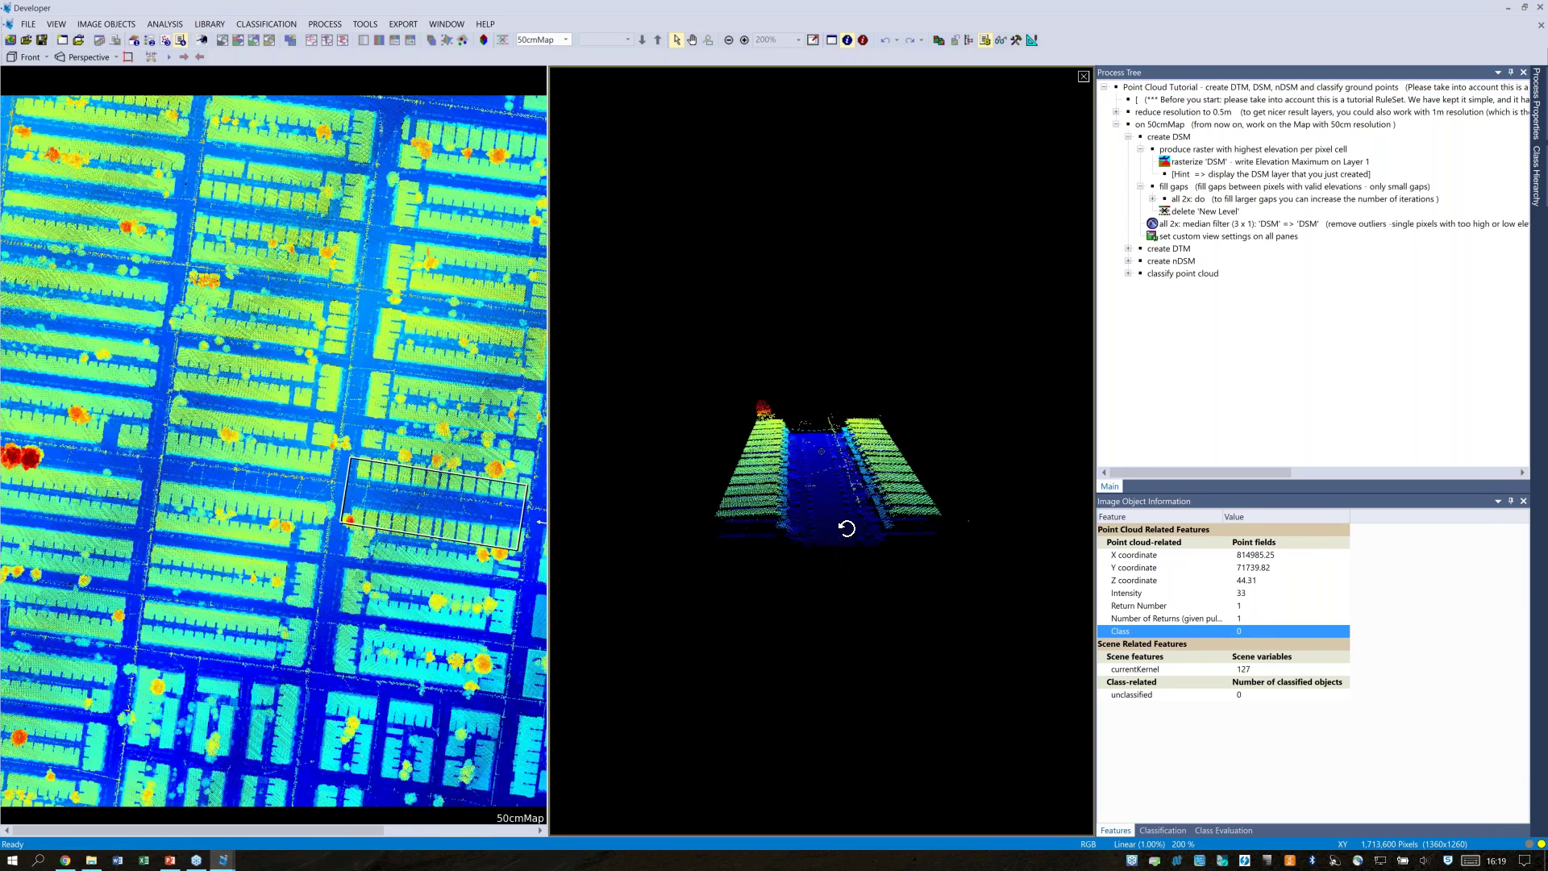
# Display the 3D subset from the Left viewpoint in Orthogonal projection
pyautogui.click(46, 58)
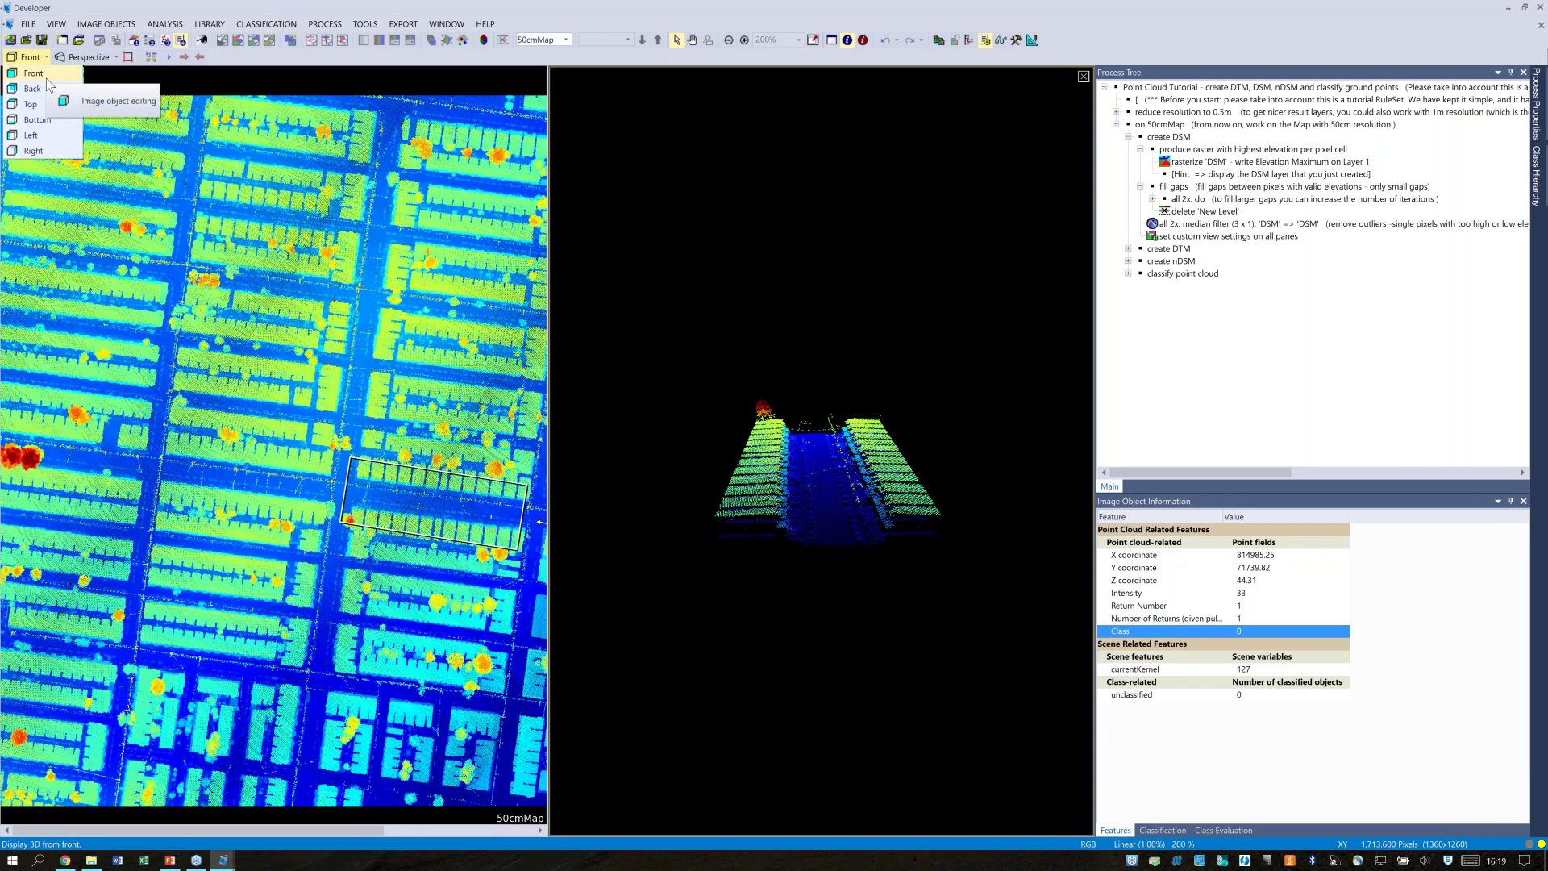
pyautogui.click(48, 140)
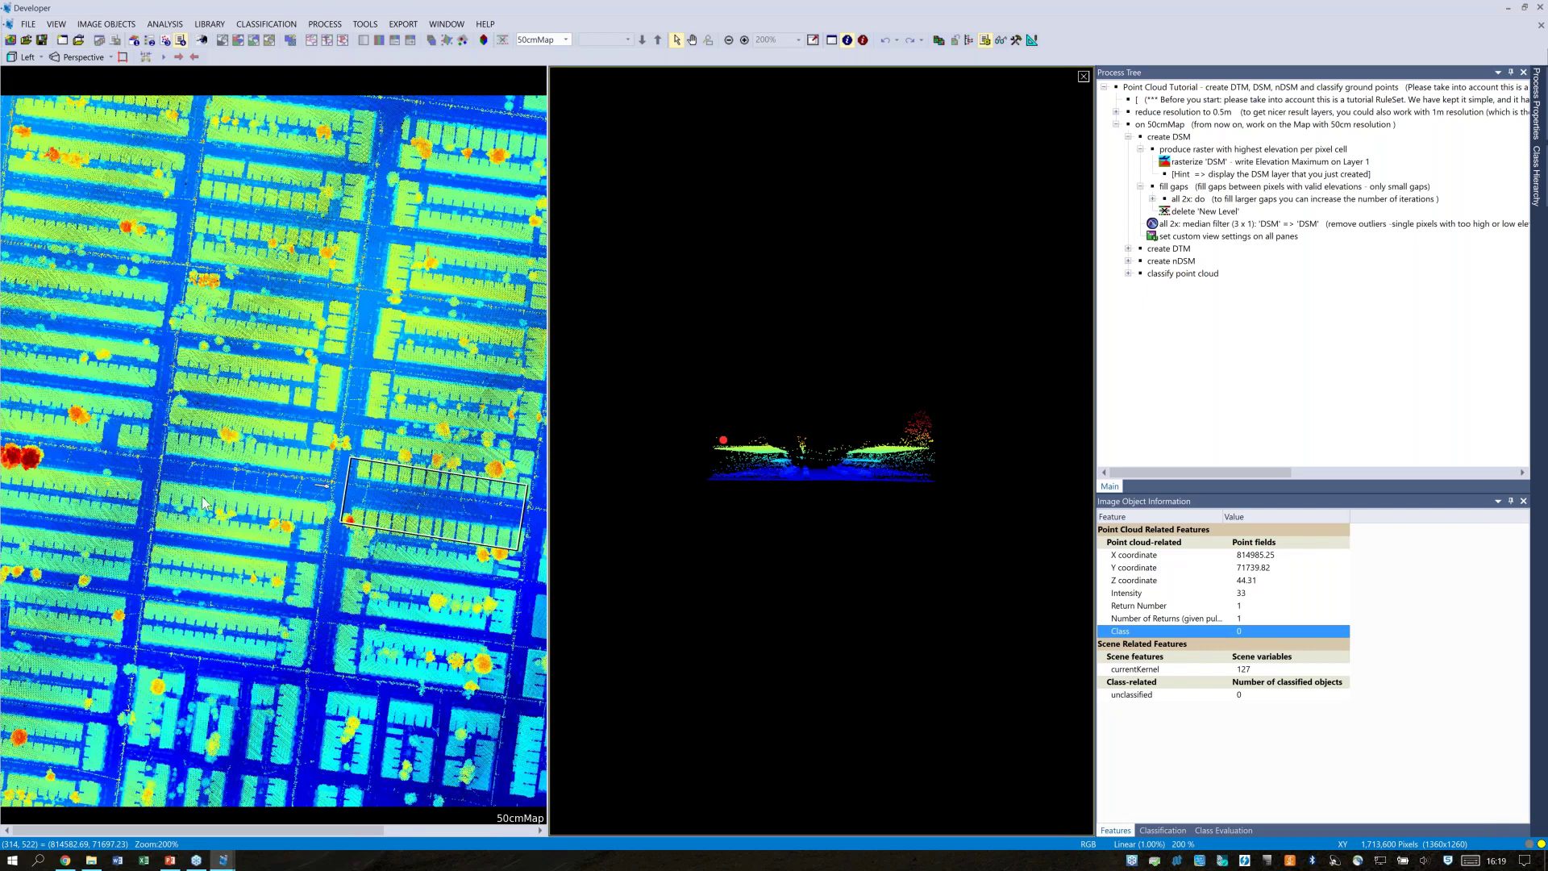
pyautogui.click(101, 61)
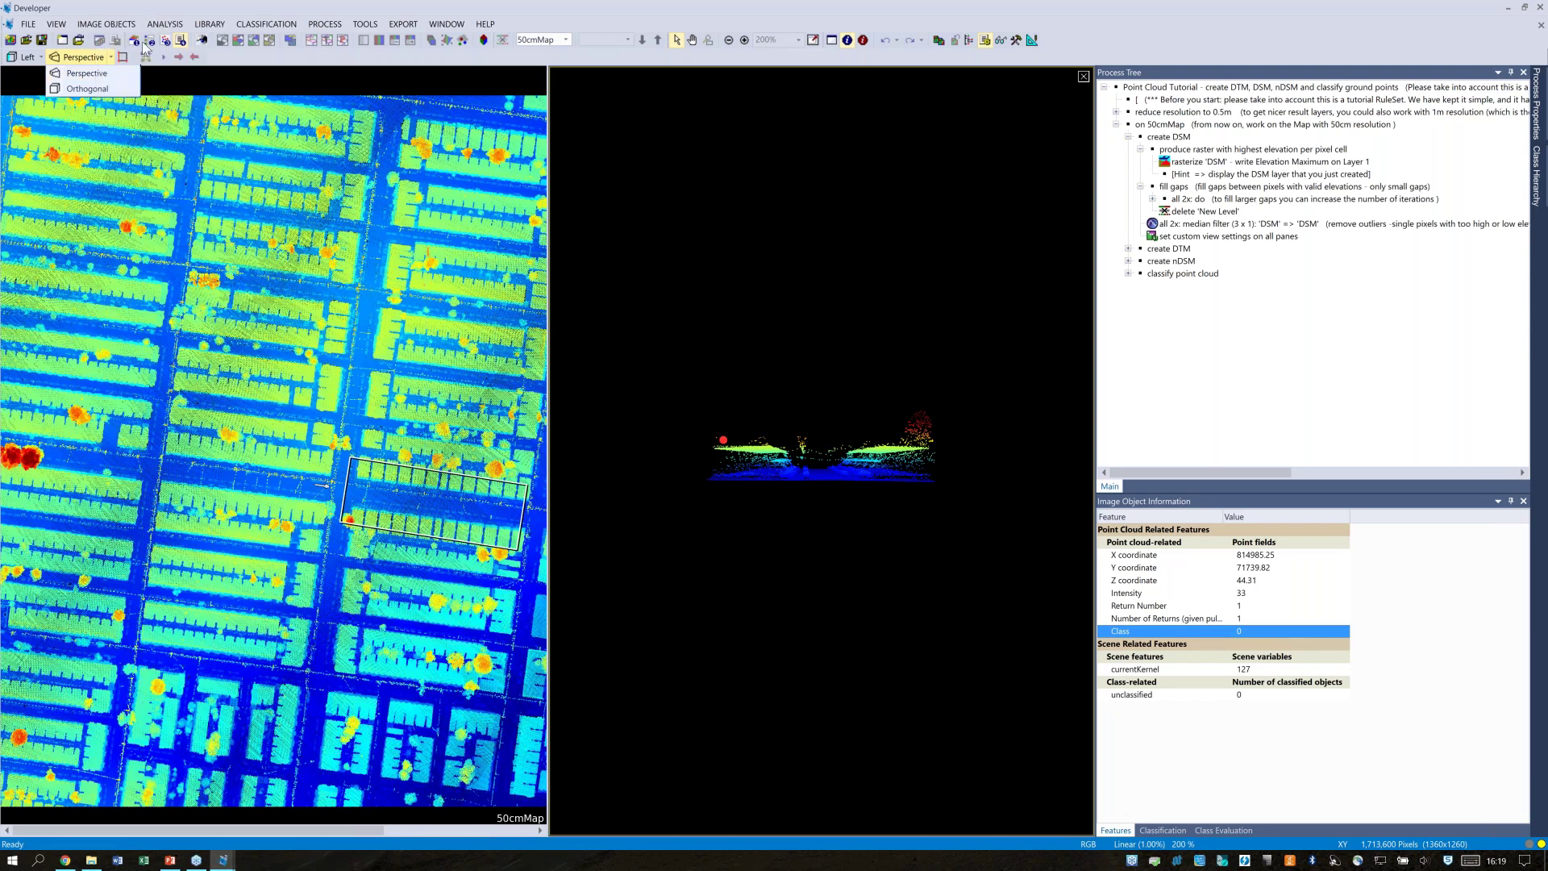
pyautogui.click(87, 88)
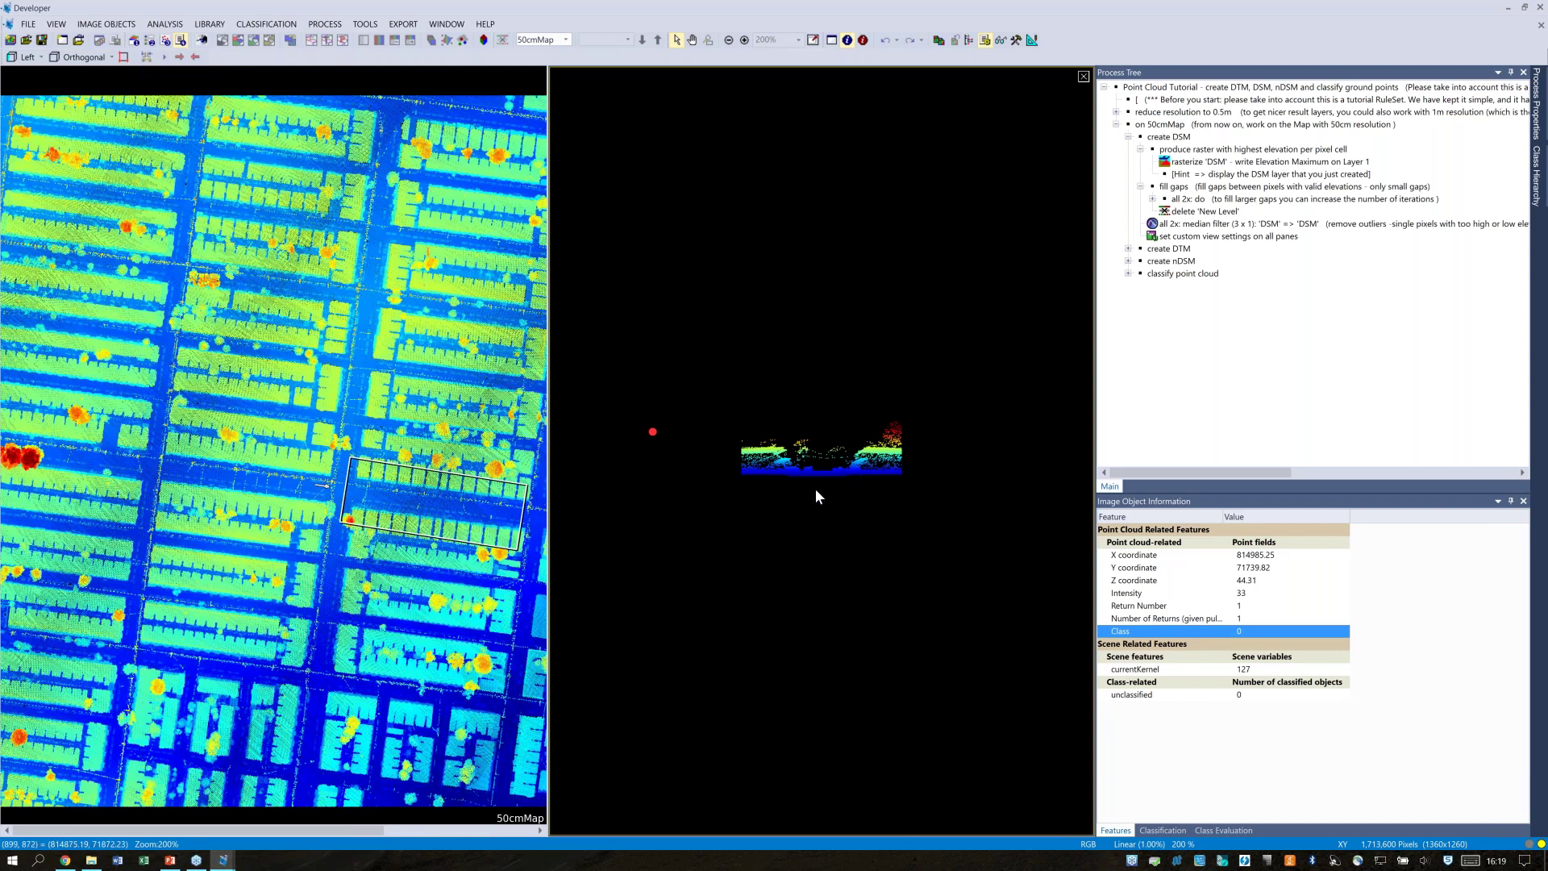
# Examine the side profile of the two house rows up close in the 3D subset and close the 3D view
pyautogui.scroll(1, 815, 487)
pyautogui.scroll(5, 821, 452)
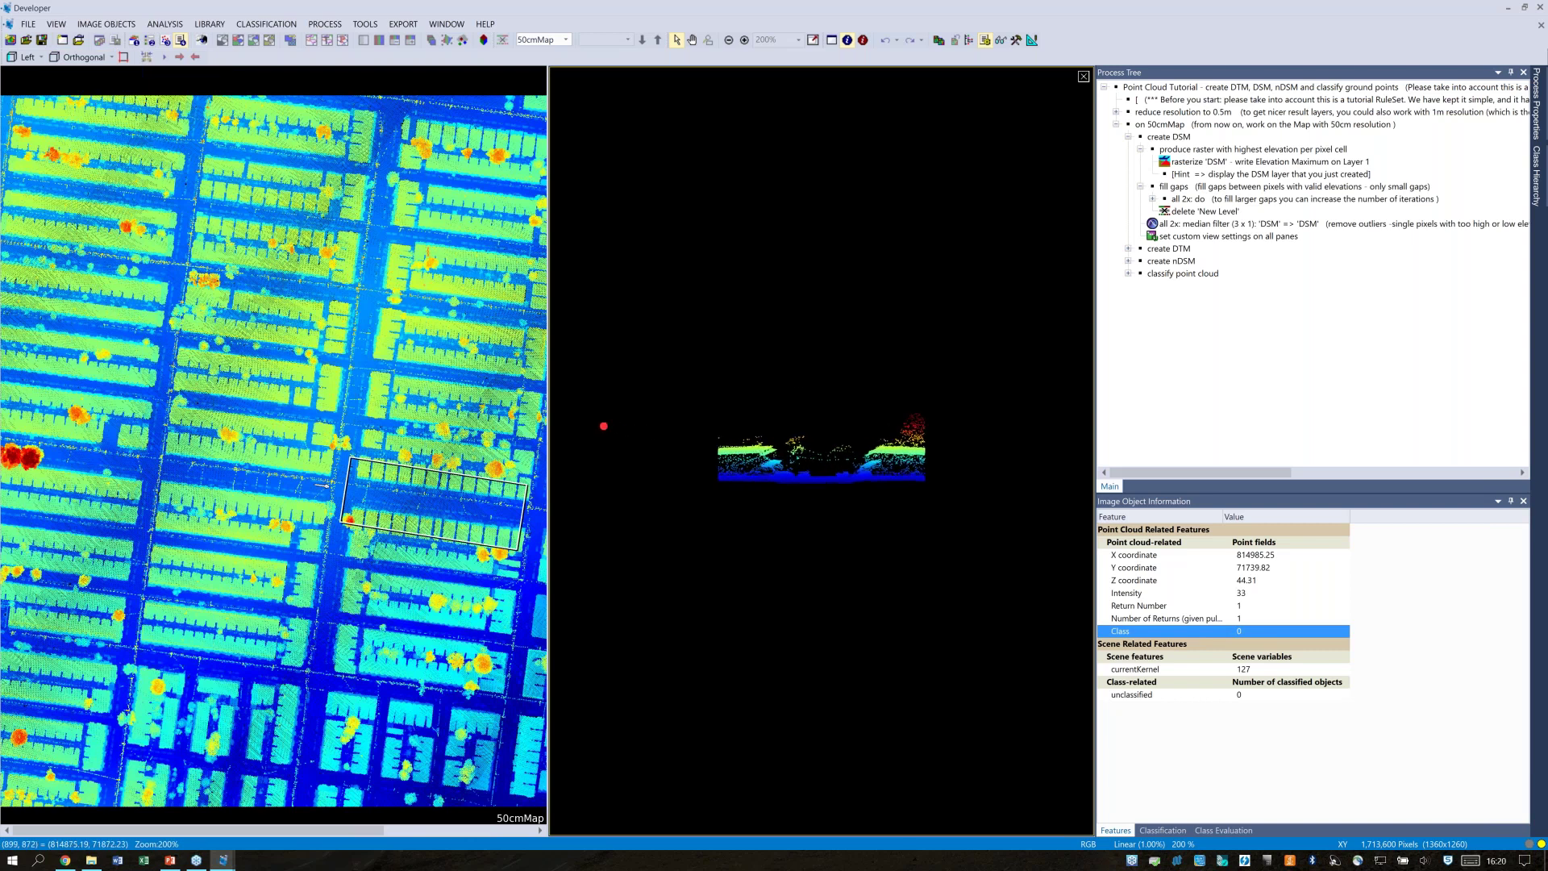
pyautogui.scroll(3, 821, 451)
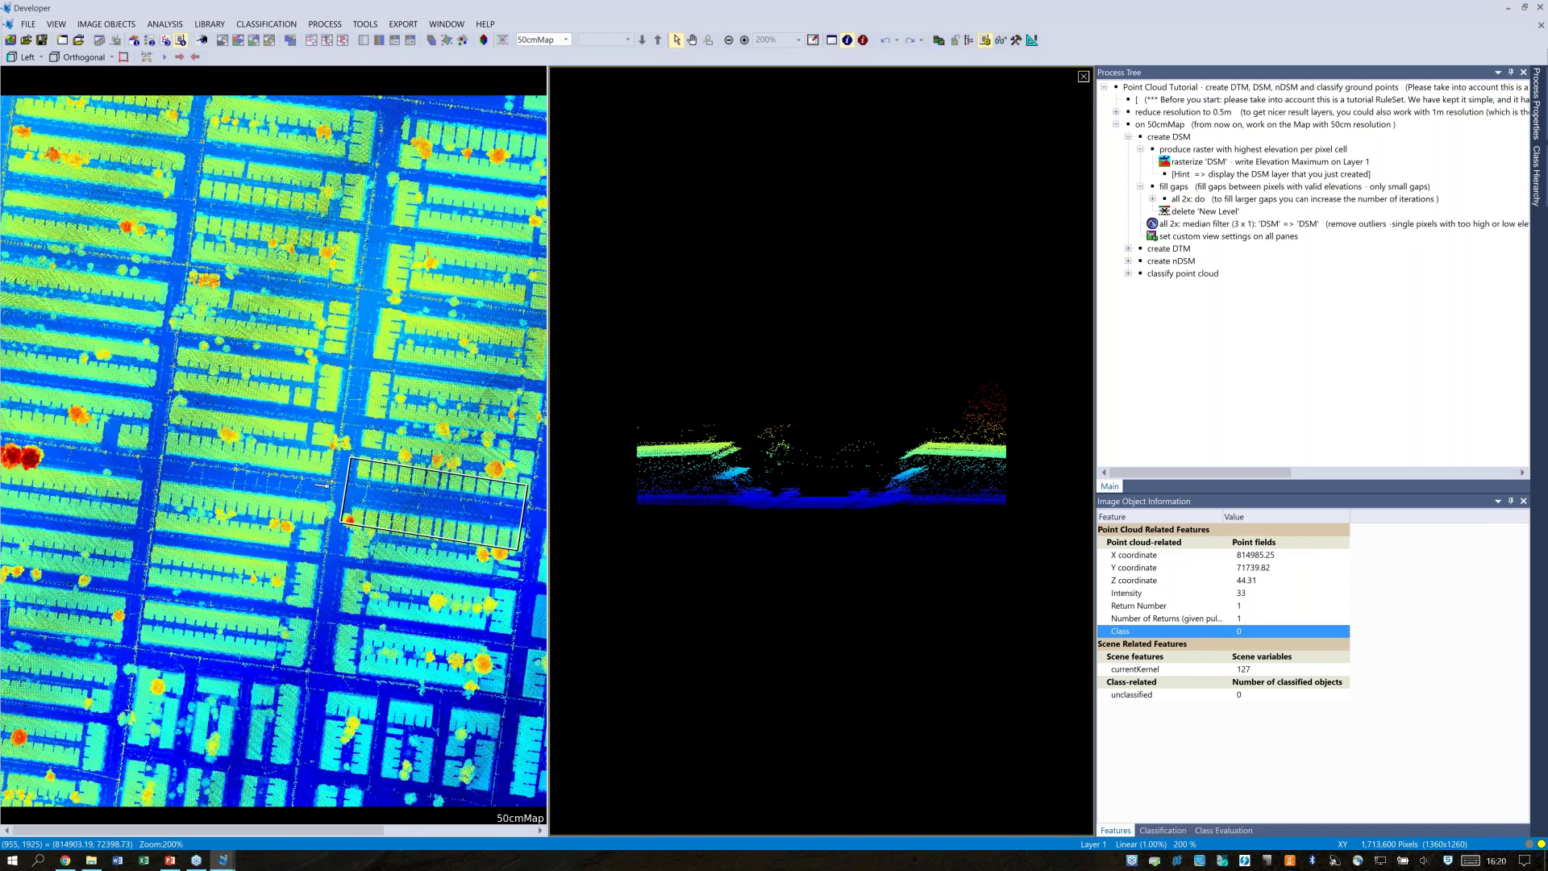
pyautogui.click(1084, 76)
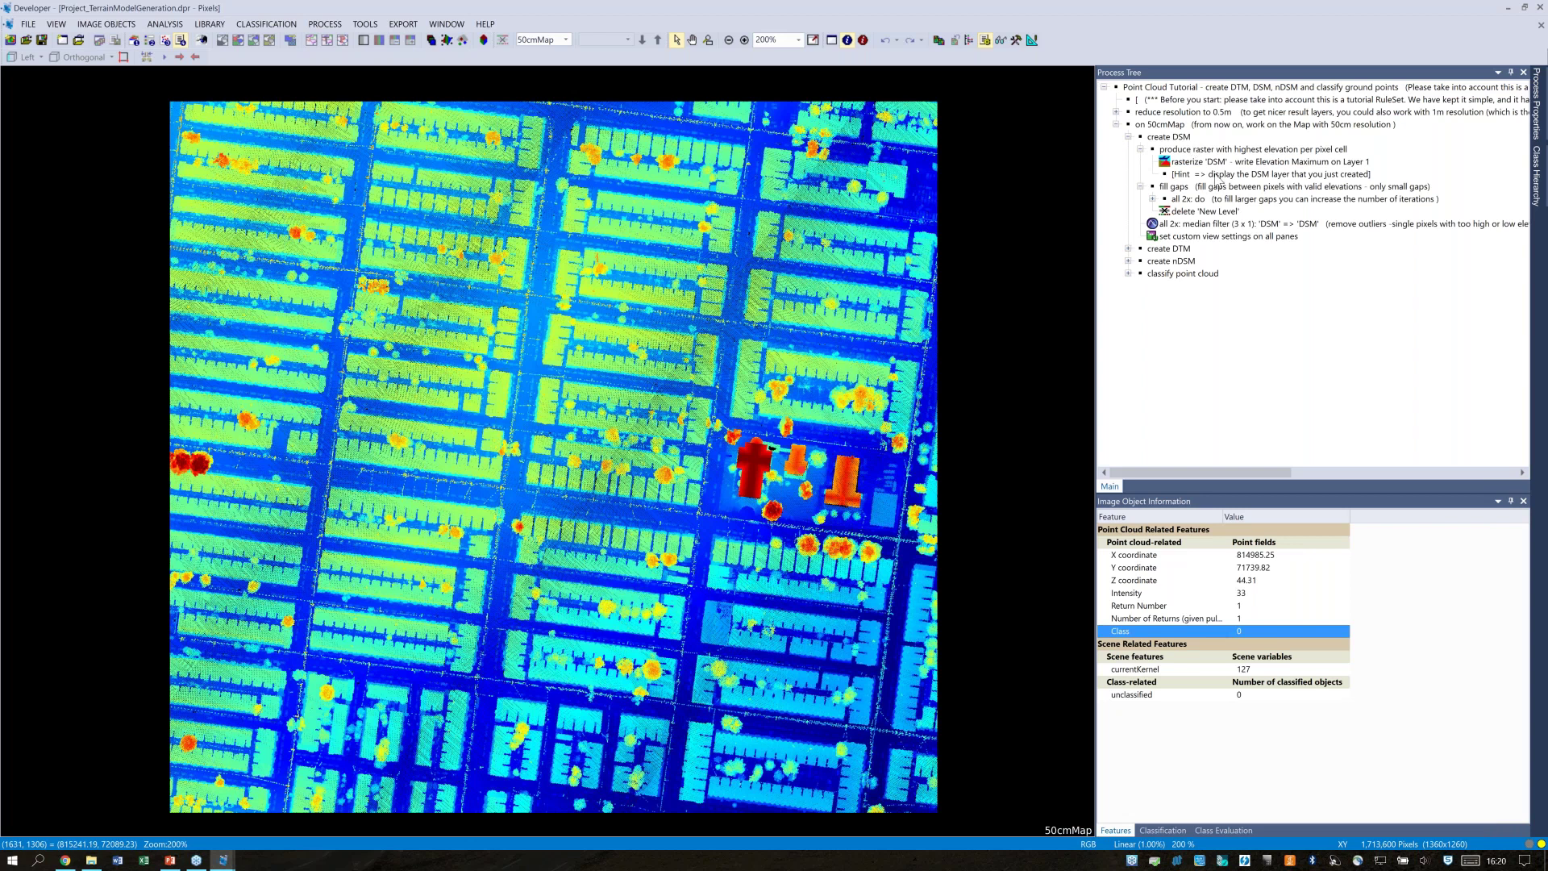
# Execute the rasterize point cloud process that writes the maximum Z coordinate of Layer 1 to the DSM layer with kernel size 1
pyautogui.click(1206, 152)
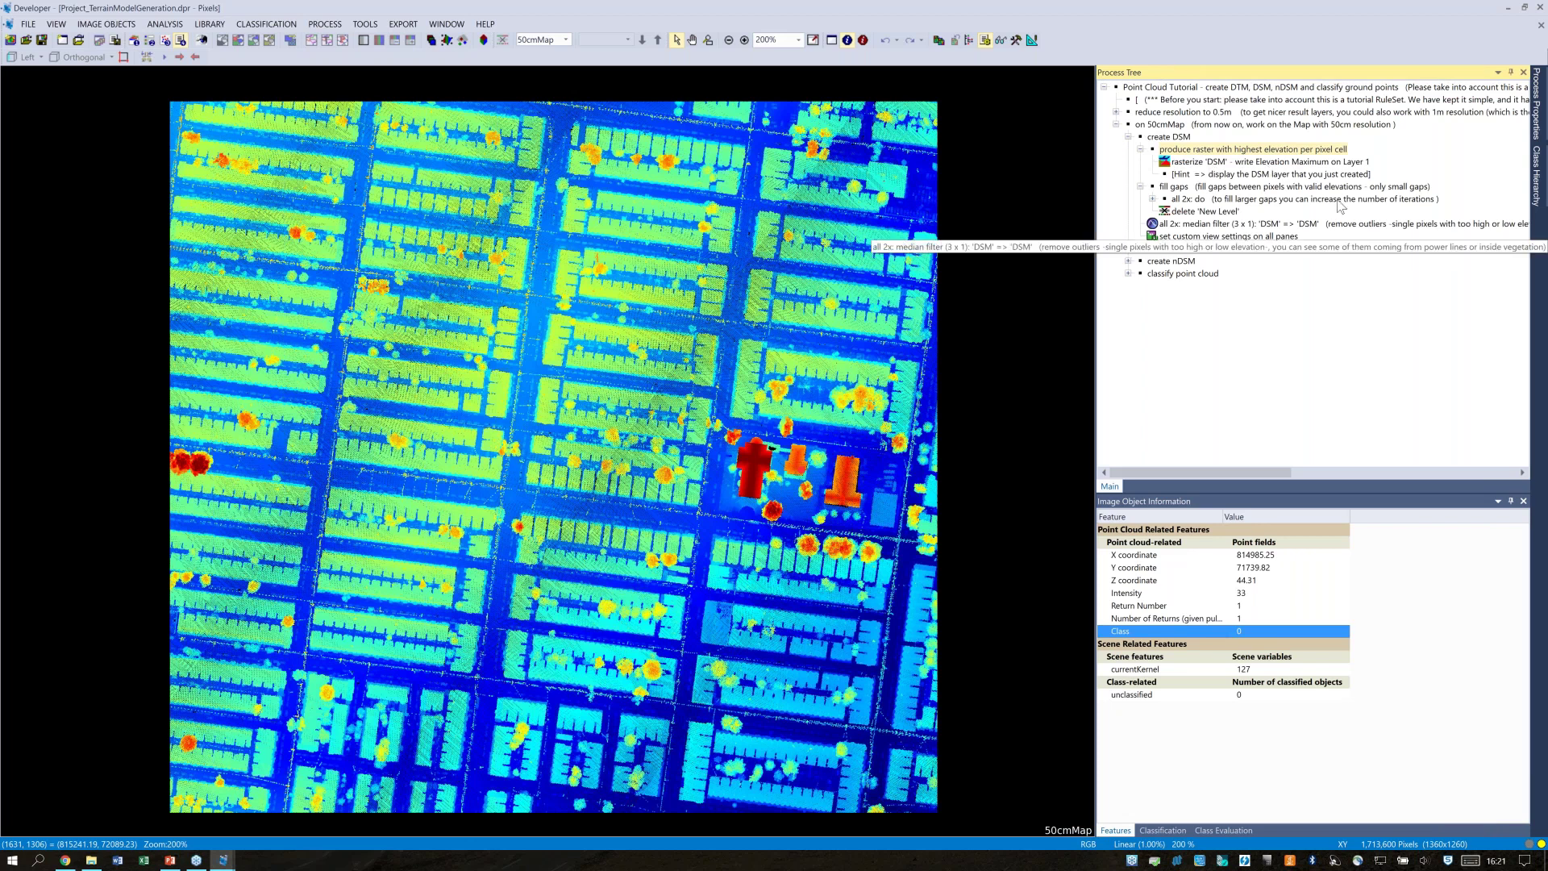
pyautogui.doubleClick(1263, 165)
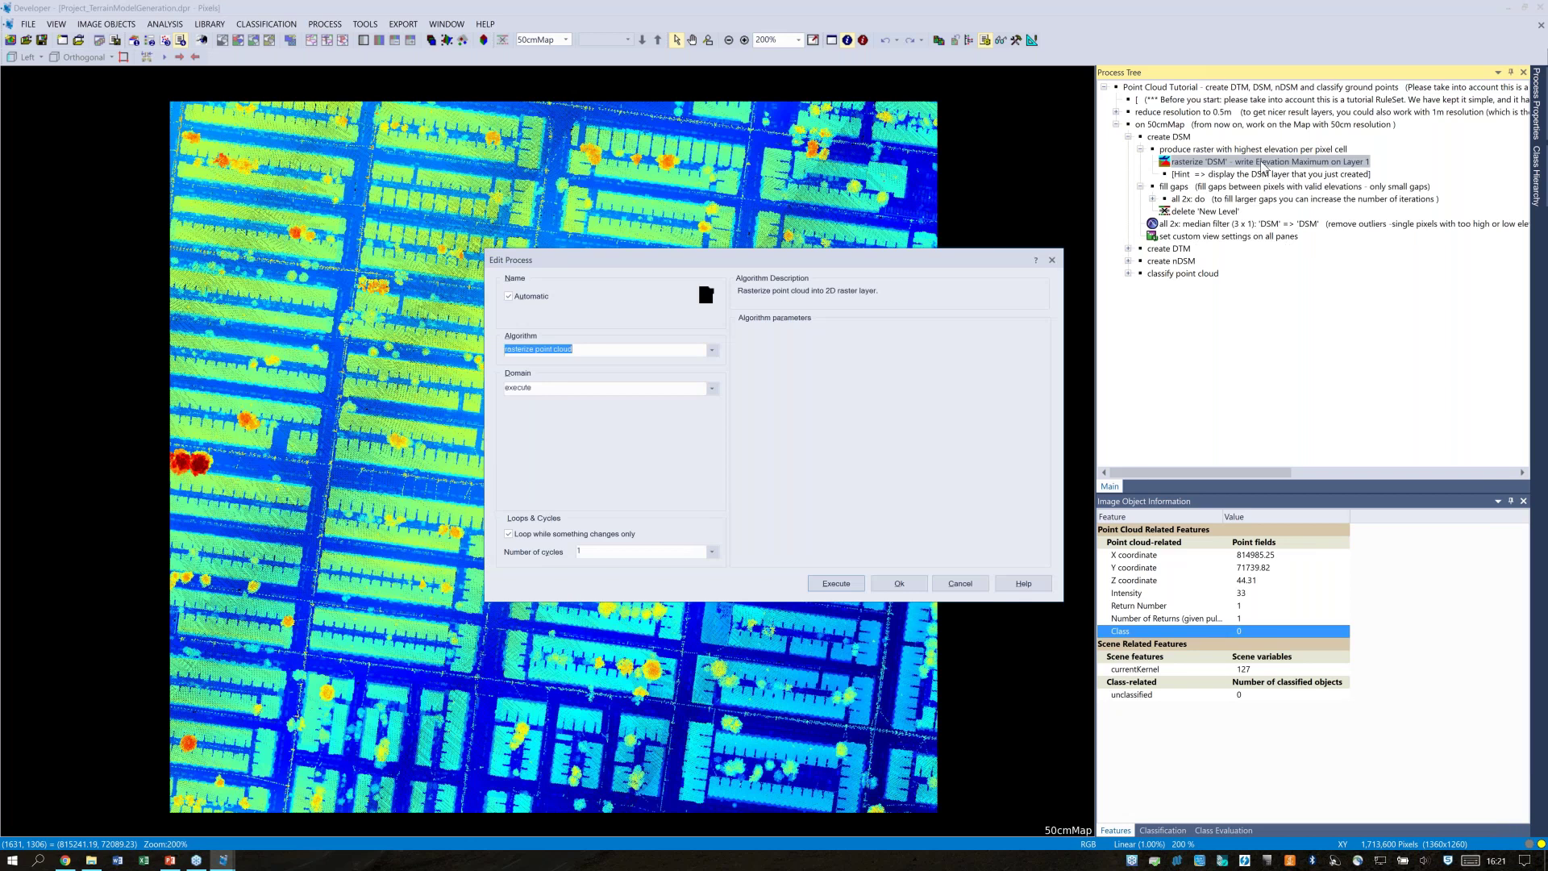
pyautogui.moveTo(979, 258); pyautogui.dragTo(981, 221)
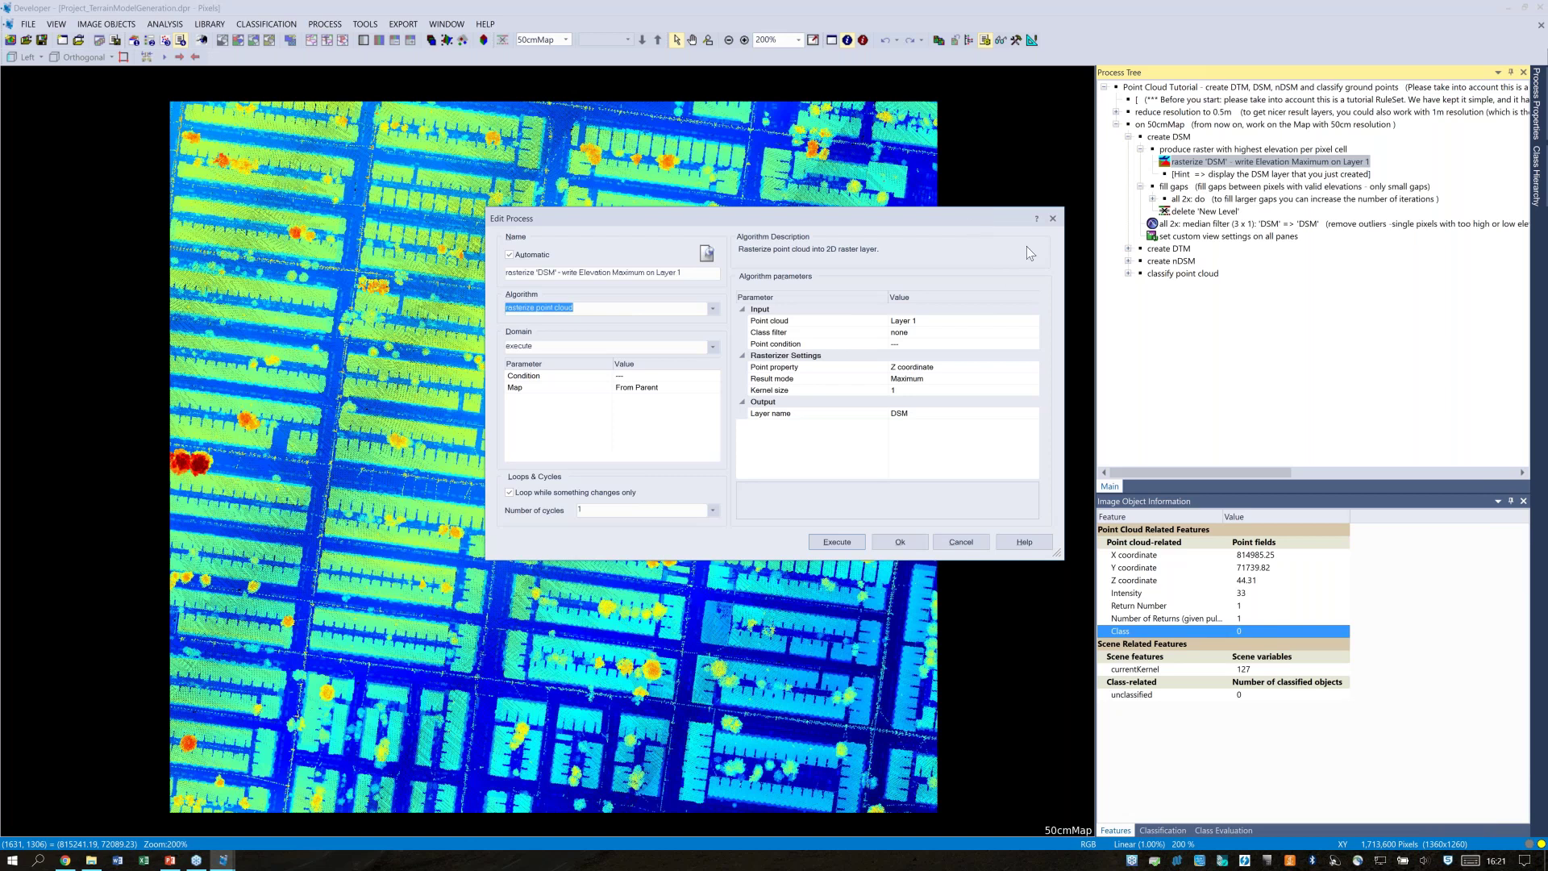
pyautogui.click(859, 548)
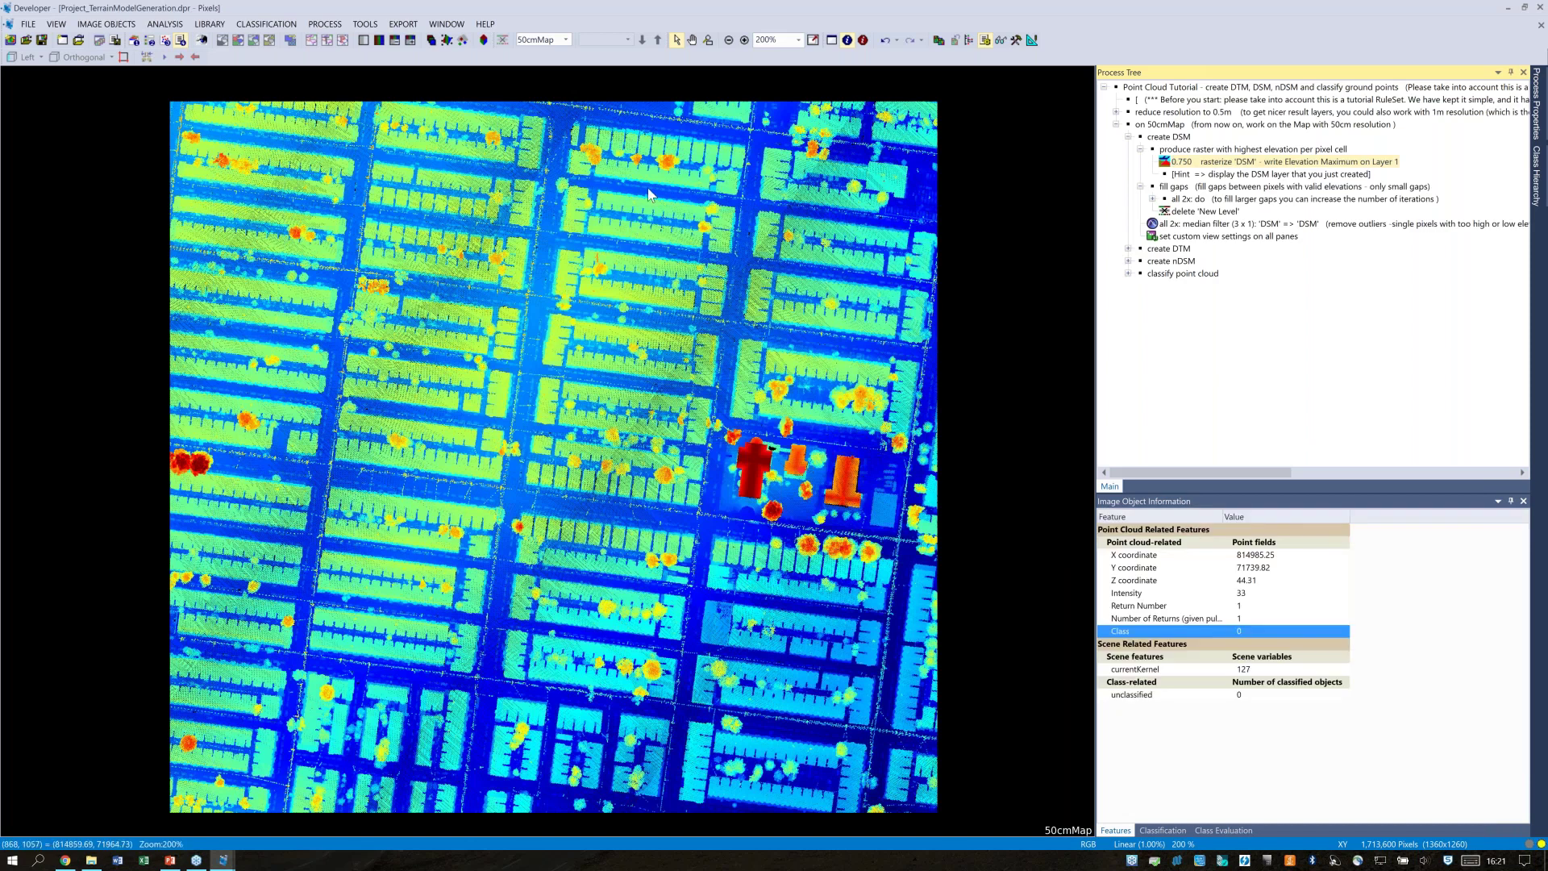
# Hide the Layer 1 point cloud and display the DSM raster layer in the map view instead
pyautogui.click(463, 41)
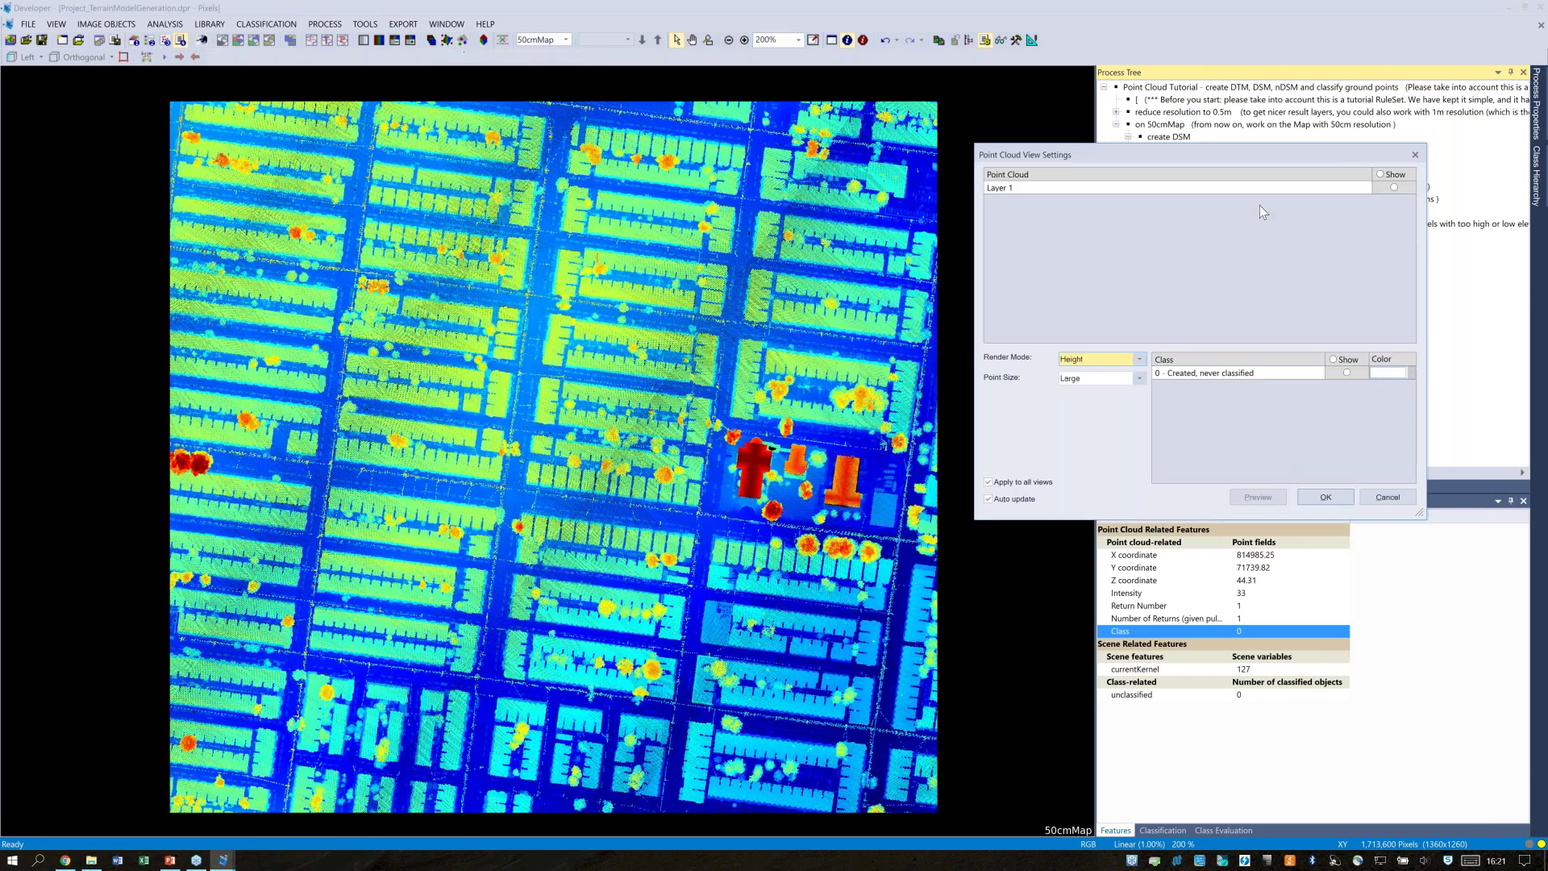
pyautogui.click(1393, 189)
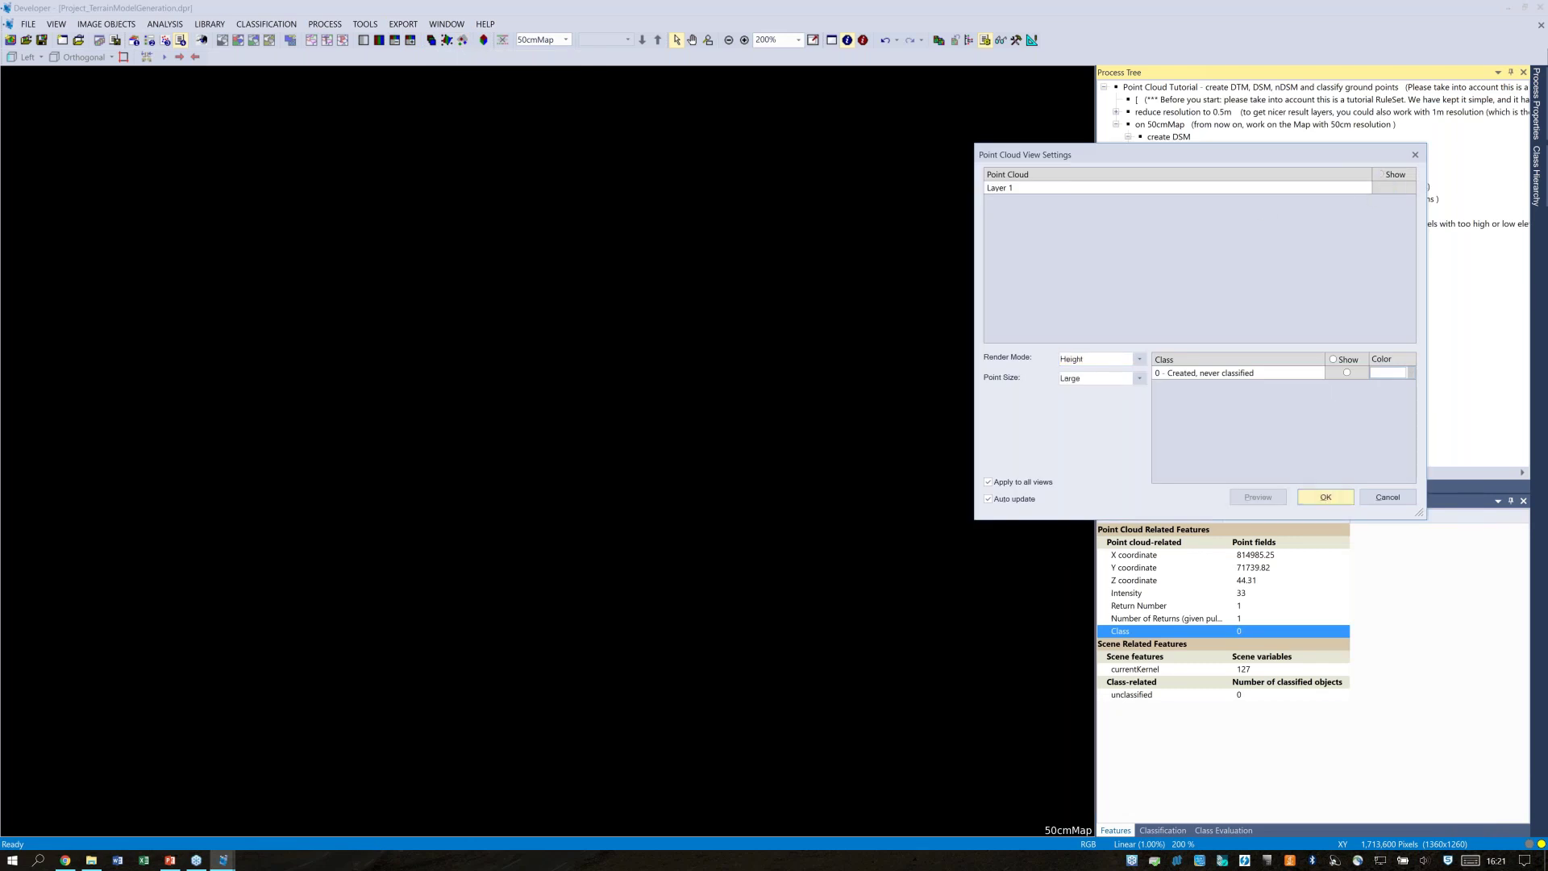
pyautogui.click(1322, 498)
pyautogui.click(431, 40)
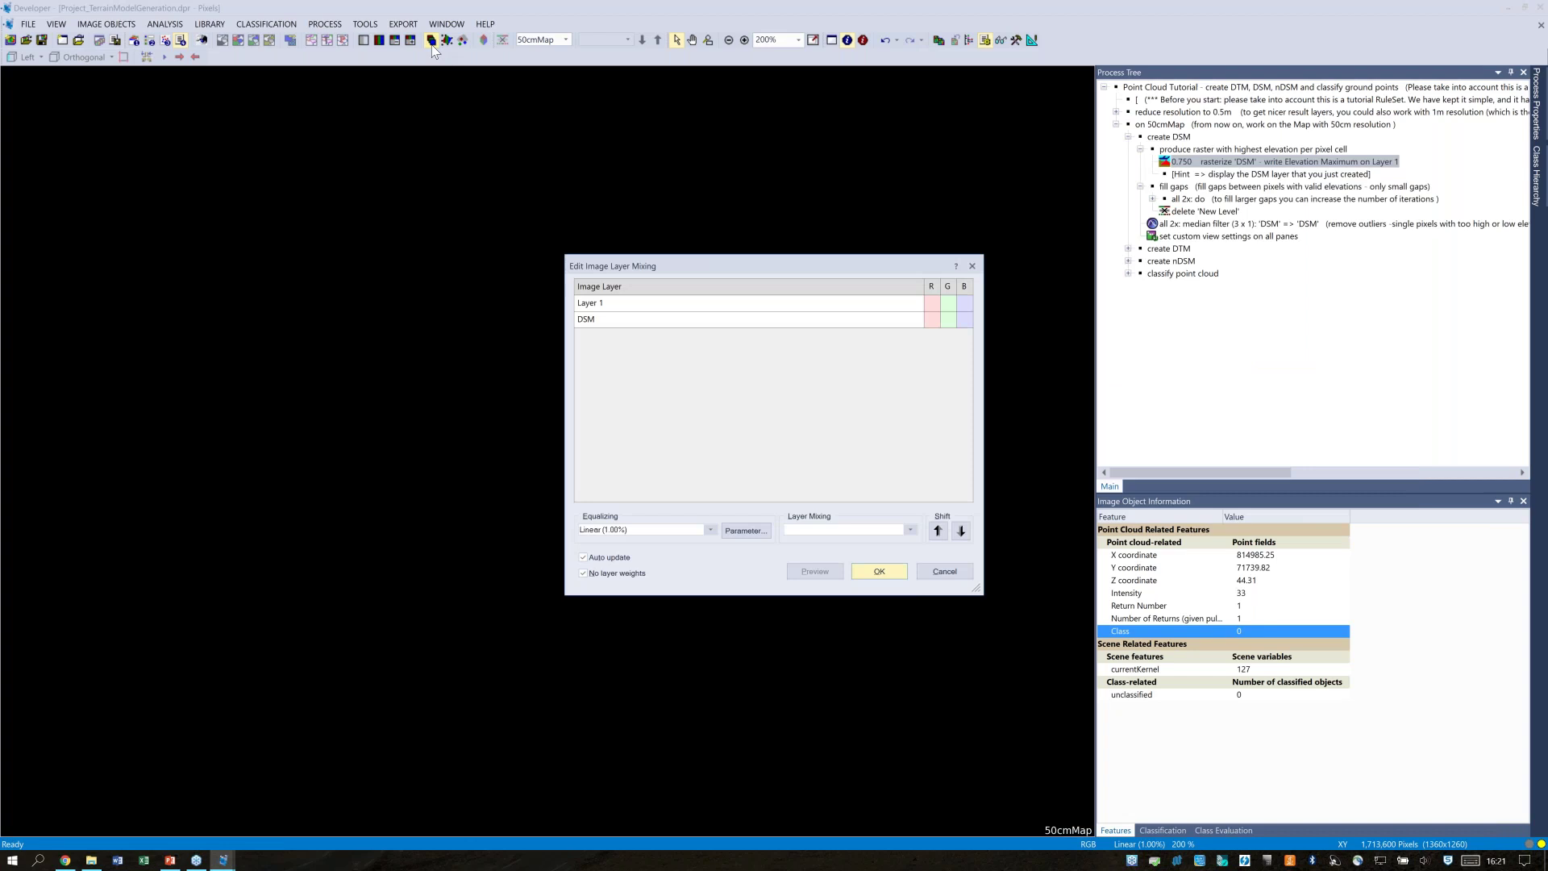
pyautogui.click(935, 318)
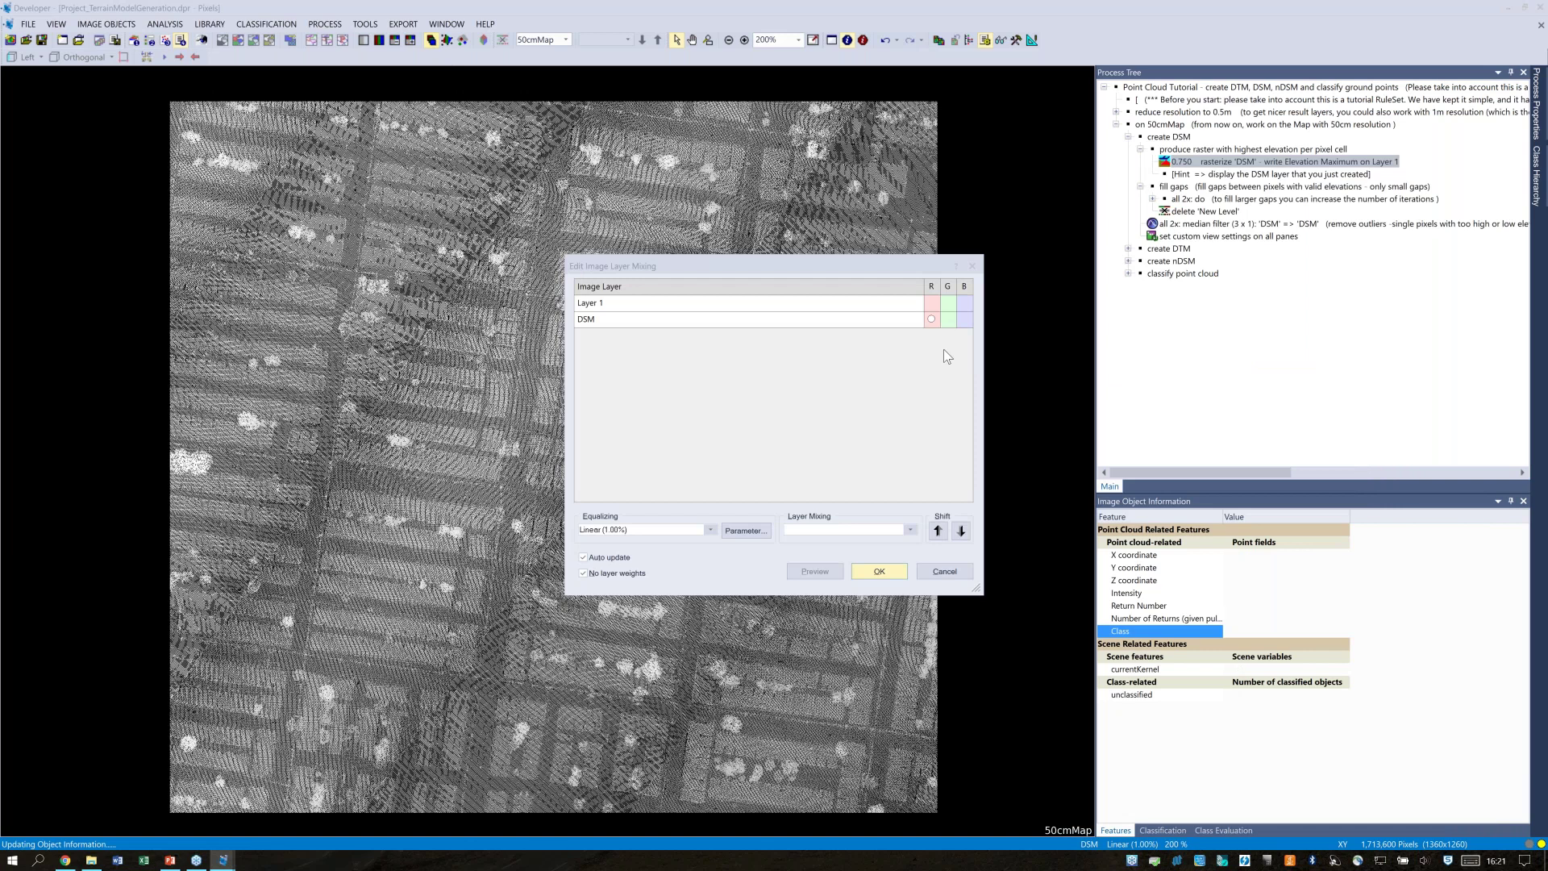
pyautogui.press('Return')
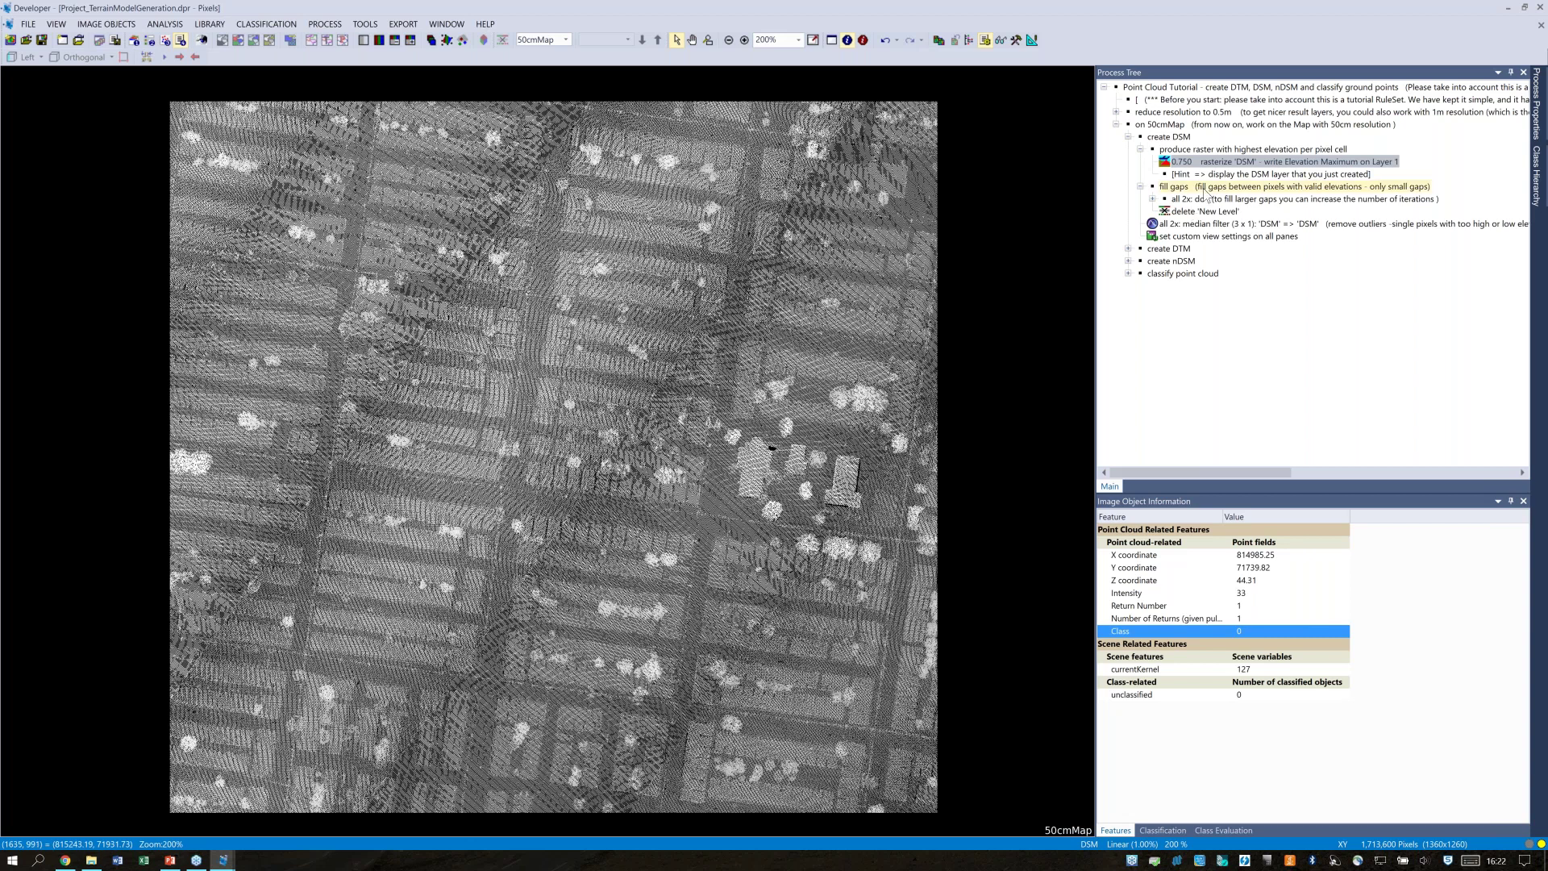
# Execute the fill gaps process group to close small gaps between valid elevation pixels in the DSM
pyautogui.click(1203, 190)
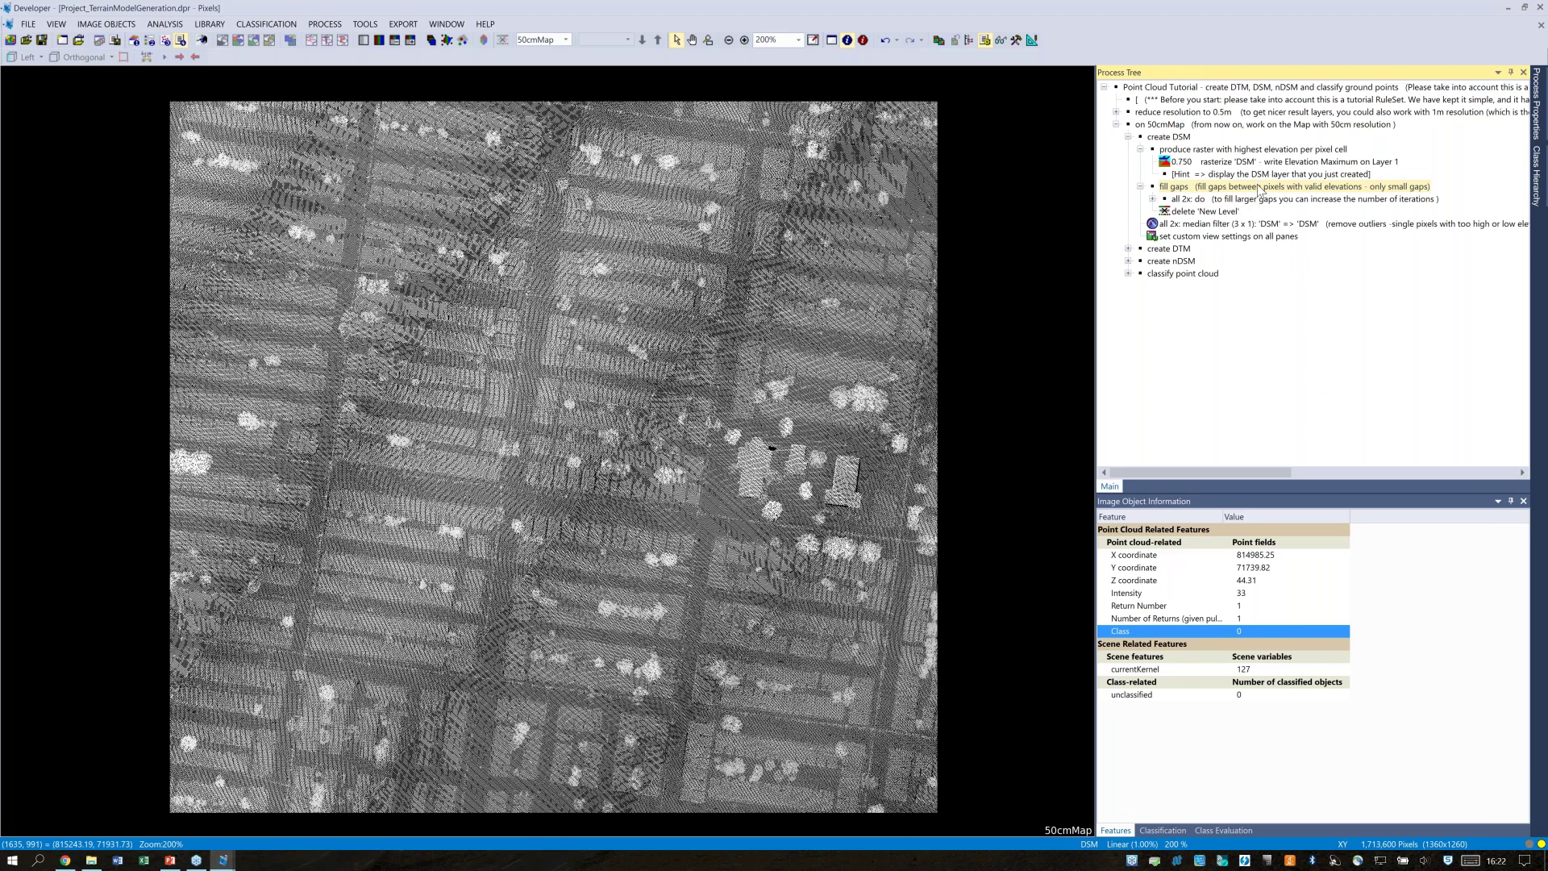
pyautogui.rightClick(1259, 188)
pyautogui.click(1290, 208)
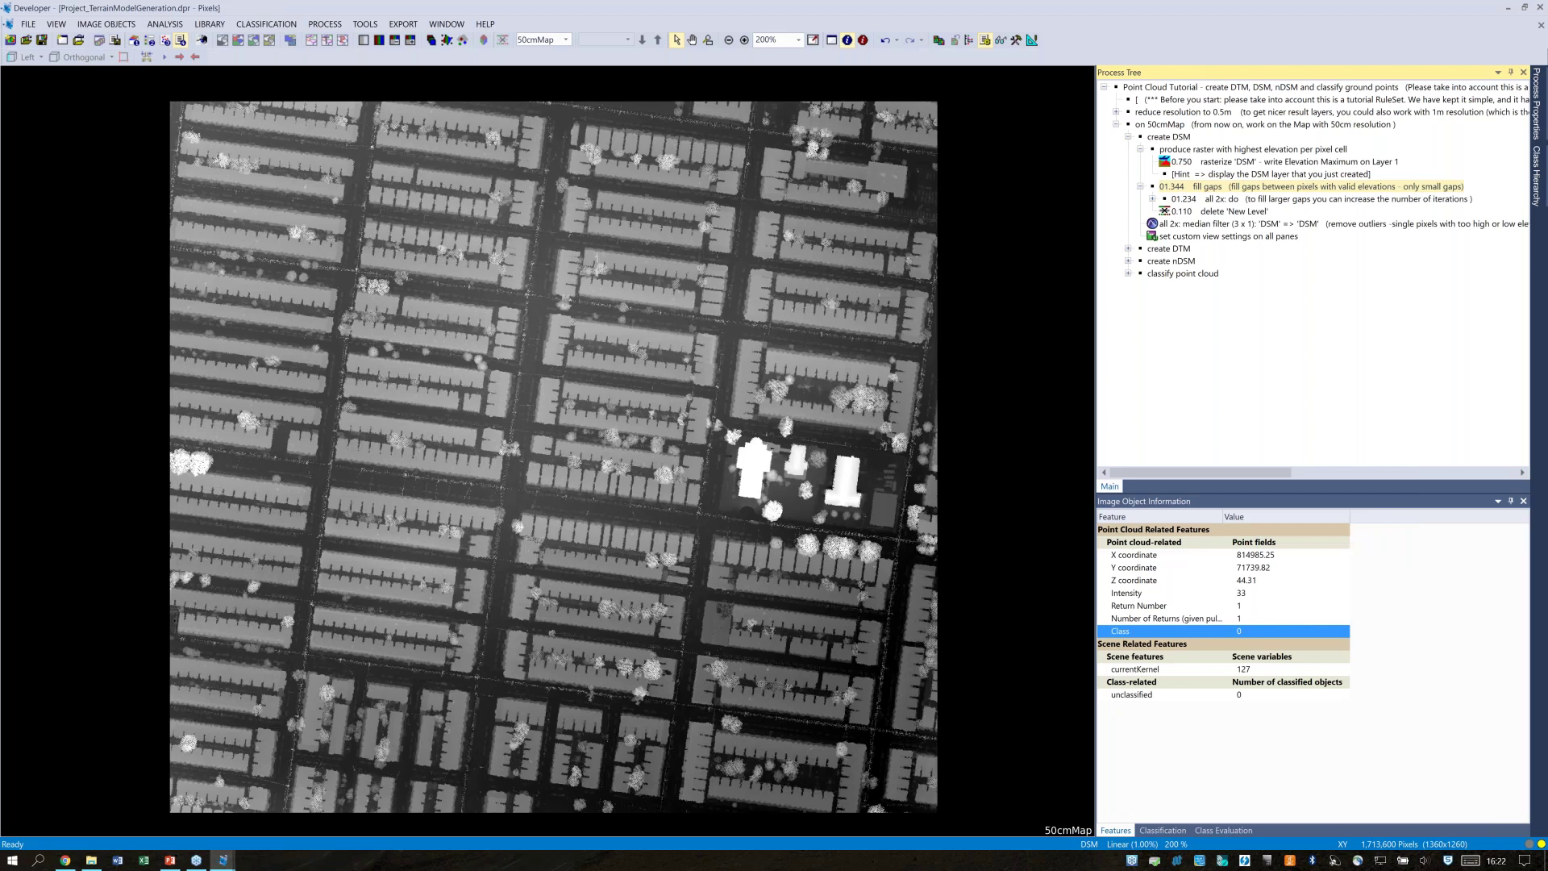
# Execute the 3 x 1 median filter on the DSM to remove outliers and inspect the result around the large bright buildings
pyautogui.click(1223, 228)
pyautogui.rightClick(1225, 226)
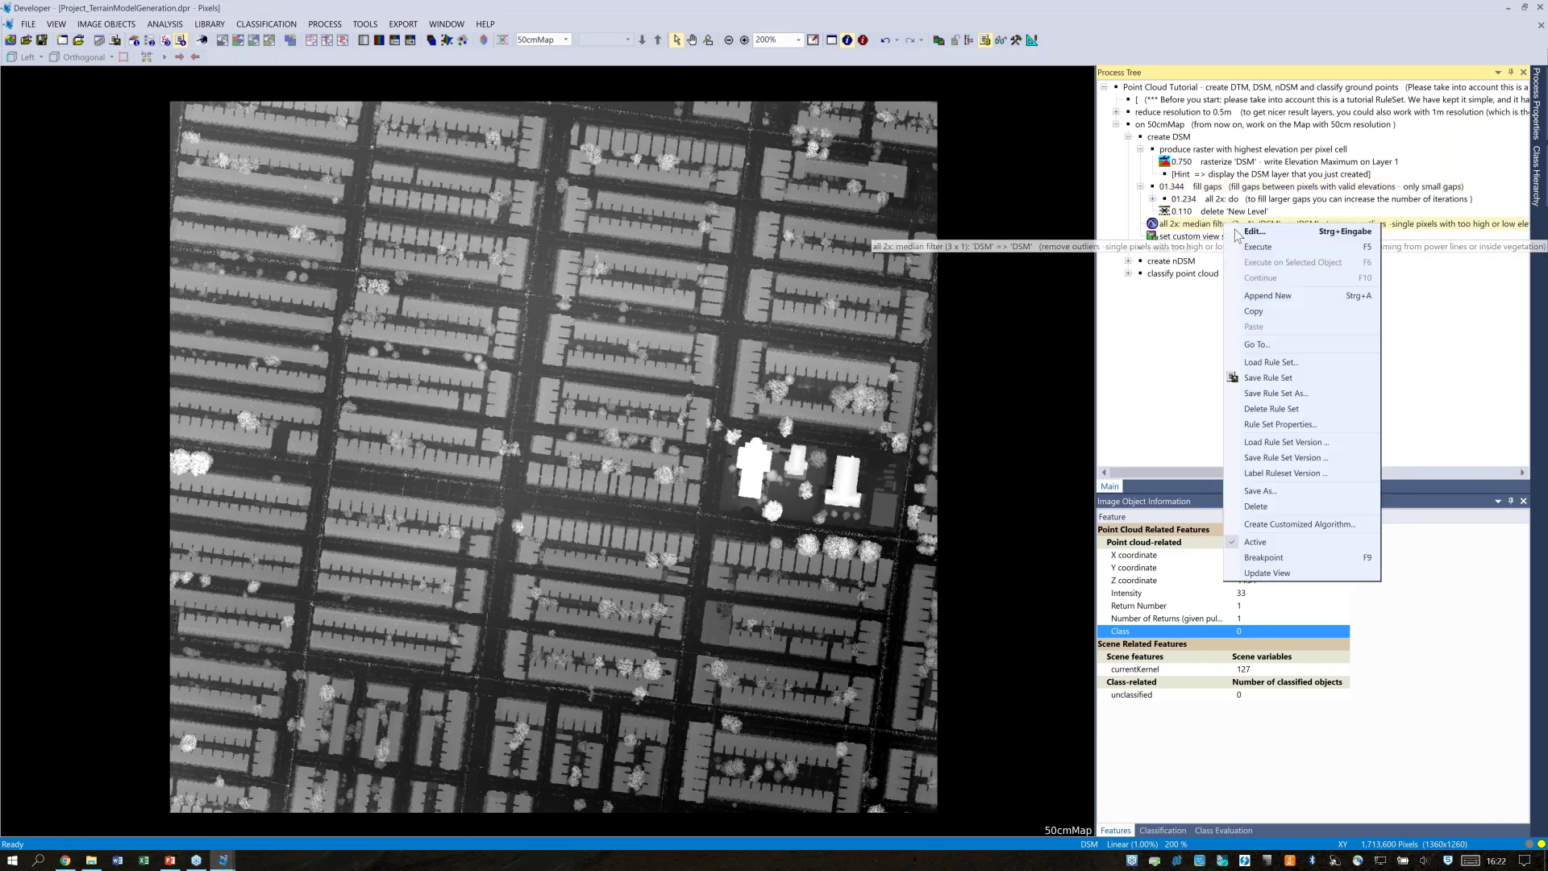
pyautogui.click(1267, 248)
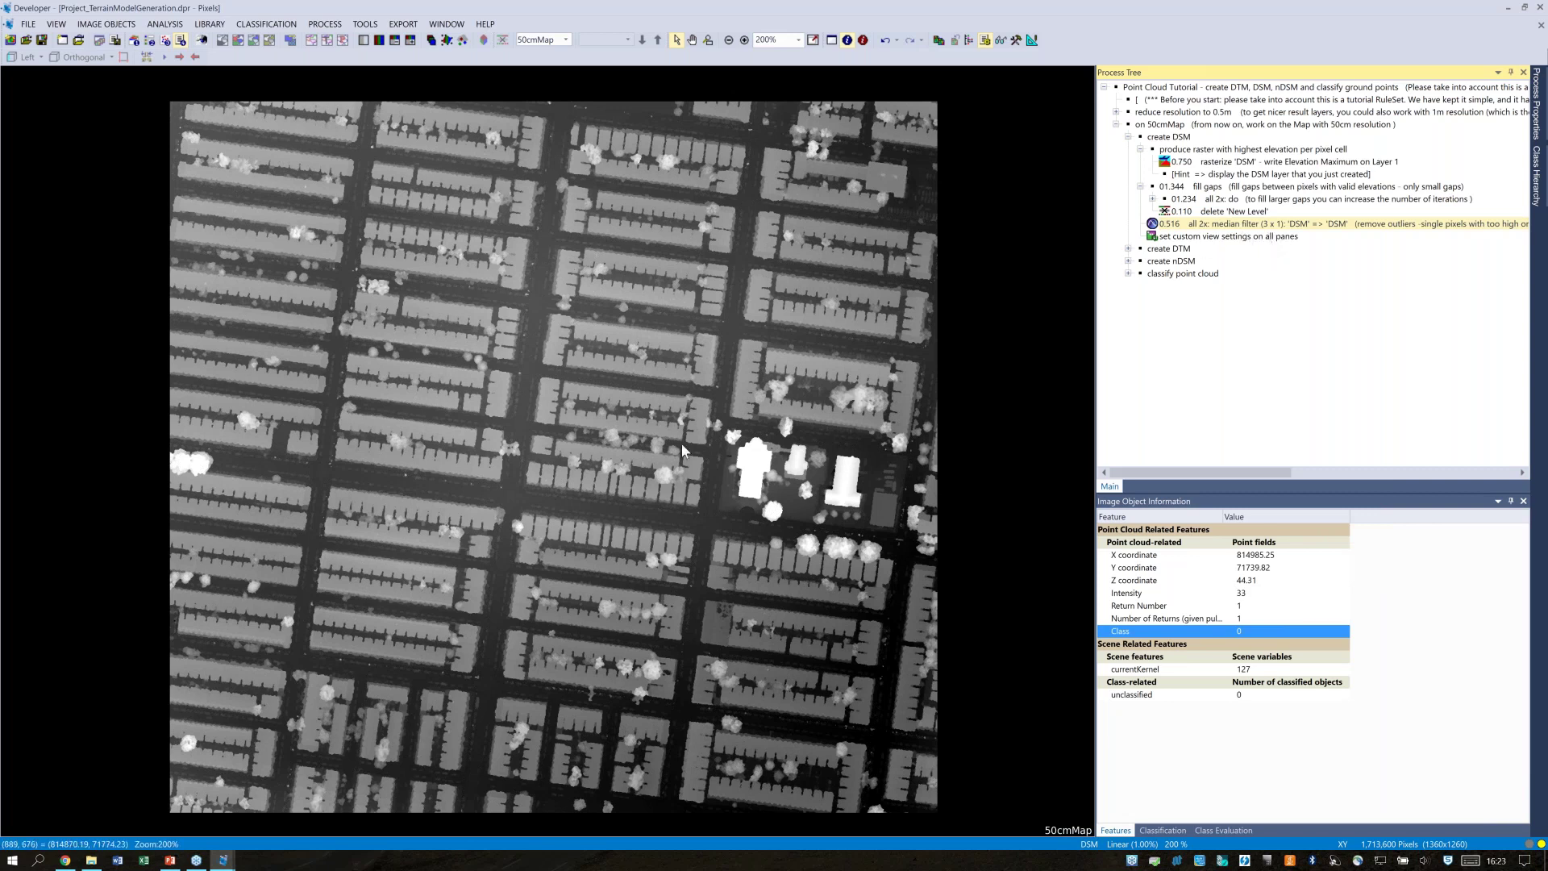
pyautogui.scroll(1, 660, 424)
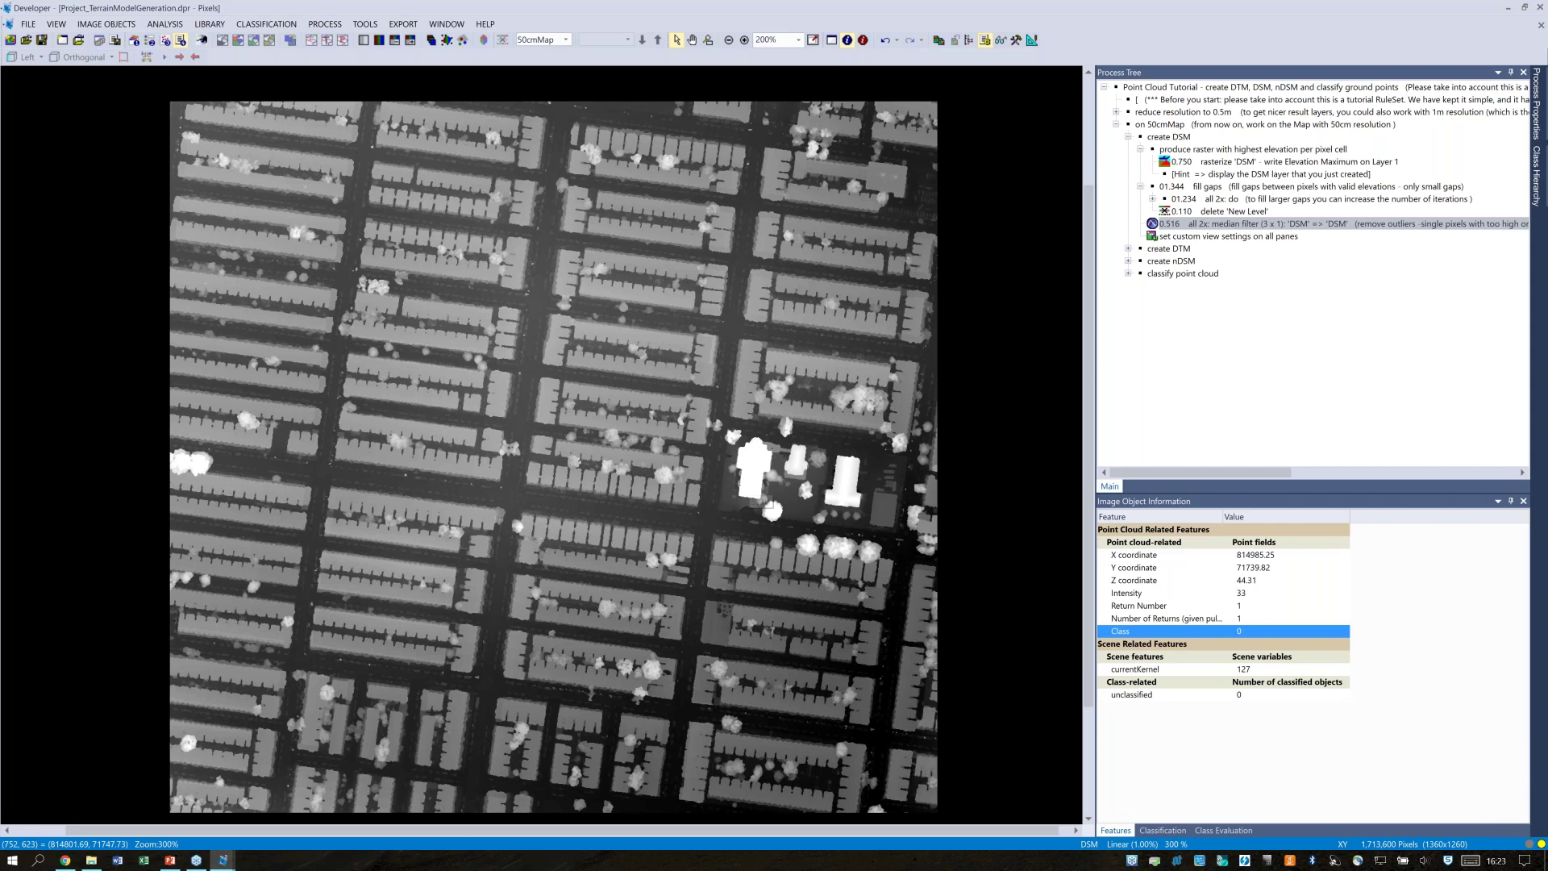
pyautogui.scroll(1, 532, 492)
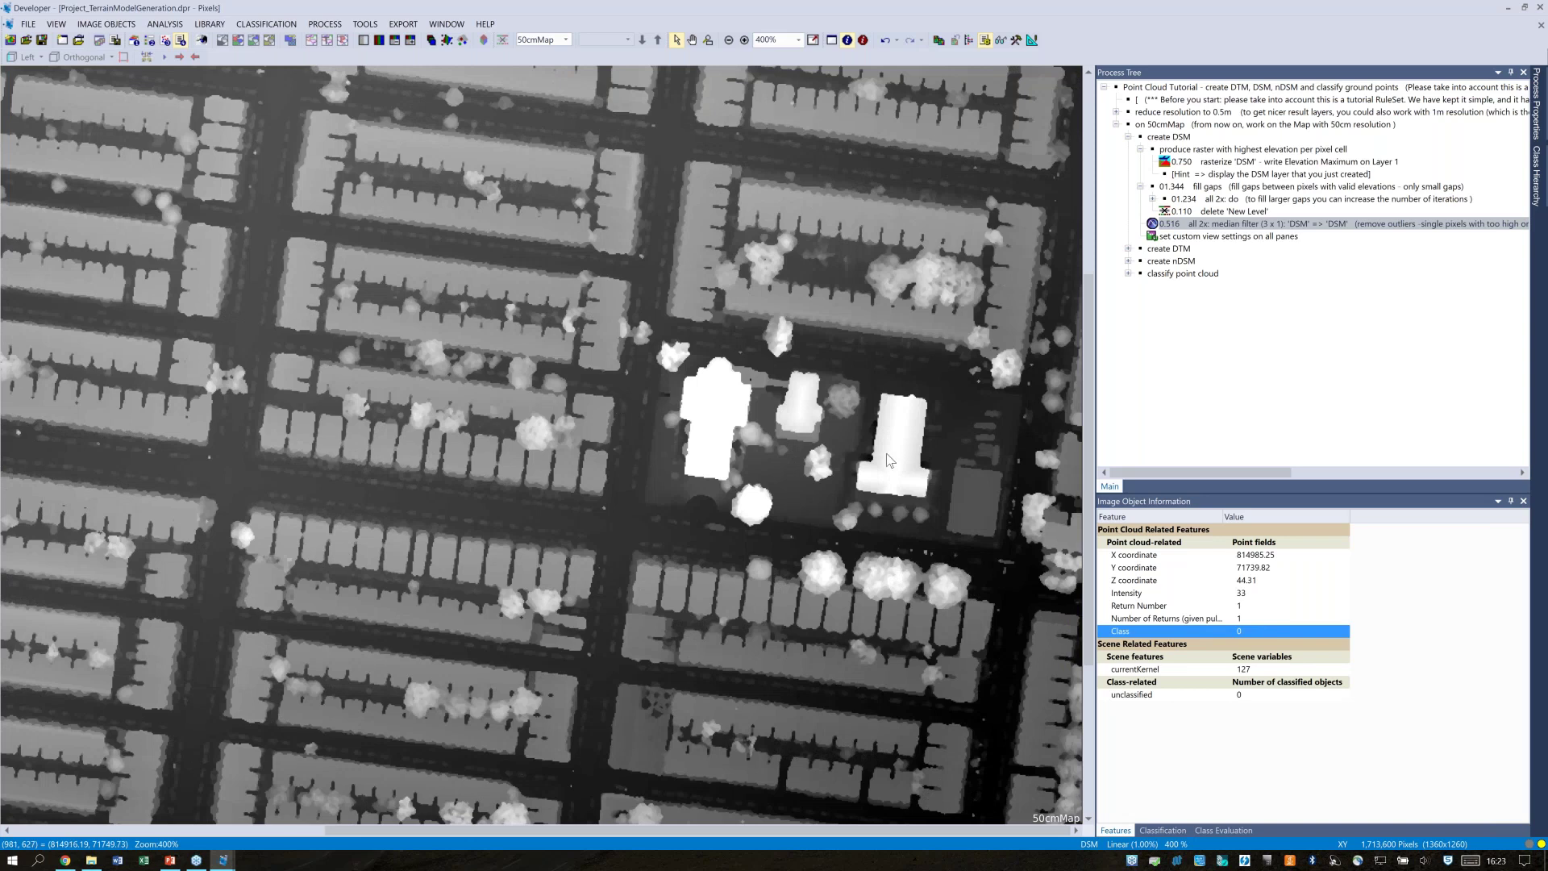
pyautogui.scroll(-1, 889, 461)
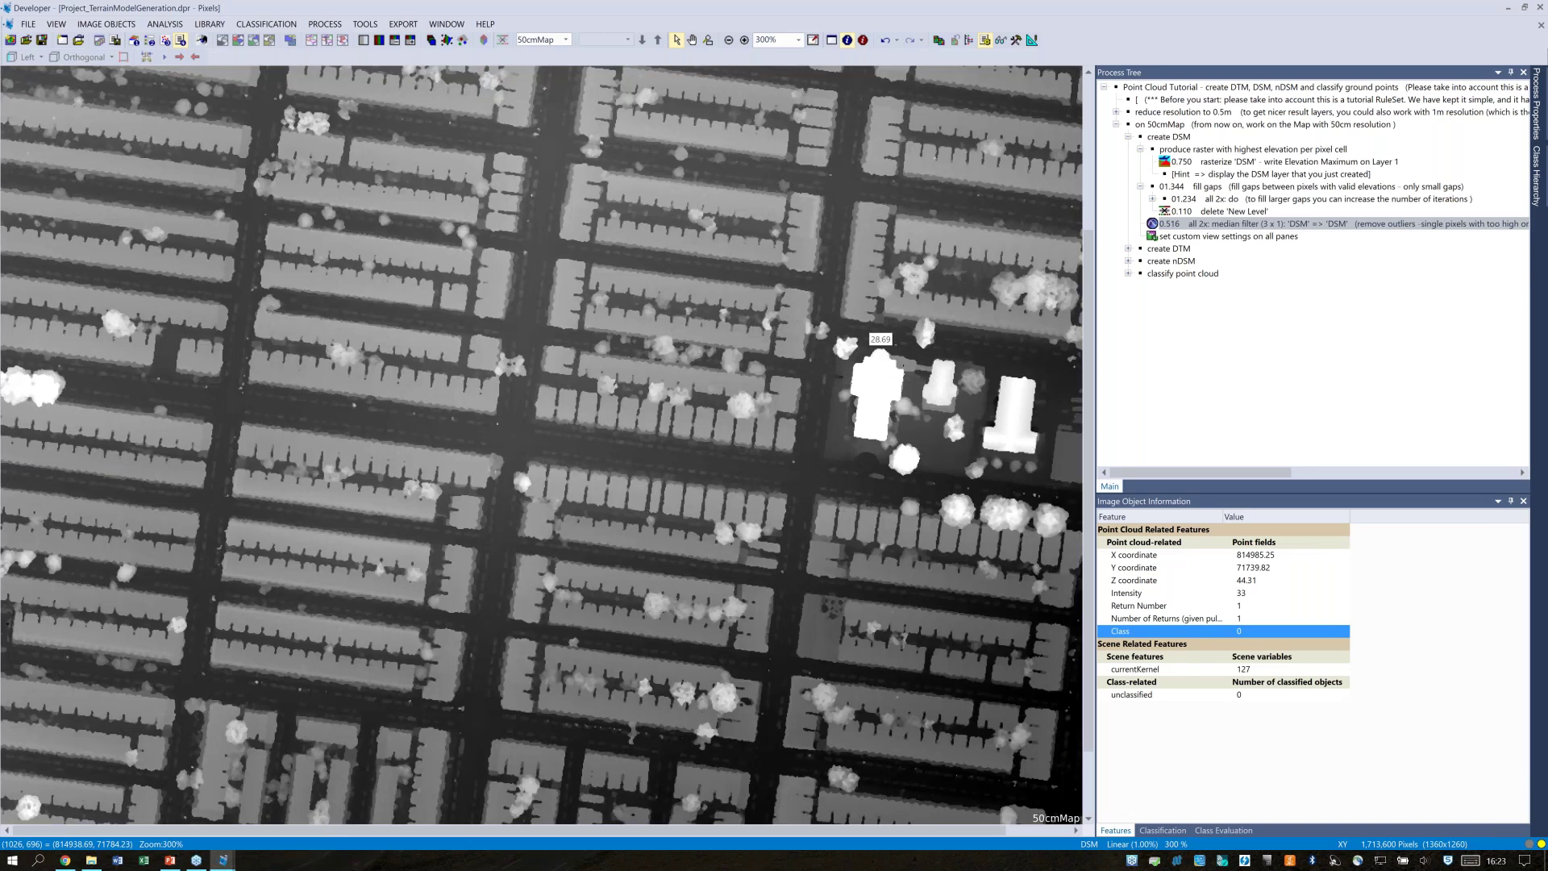
pyautogui.scroll(-1, 878, 355)
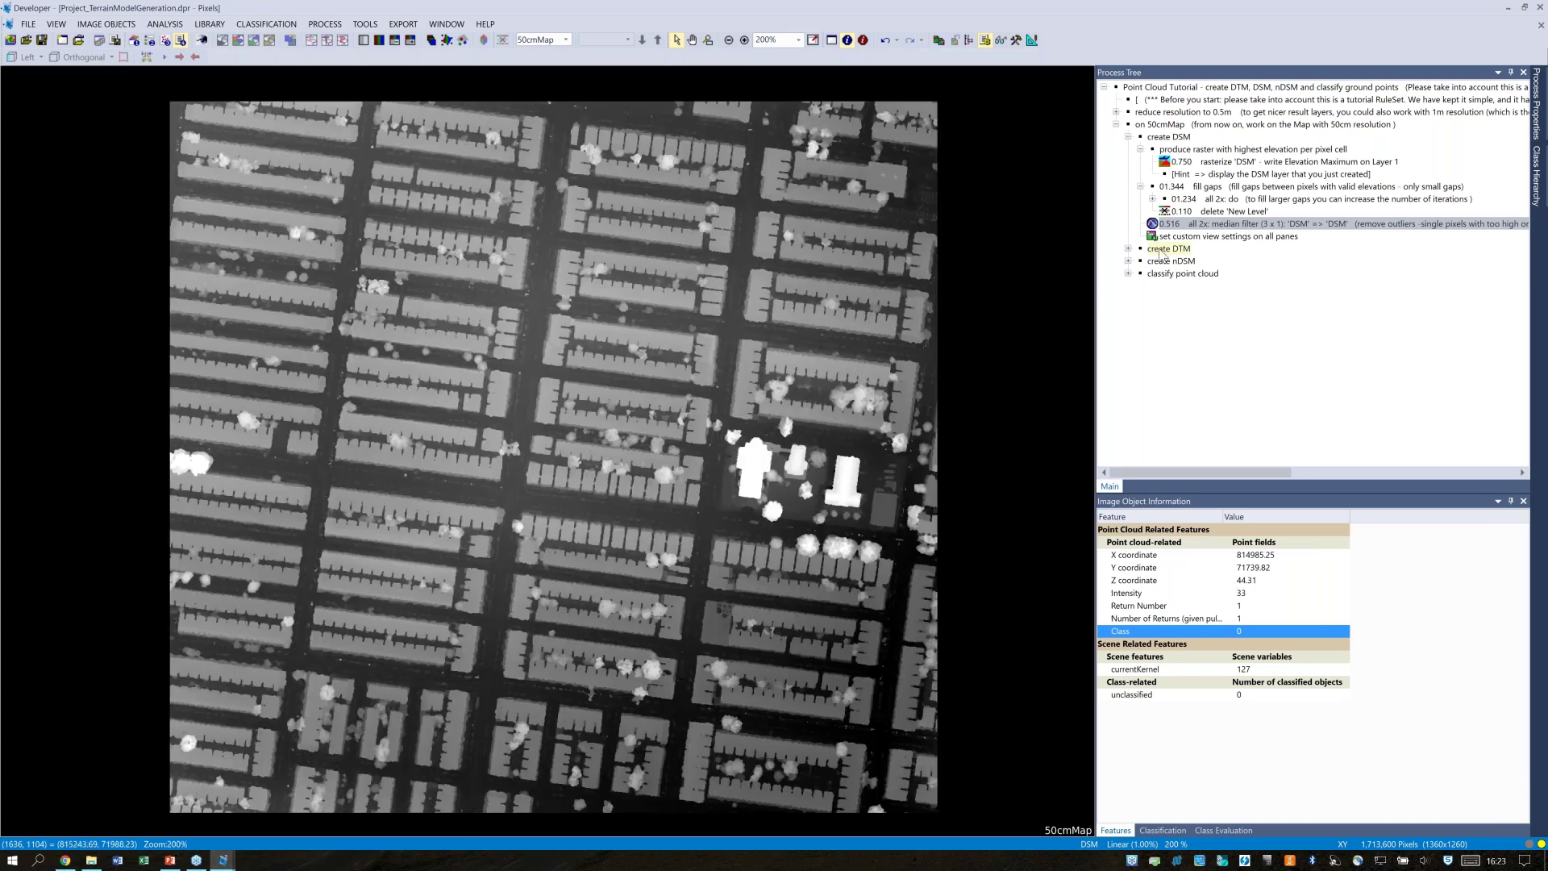
# Collapse the create DSM branch and execute the whole create DTM process group
pyautogui.click(1142, 149)
pyautogui.click(1128, 136)
pyautogui.click(1129, 150)
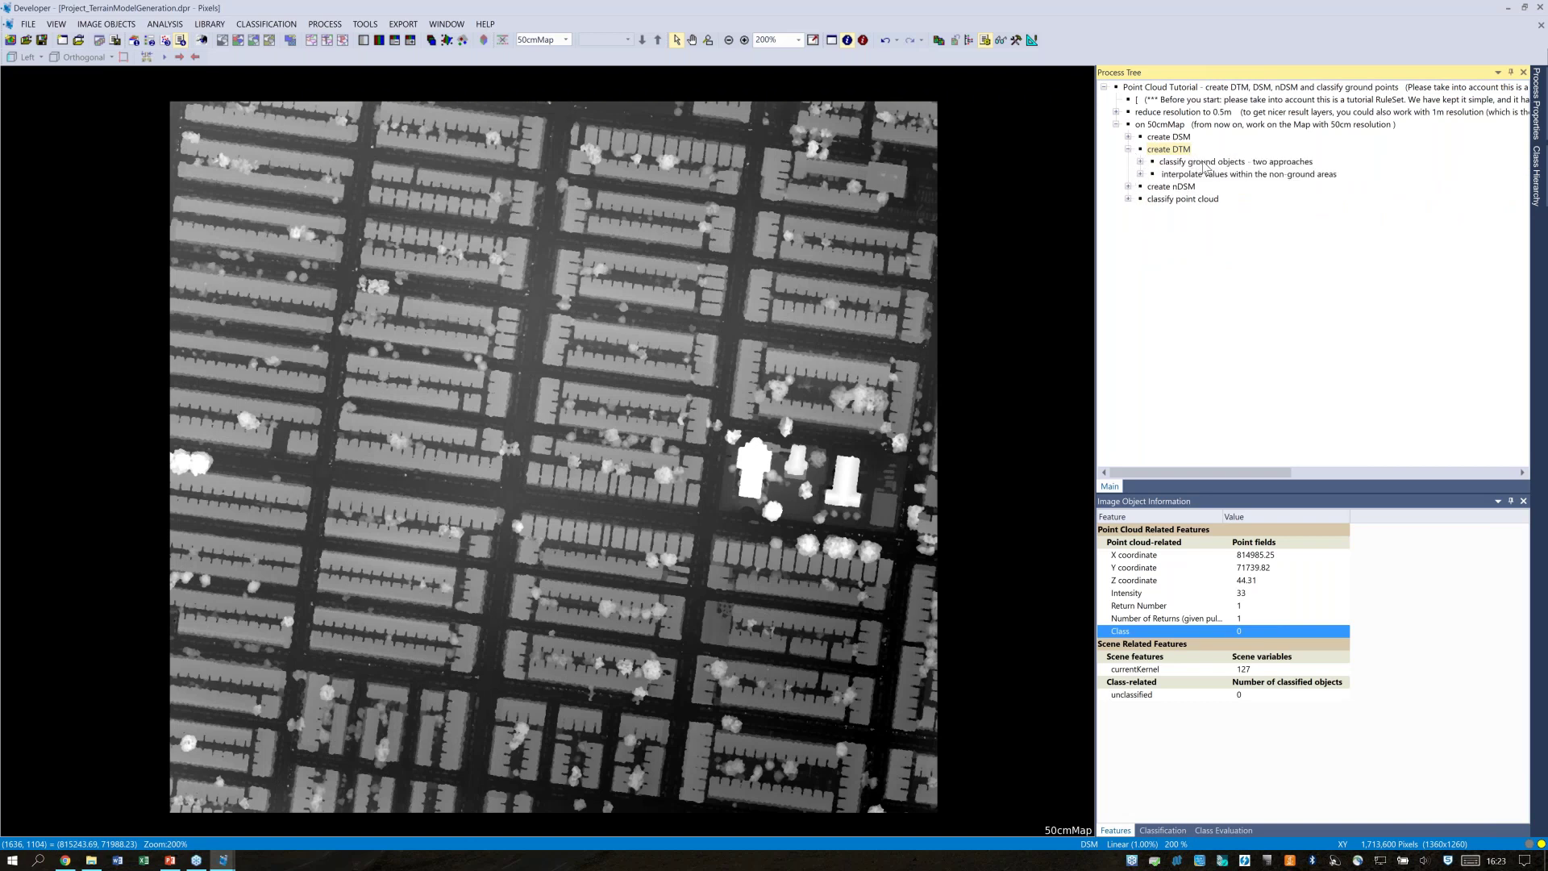
pyautogui.click(1128, 150)
pyautogui.rightClick(1151, 153)
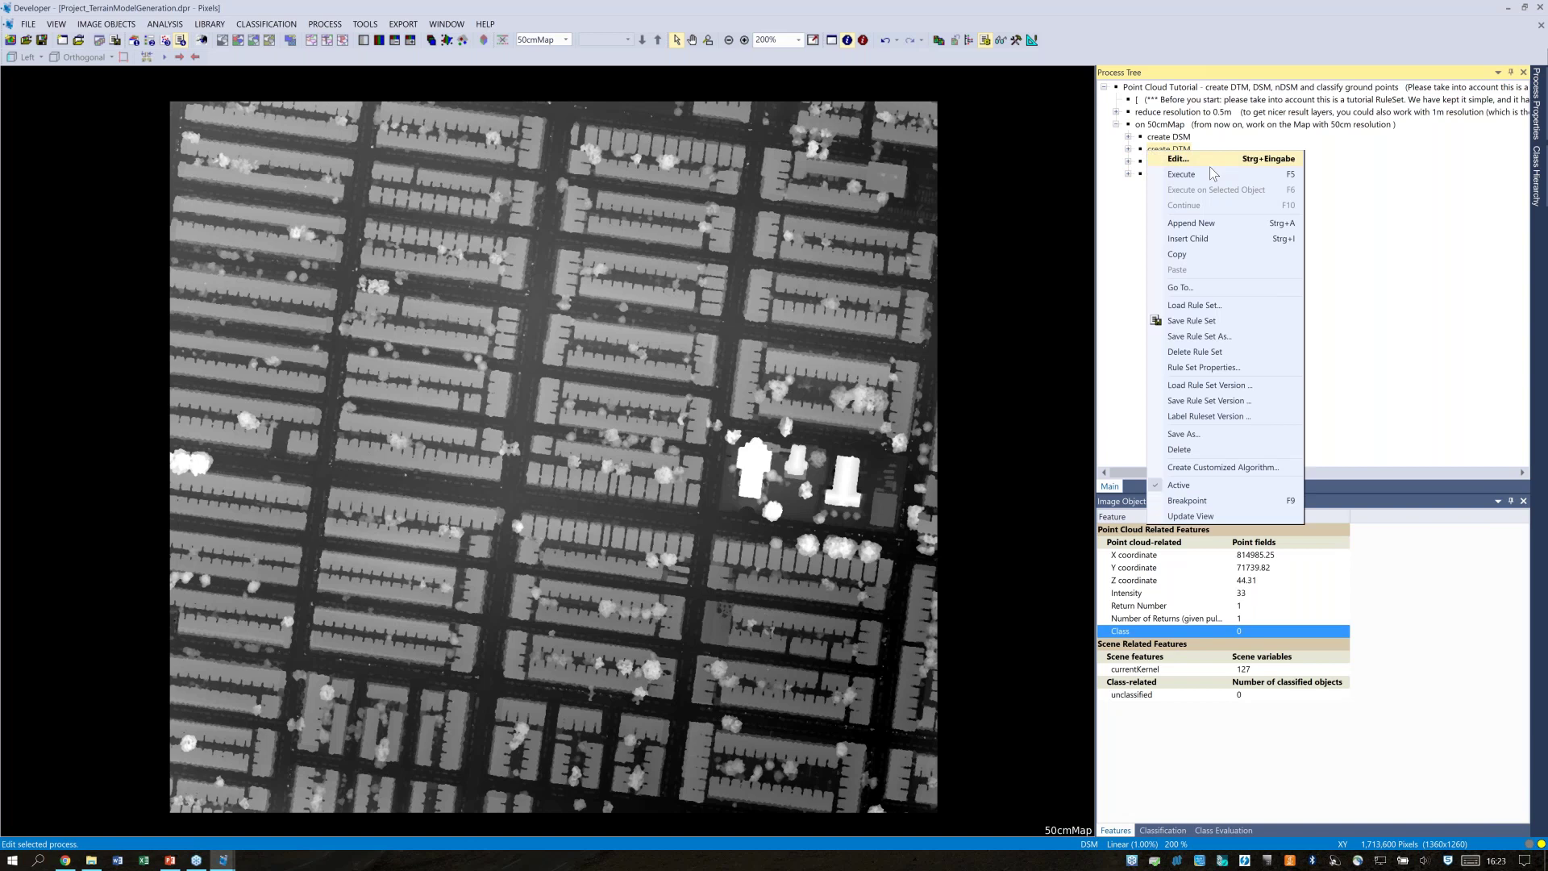
pyautogui.click(1181, 174)
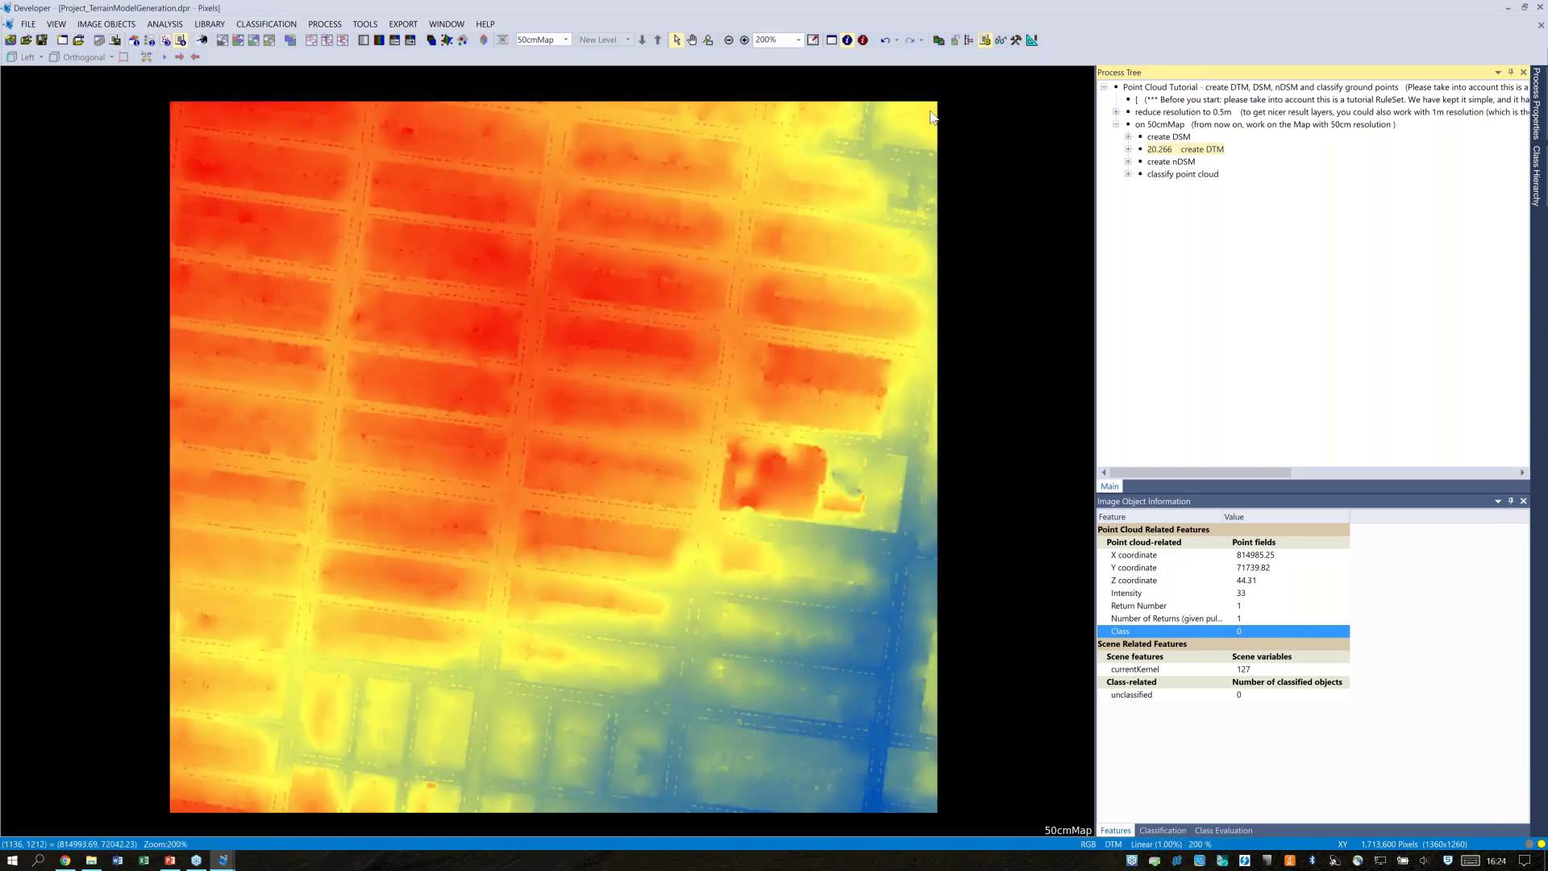
pyautogui.moveTo(887, 673)
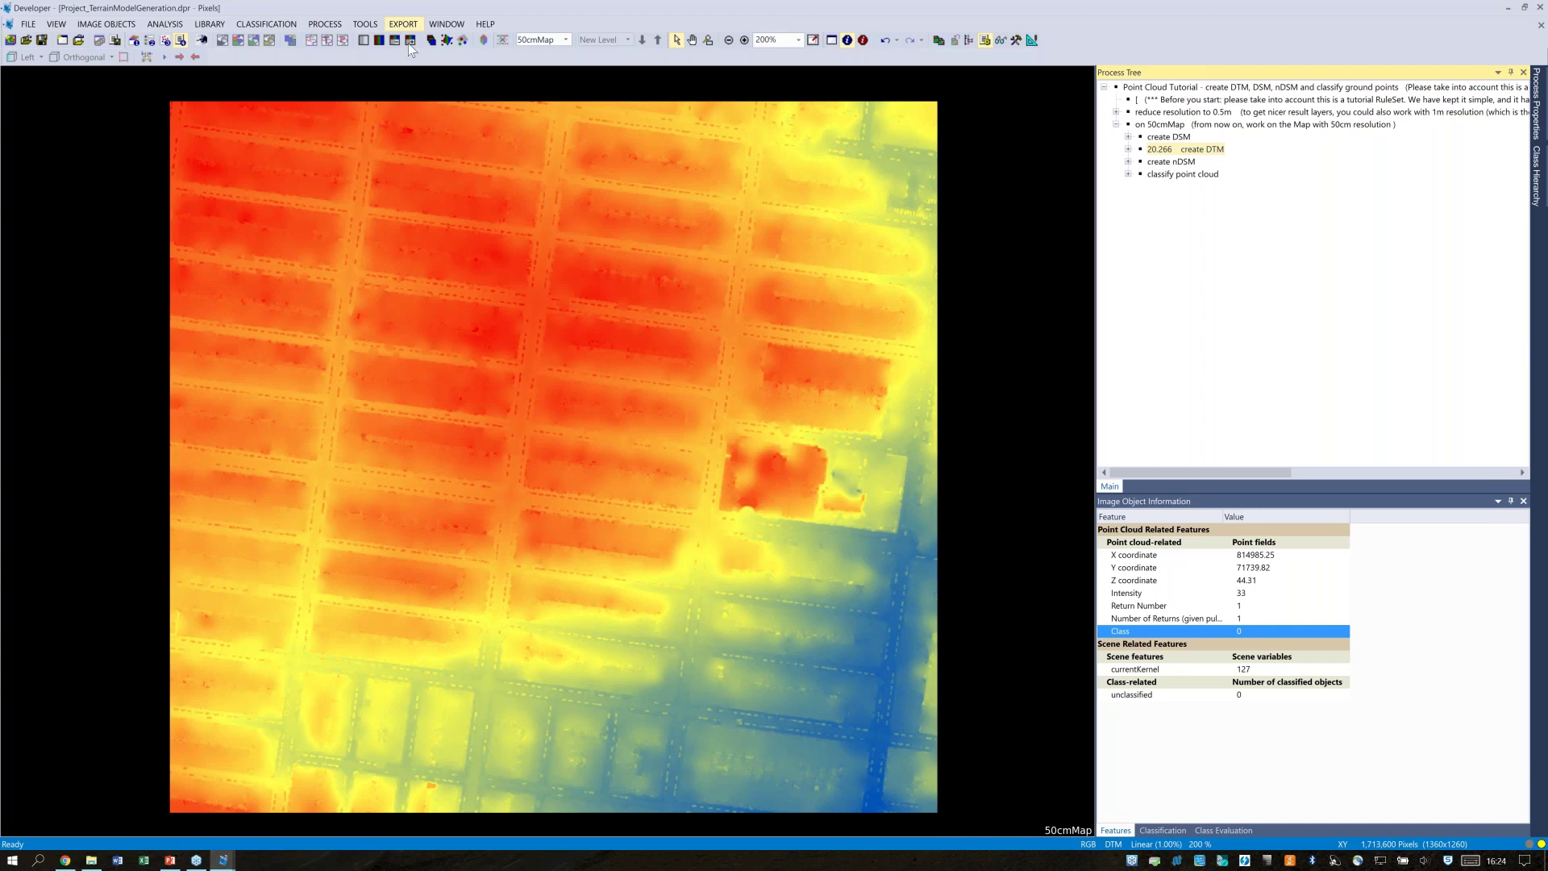
# Review the settings of the layer arithmetics process under create nDSM, which subtracts DTM from DSM, and close them
pyautogui.click(1129, 162)
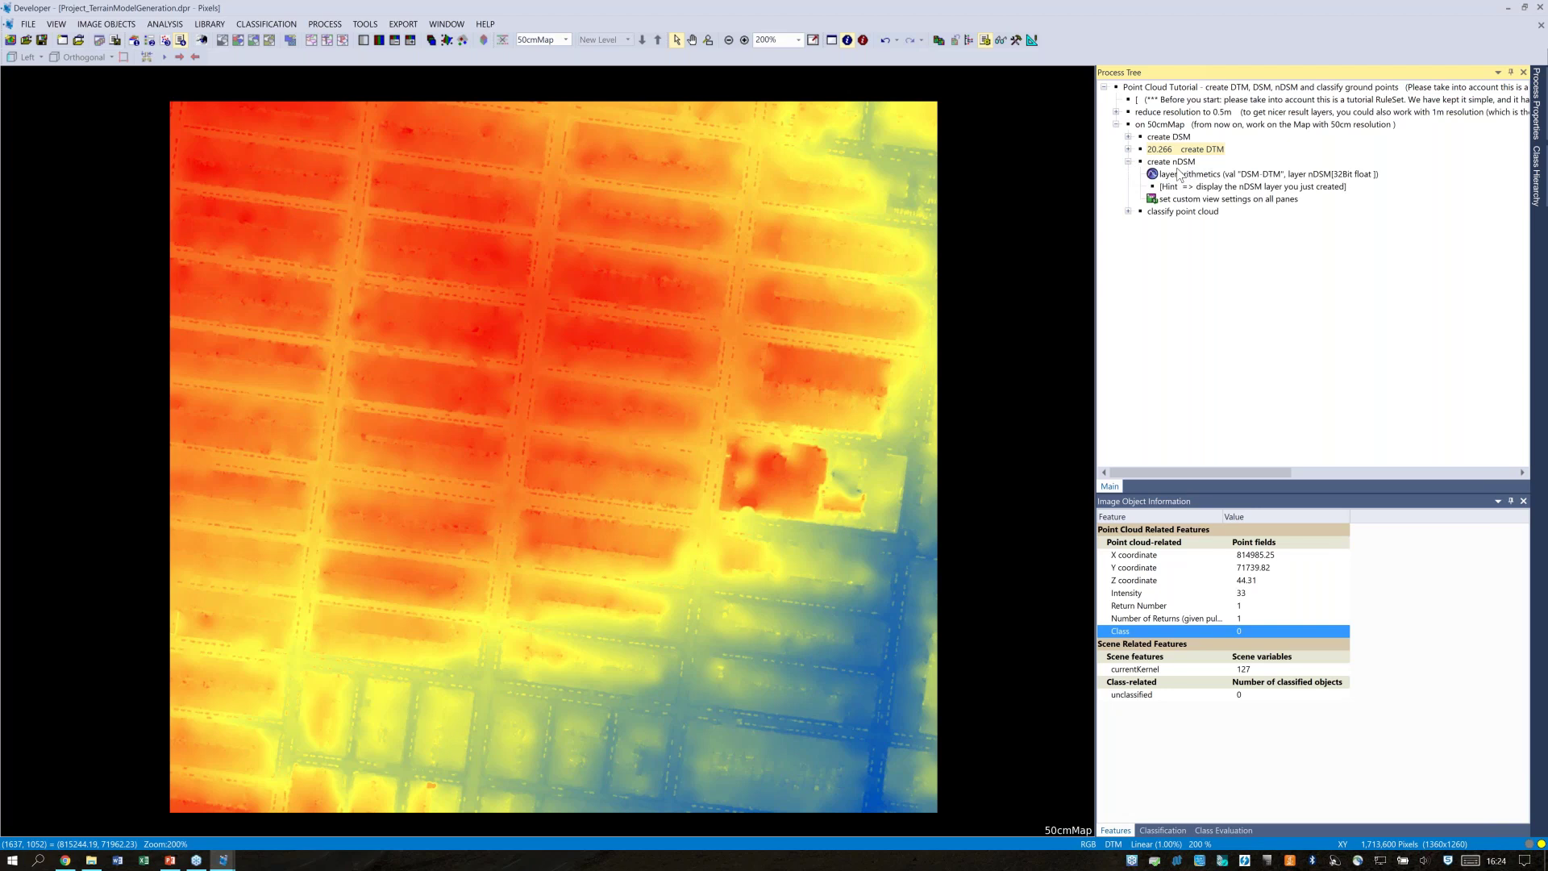
pyautogui.click(1262, 176)
pyautogui.doubleClick(1263, 176)
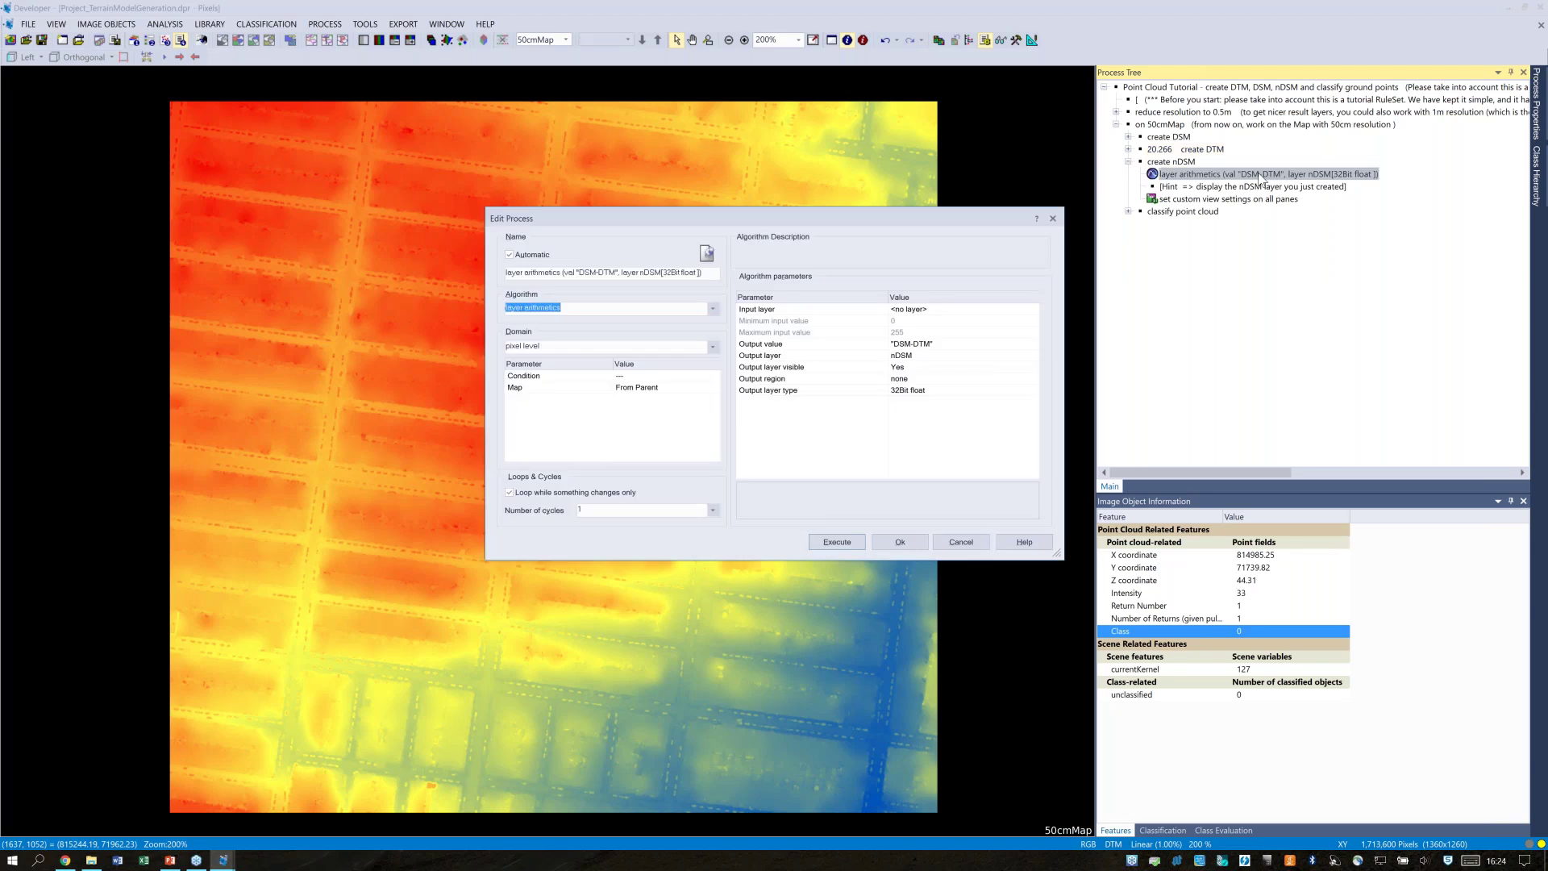
pyautogui.moveTo(948, 228); pyautogui.dragTo(884, 228)
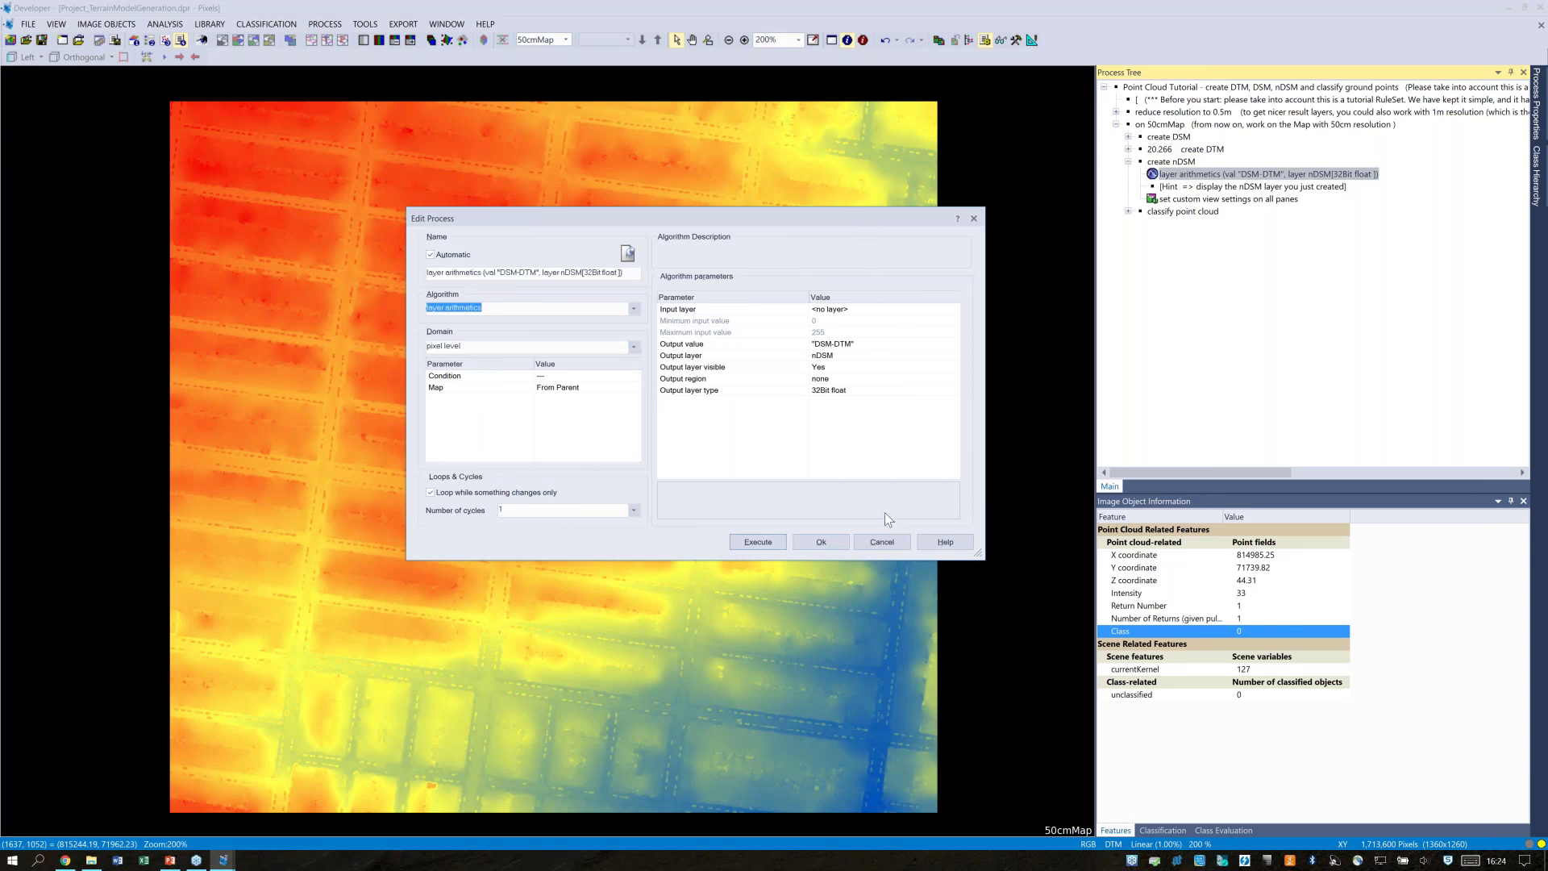
pyautogui.click(882, 541)
# Execute the create nDSM process group and collapse its branch
pyautogui.rightClick(1195, 164)
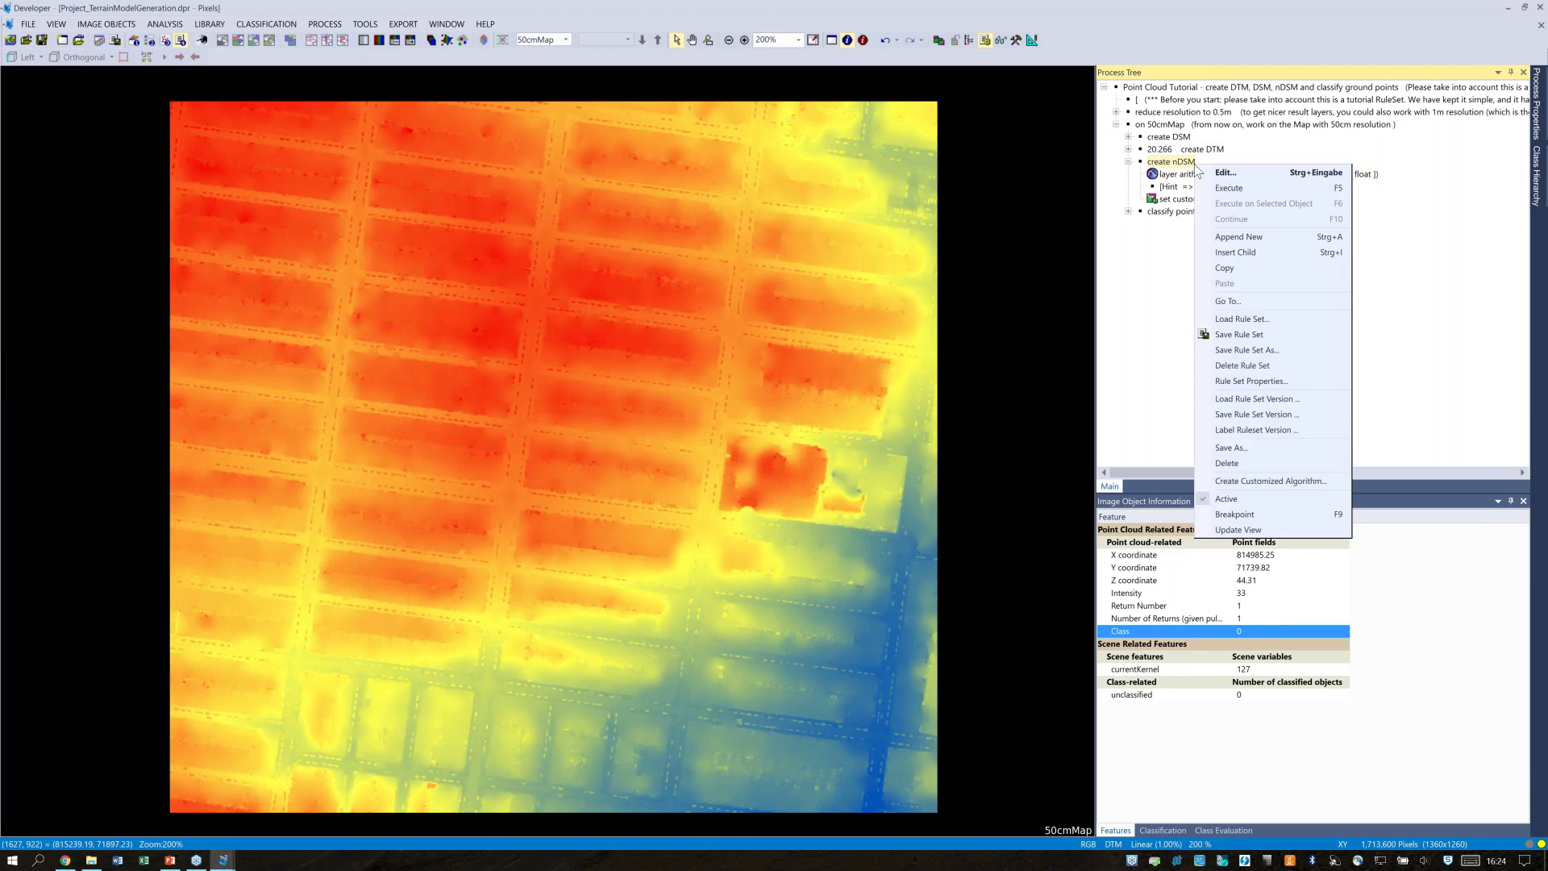
pyautogui.click(1225, 187)
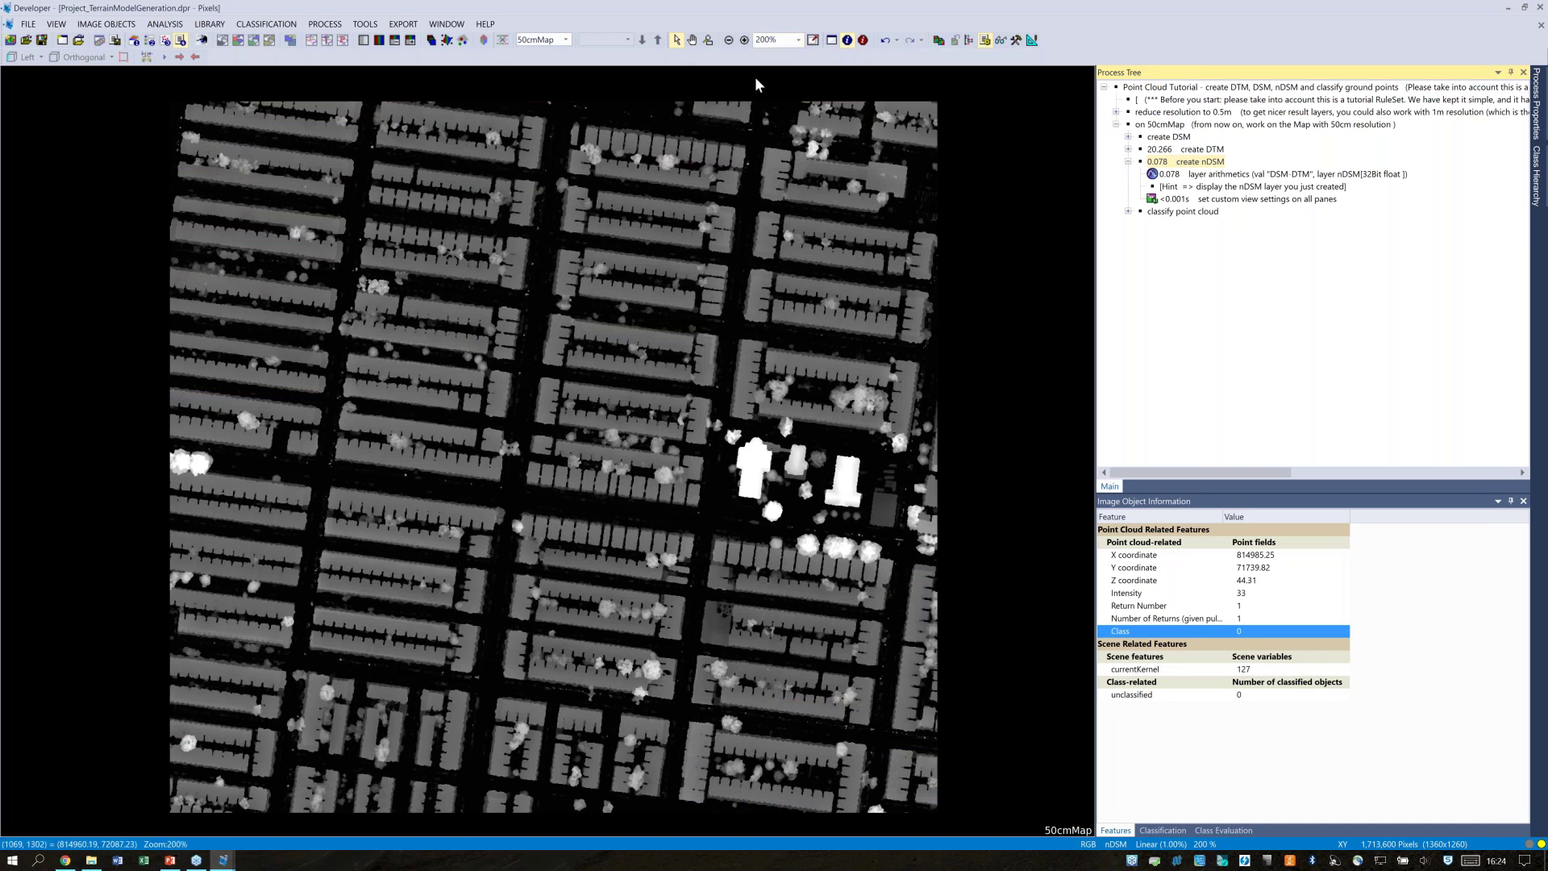
pyautogui.moveTo(736, 192)
pyautogui.click(1127, 161)
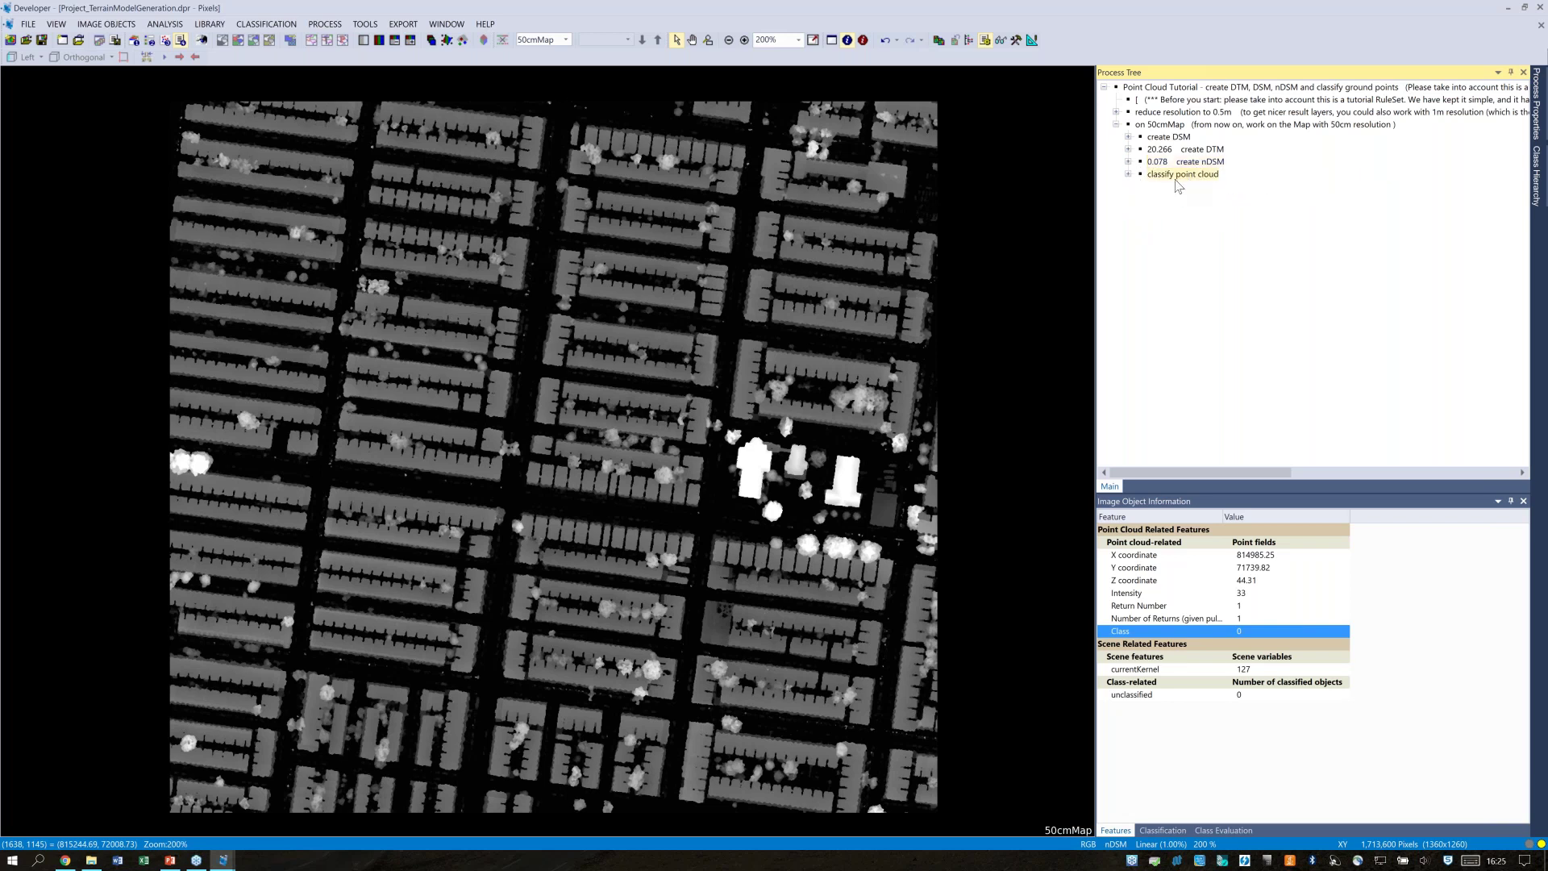
# Review and execute the process under classify point cloud that assigns class '1 - Unclassified' to point cloud Layer 1
pyautogui.click(1128, 175)
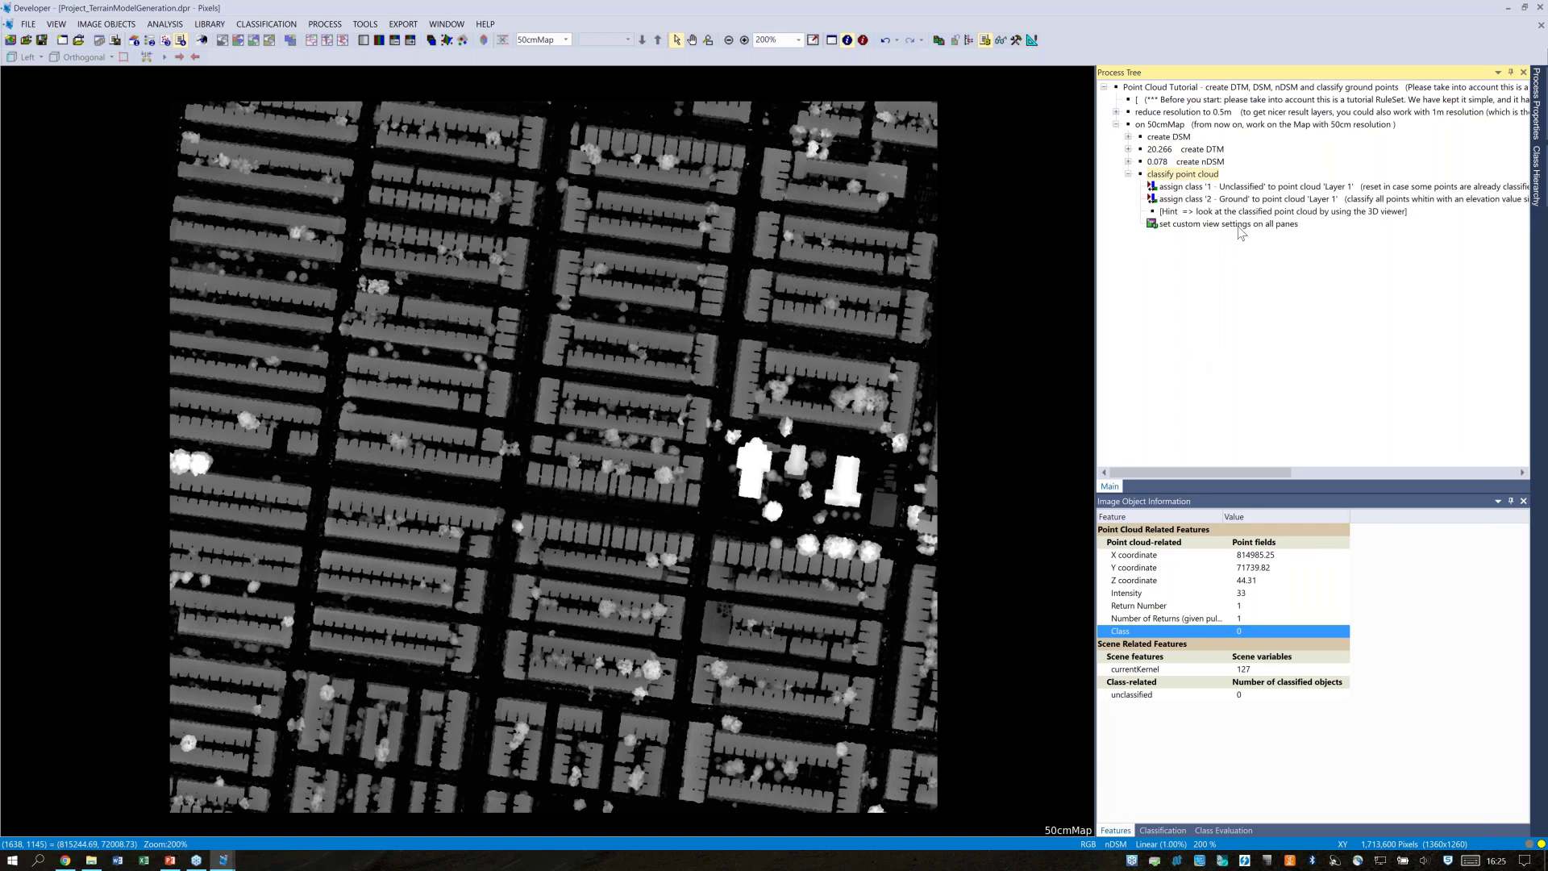
pyautogui.doubleClick(1330, 192)
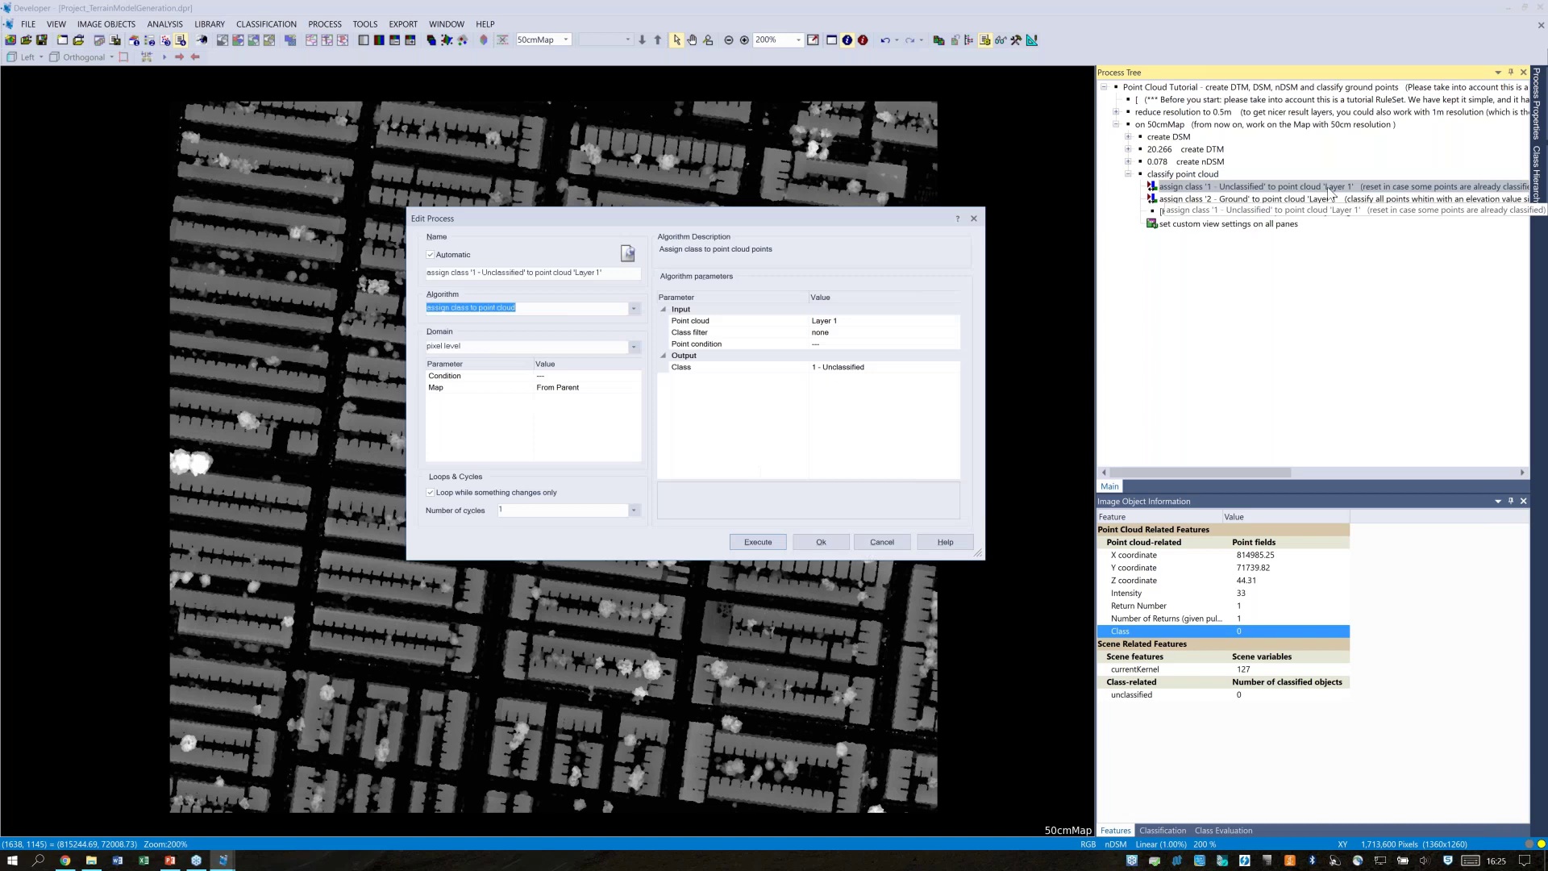
pyautogui.moveTo(783, 220); pyautogui.dragTo(773, 220)
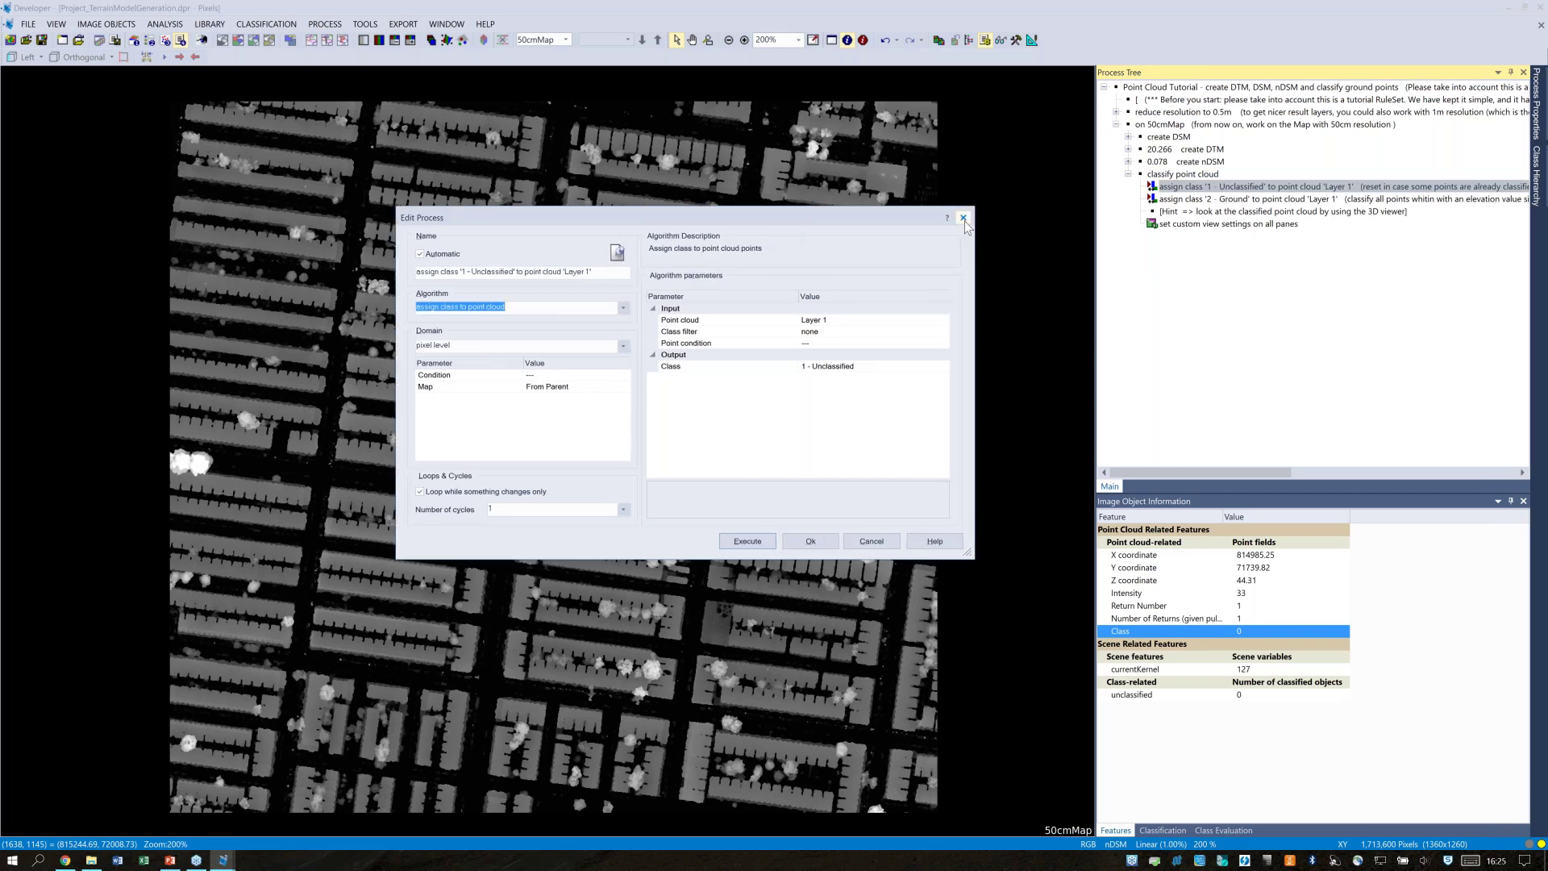
pyautogui.click(963, 218)
pyautogui.rightClick(1240, 190)
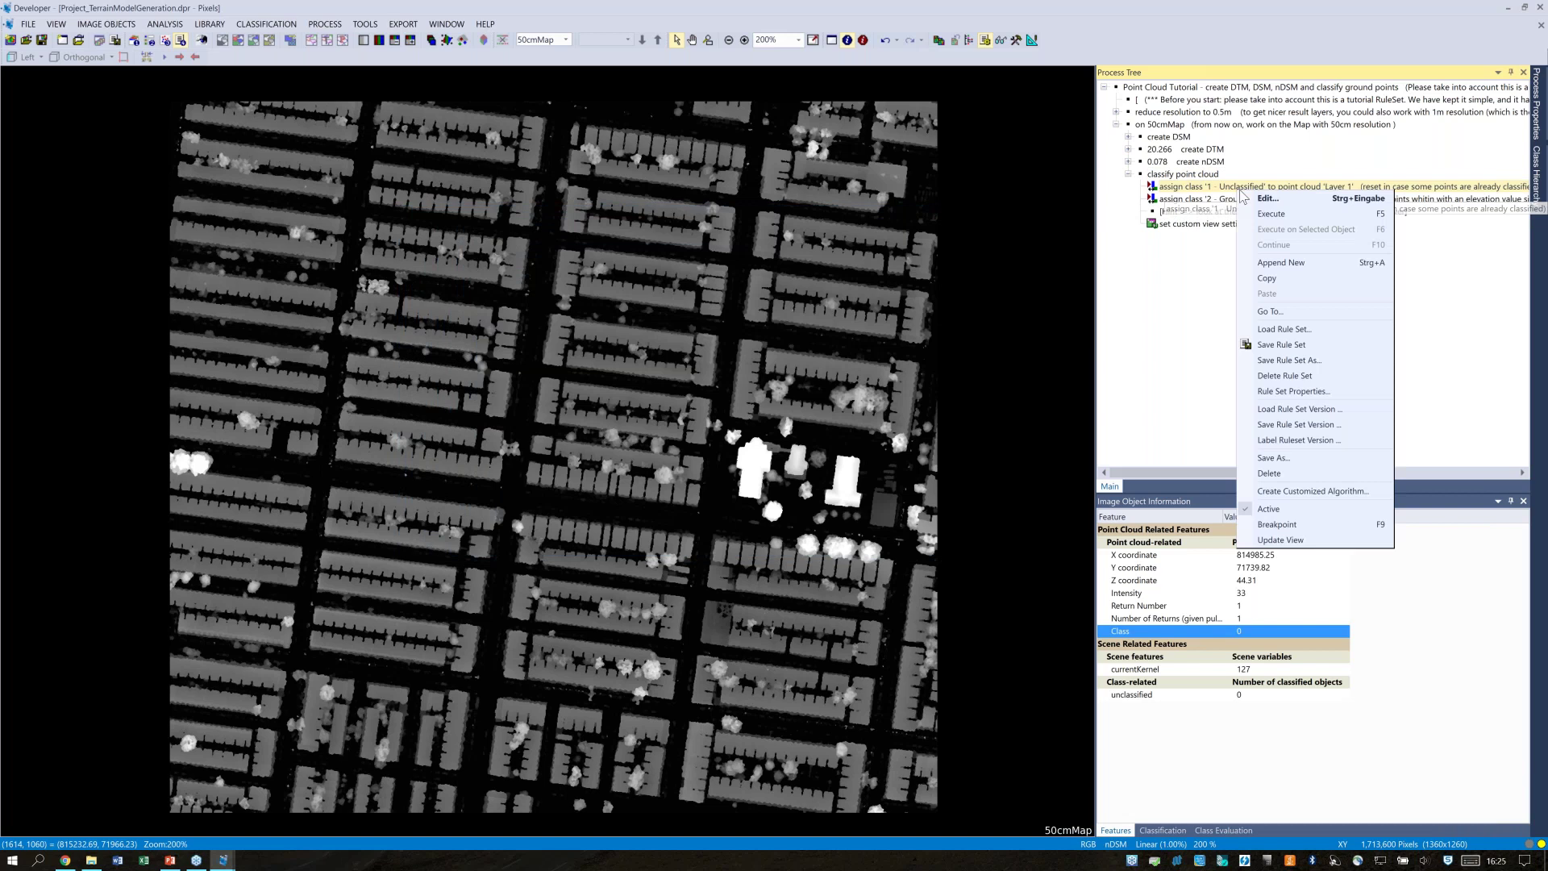
pyautogui.click(1271, 214)
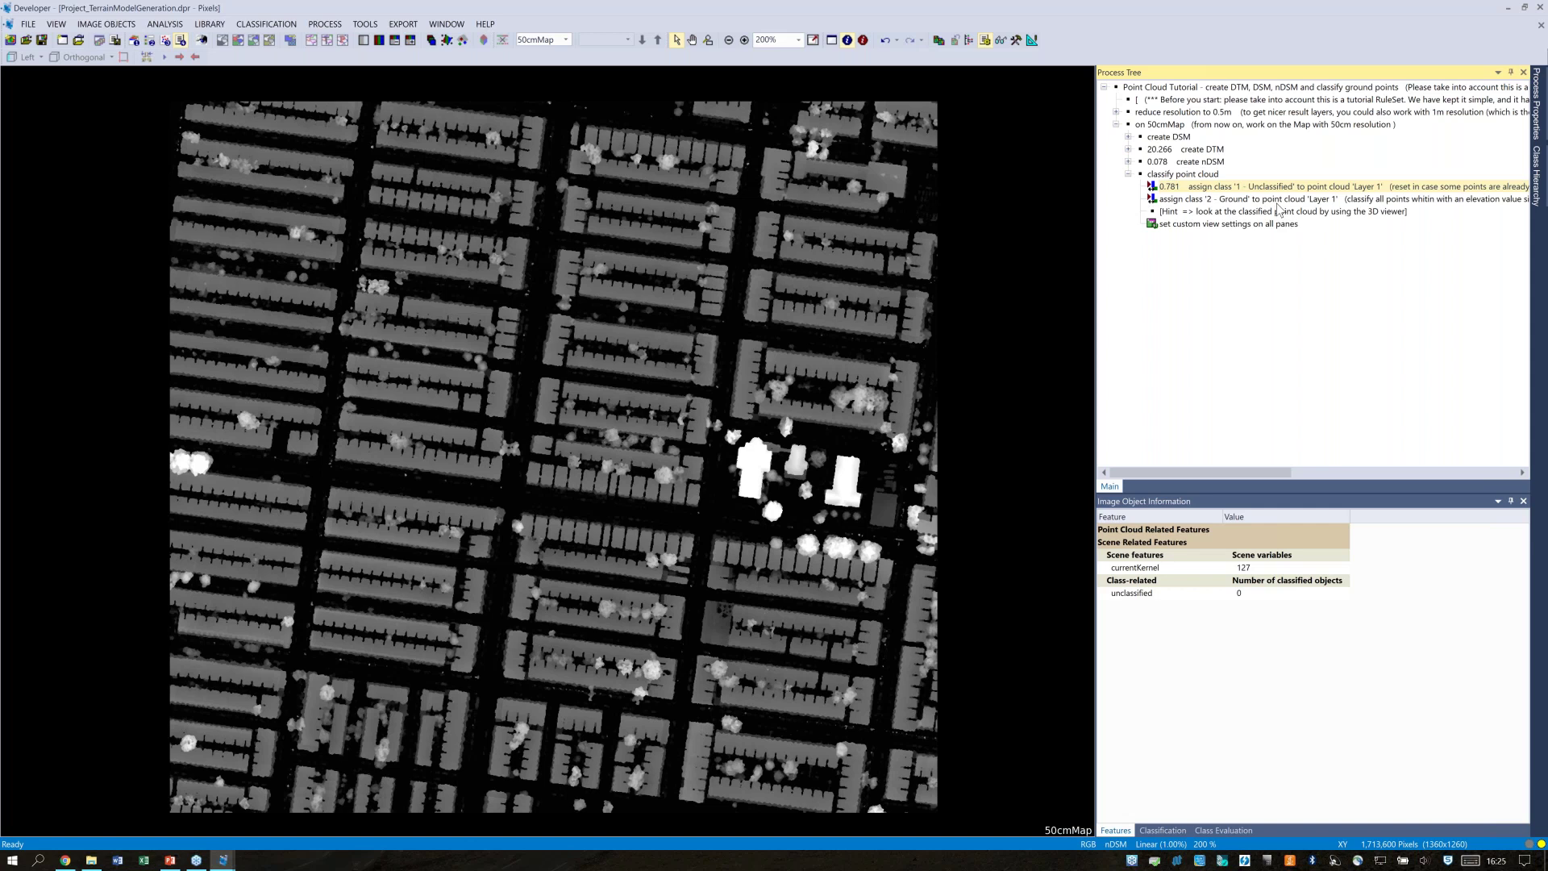
# Review the settings and available output classes of the process assigning class '2 - Ground' to point cloud Layer 1
pyautogui.click(1278, 203)
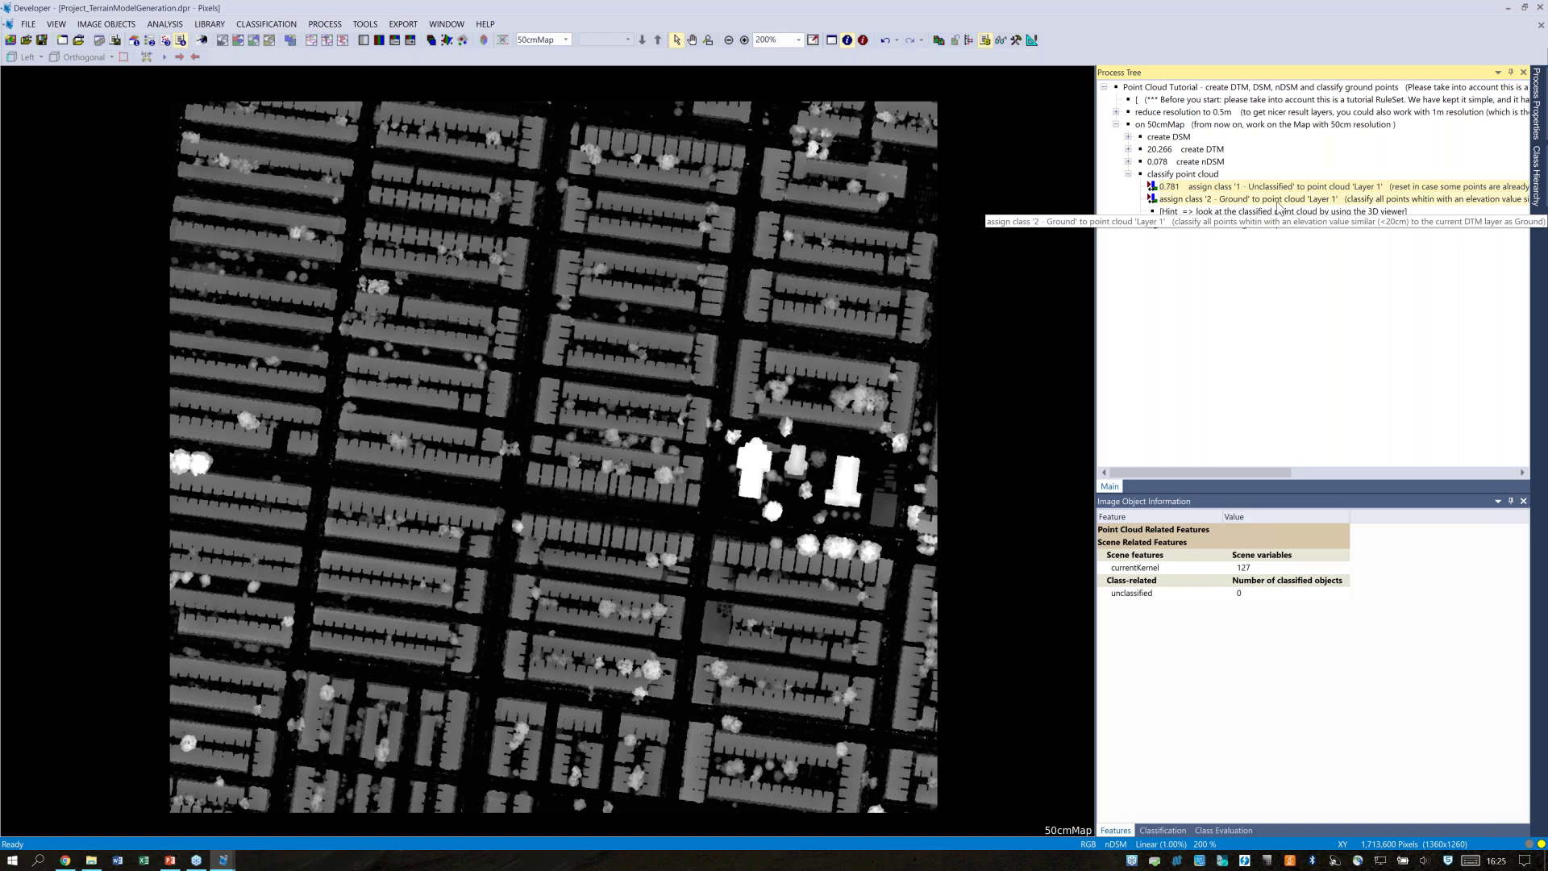
pyautogui.doubleClick(1277, 203)
pyautogui.moveTo(869, 215); pyautogui.dragTo(879, 214)
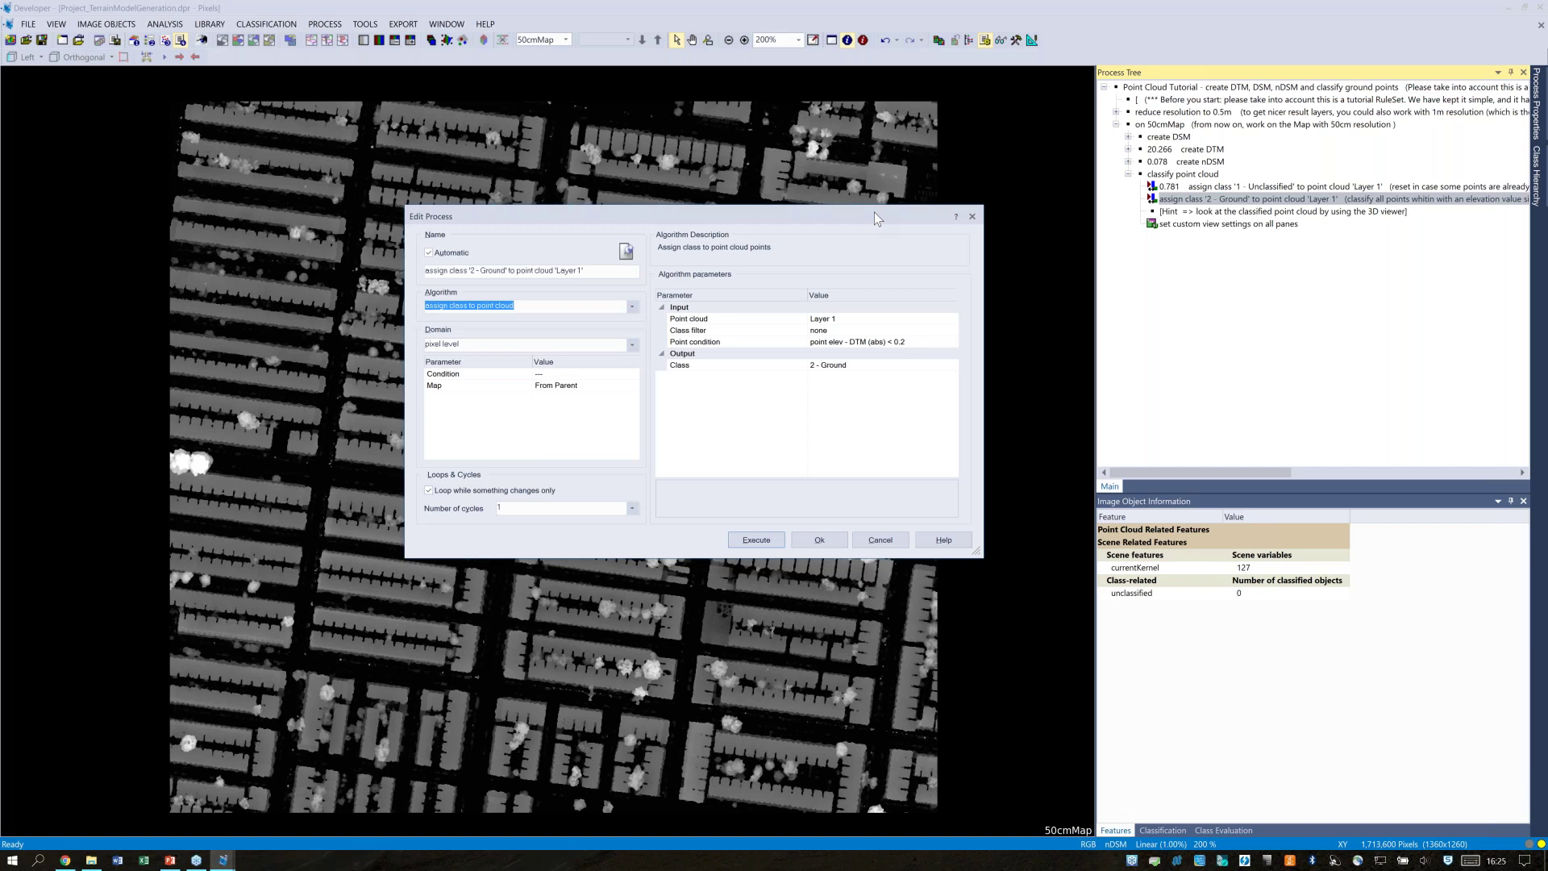
pyautogui.click(956, 360)
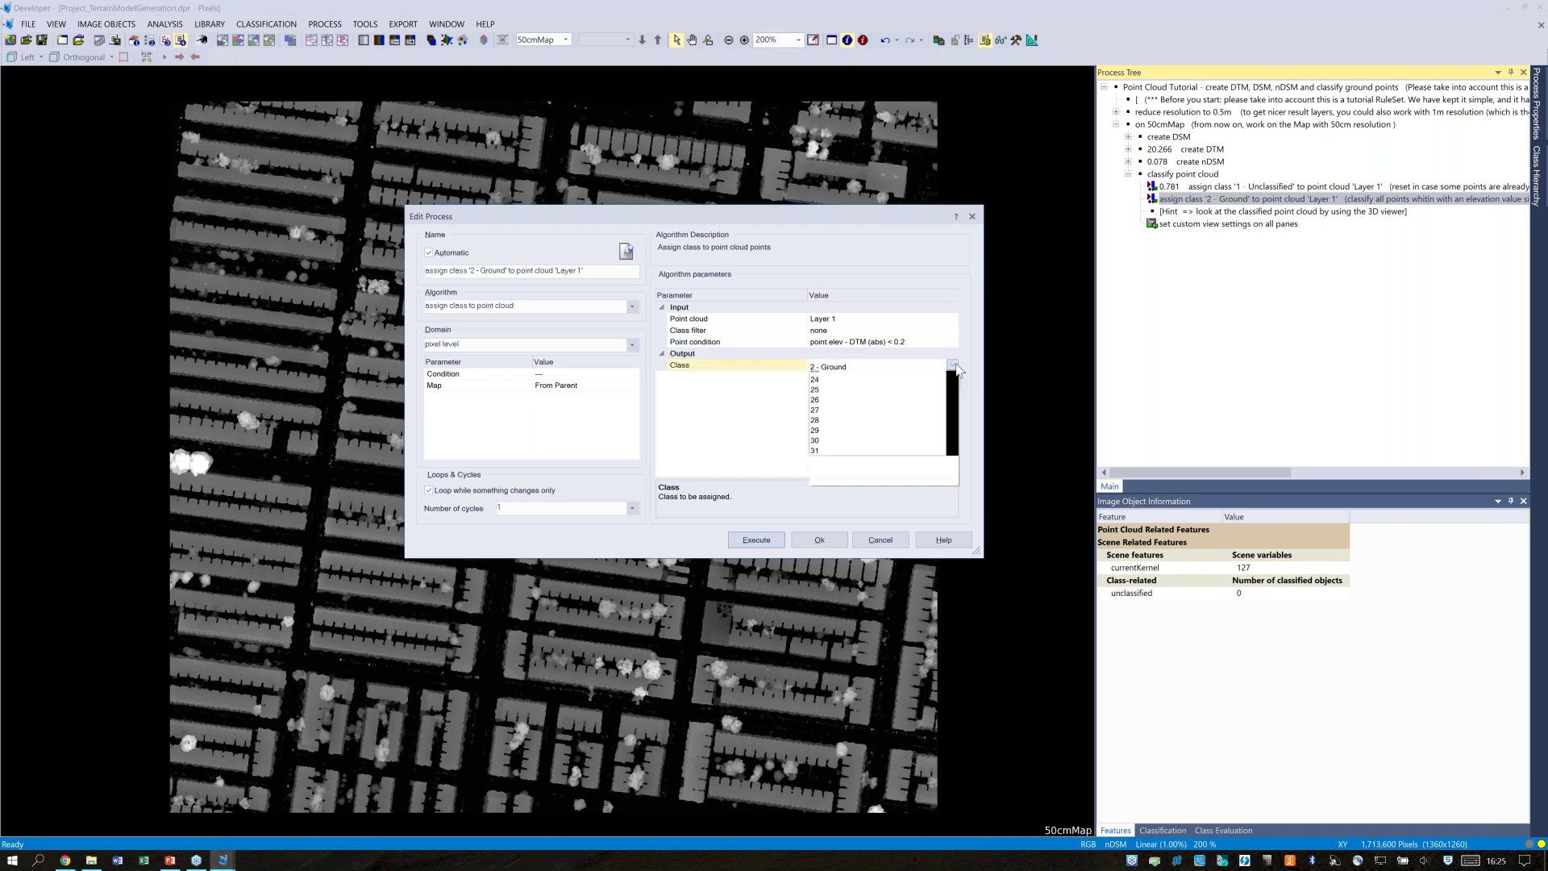
pyautogui.click(953, 364)
pyautogui.moveTo(951, 399)
pyautogui.mouseDown()
pyautogui.moveTo(954, 500)
pyautogui.moveTo(960, 390)
pyautogui.mouseUp()
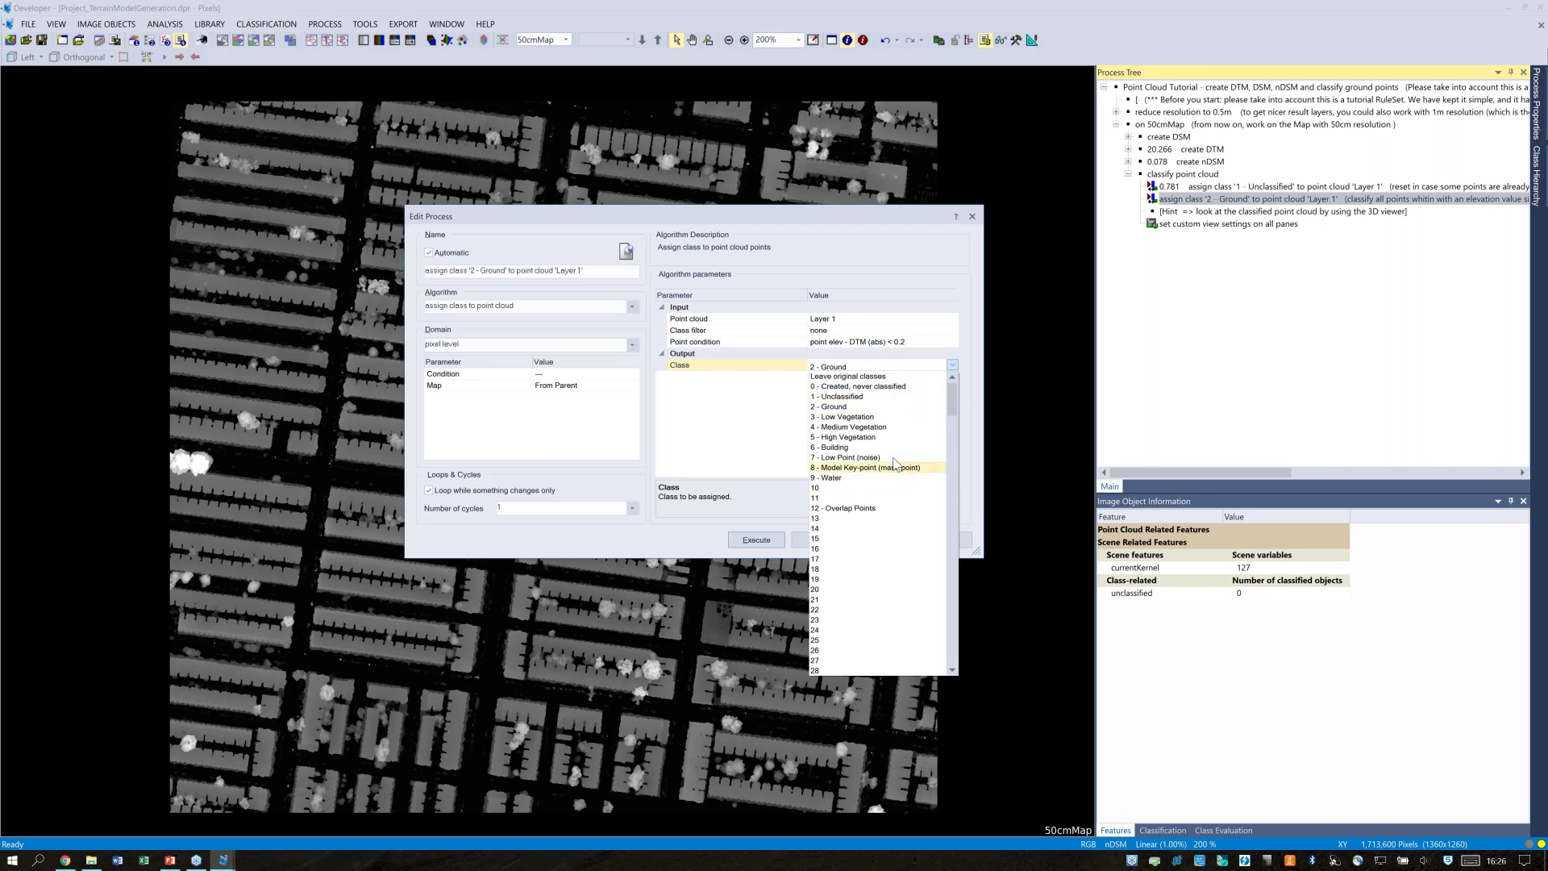
pyautogui.click(902, 222)
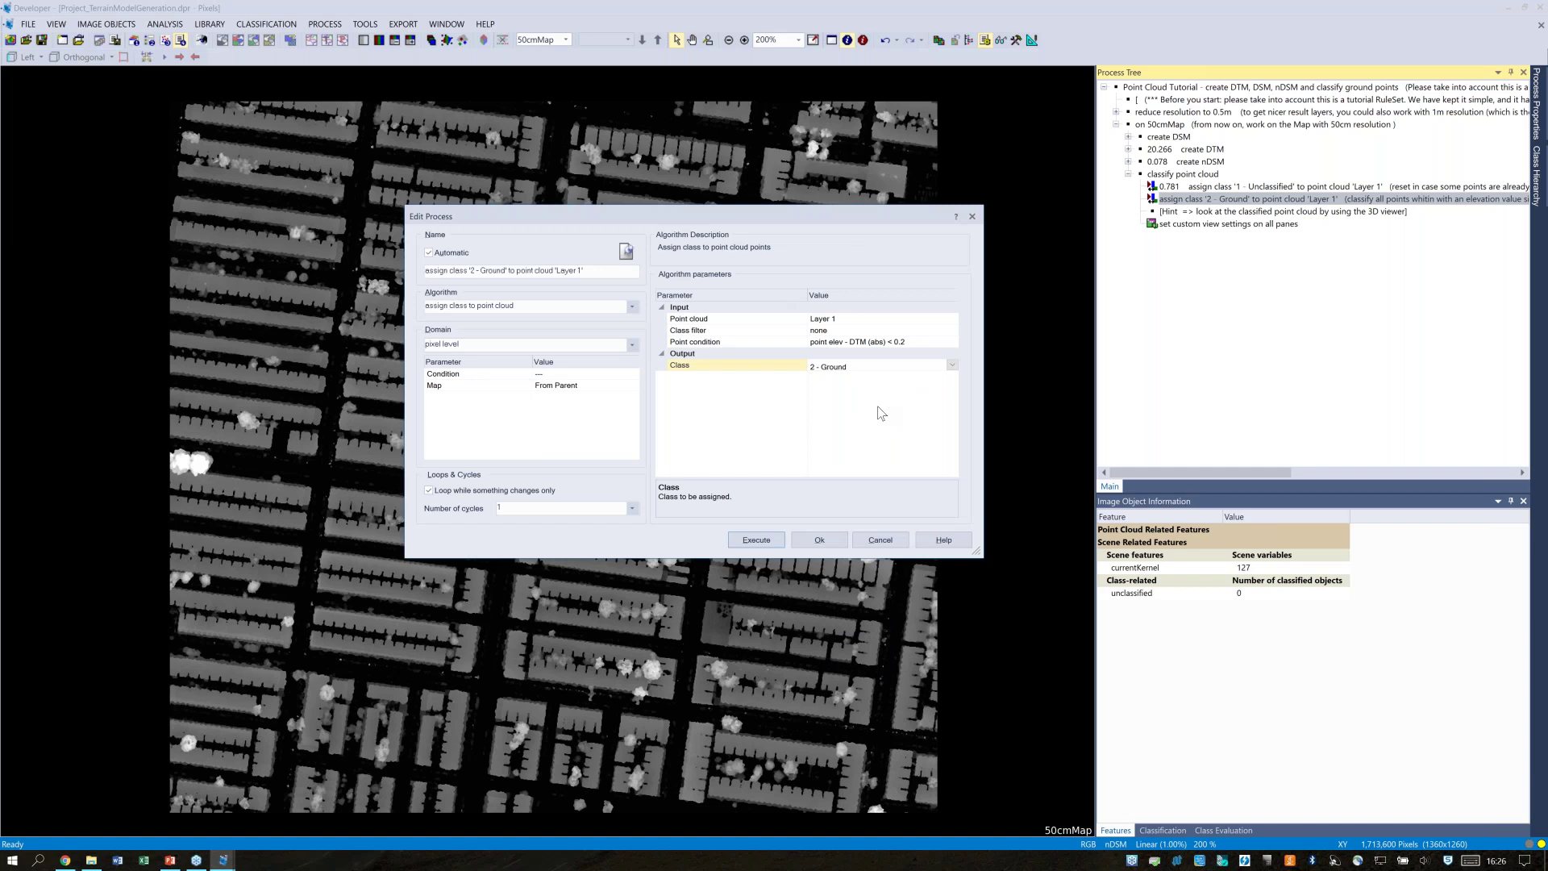
# Execute the '2 - Ground' class assignment and the process that sets custom view settings on all panes
pyautogui.click(774, 542)
pyautogui.rightClick(1184, 202)
pyautogui.click(1218, 225)
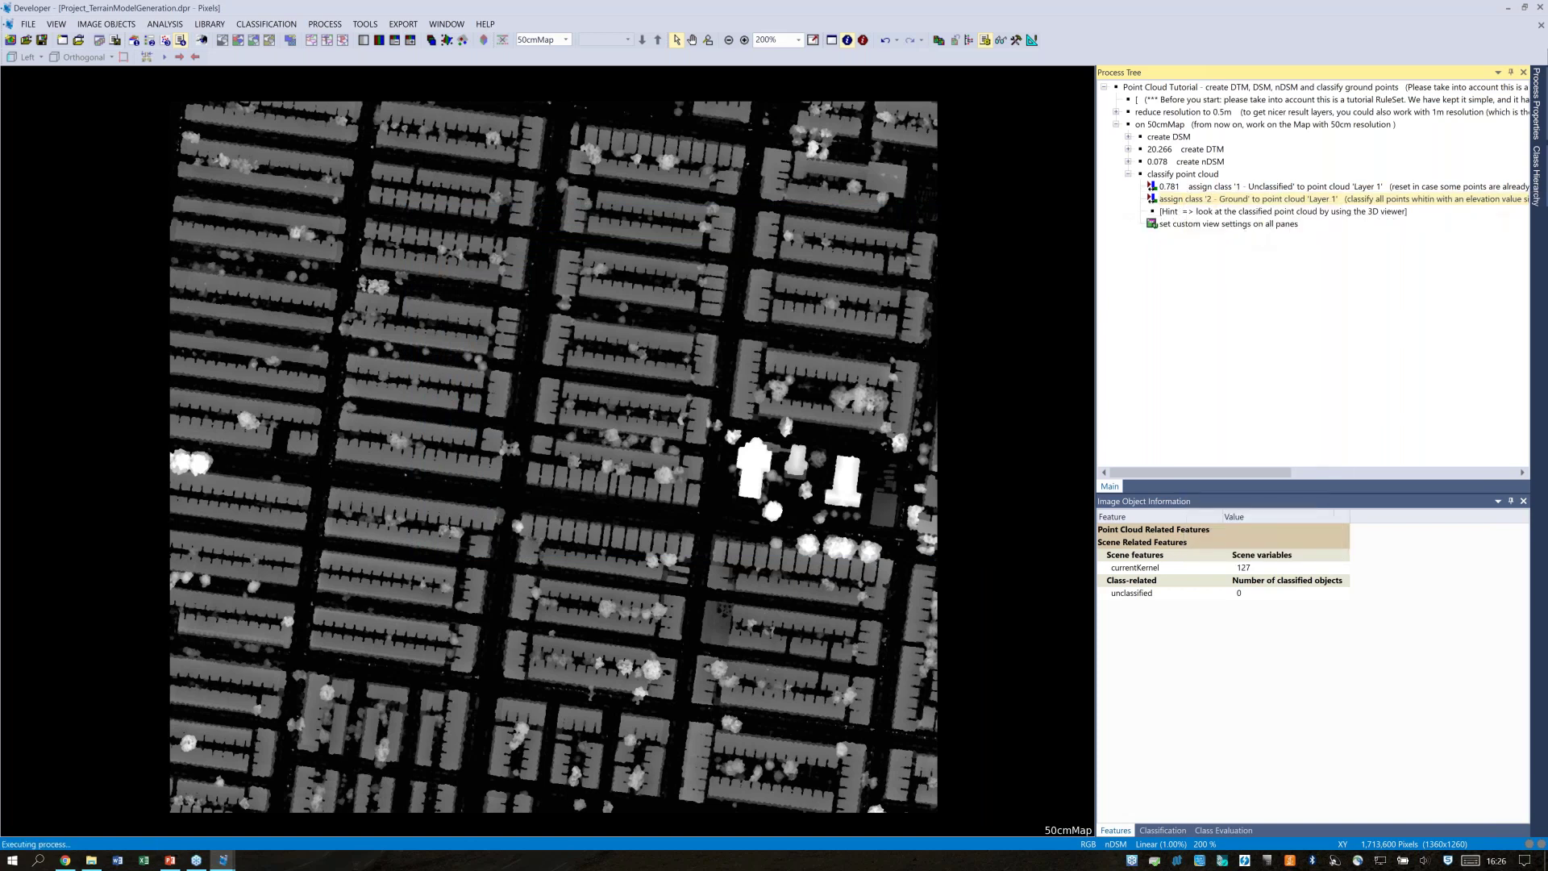
pyautogui.click(1242, 225)
pyautogui.rightClick(1243, 225)
pyautogui.click(1280, 251)
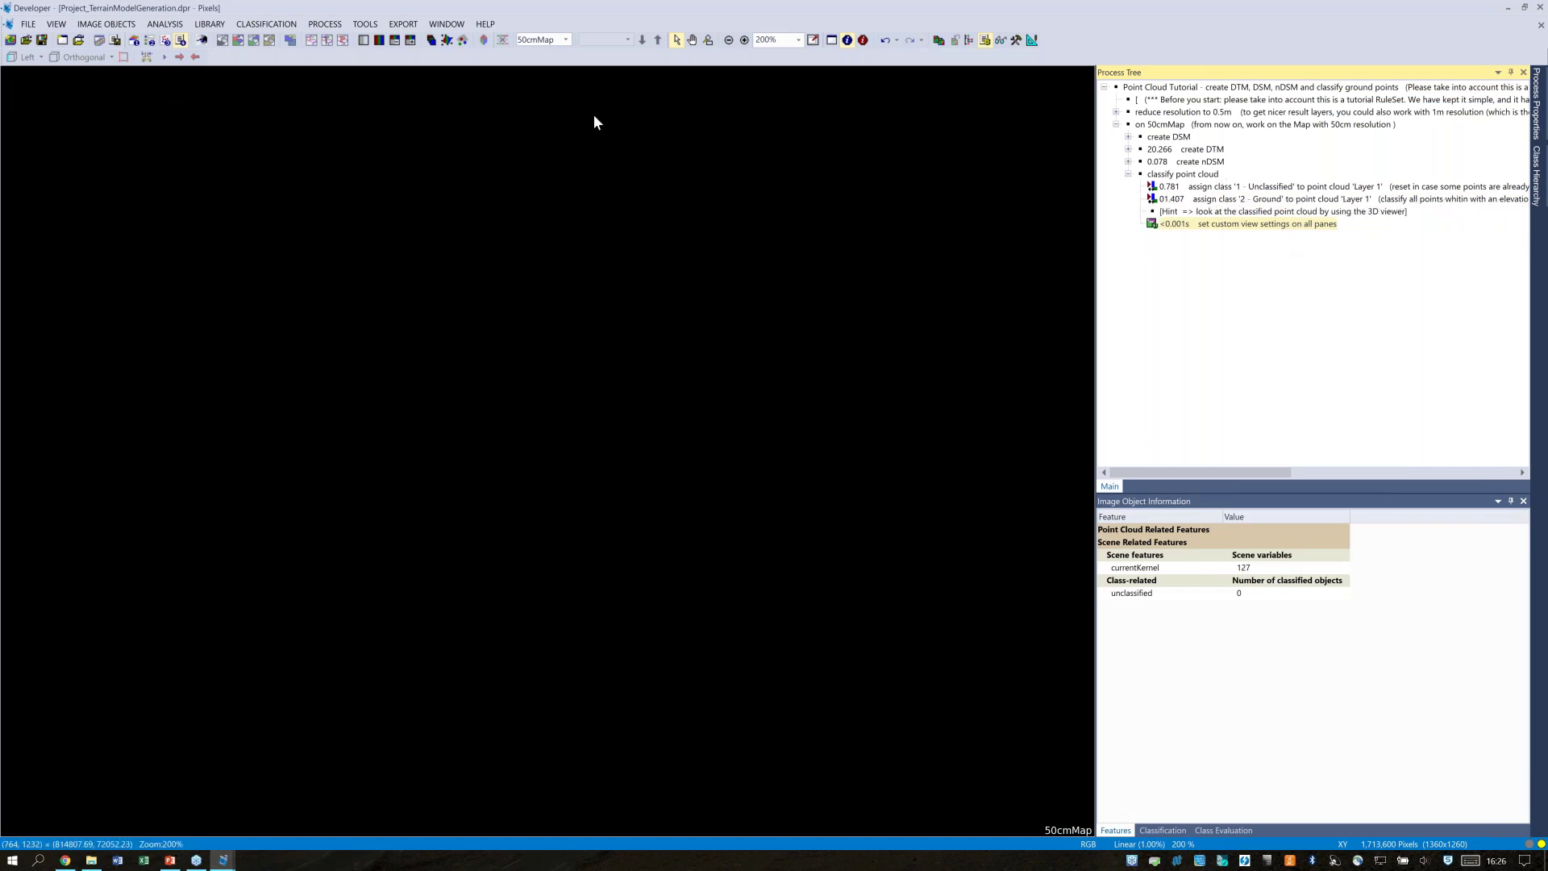
# Show point cloud Layer 1 in the view and set its render mode to Classification
pyautogui.click(465, 43)
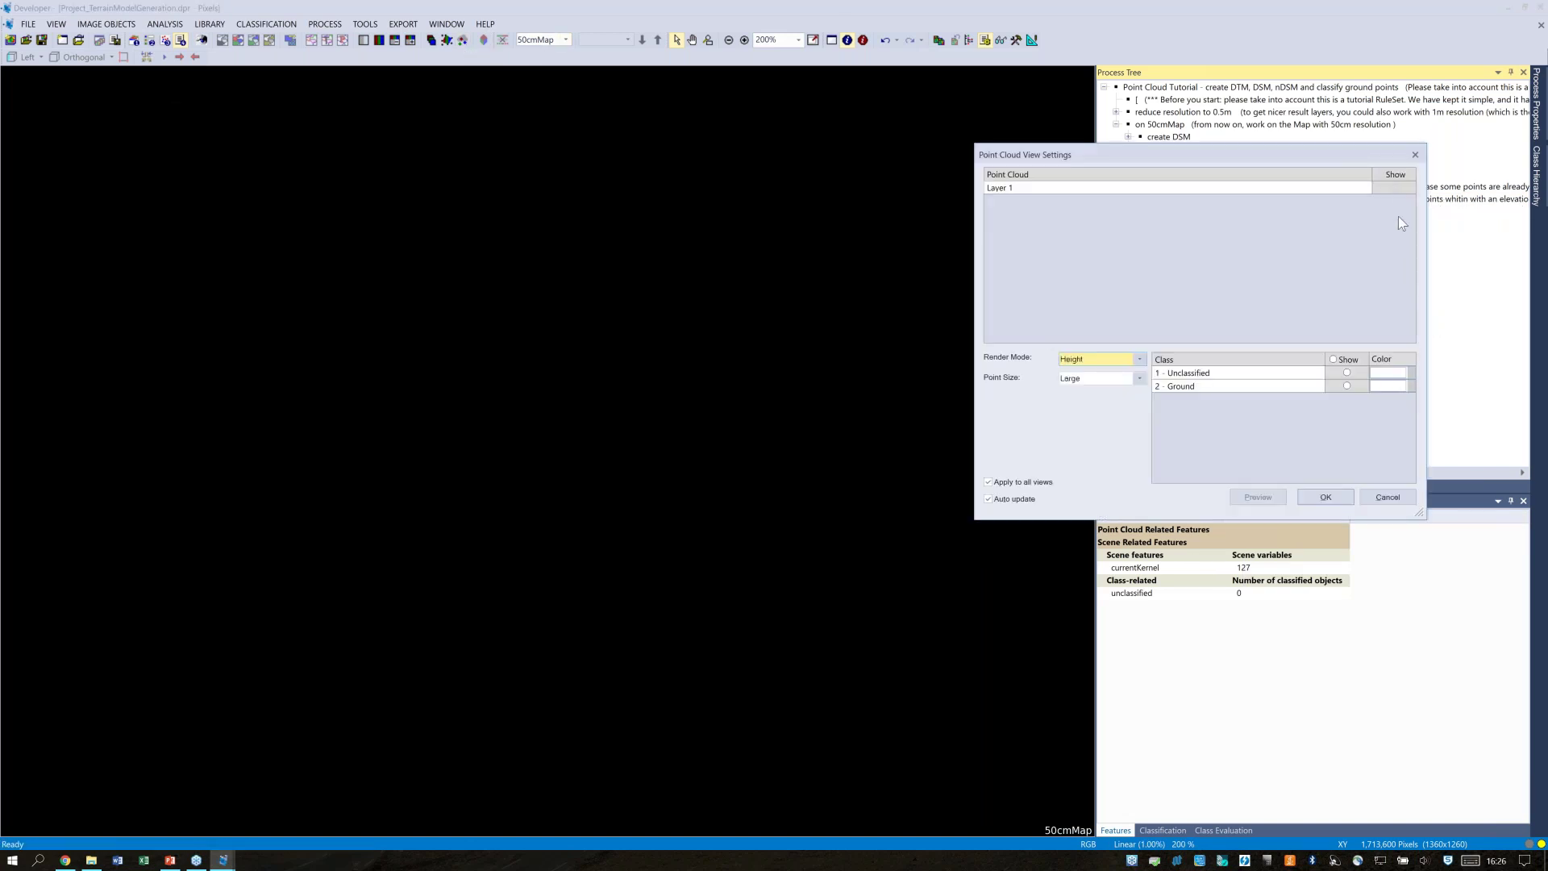
pyautogui.click(1395, 191)
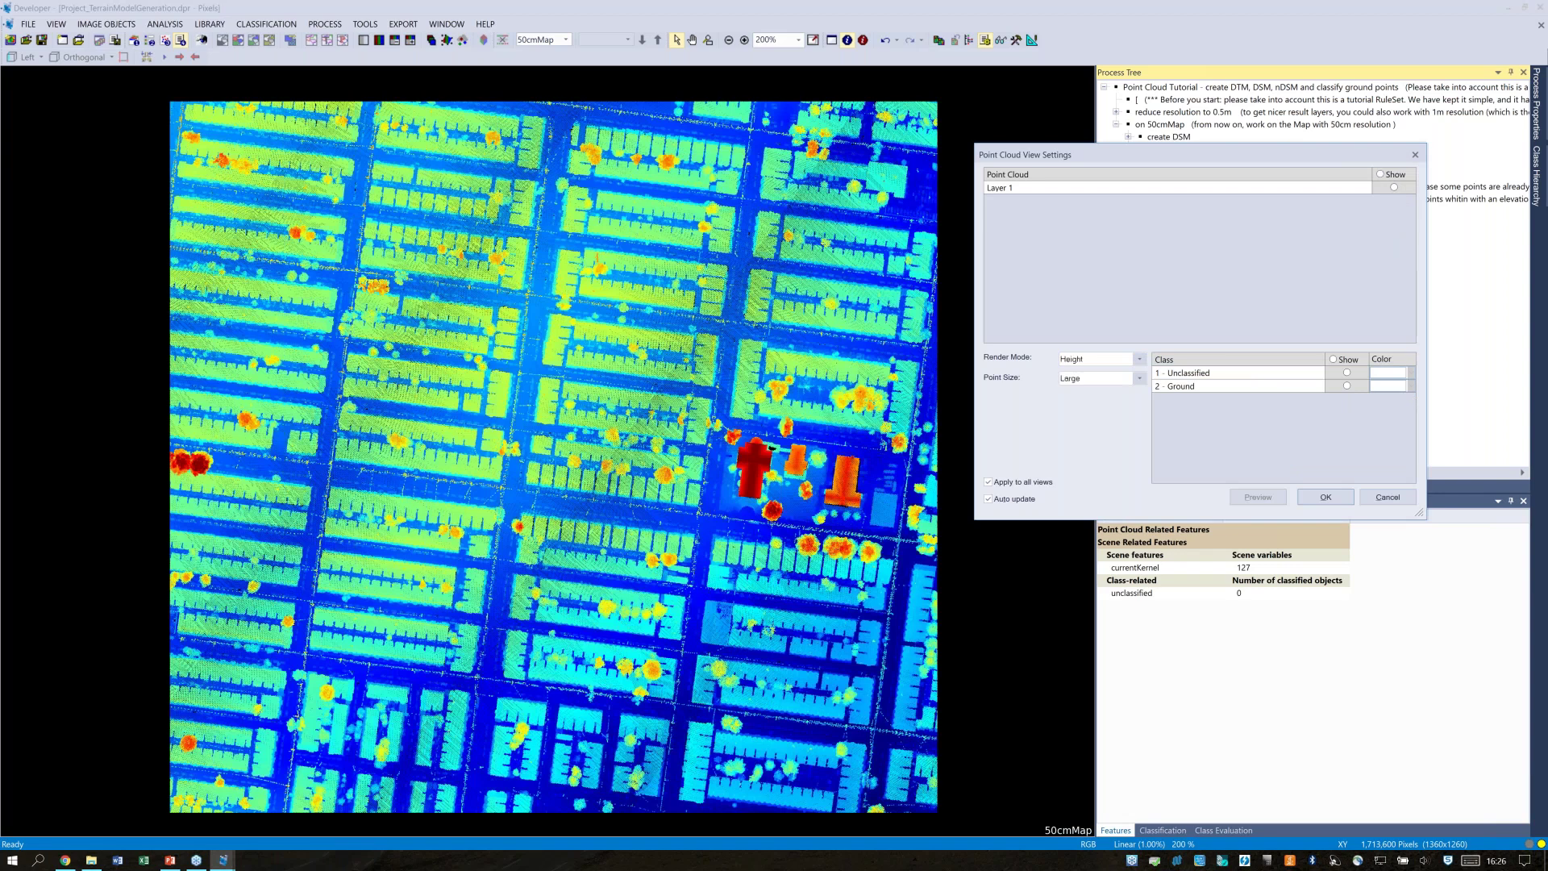
pyautogui.click(1139, 358)
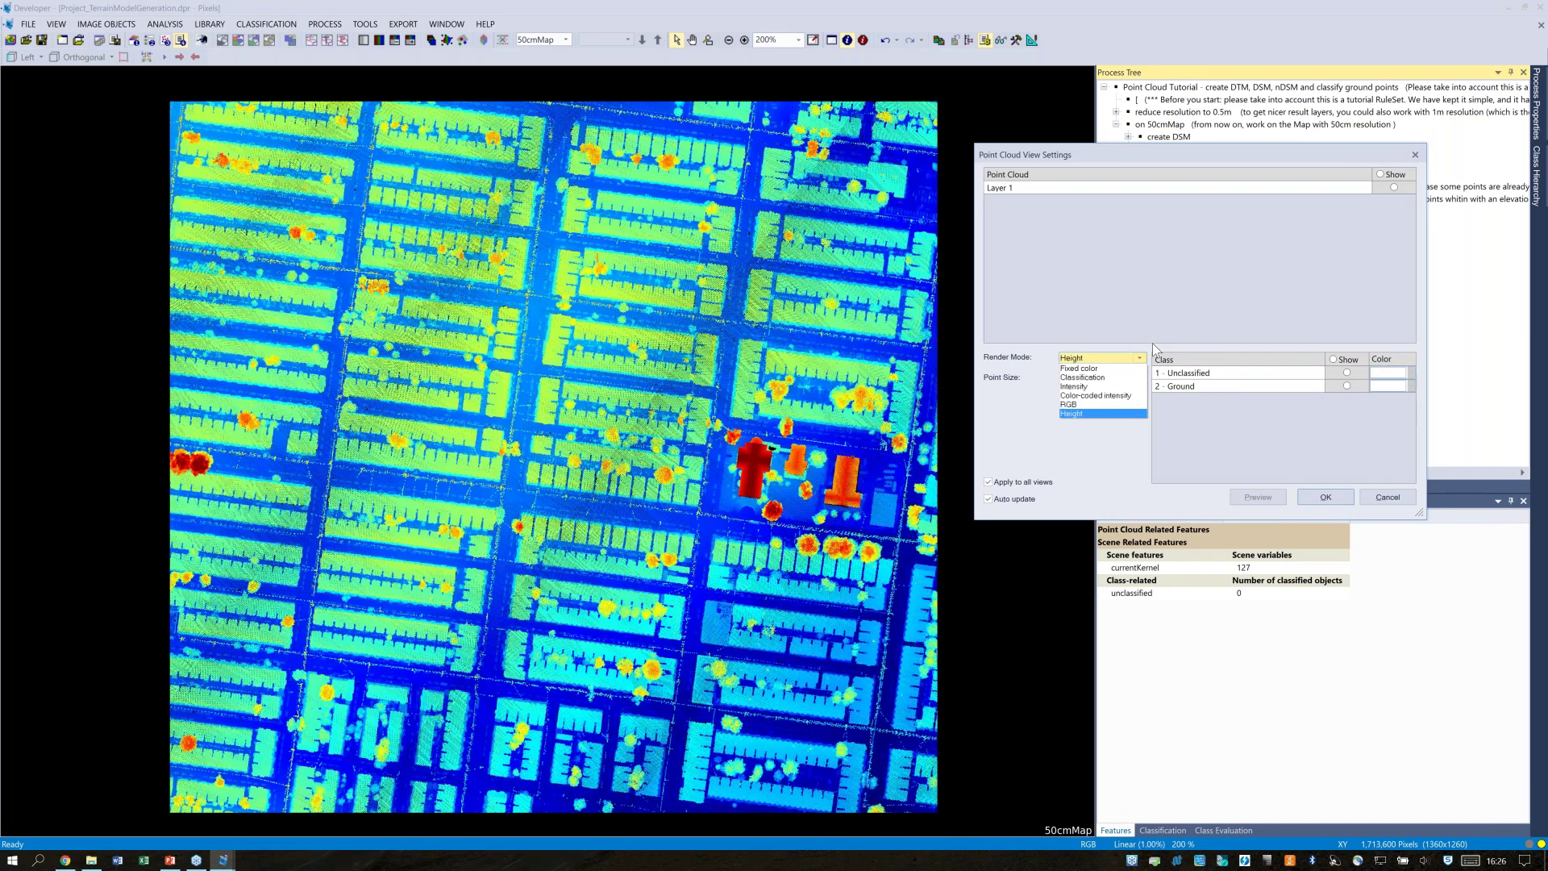
pyautogui.press('Up')
pyautogui.press('Up')
pyautogui.press('Up')
pyautogui.press('Up')
pyautogui.press('Return')
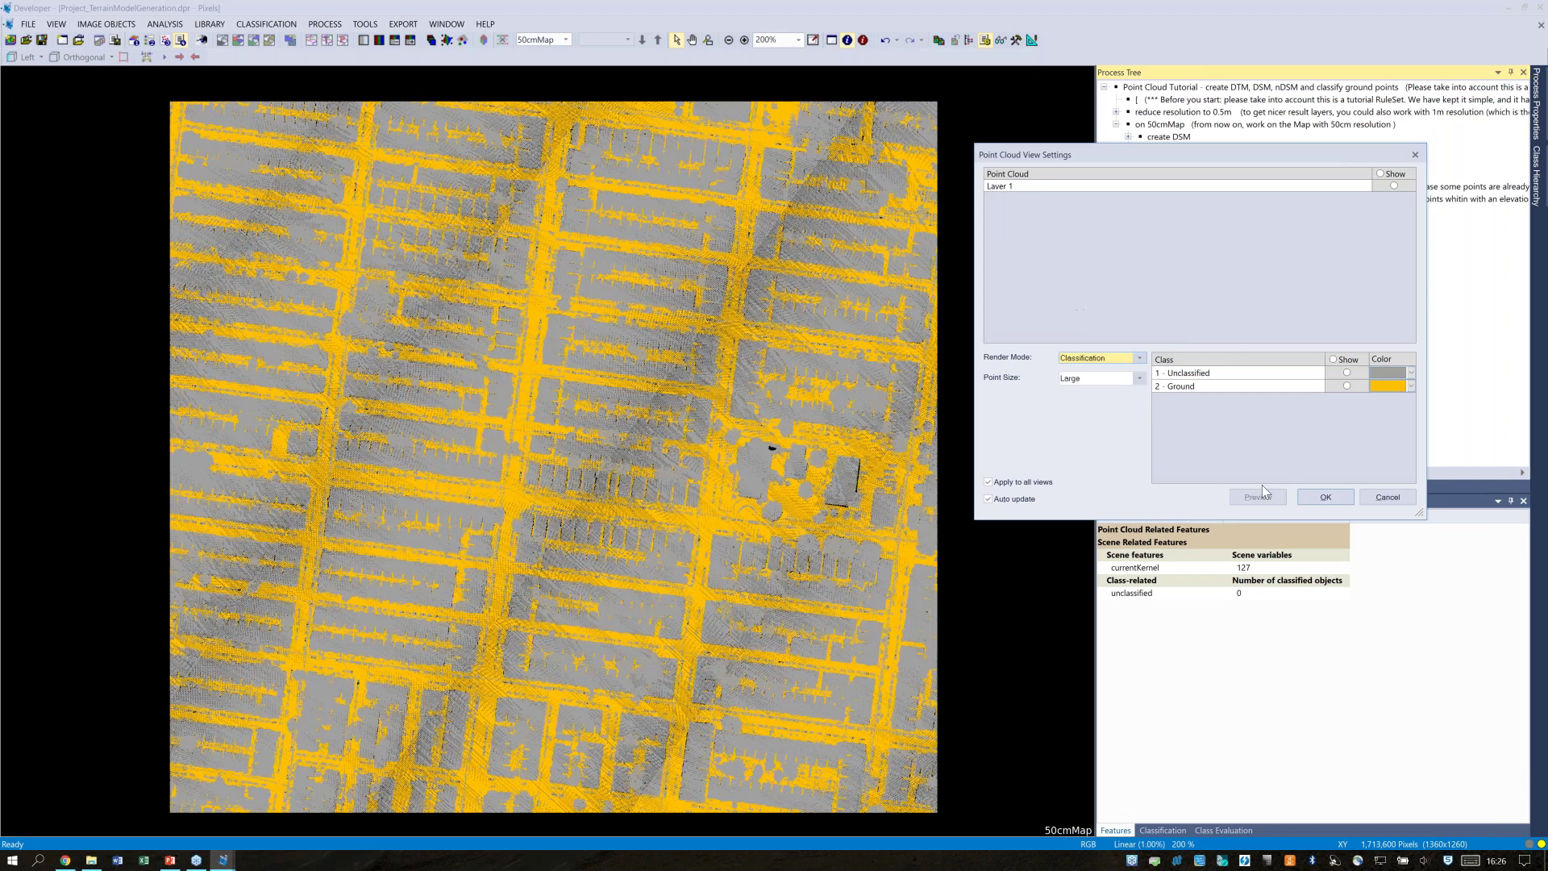
pyautogui.click(1326, 497)
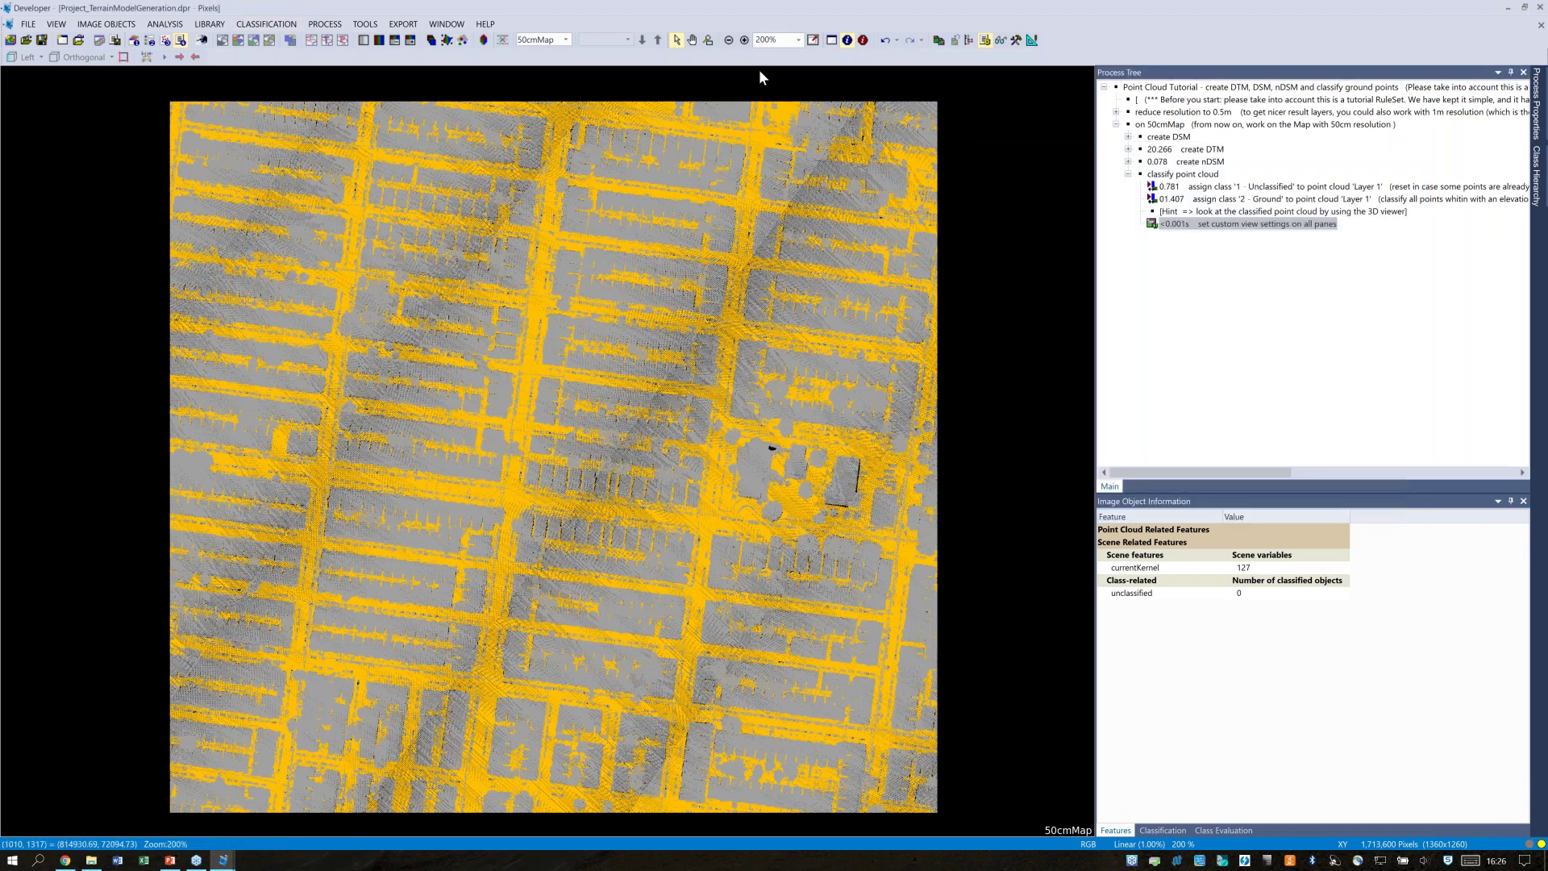
# Open a 3D subset of the classified point cloud around a central street block, change the point size and inspect the subset from different angles
pyautogui.click(484, 42)
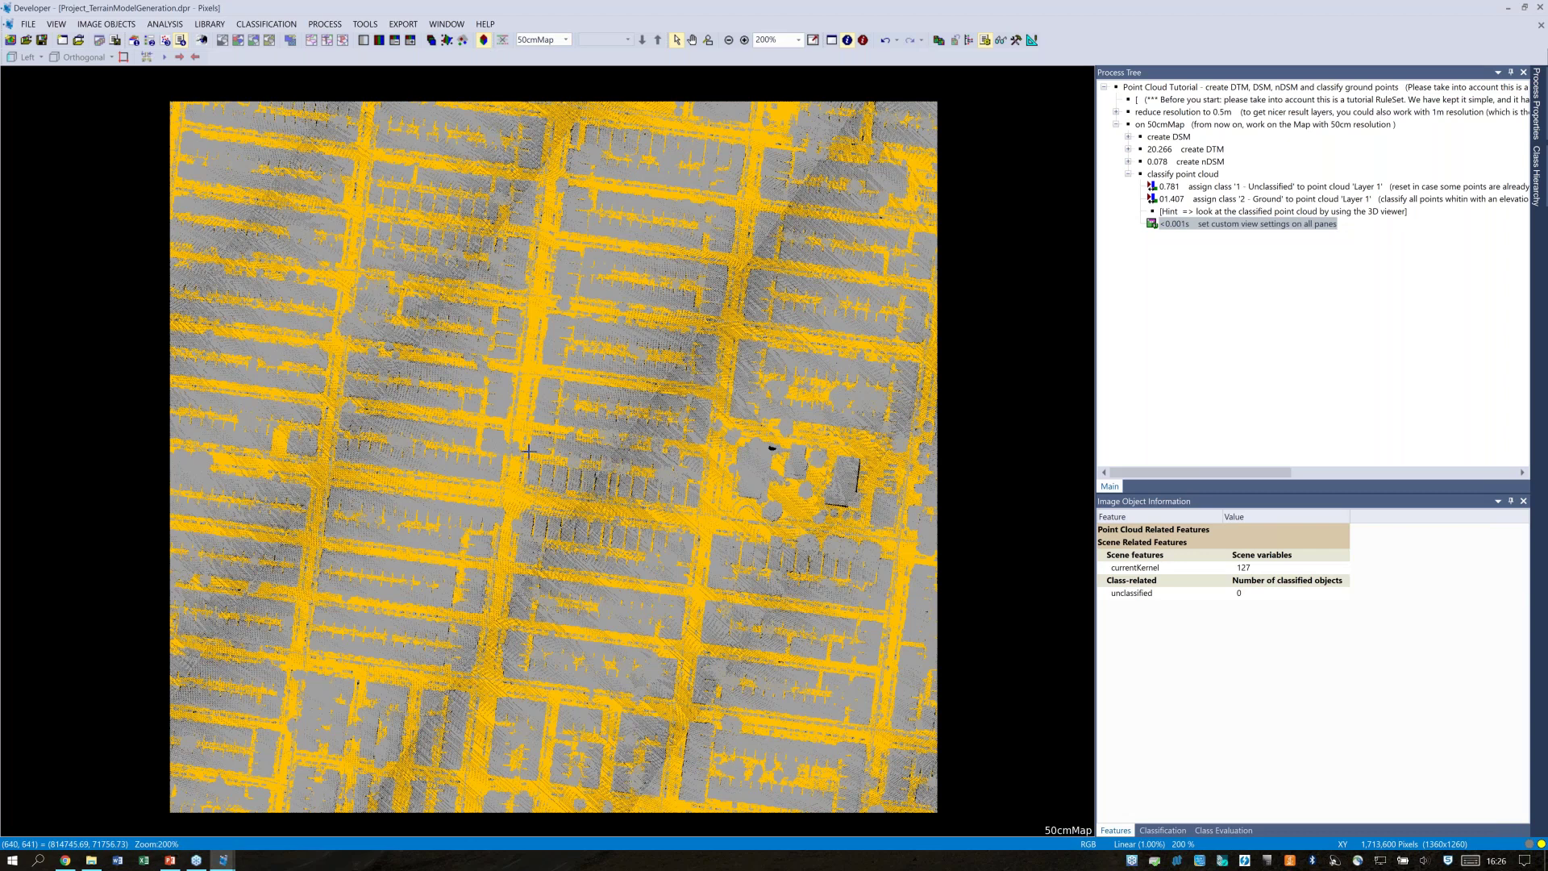
pyautogui.click(597, 552)
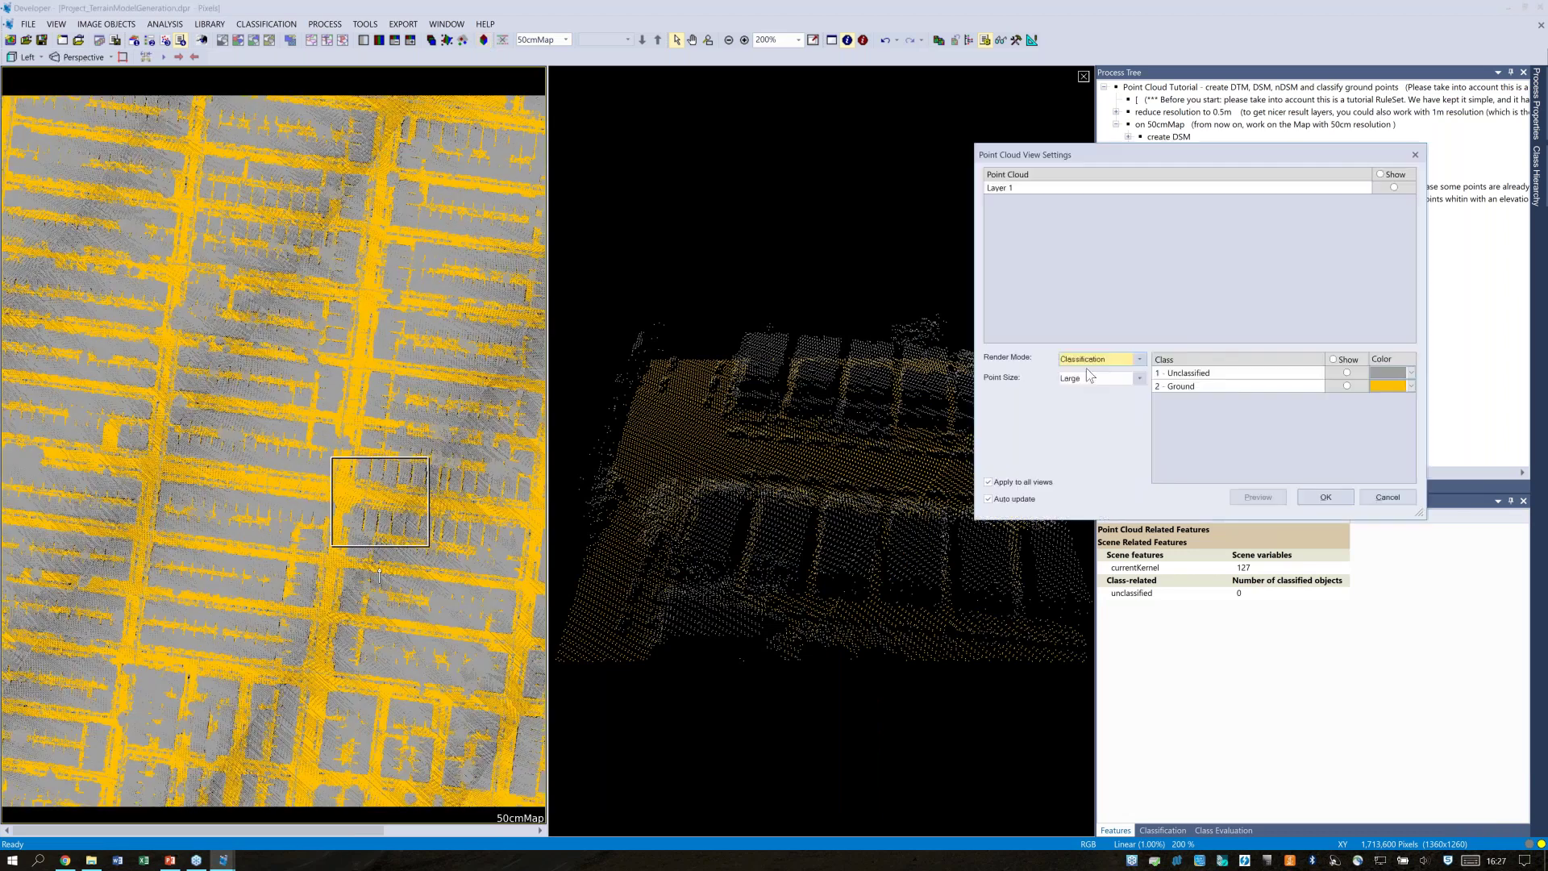
pyautogui.click(1088, 377)
pyautogui.click(1082, 410)
pyautogui.click(1325, 497)
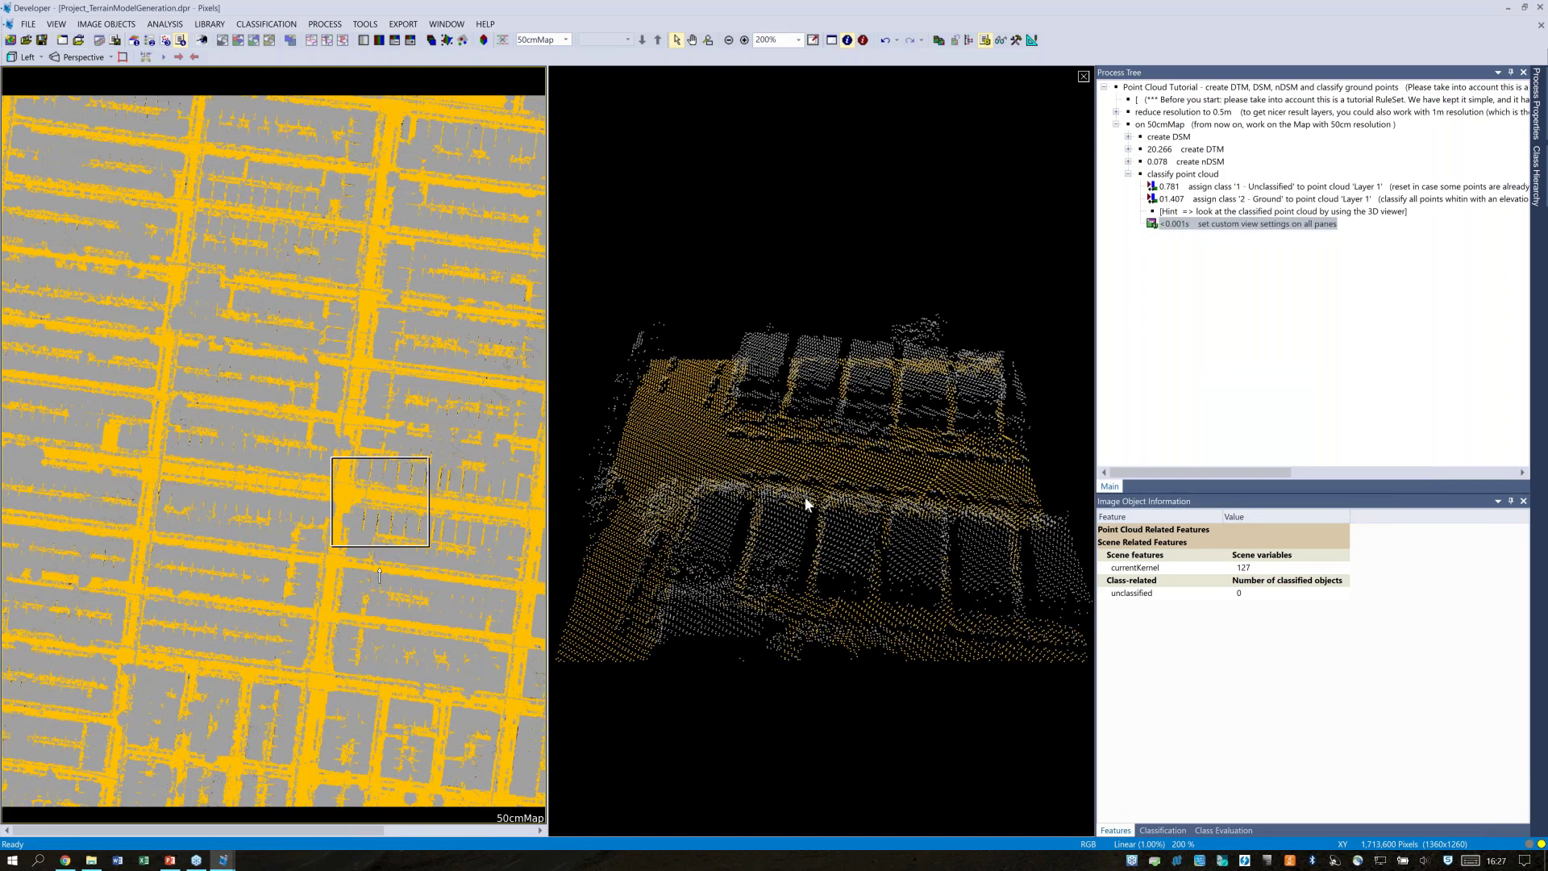
pyautogui.moveTo(804, 498); pyautogui.dragTo(816, 508)
pyautogui.moveTo(817, 509); pyautogui.dragTo(754, 528)
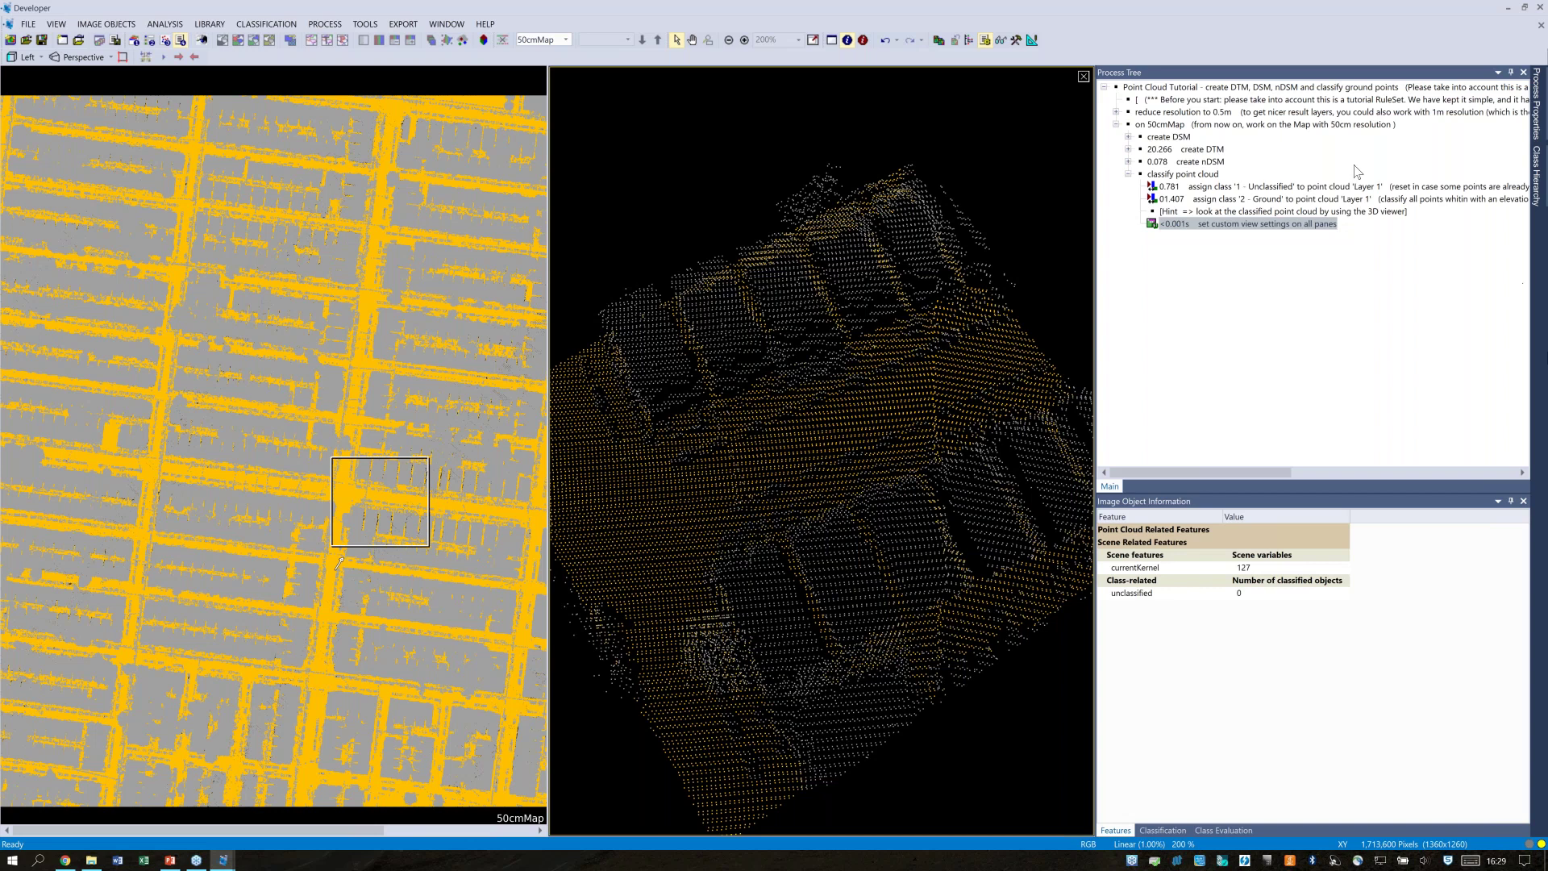
# Collapse the classify point cloud branch and examine the processes of ground classification approach 1 under create DTM
pyautogui.click(1128, 175)
pyautogui.rightClick(1146, 228)
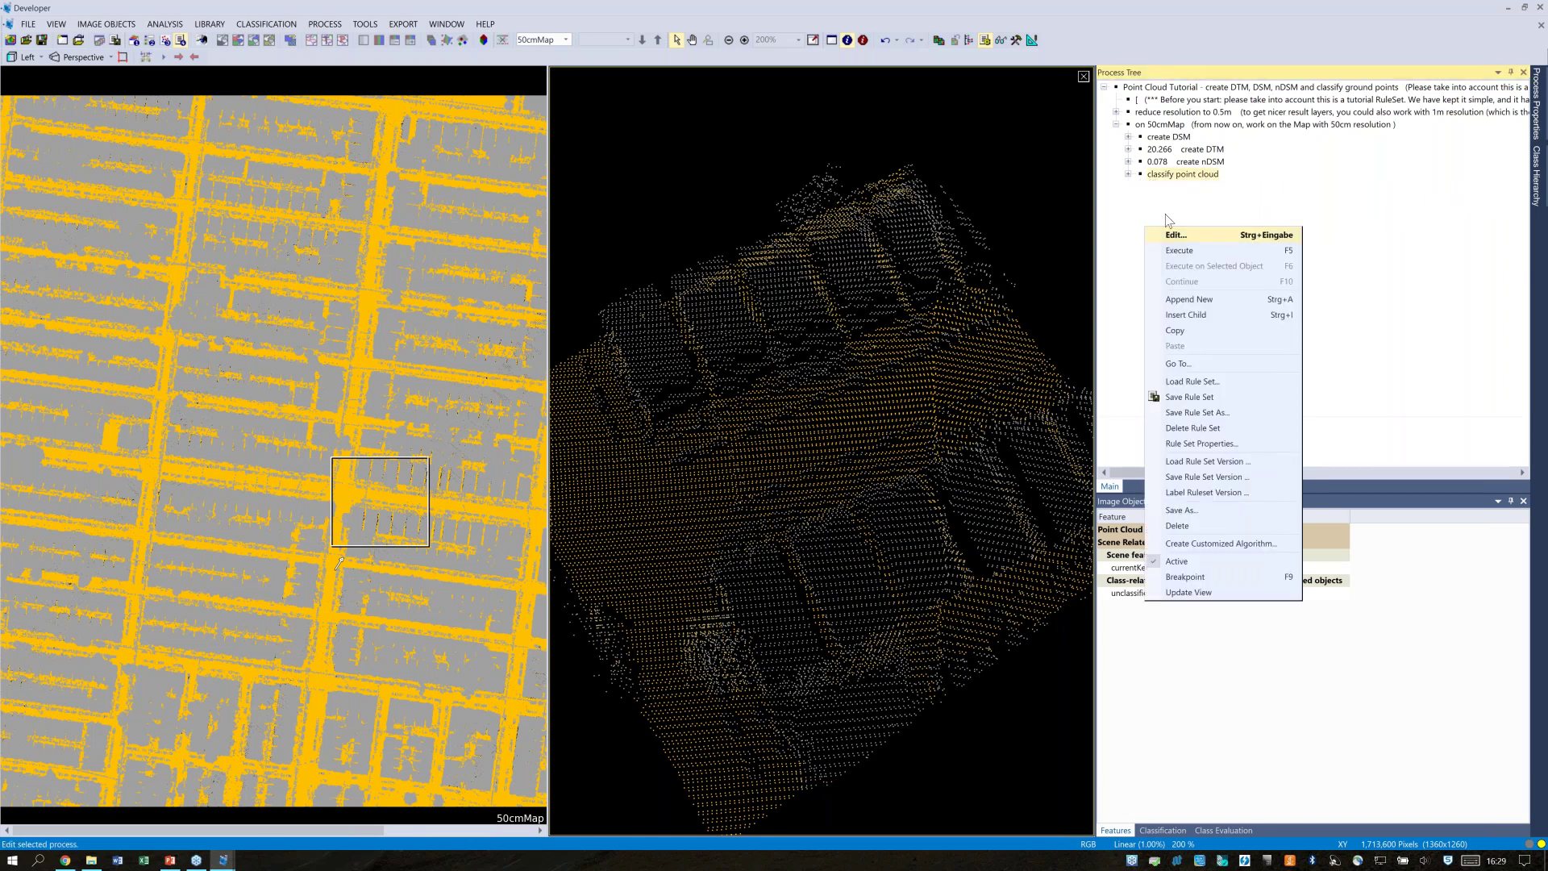
pyautogui.click(1127, 150)
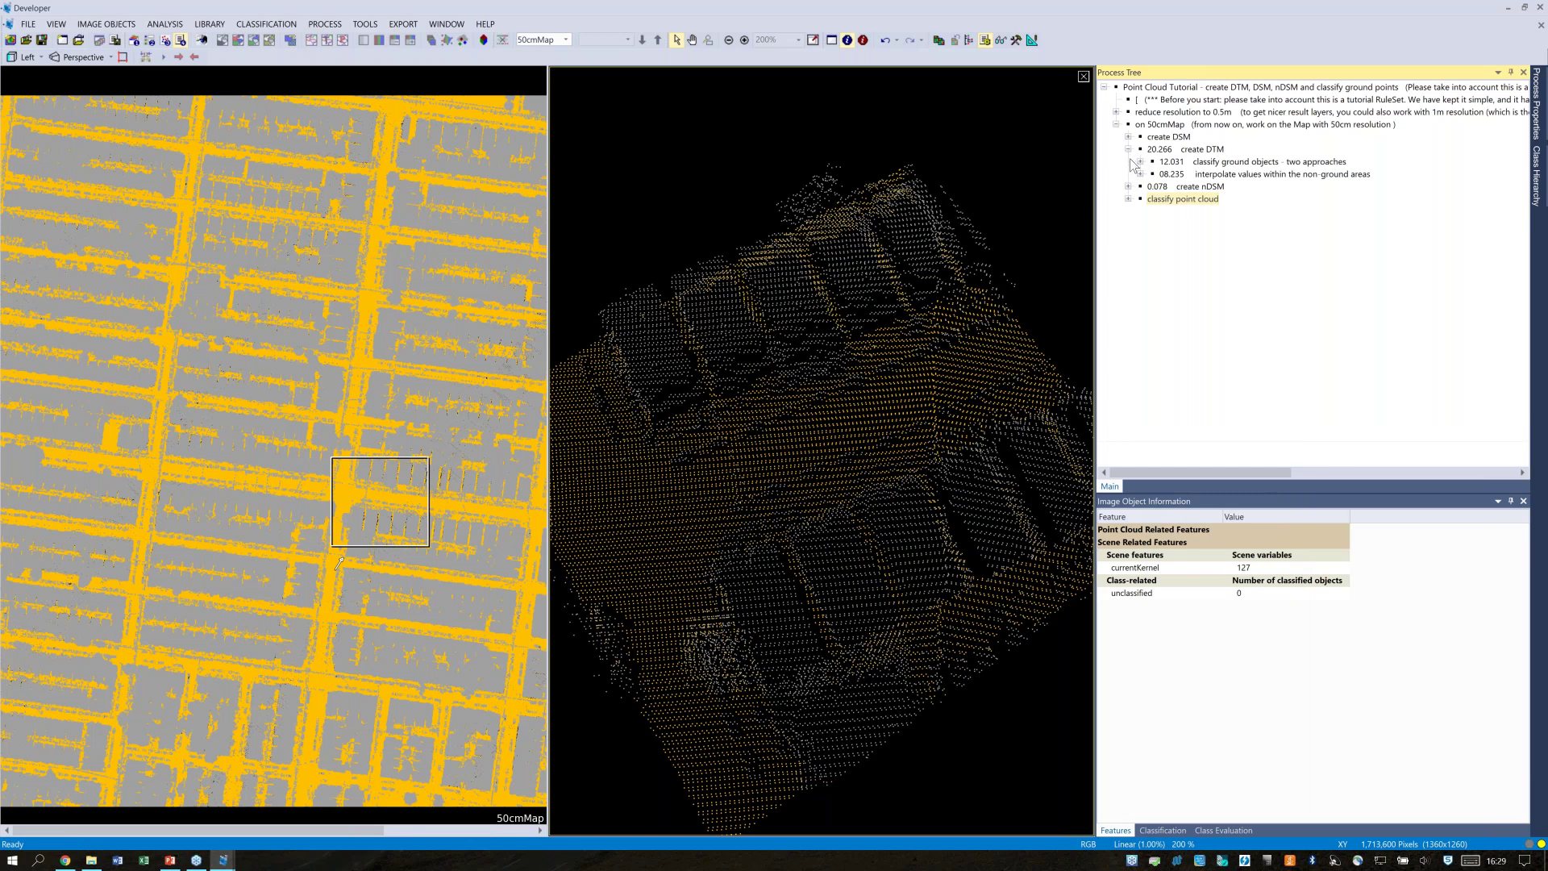
pyautogui.click(1139, 161)
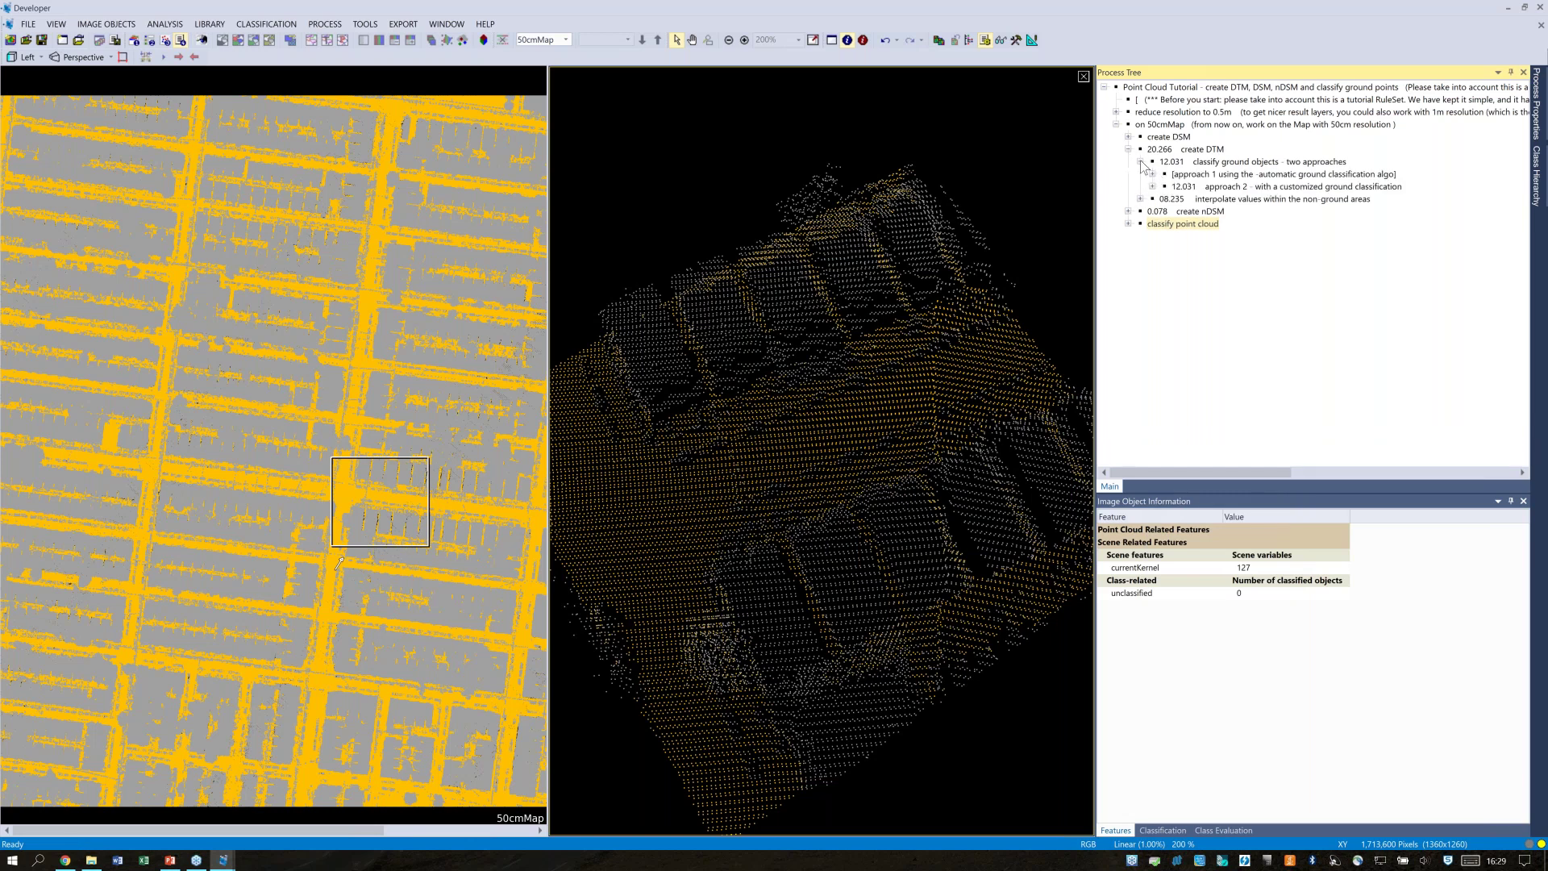
pyautogui.click(1153, 175)
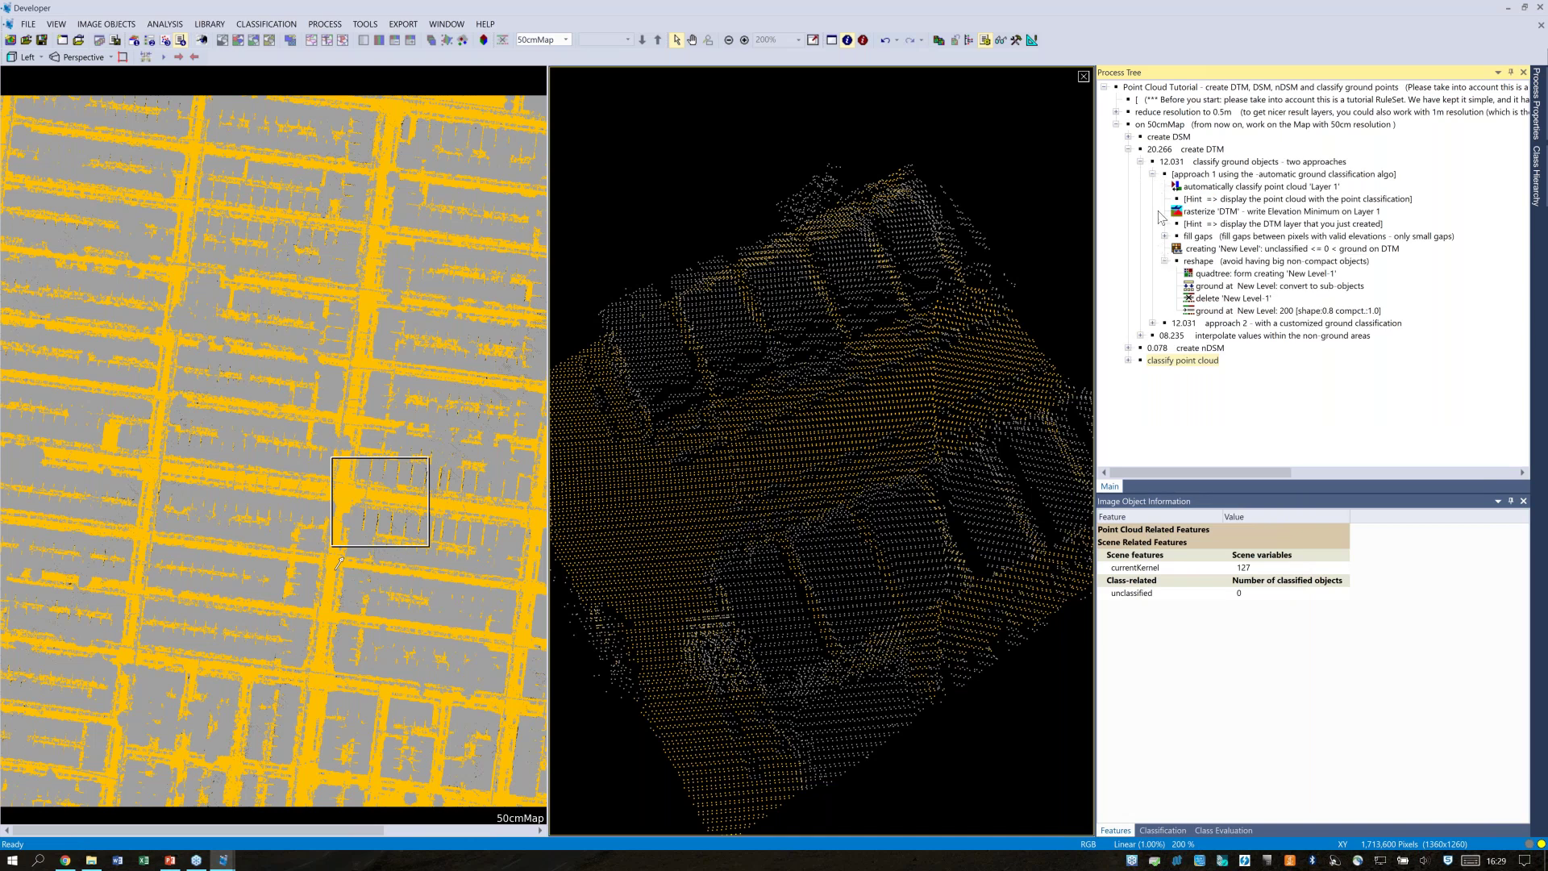
pyautogui.click(1164, 237)
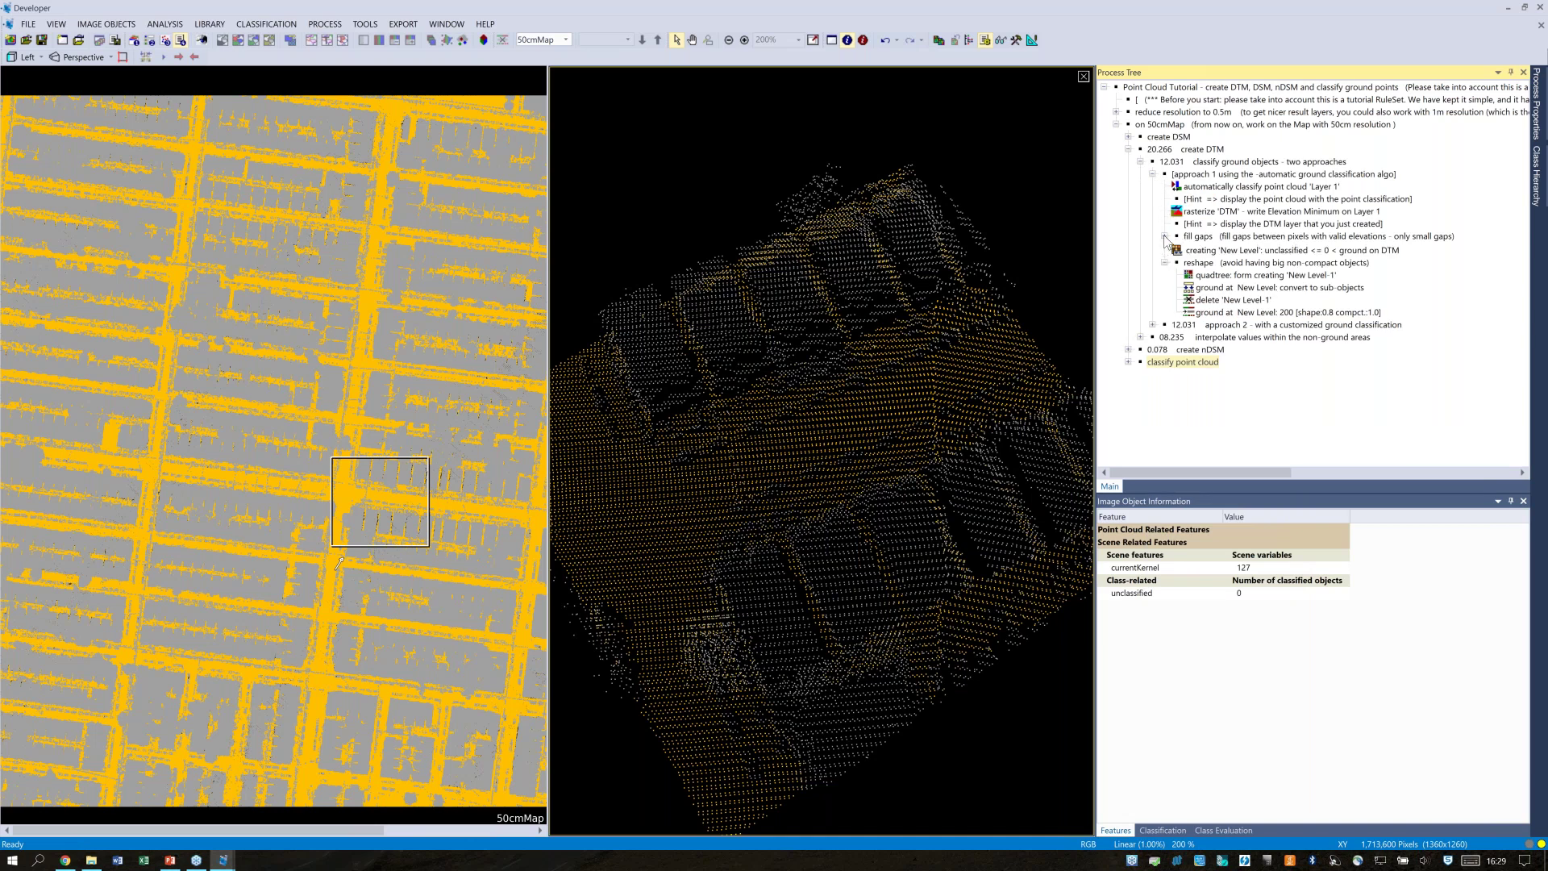
pyautogui.click(1164, 236)
pyautogui.click(1164, 261)
# Review the class settings of the automatic point cloud classification process, including Classify buildings, and close them and the 3D view
pyautogui.doubleClick(1233, 187)
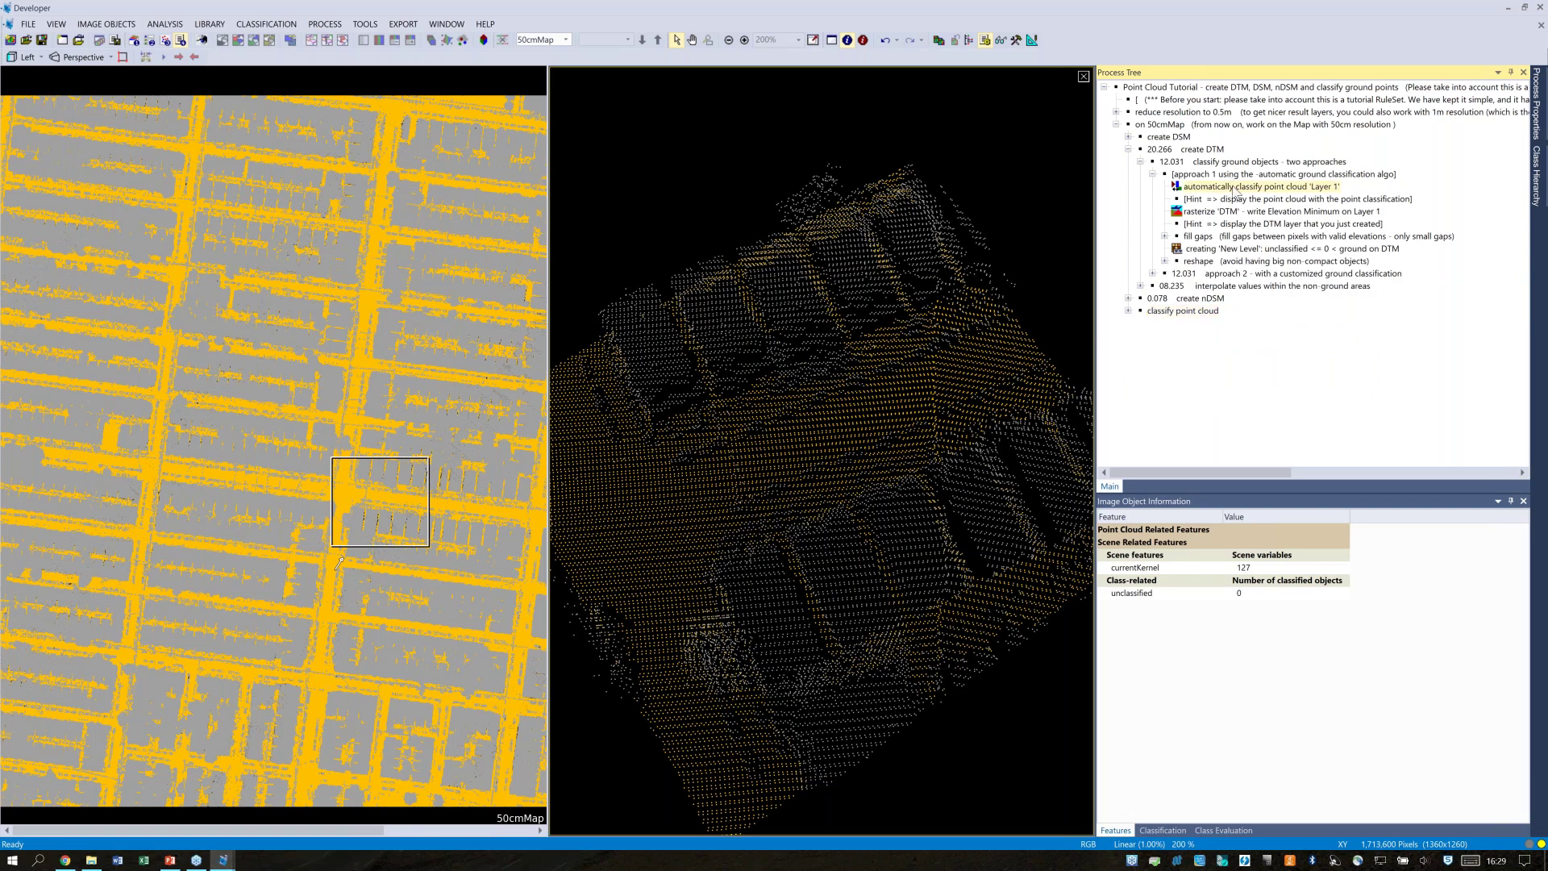
pyautogui.moveTo(877, 217); pyautogui.dragTo(1007, 220)
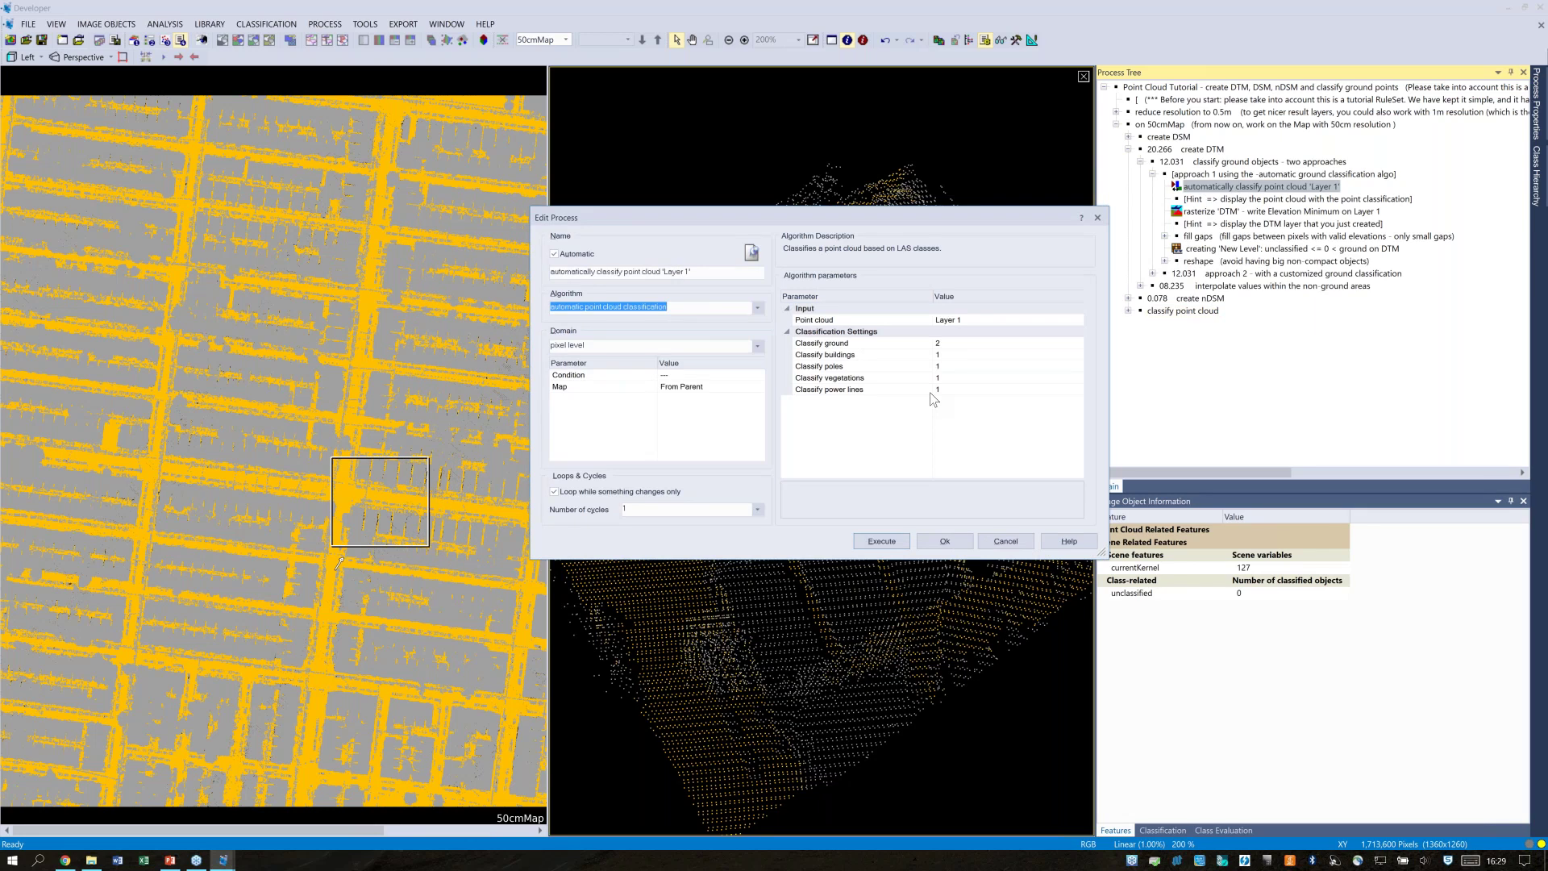
pyautogui.click(1008, 355)
pyautogui.click(1078, 352)
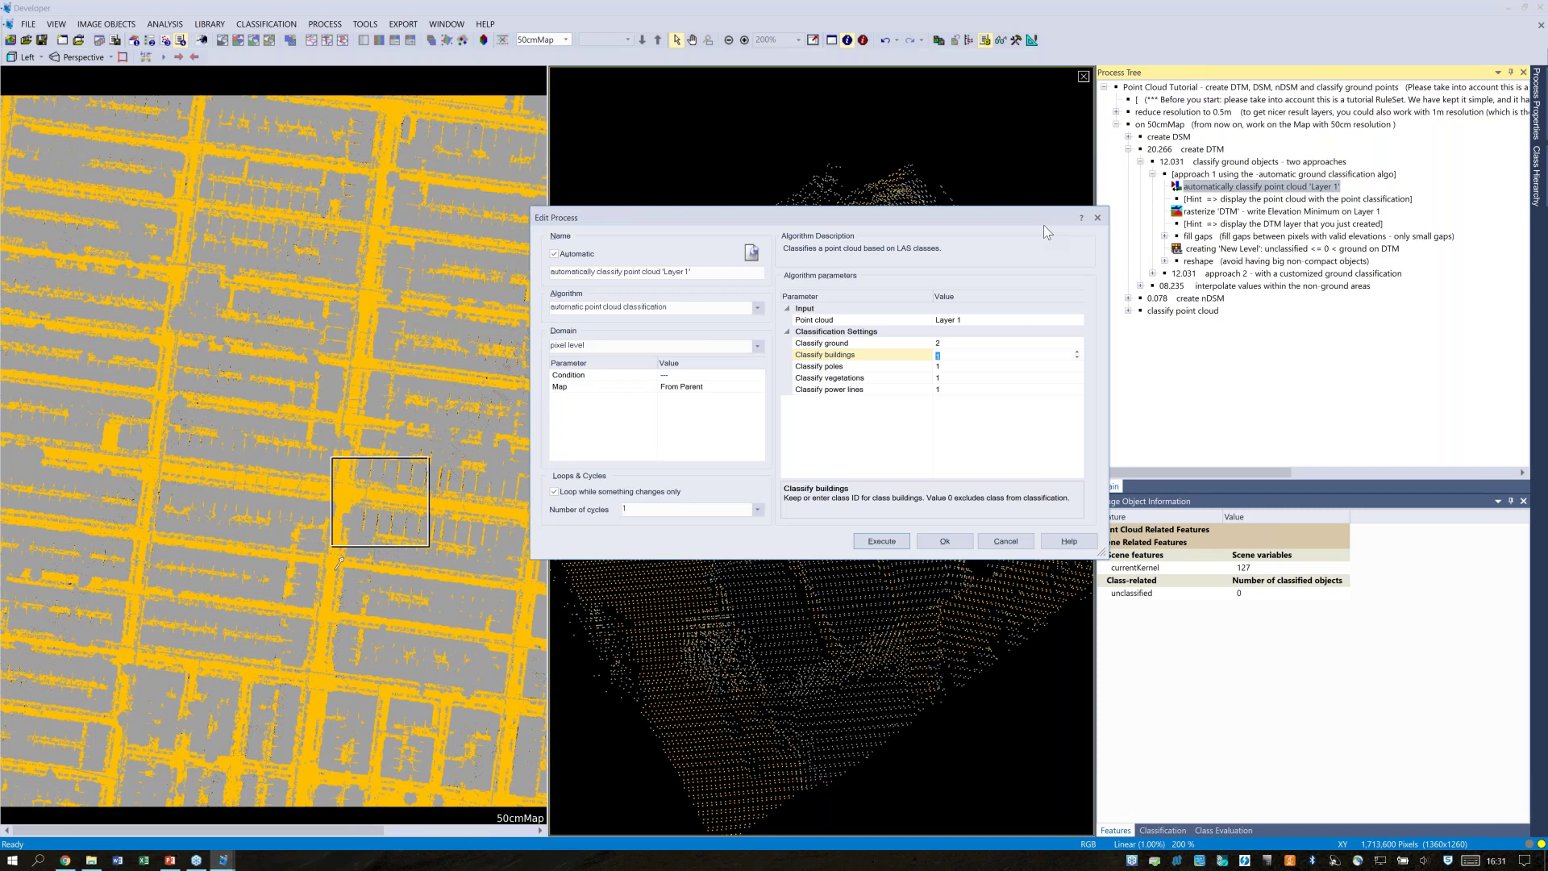
pyautogui.click(1096, 219)
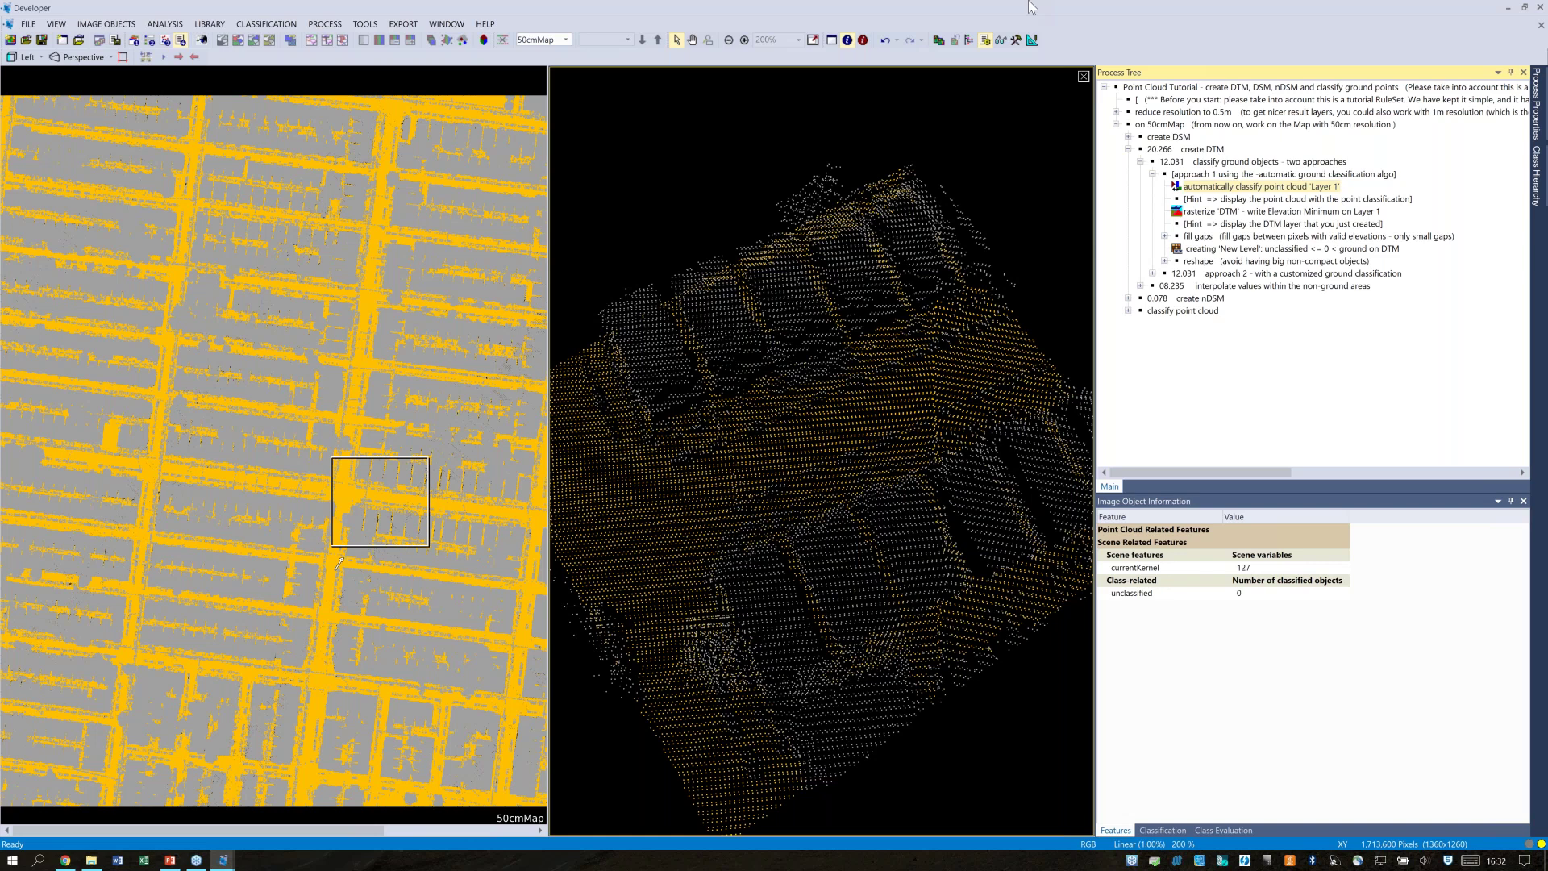
pyautogui.click(1082, 75)
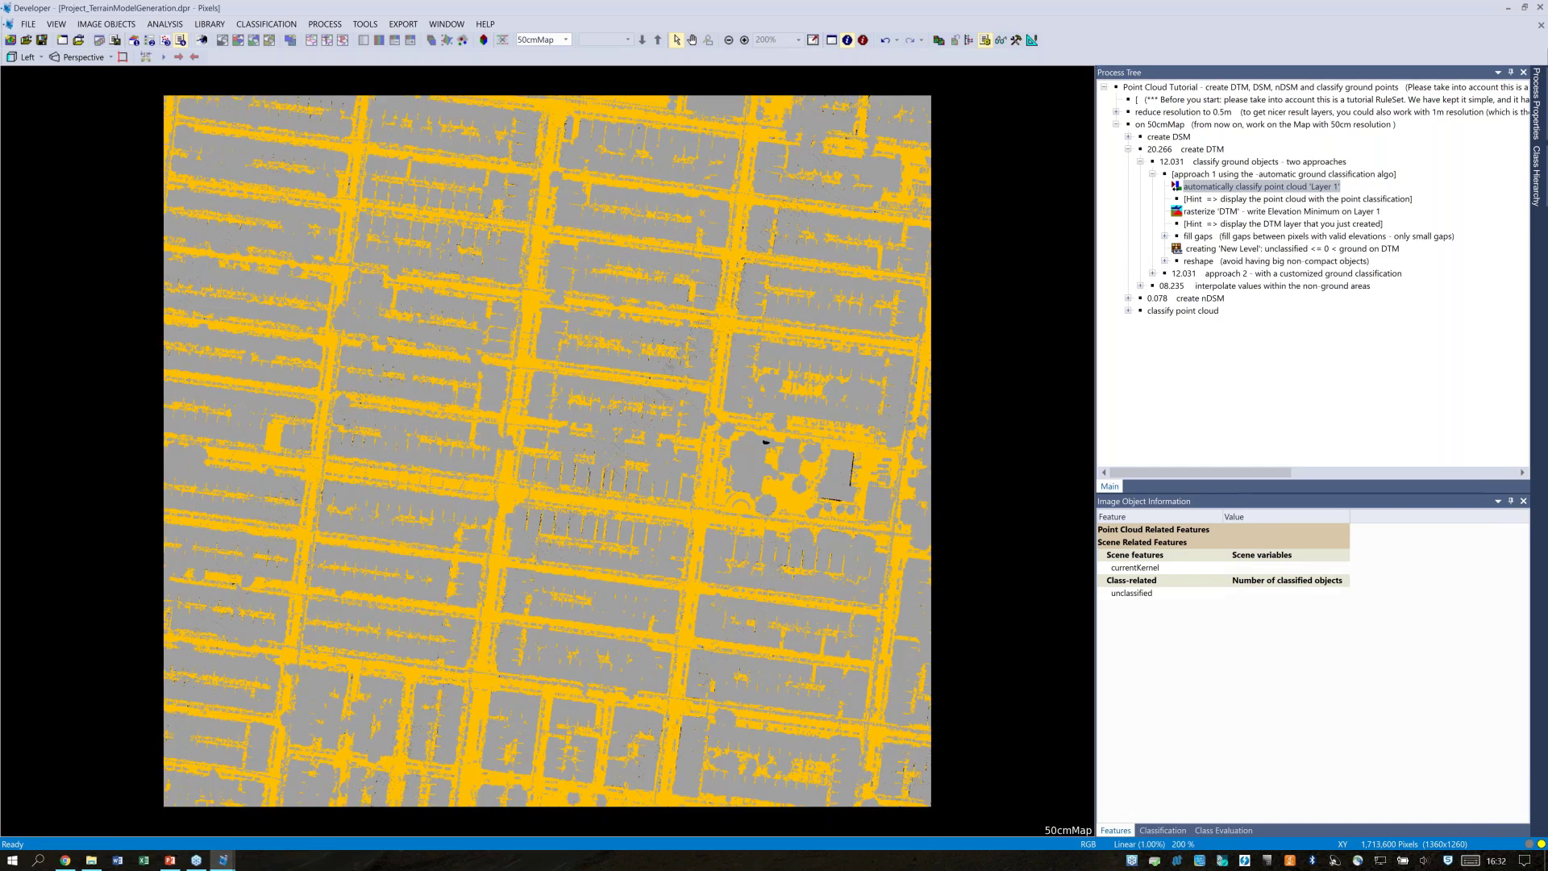
# Switch to PowerPoint and run the slide show from the Point Cloud Demo slide to the CNN Overview slide
pyautogui.click(170, 860)
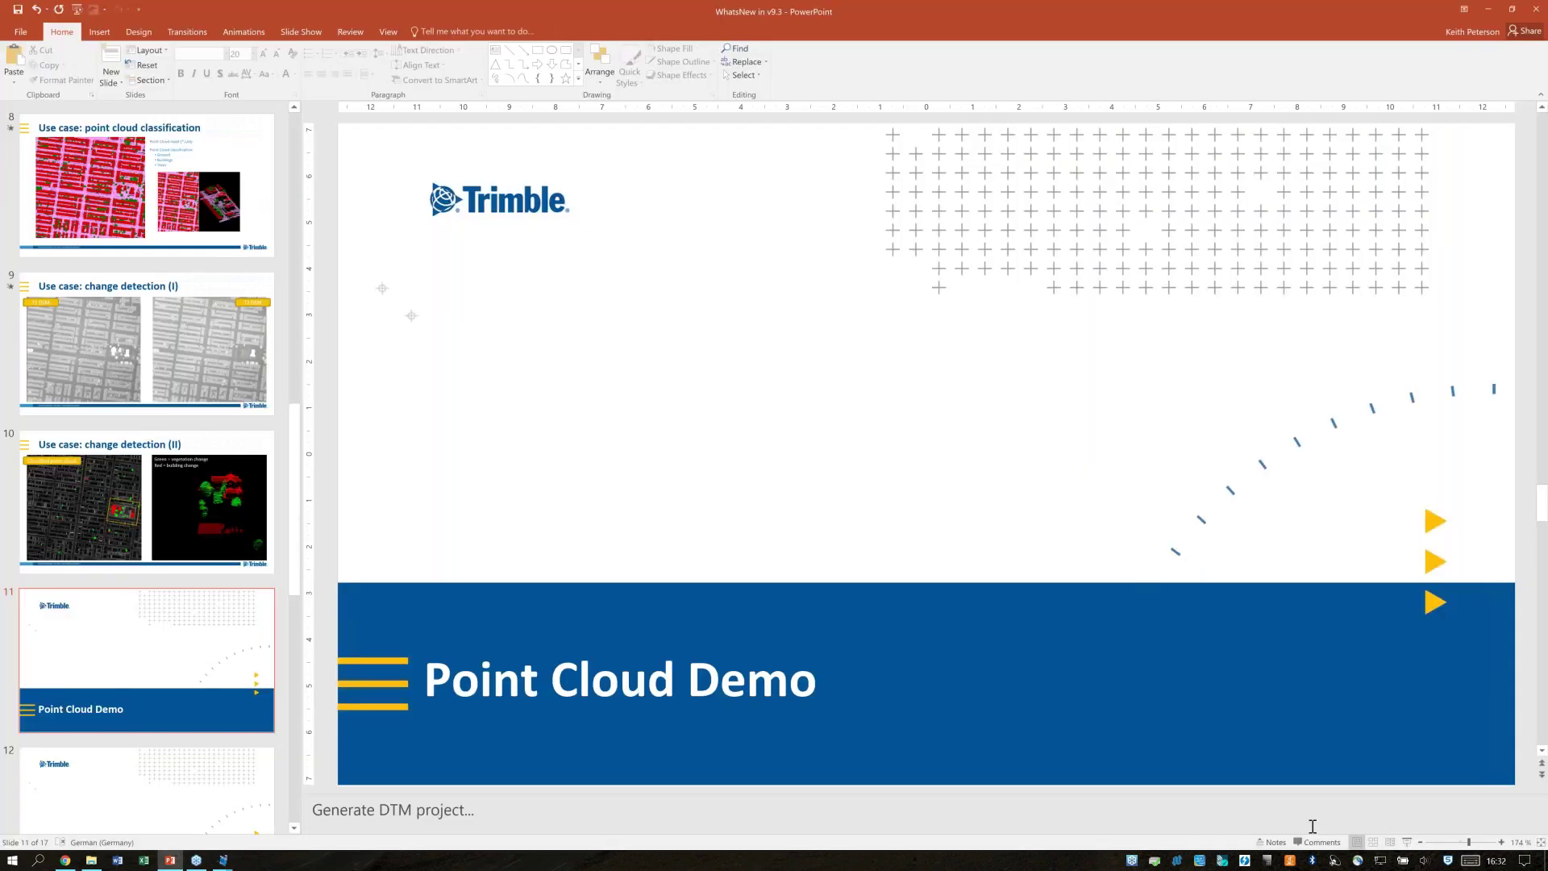
pyautogui.click(1406, 841)
pyautogui.click(1399, 392)
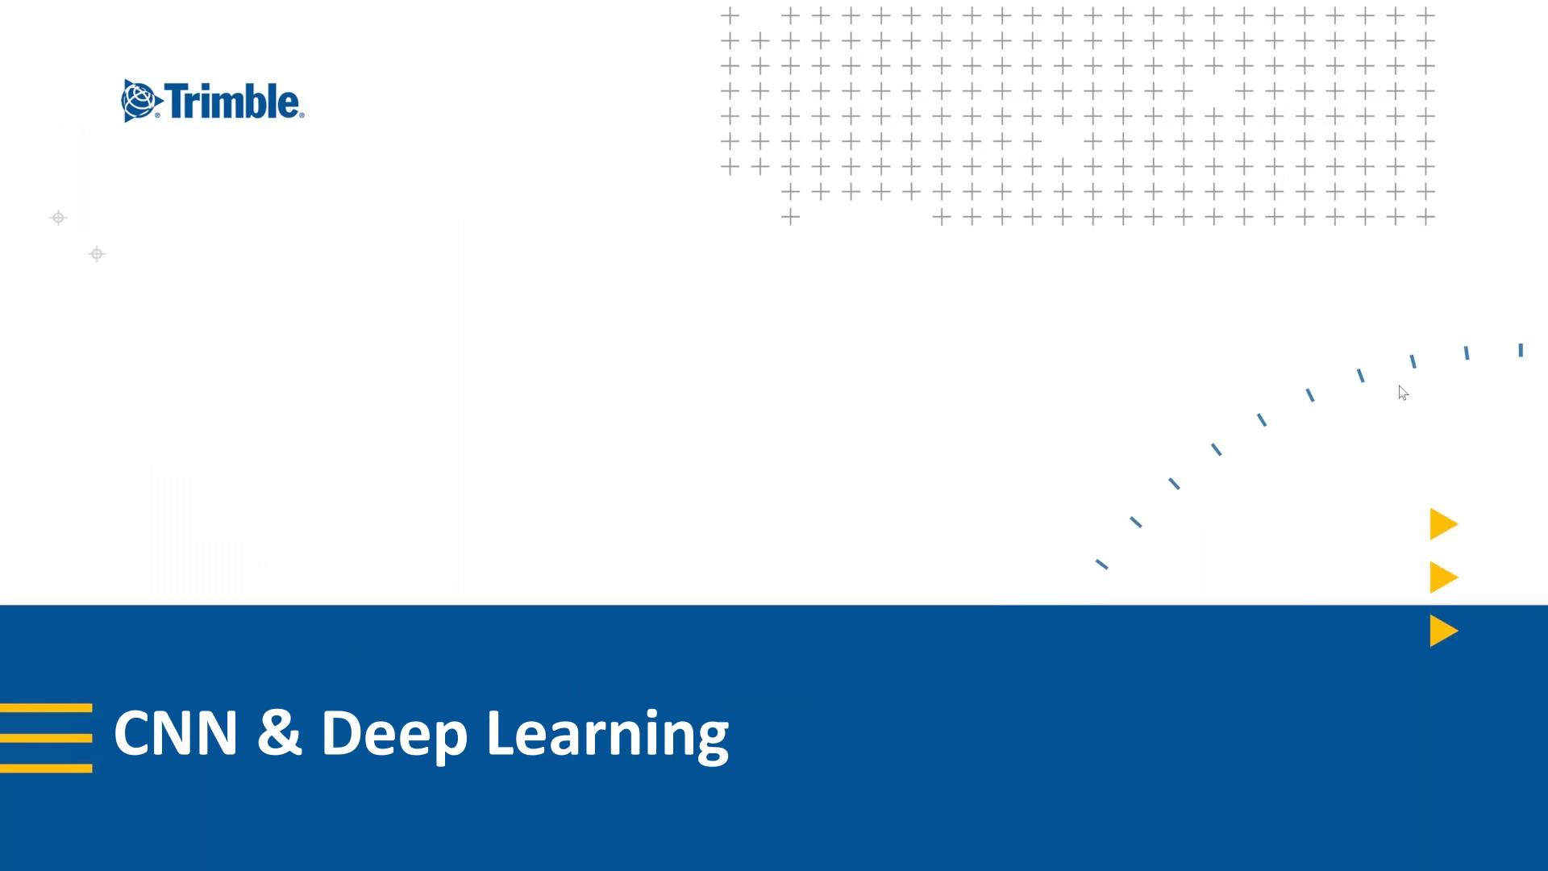
pyautogui.press('Right')
pyautogui.press('Right')
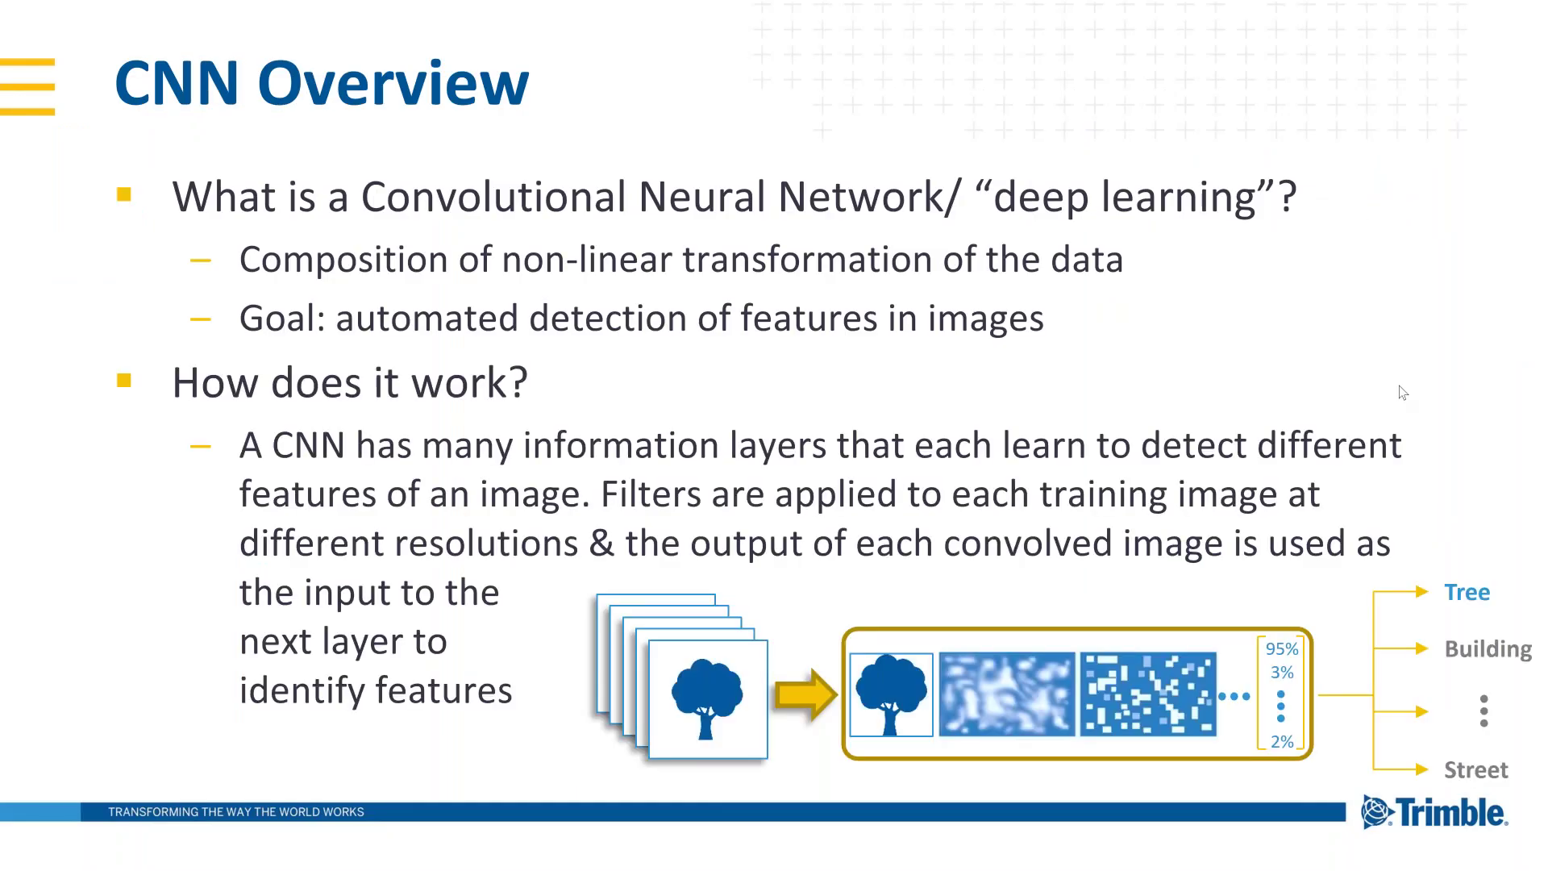
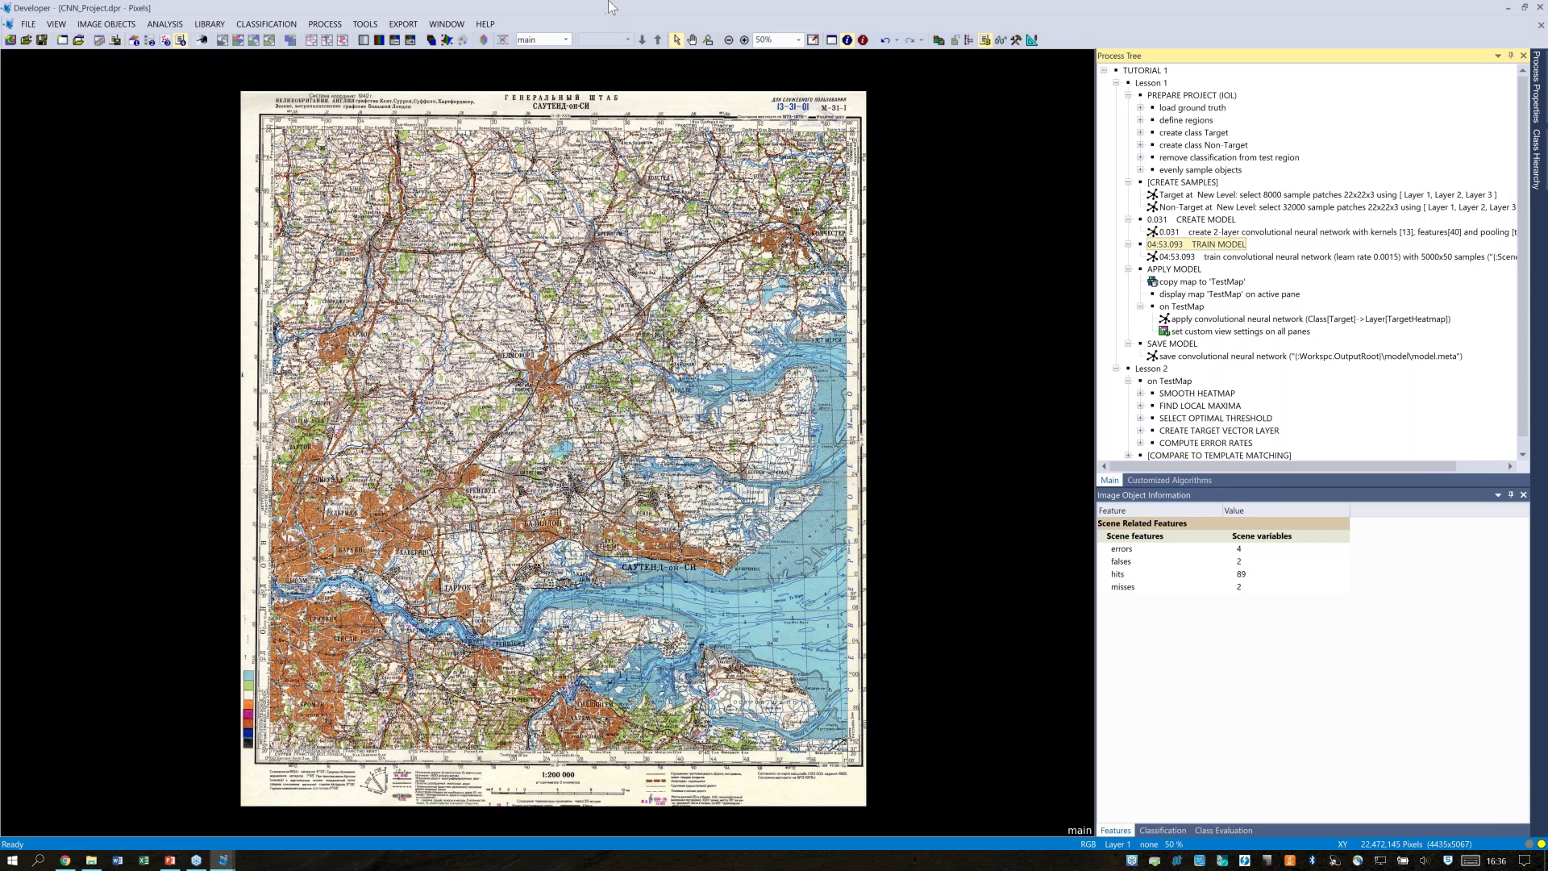
# Zoom in on the central part of the topographic map at 400% and examine its symbols around the orange town
pyautogui.click(708, 39)
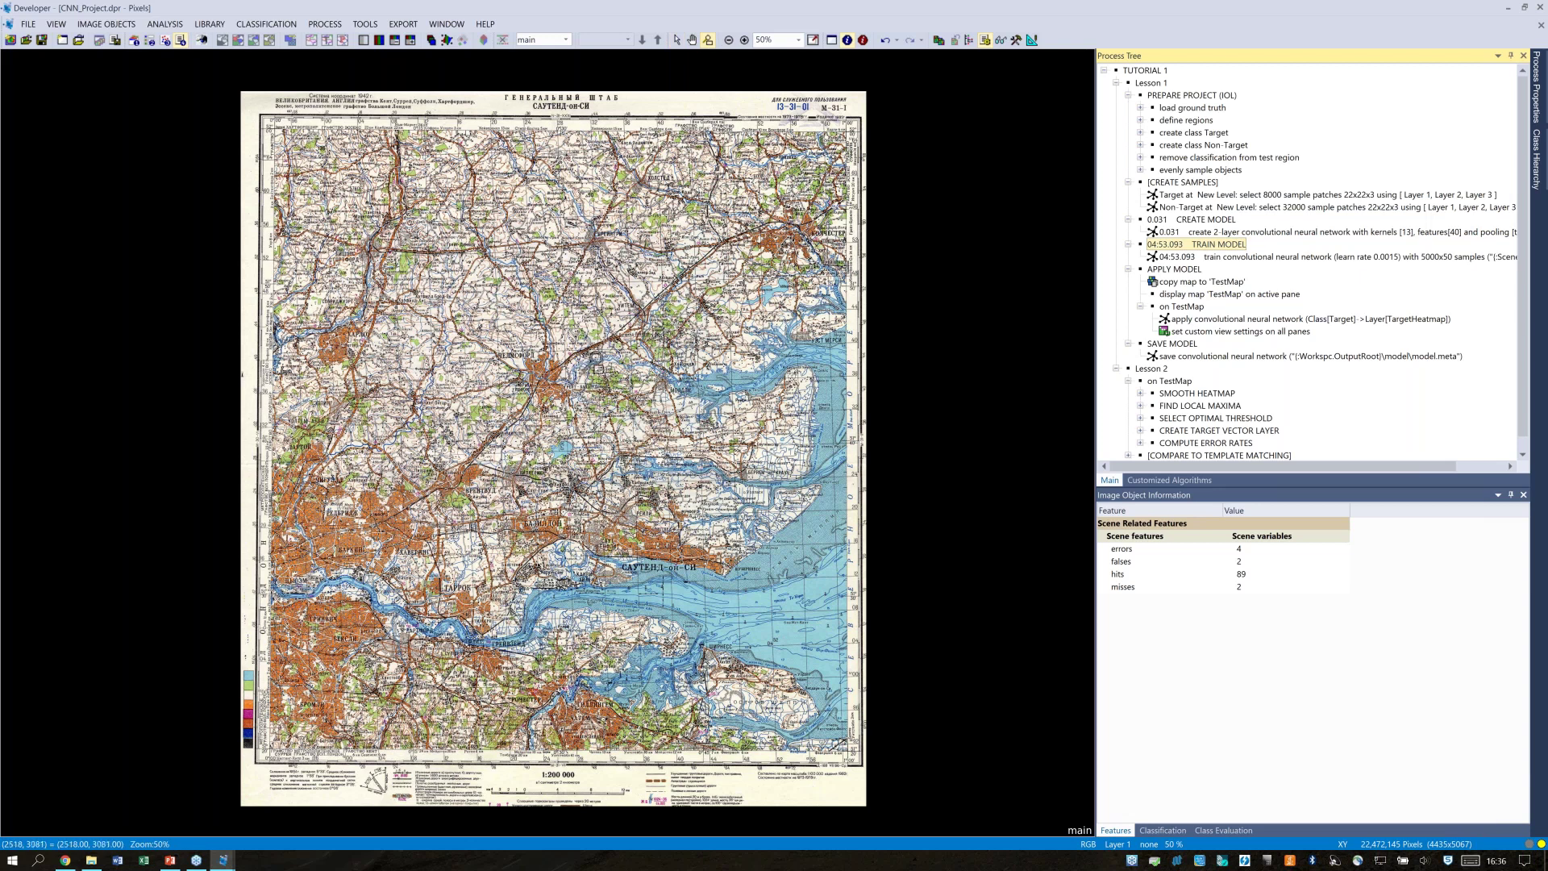
pyautogui.click(592, 360)
pyautogui.moveTo(588, 400); pyautogui.dragTo(524, 433)
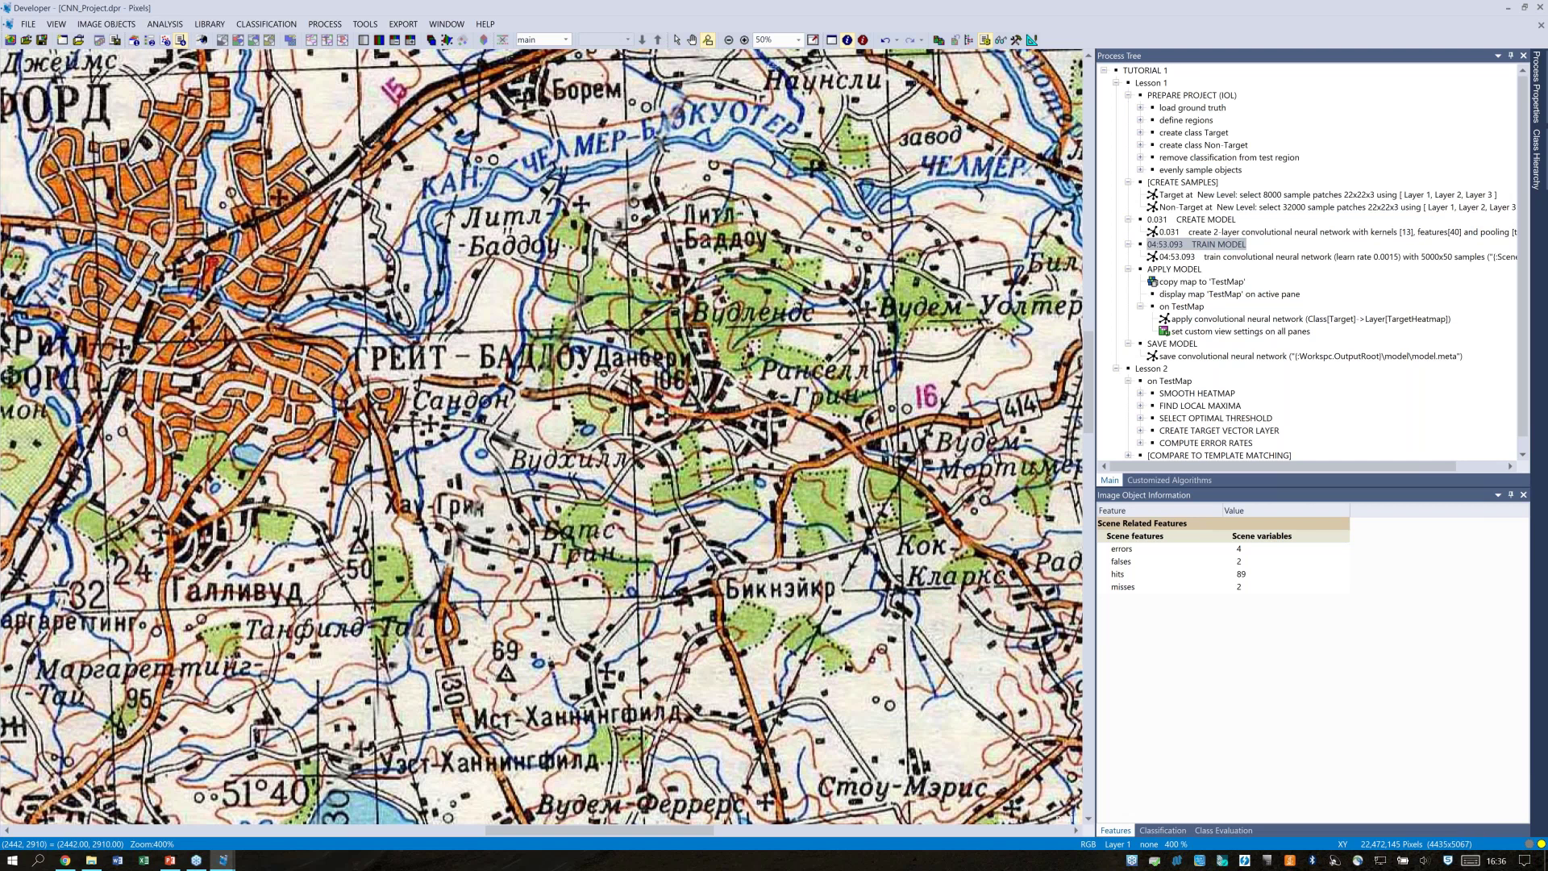
pyautogui.scroll(1, 681, 433)
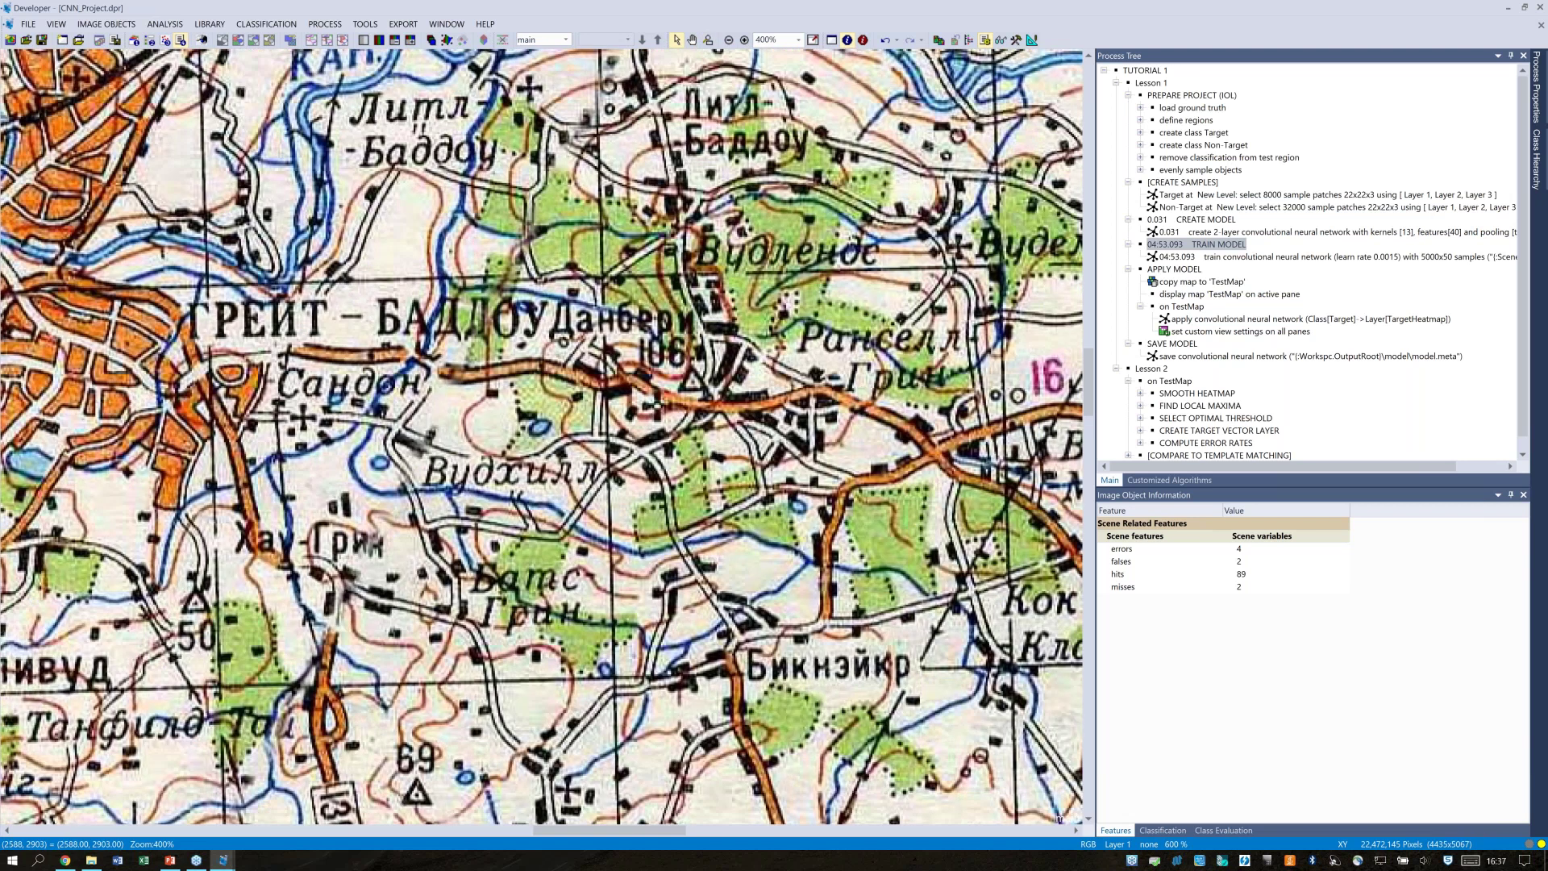
pyautogui.scroll(-1, 632, 395)
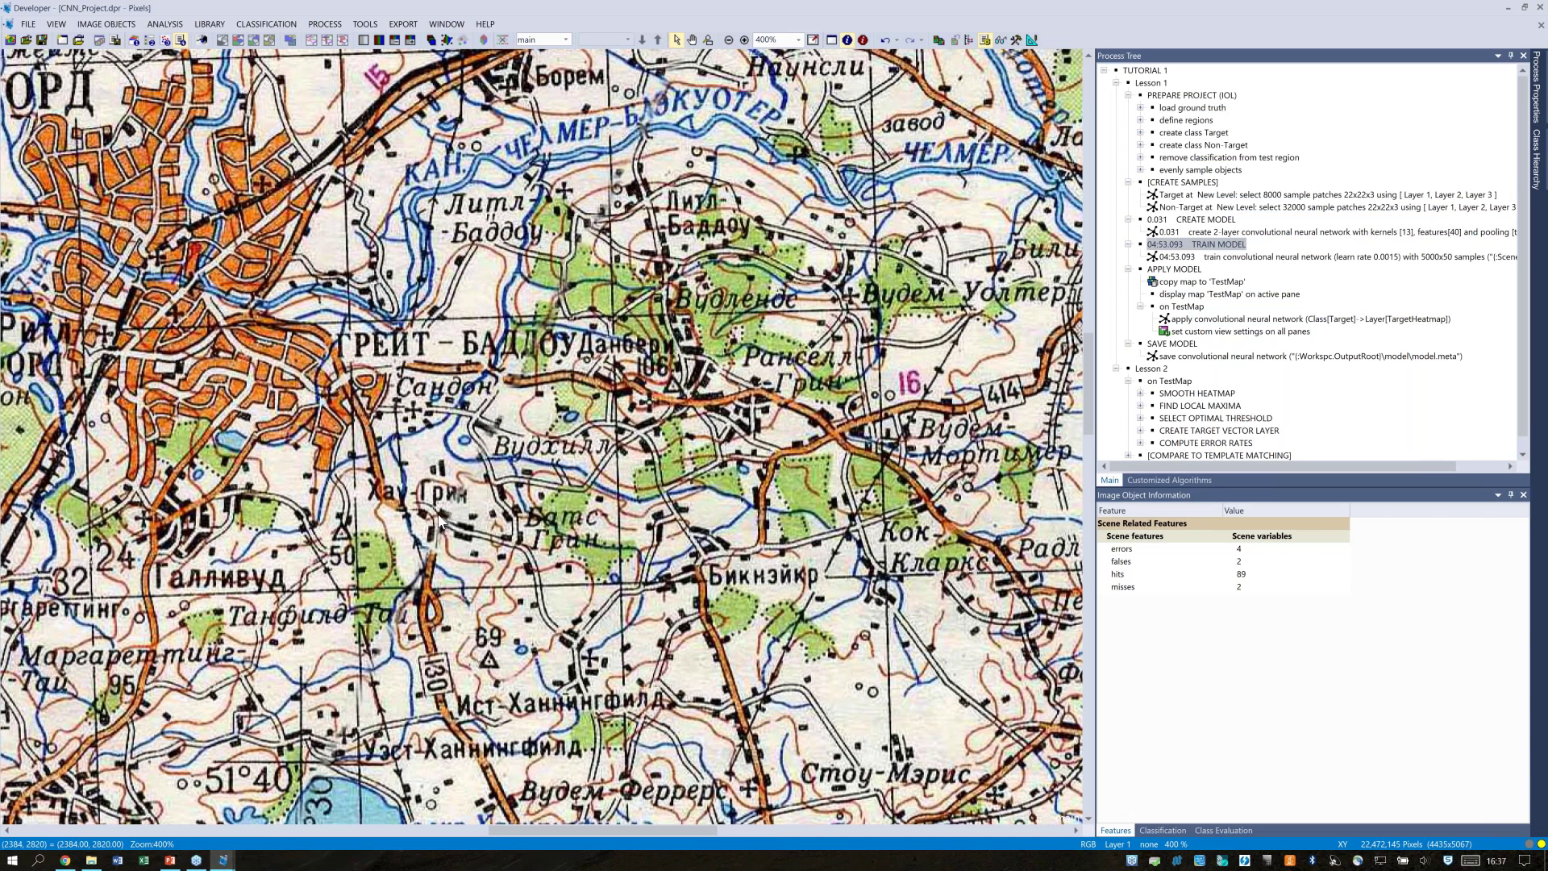
pyautogui.moveTo(440, 523); pyautogui.dragTo(752, 485)
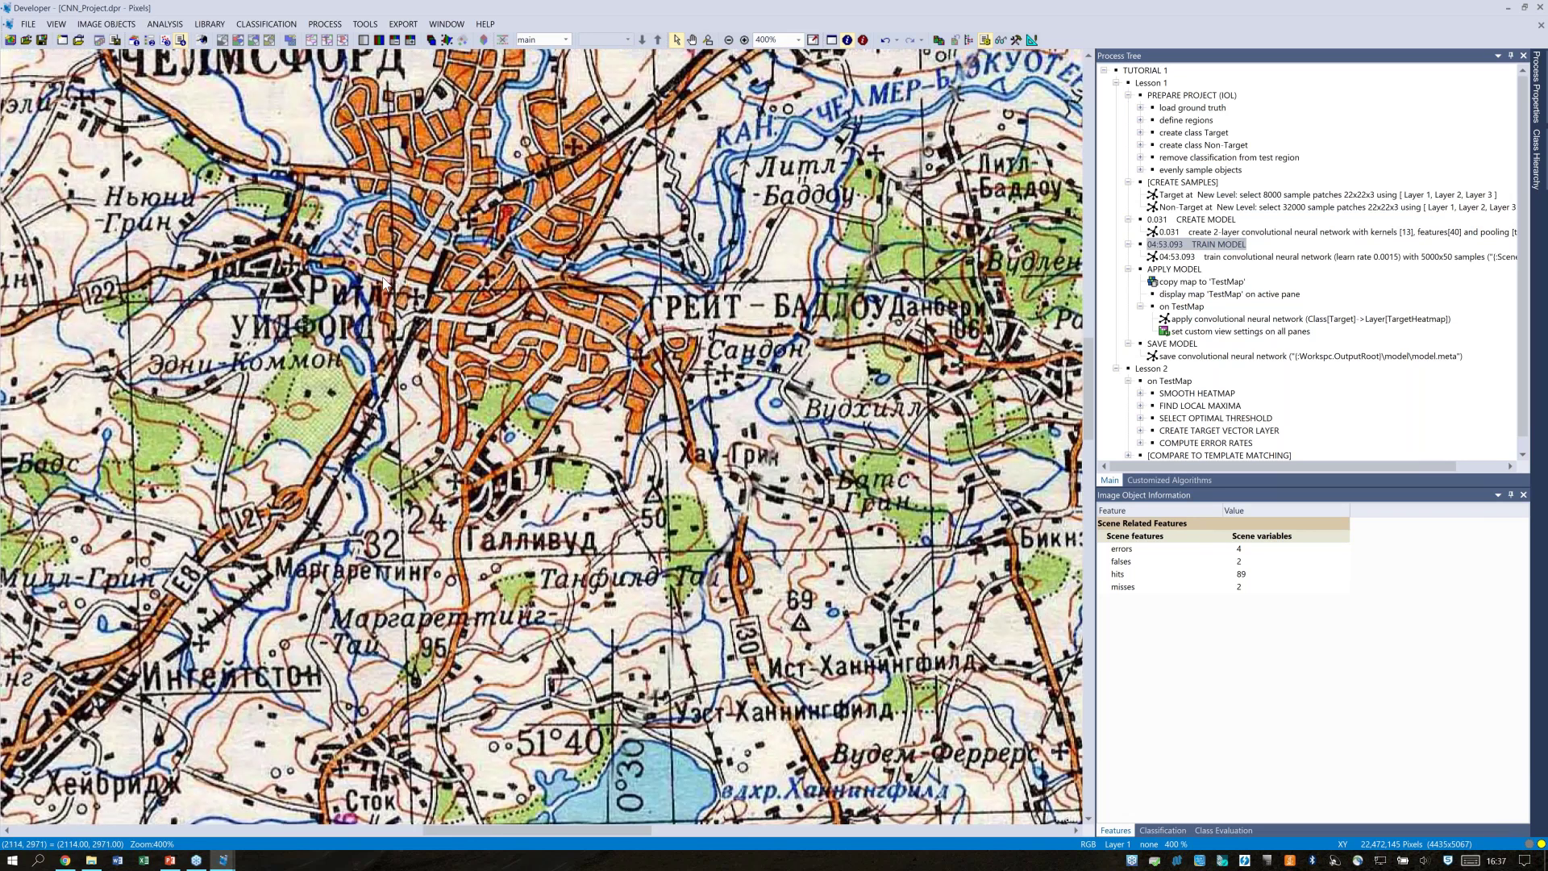
# Fit the whole topographic map in the view and execute the load ground truth process under PREPARE PROJECT
pyautogui.click(814, 42)
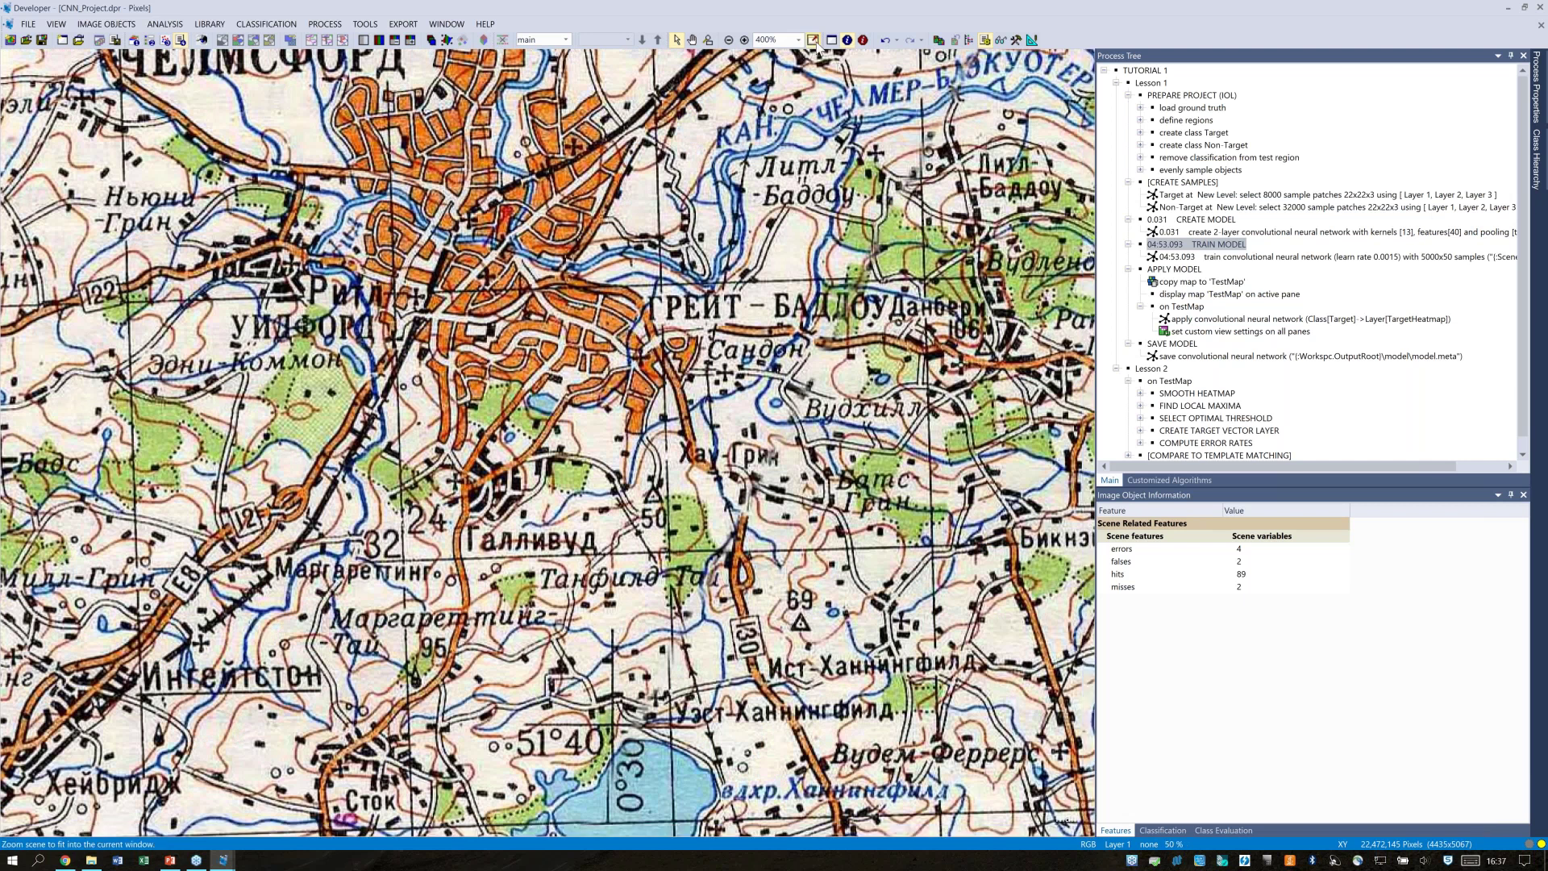
pyautogui.click(814, 41)
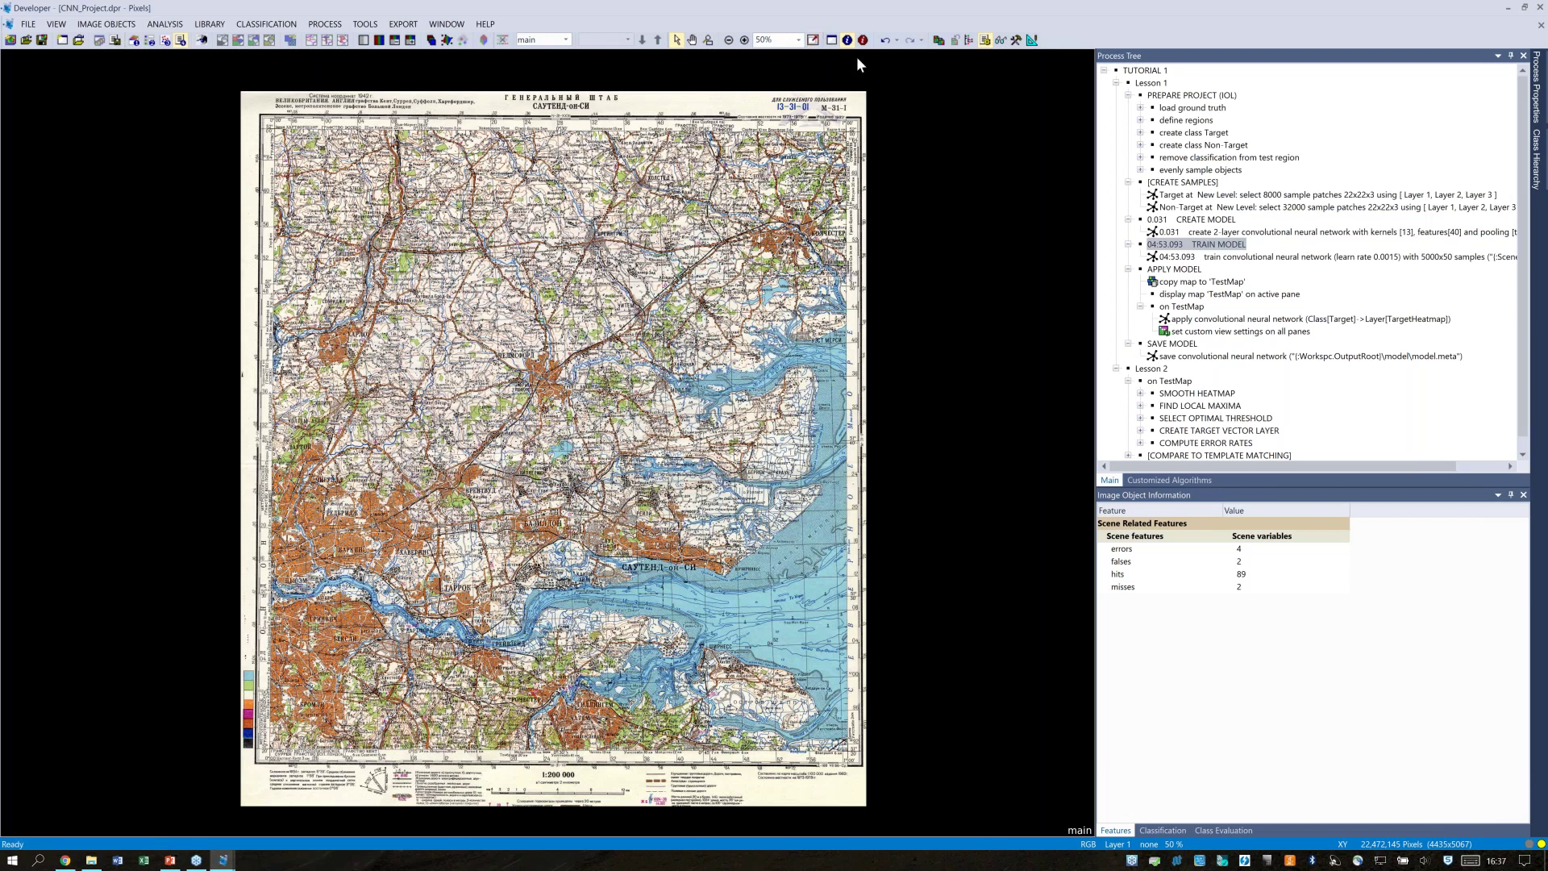
pyautogui.click(1212, 110)
pyautogui.rightClick(1207, 111)
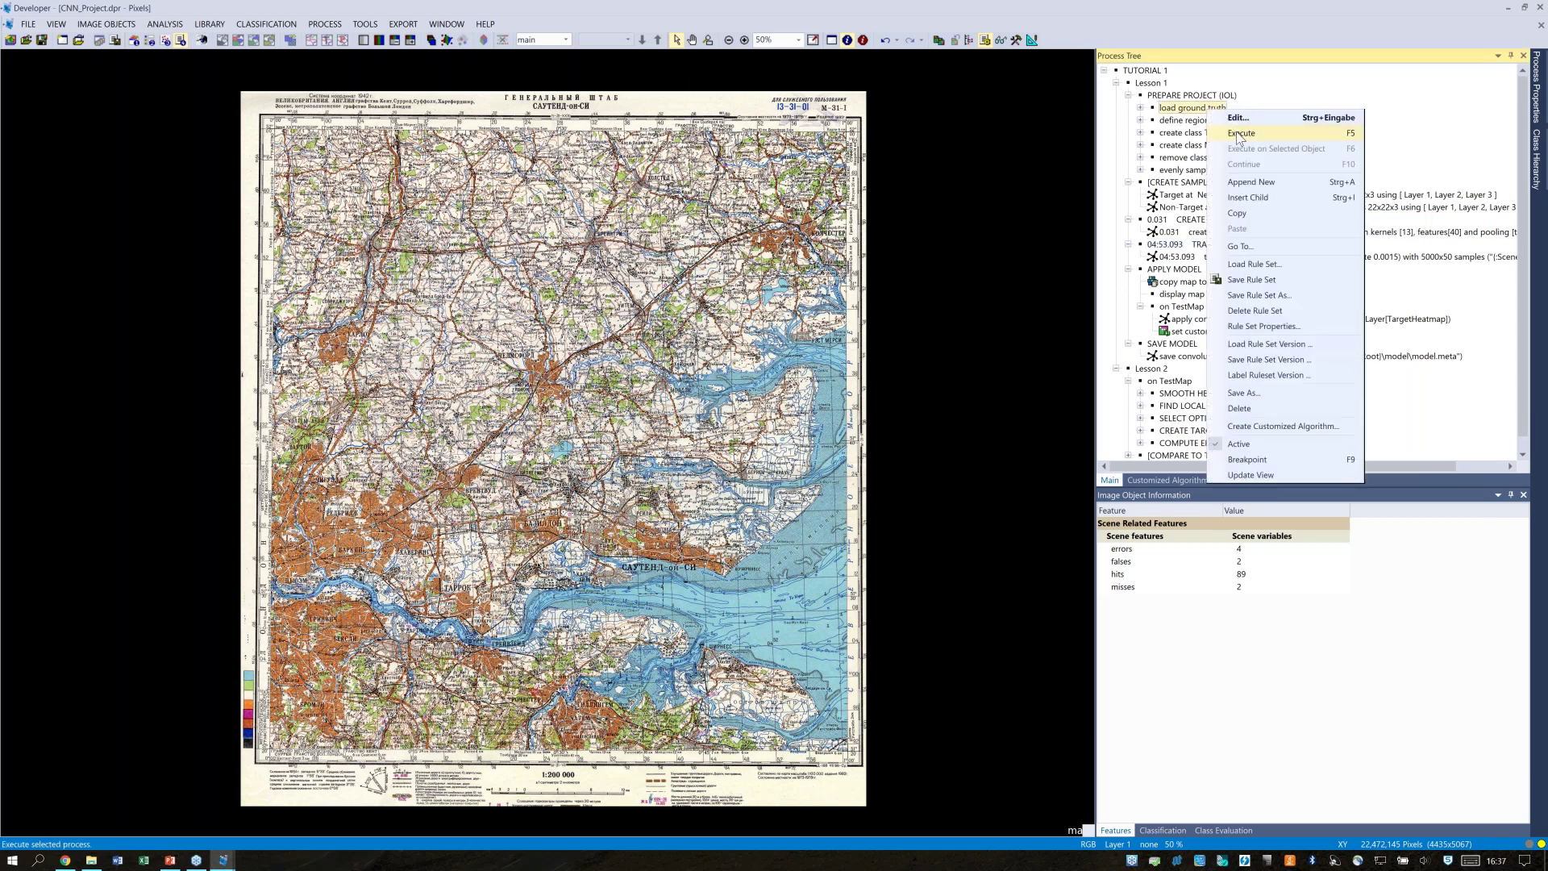
pyautogui.click(1241, 134)
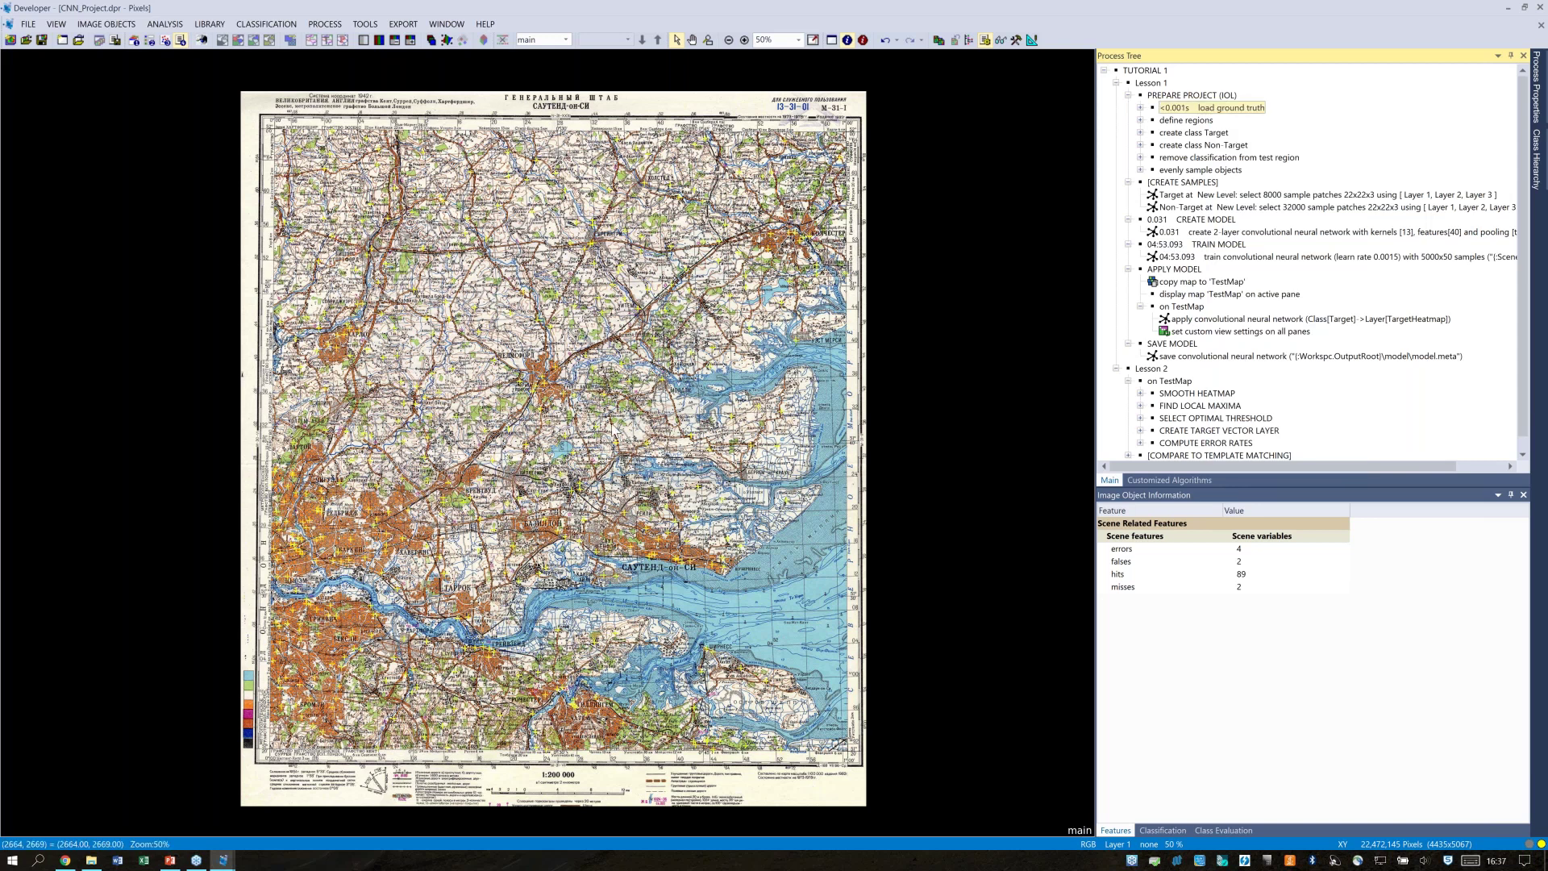
# Inspect the loaded ground truth points on the map and execute the define regions process
pyautogui.scroll(1, 694, 344)
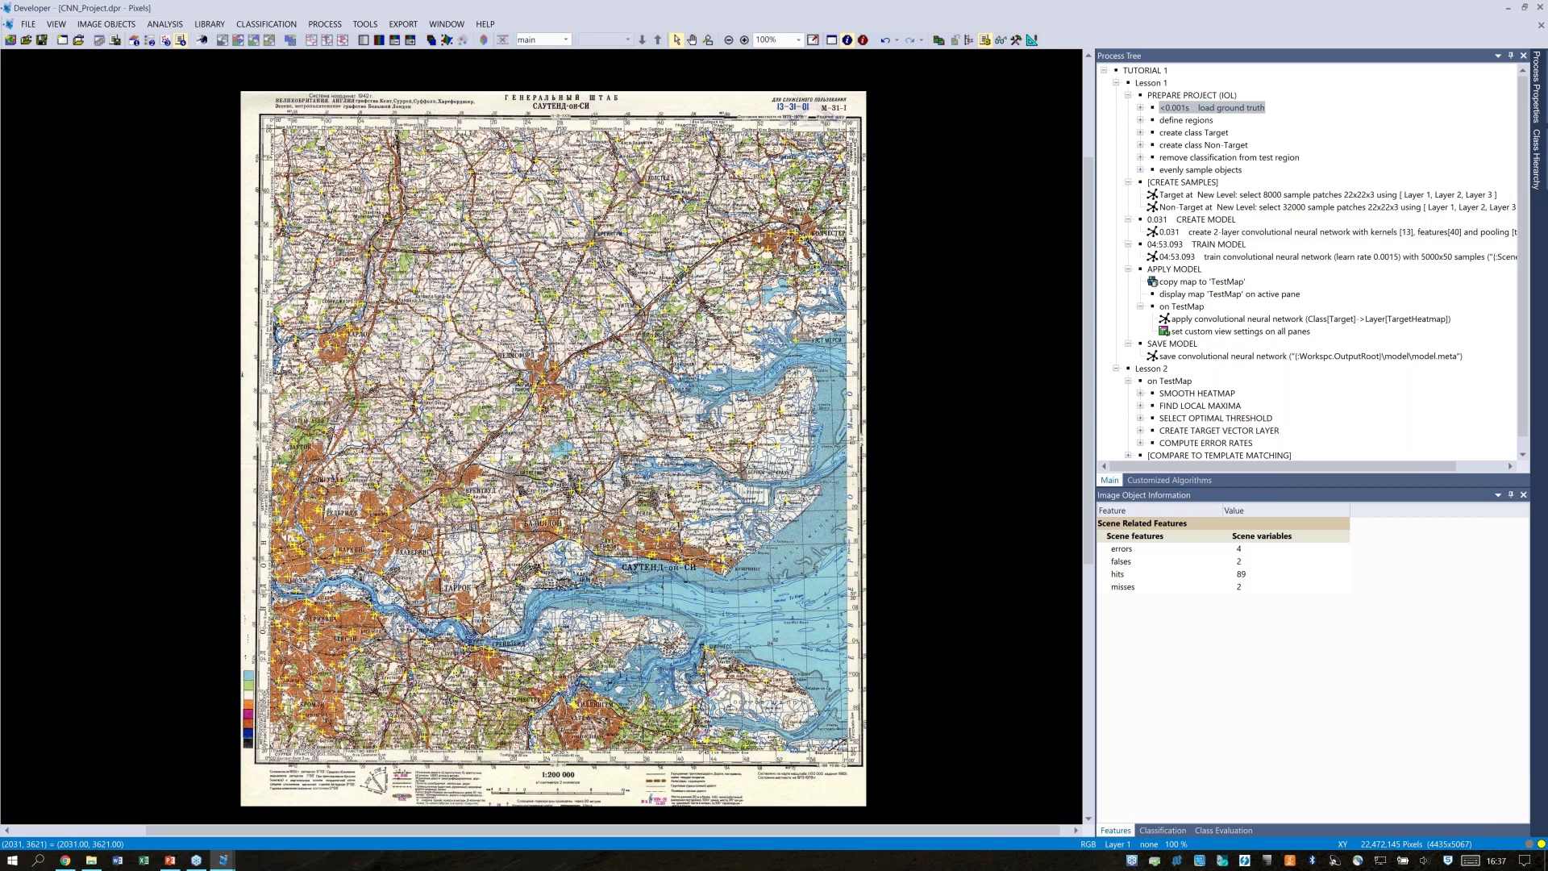
pyautogui.scroll(1, 640, 341)
pyautogui.scroll(-2, 639, 342)
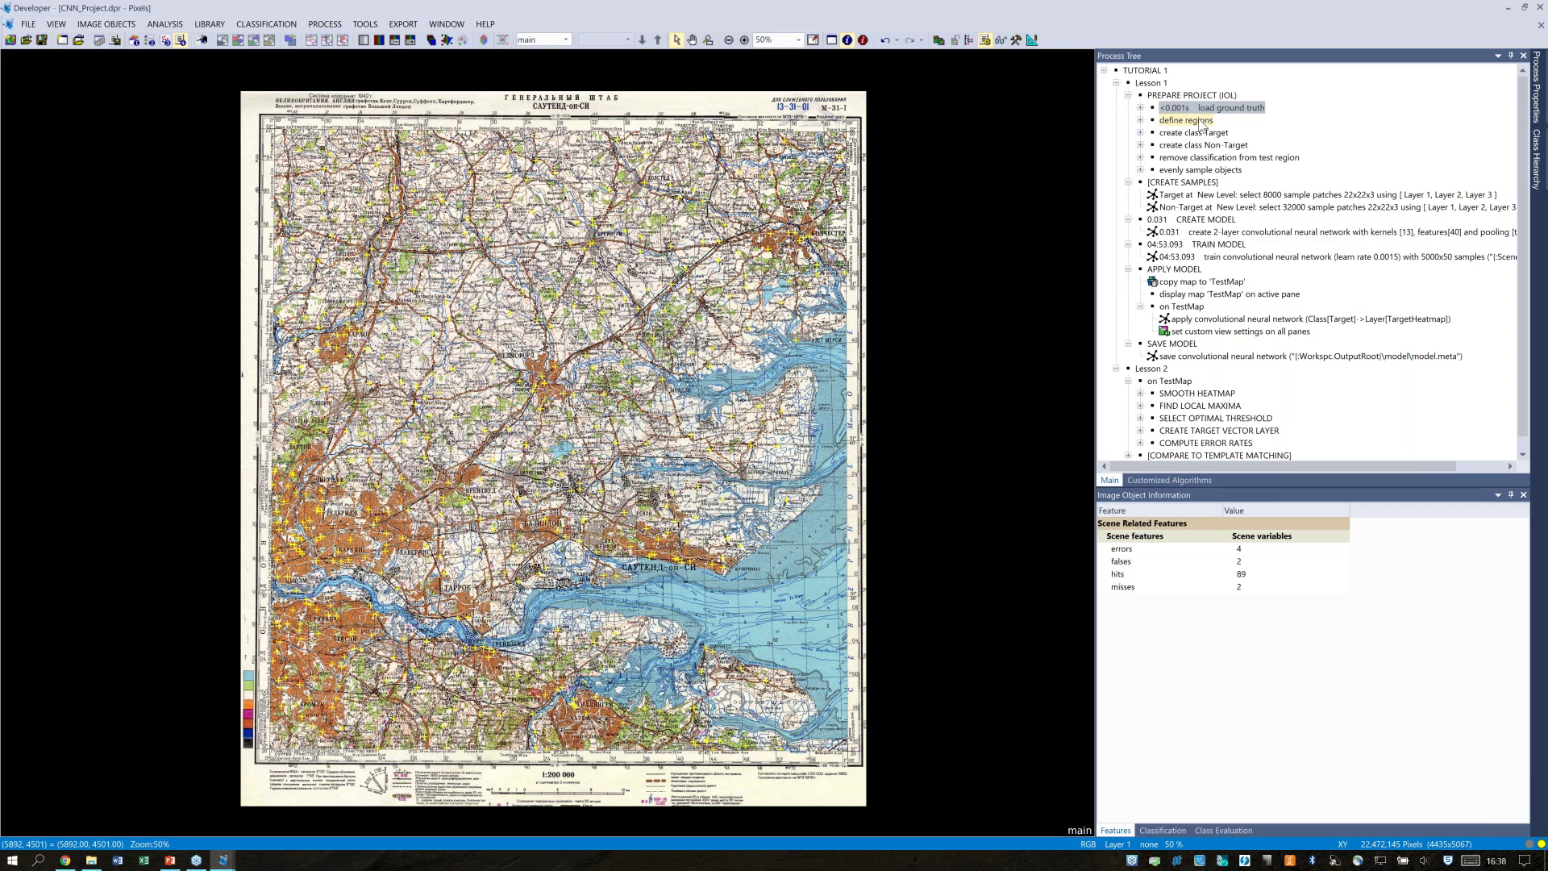
pyautogui.rightClick(1201, 123)
pyautogui.click(1248, 147)
# Execute the create class Target process and inspect the classified symbols at 700% around the town of БРЕЙНТРИ
pyautogui.click(1211, 135)
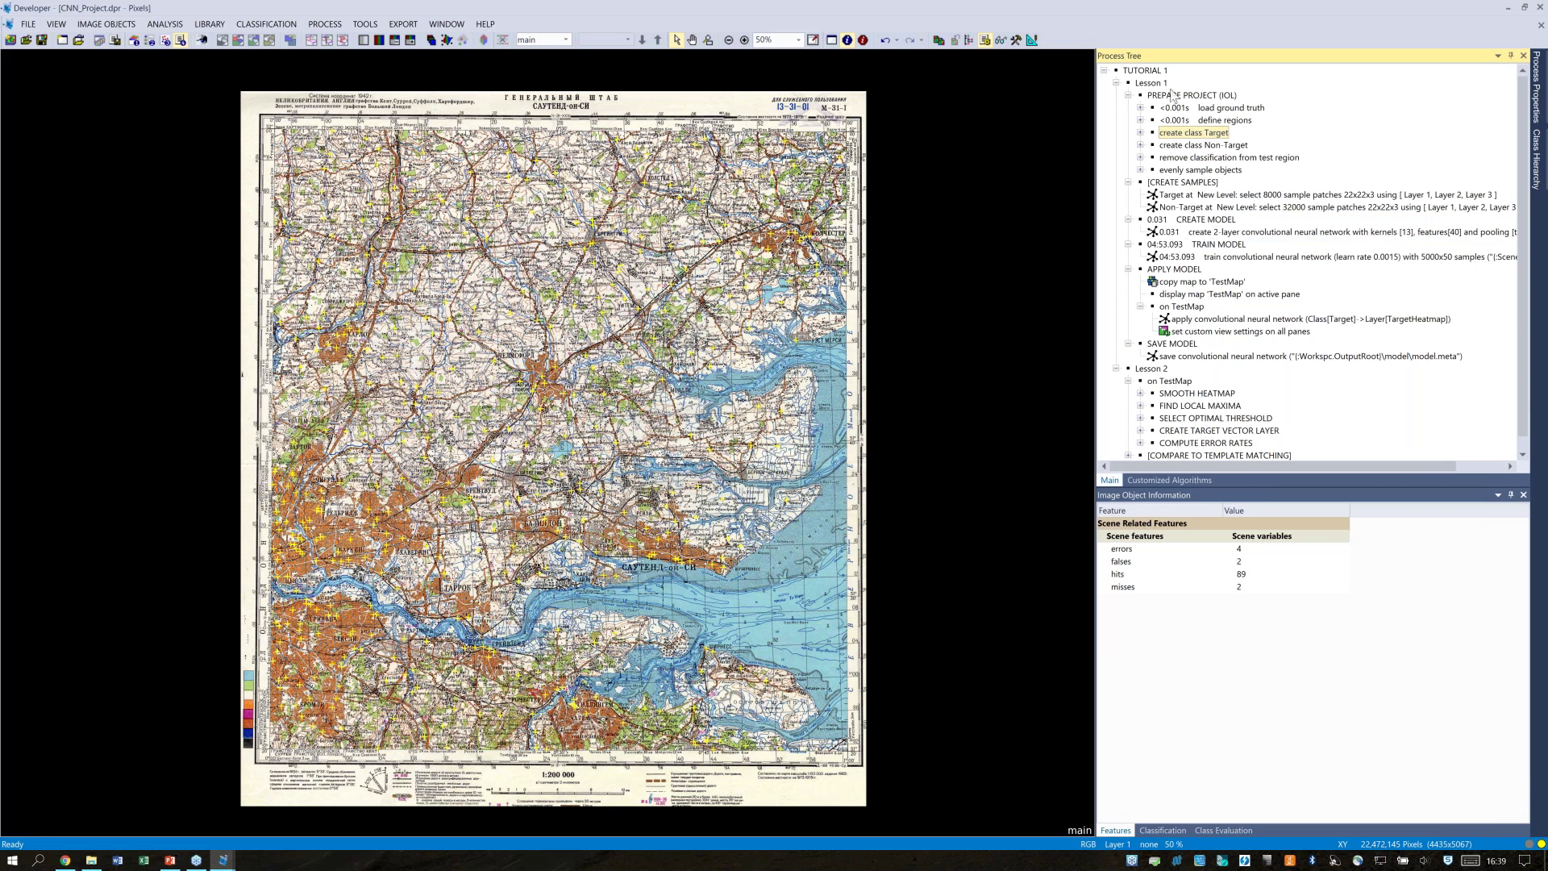
pyautogui.rightClick(1209, 139)
pyautogui.click(1235, 158)
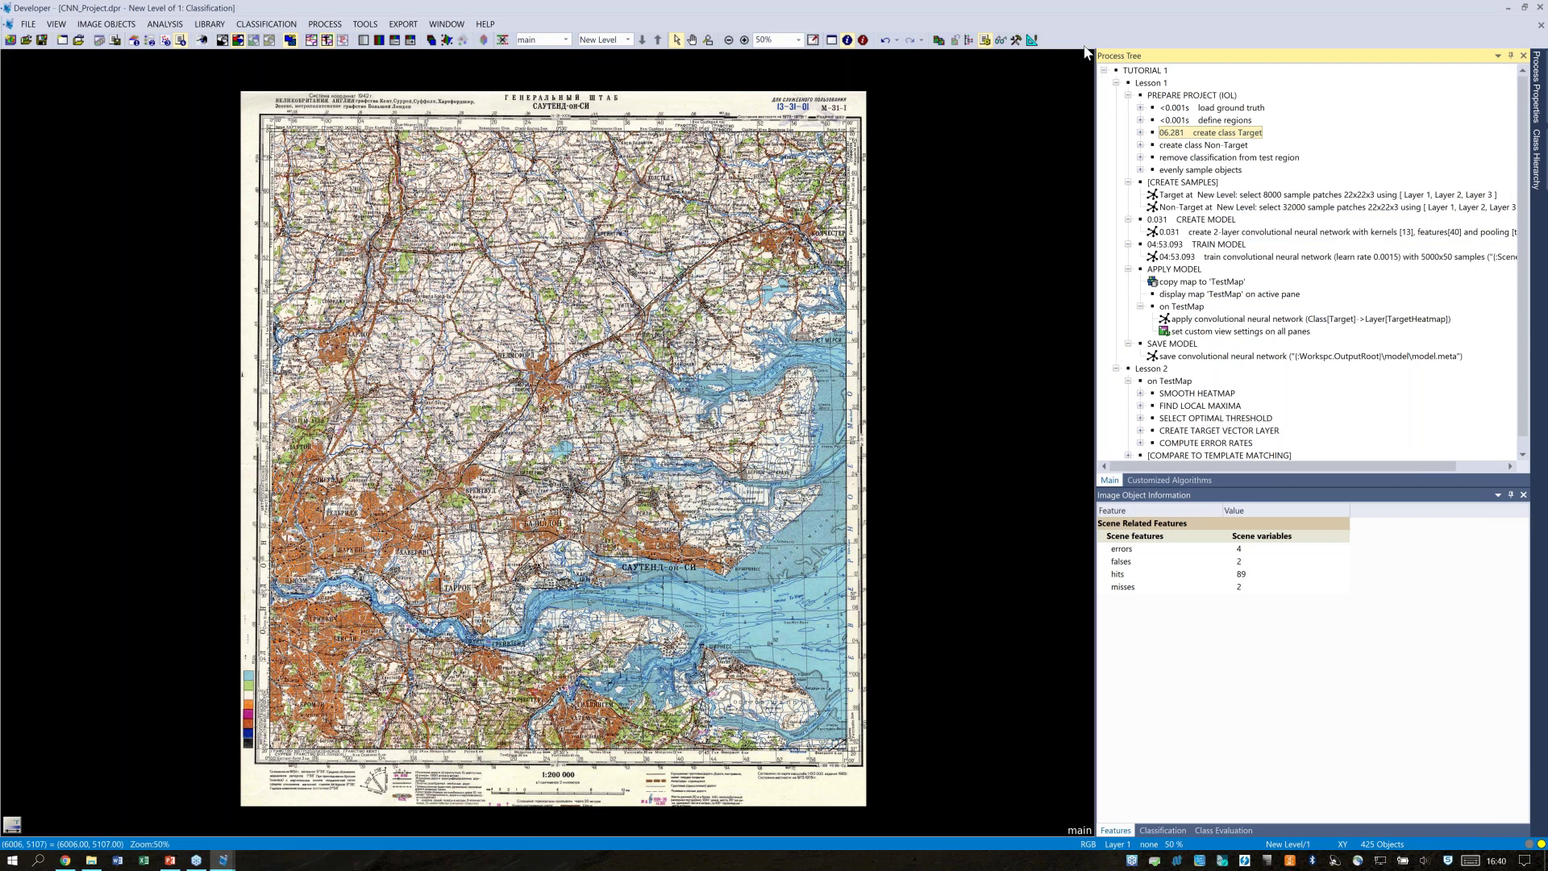
pyautogui.click(709, 42)
pyautogui.moveTo(619, 236); pyautogui.dragTo(568, 283)
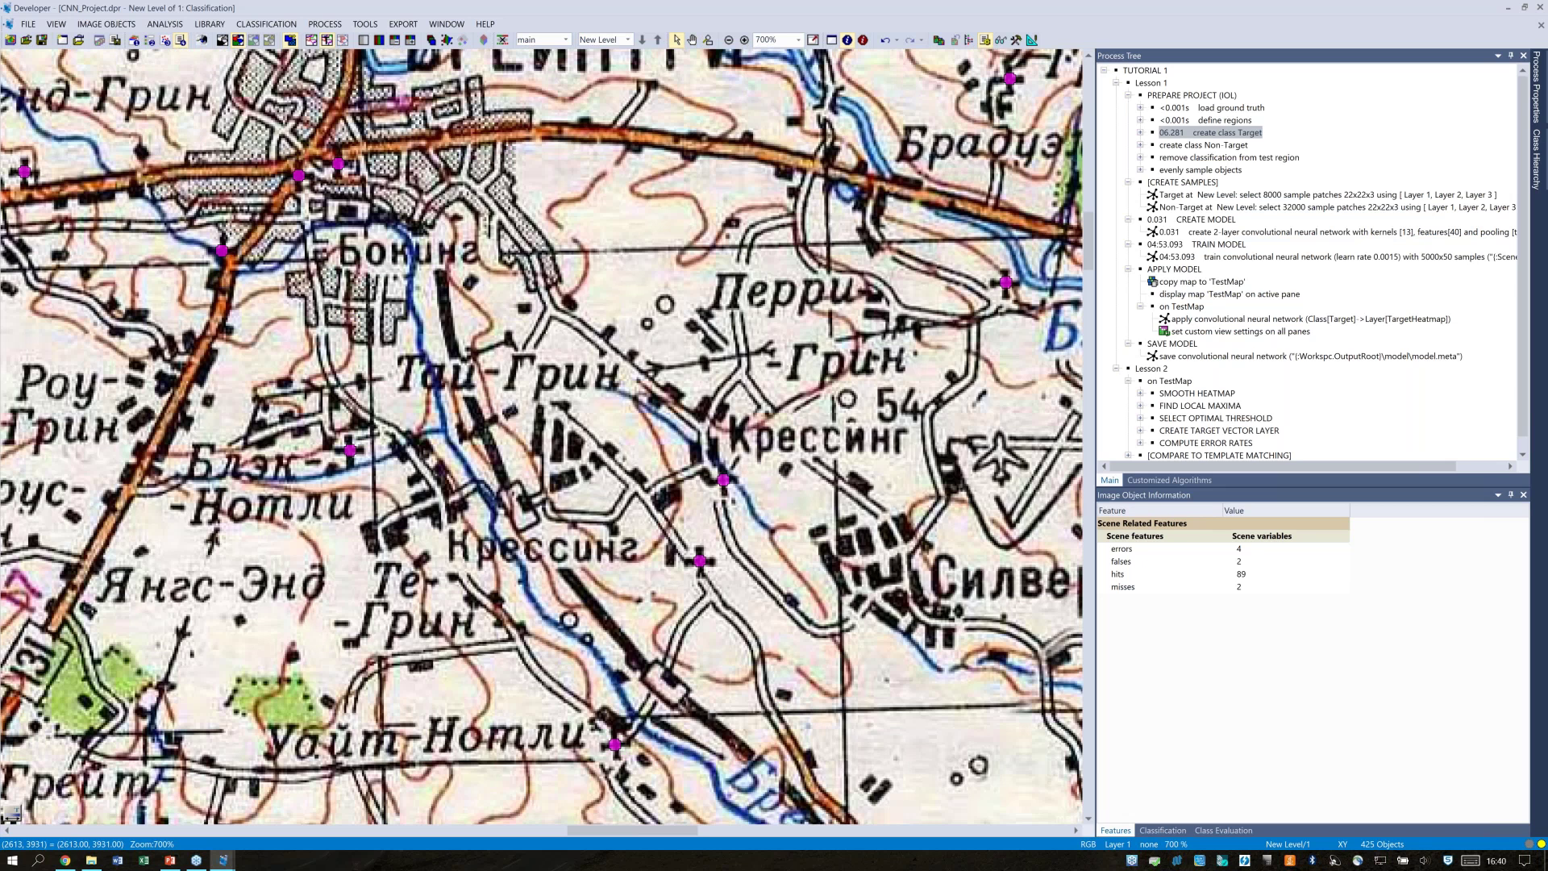
pyautogui.moveTo(359, 239); pyautogui.dragTo(503, 322)
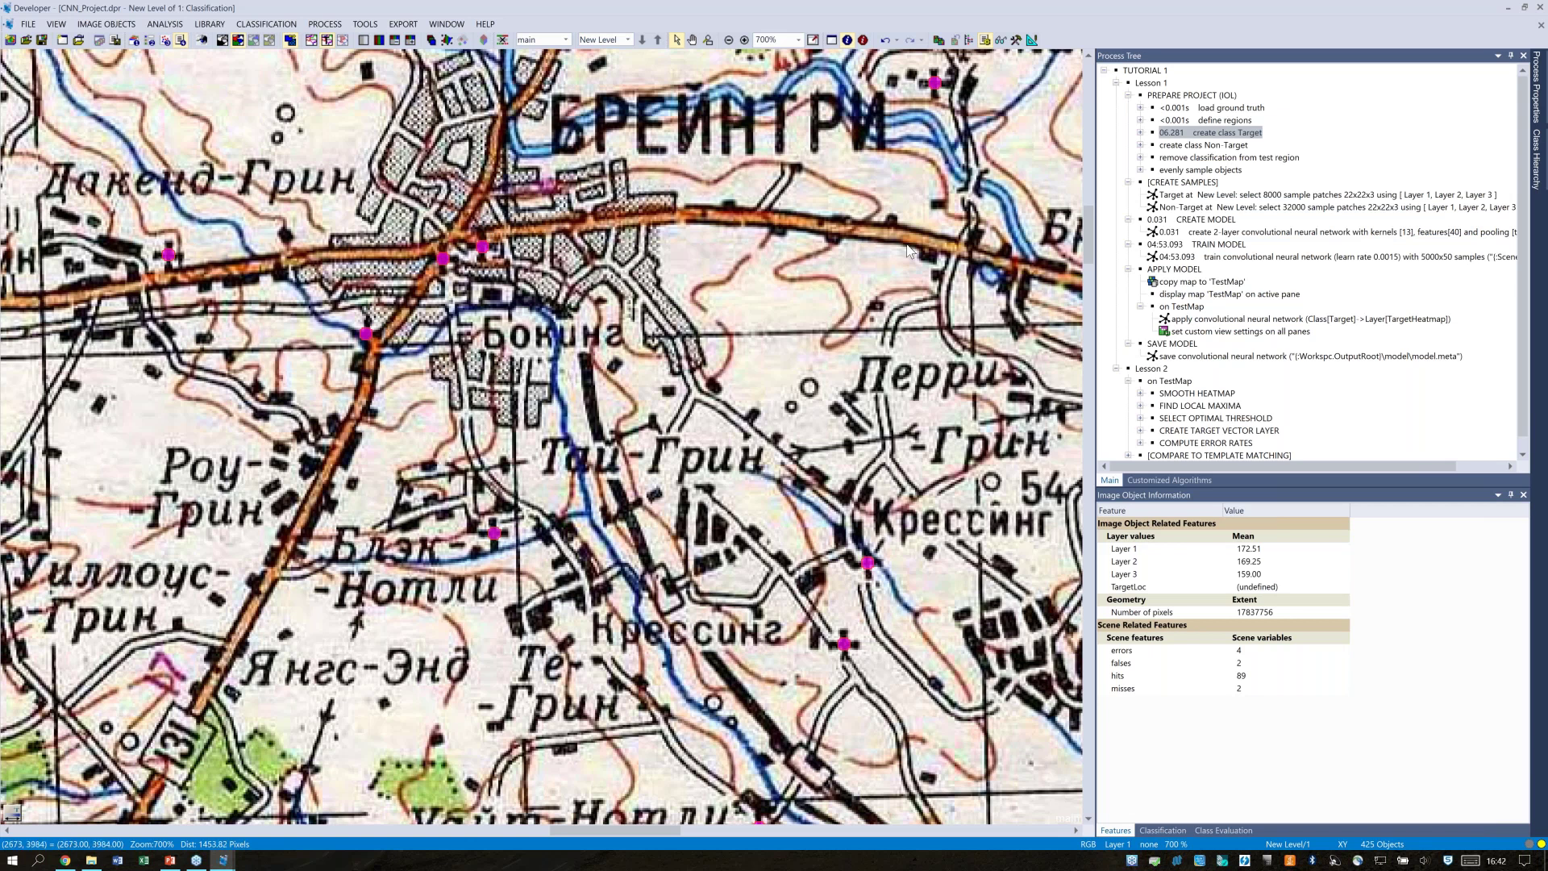
# Look through the child processes of create class Non-Target, collapse them and execute the whole branch
pyautogui.click(1140, 146)
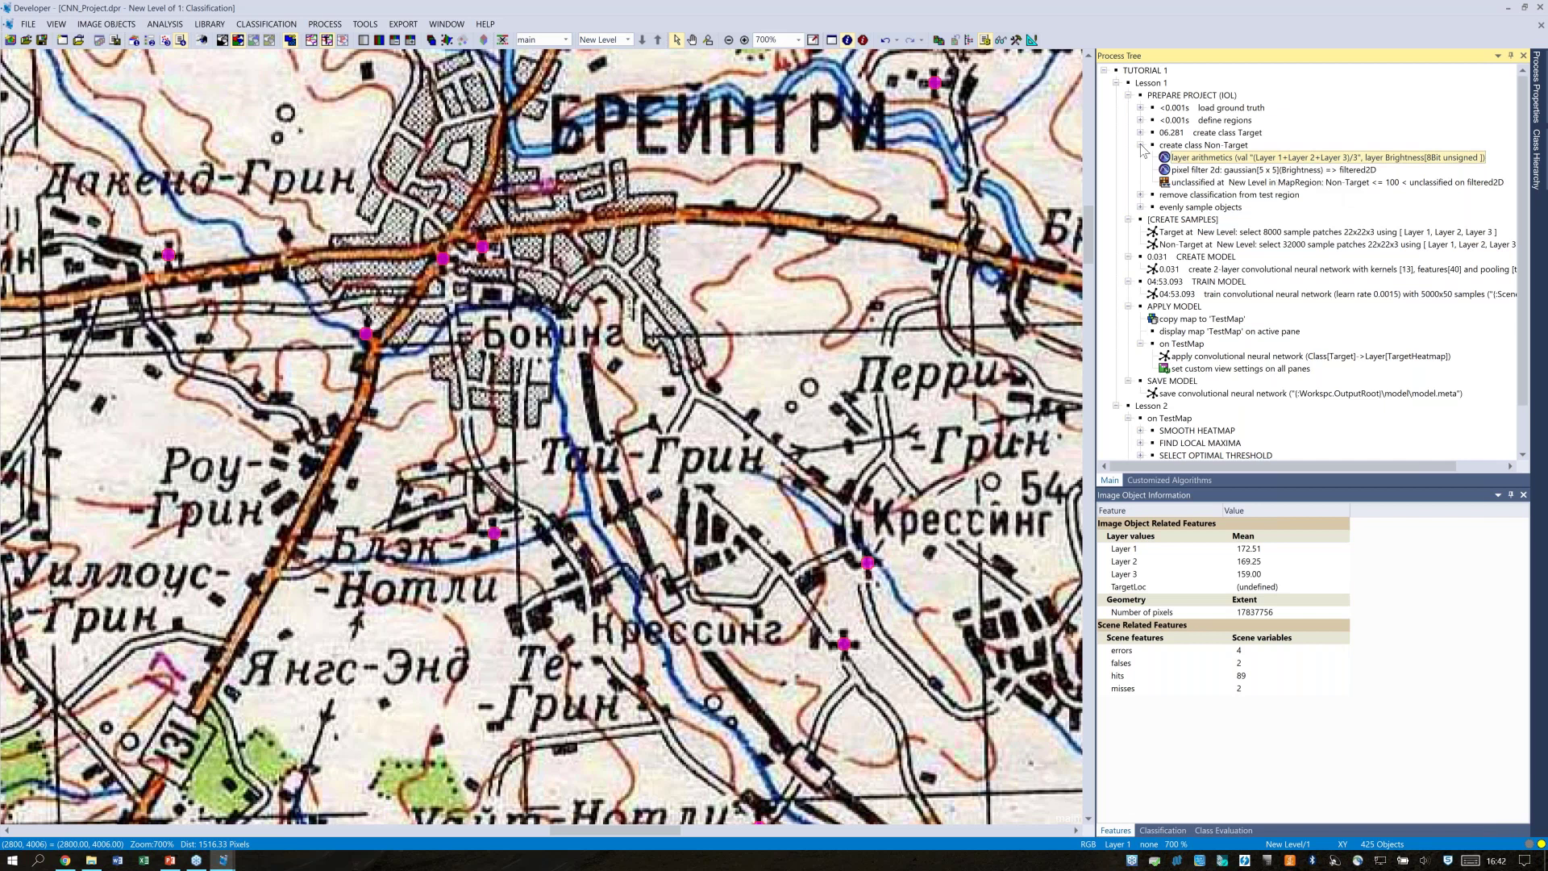
pyautogui.press('Delete')
pyautogui.rightClick(1170, 145)
pyautogui.click(1218, 169)
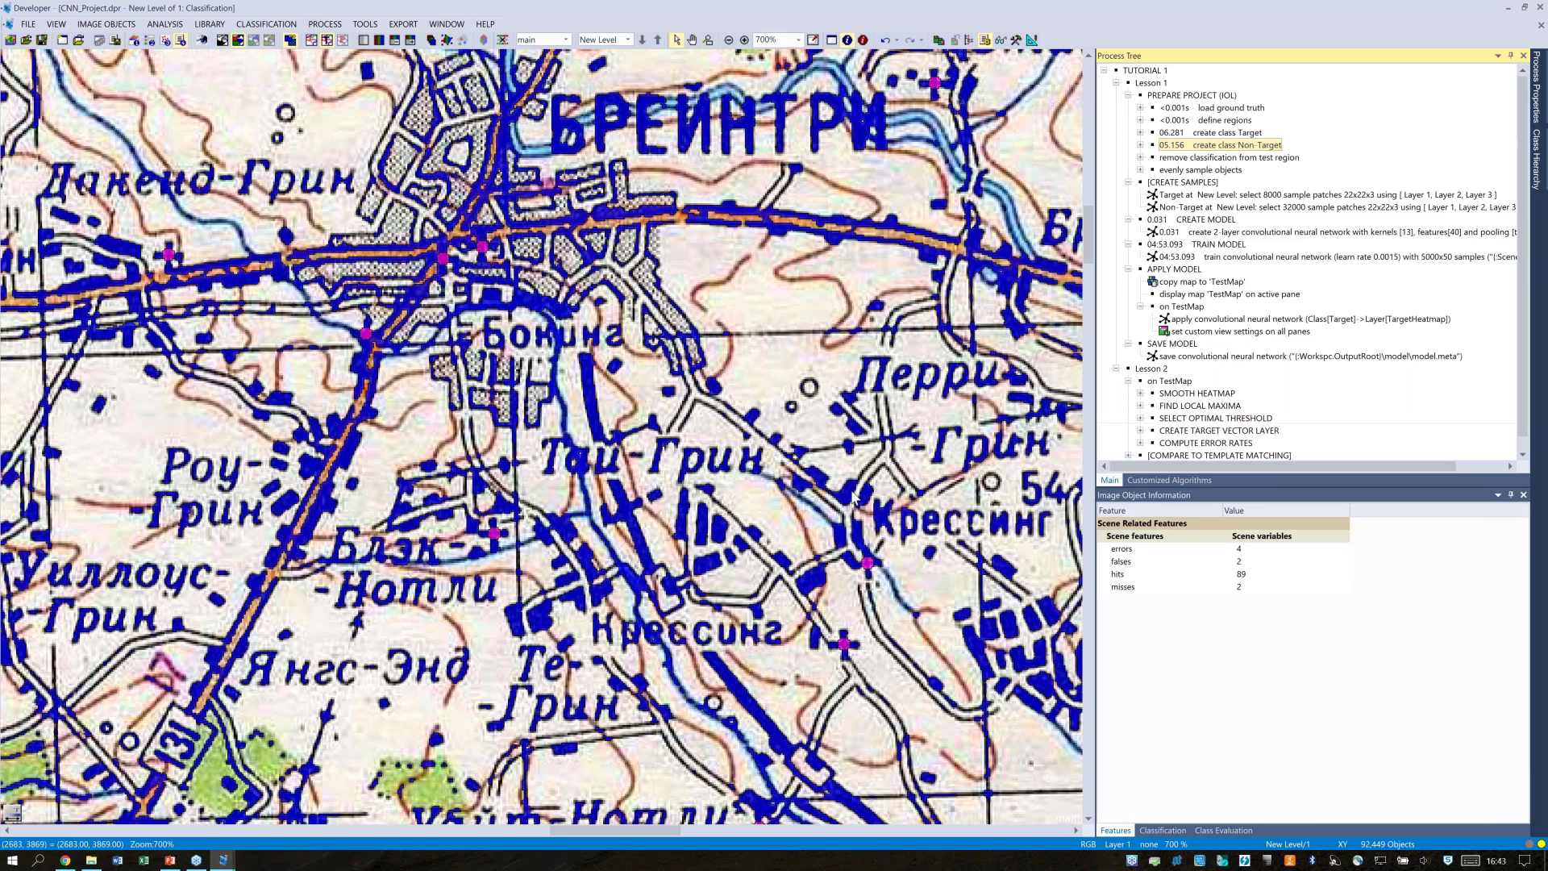
pyautogui.click(857, 403)
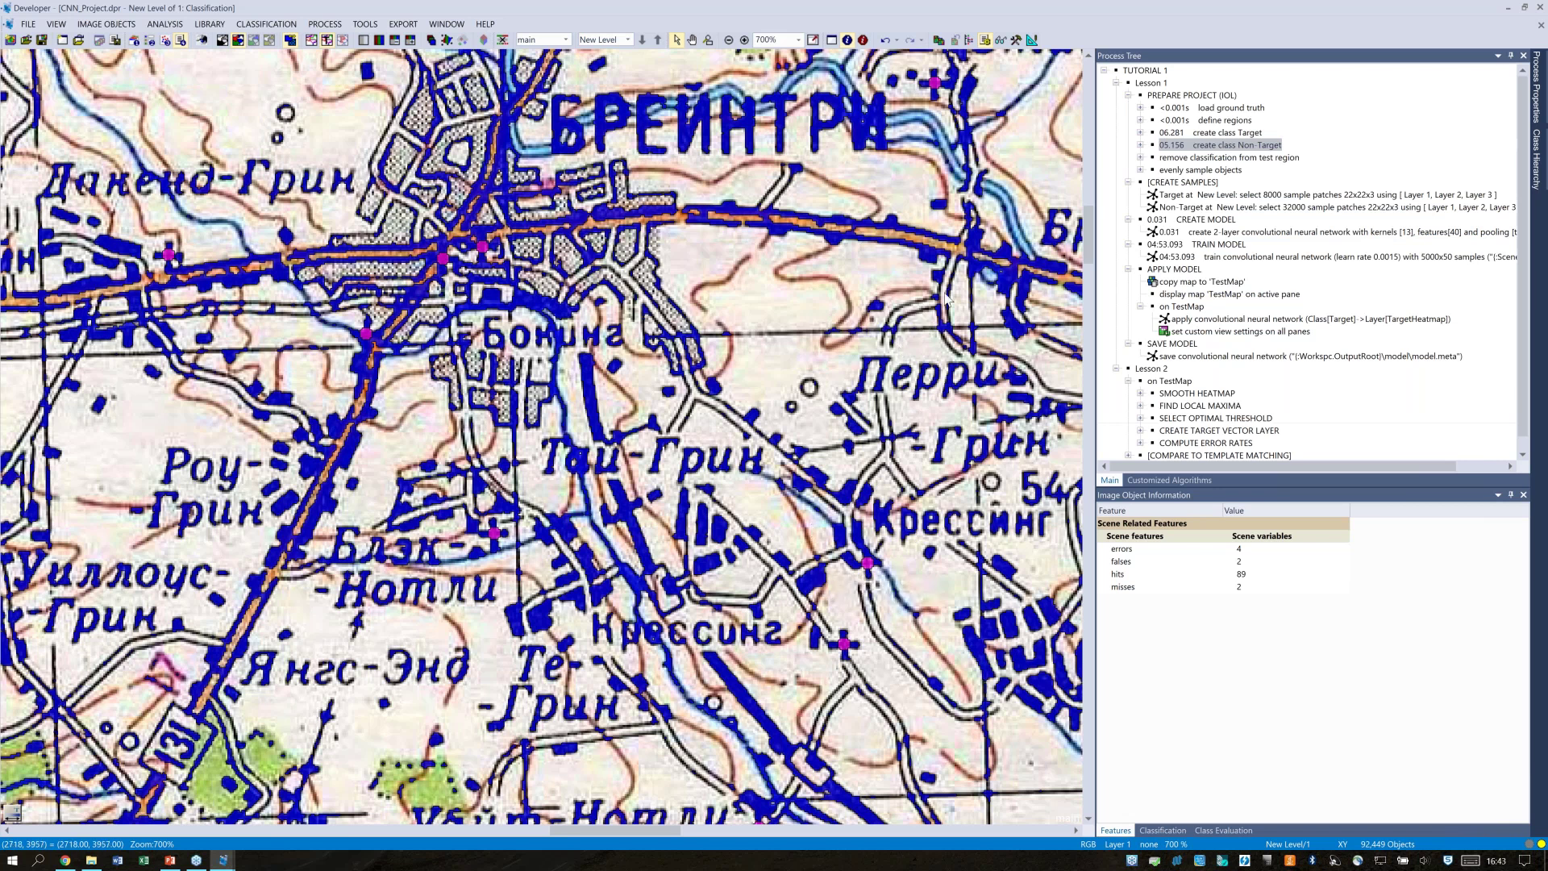
# Execute the remove classification from test region process
pyautogui.click(1180, 160)
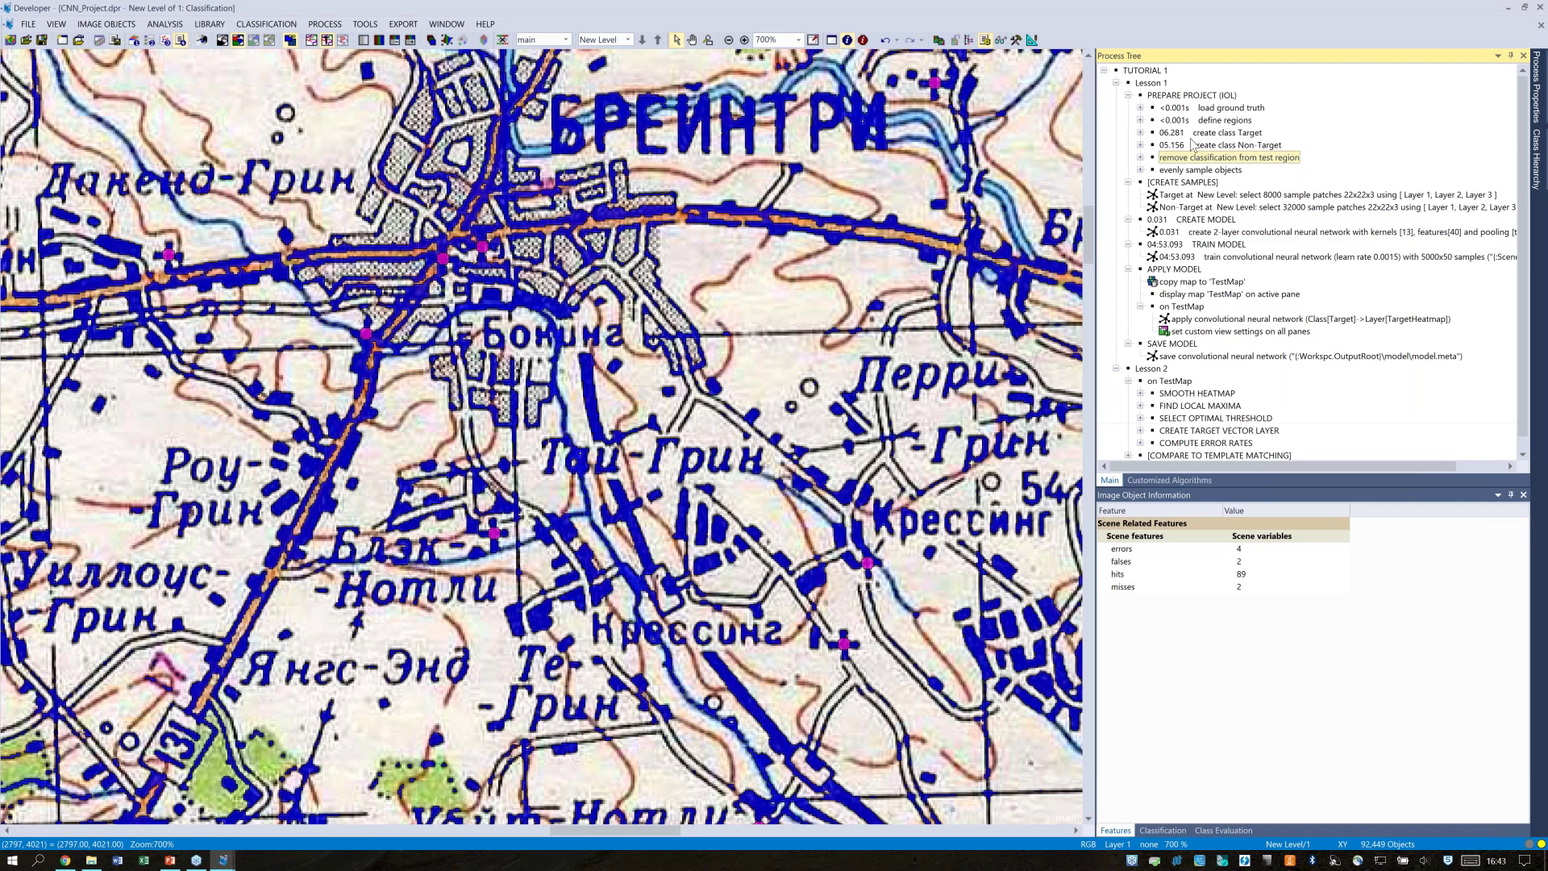
pyautogui.rightClick(1203, 162)
pyautogui.click(1289, 185)
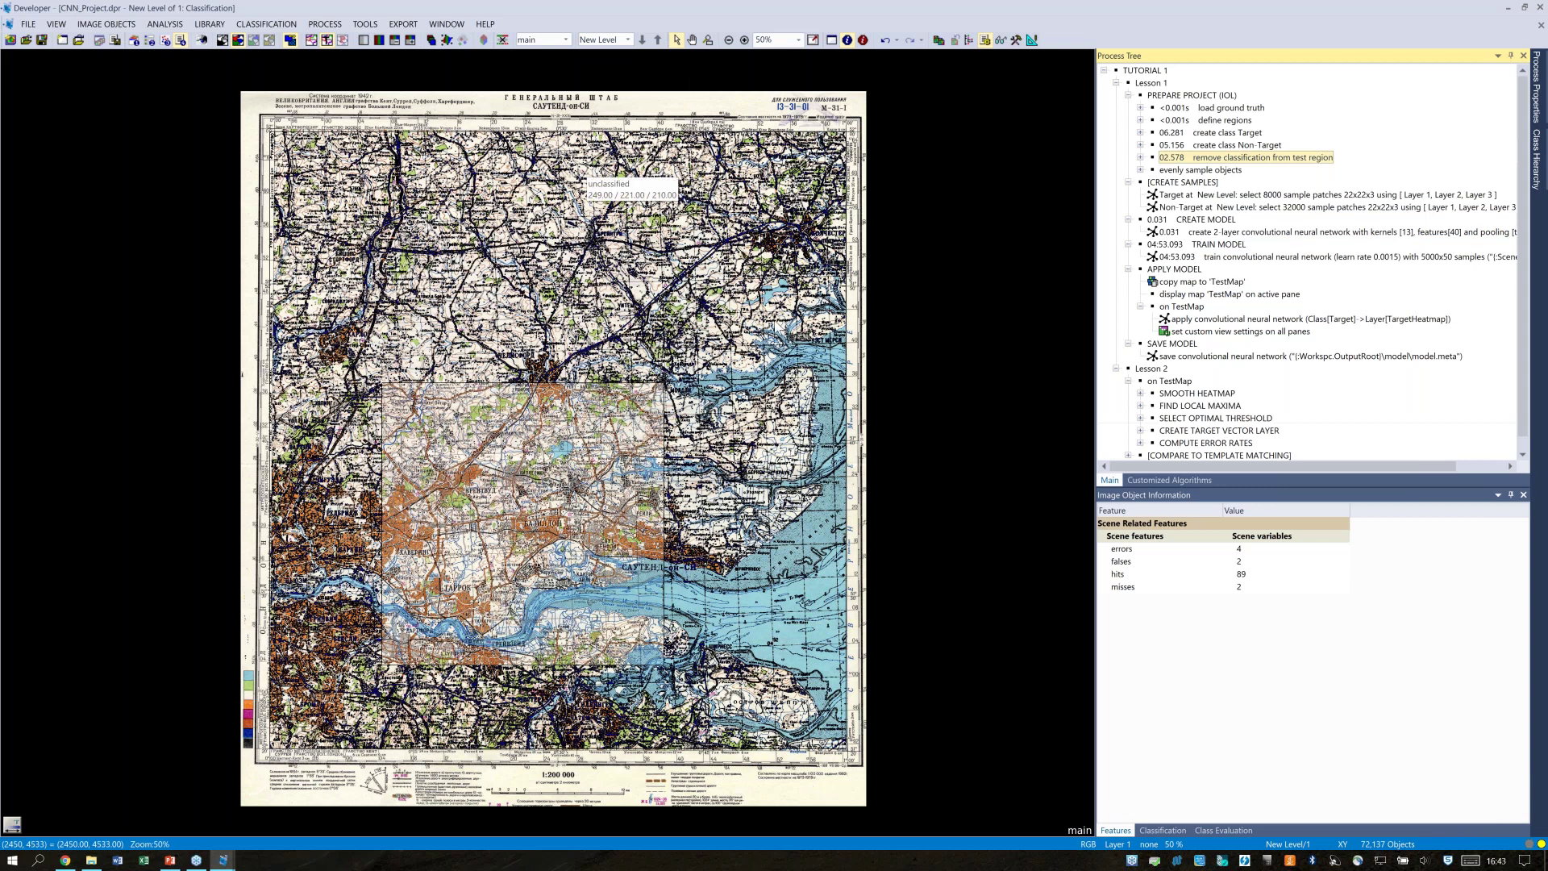
# Execute the evenly sample objects process and inspect individual objects at 1200% around the town of БРЕЙНТРИ
pyautogui.click(1215, 173)
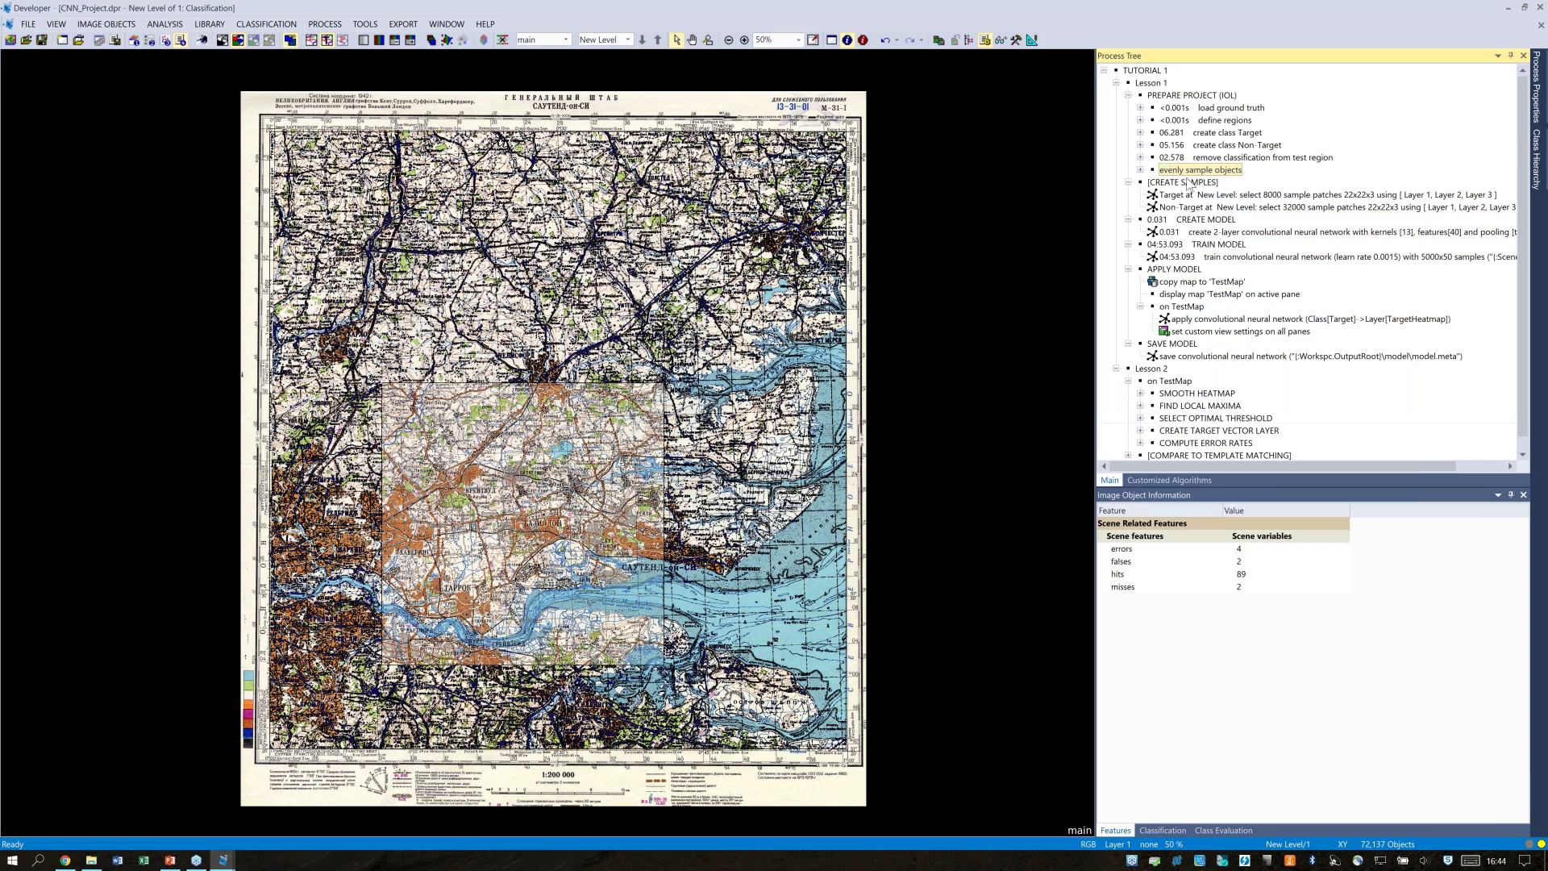
pyautogui.rightClick(1196, 178)
pyautogui.click(1230, 199)
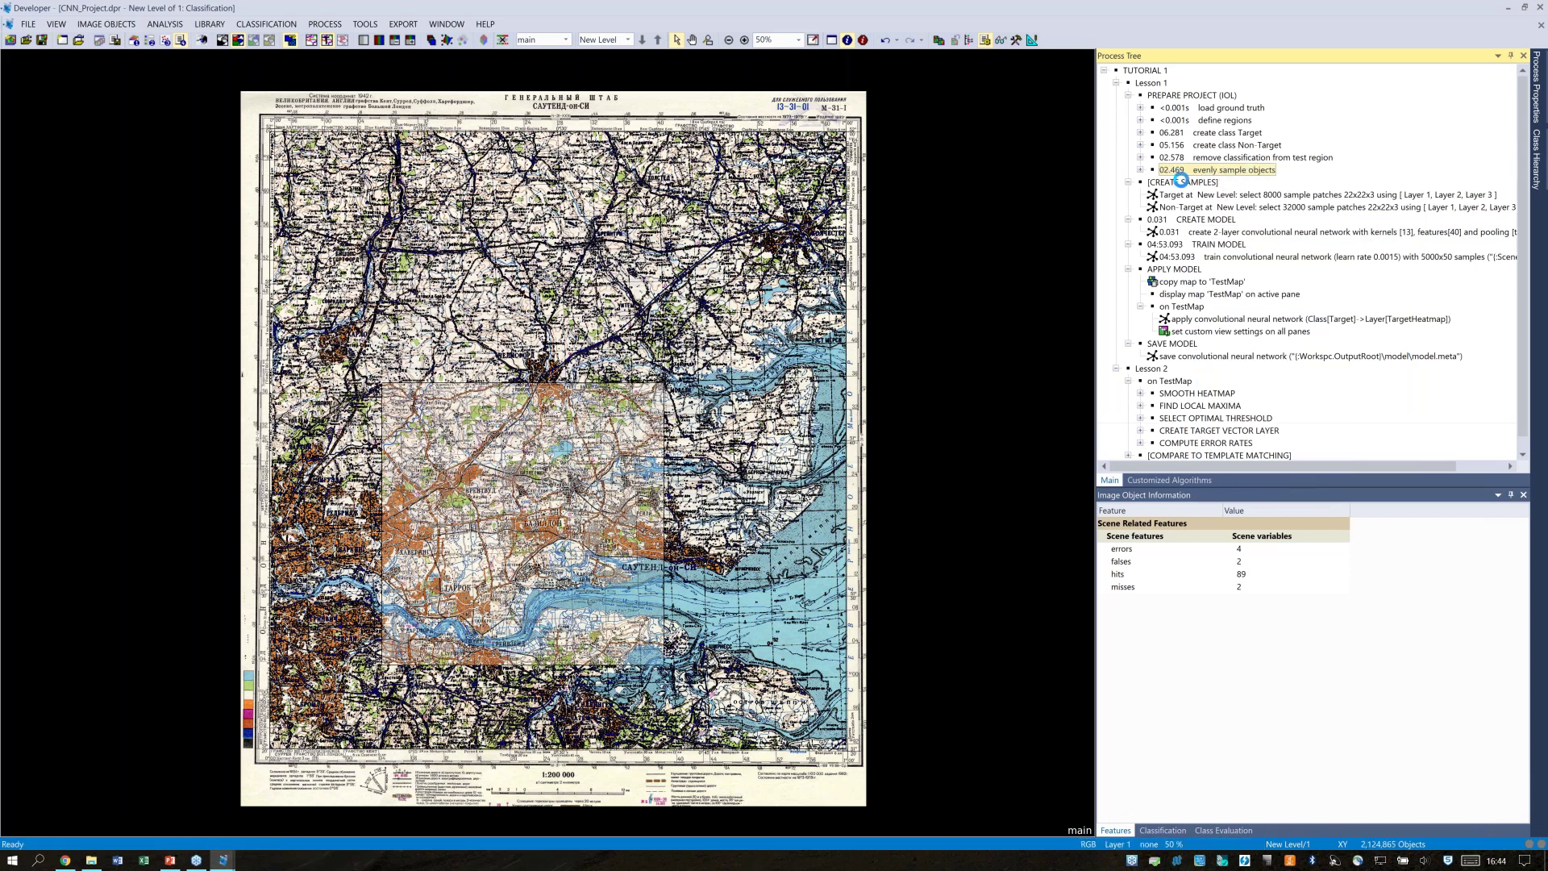
pyautogui.click(867, 340)
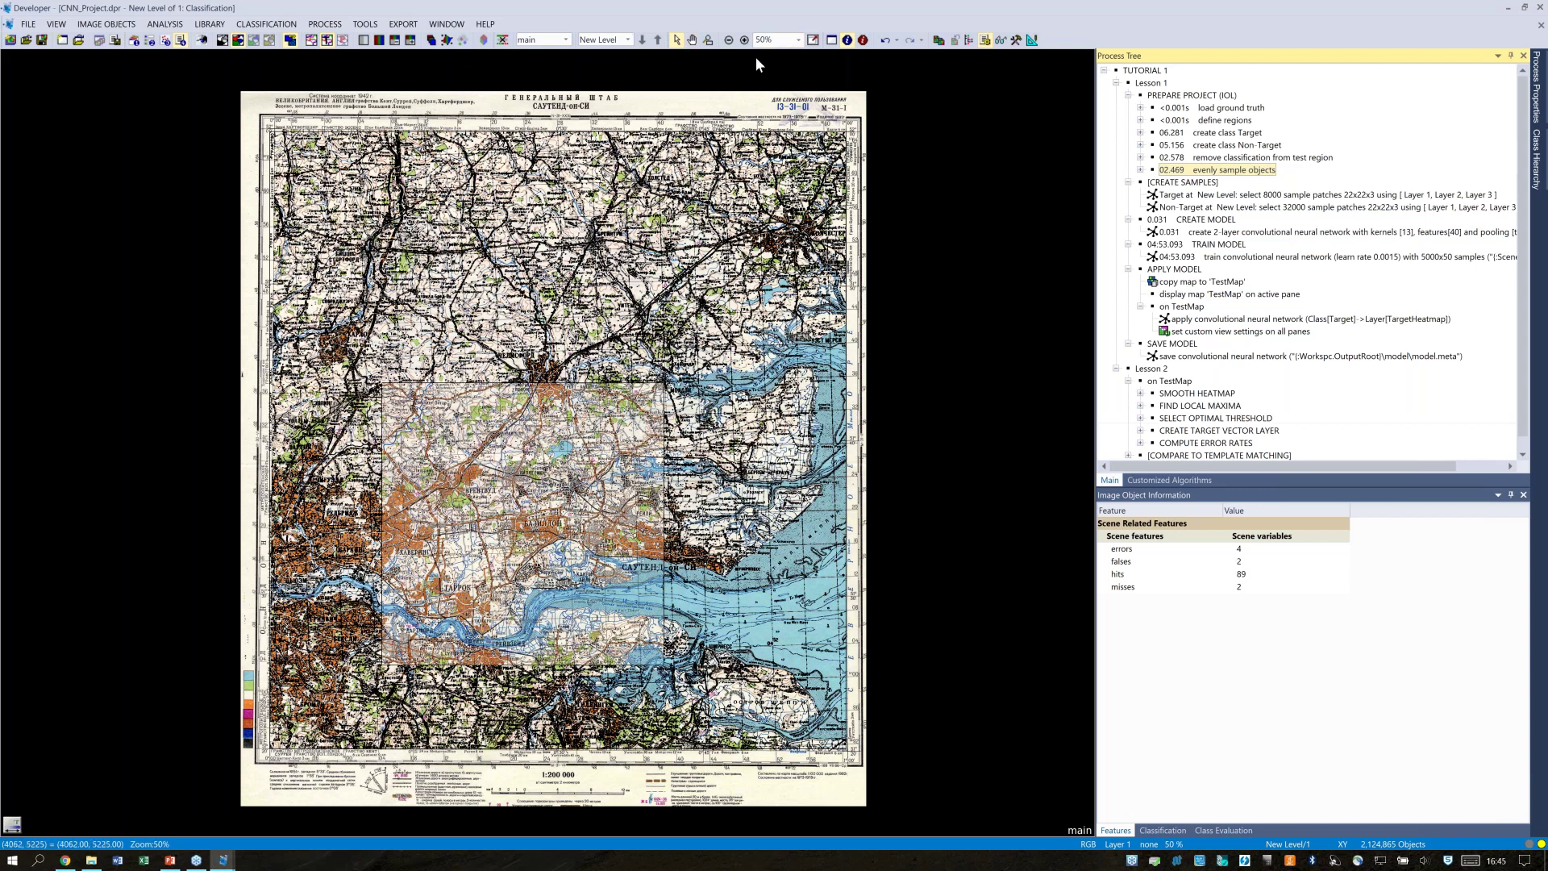
pyautogui.click(707, 39)
pyautogui.moveTo(571, 227); pyautogui.dragTo(602, 258)
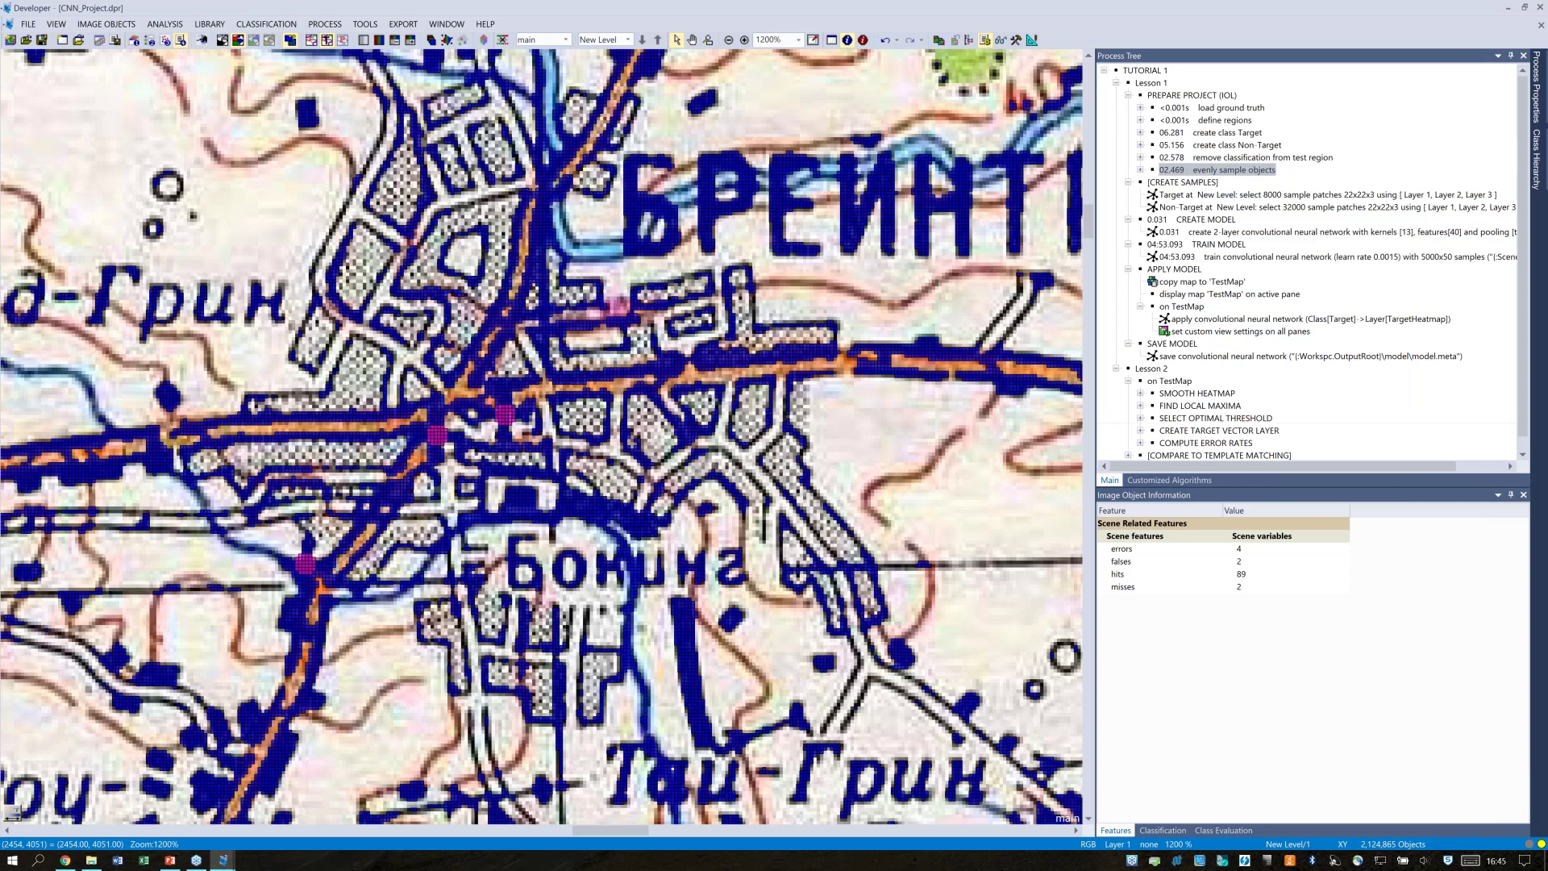
pyautogui.click(440, 507)
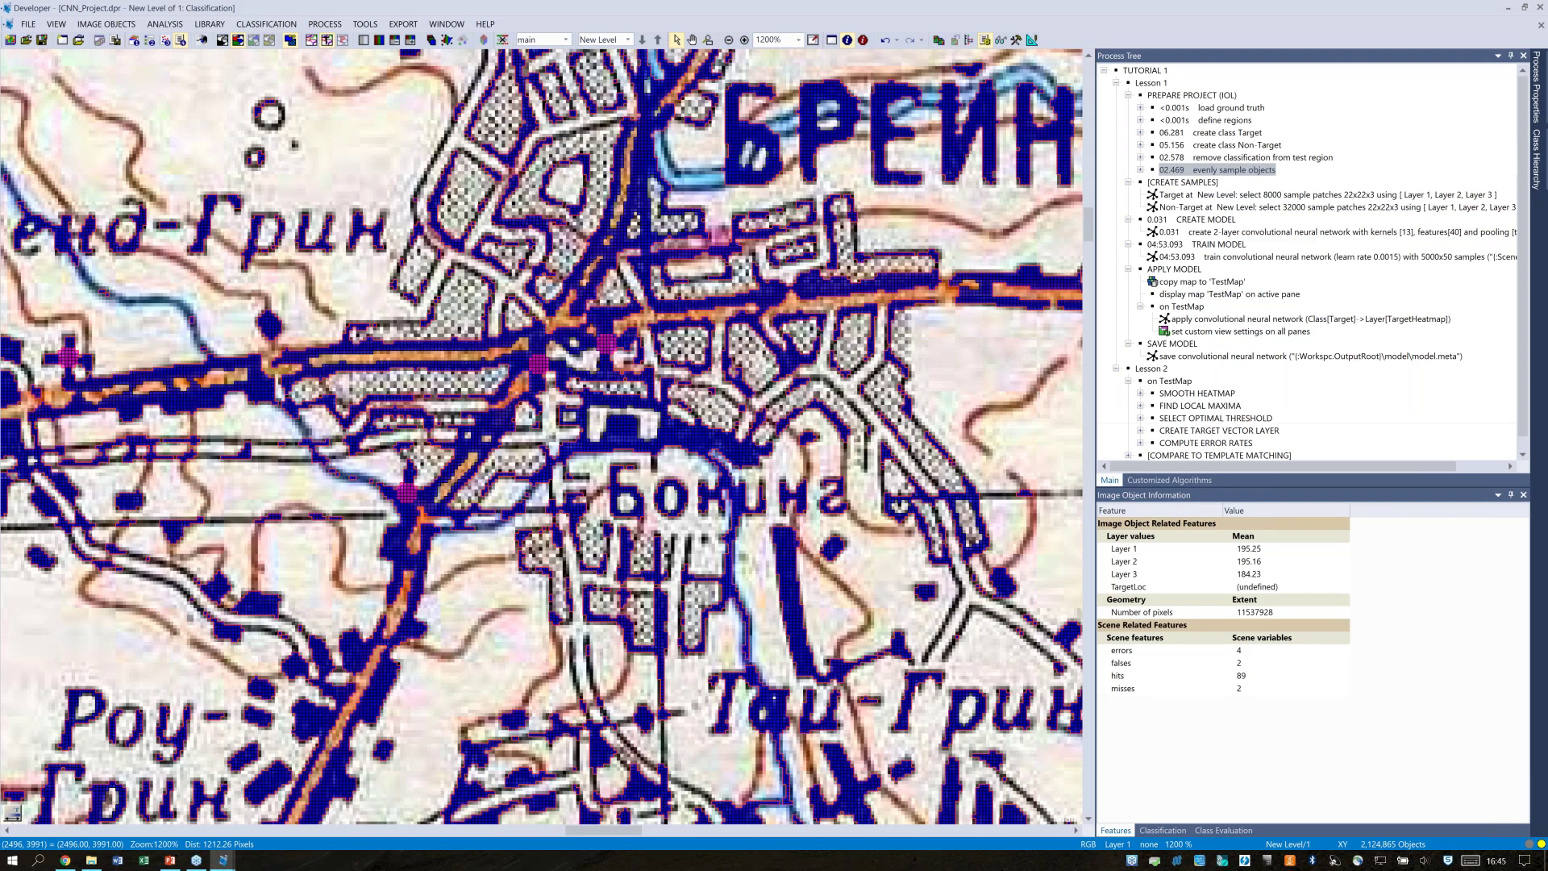
pyautogui.click(610, 360)
pyautogui.click(808, 284)
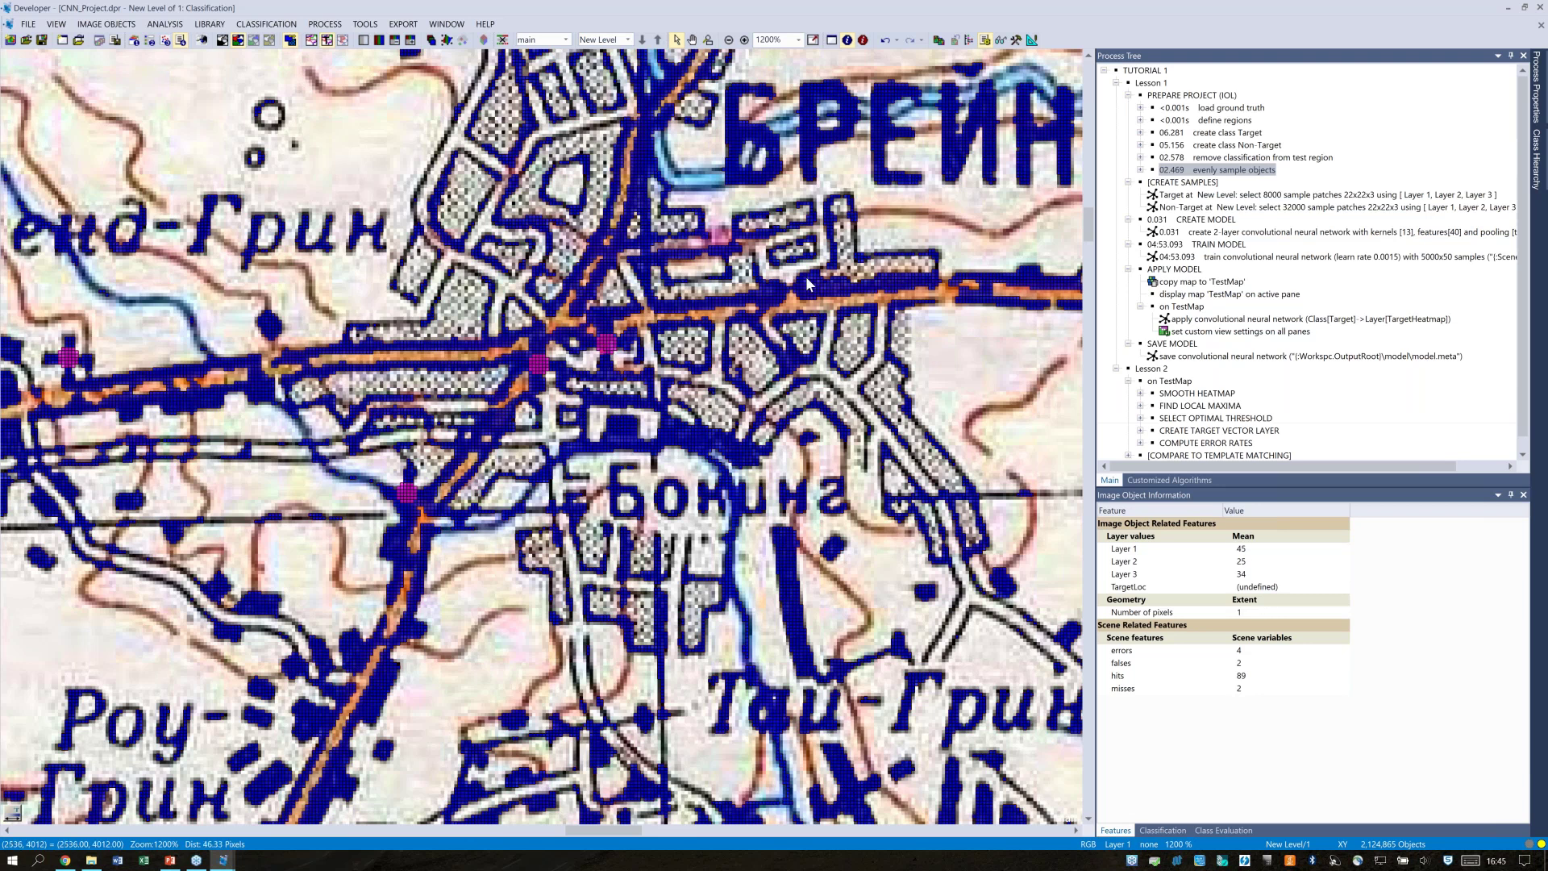
# Review the Target sample patch process under CREATE SAMPLES, including its algorithm, patch size, image layers and sample folder, and close it without changes
pyautogui.rightClick(1209, 184)
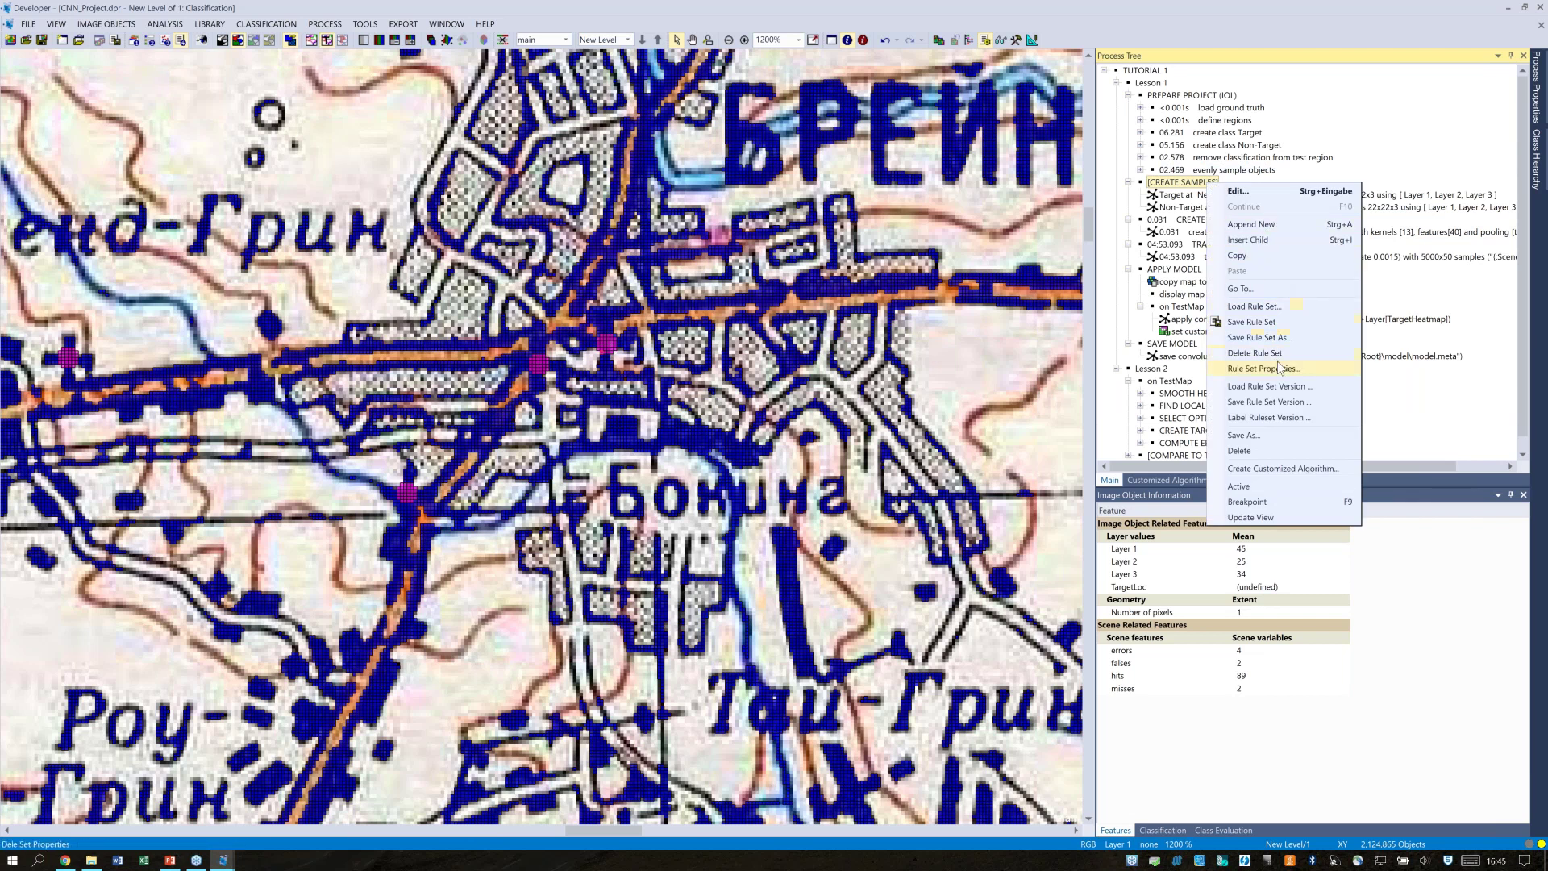
pyautogui.click(1318, 53)
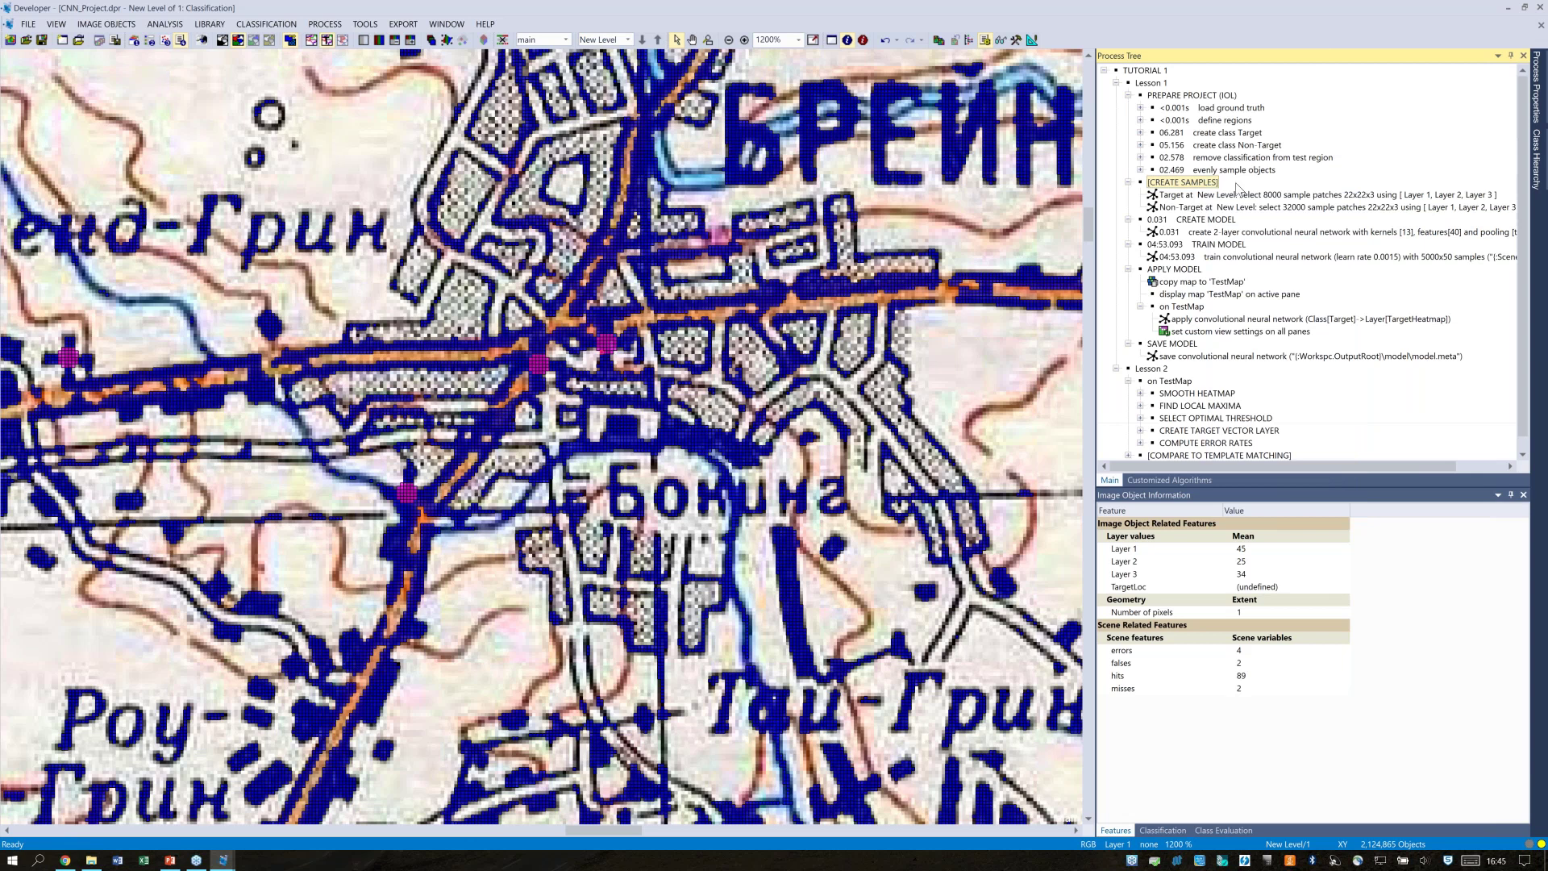
pyautogui.click(1265, 198)
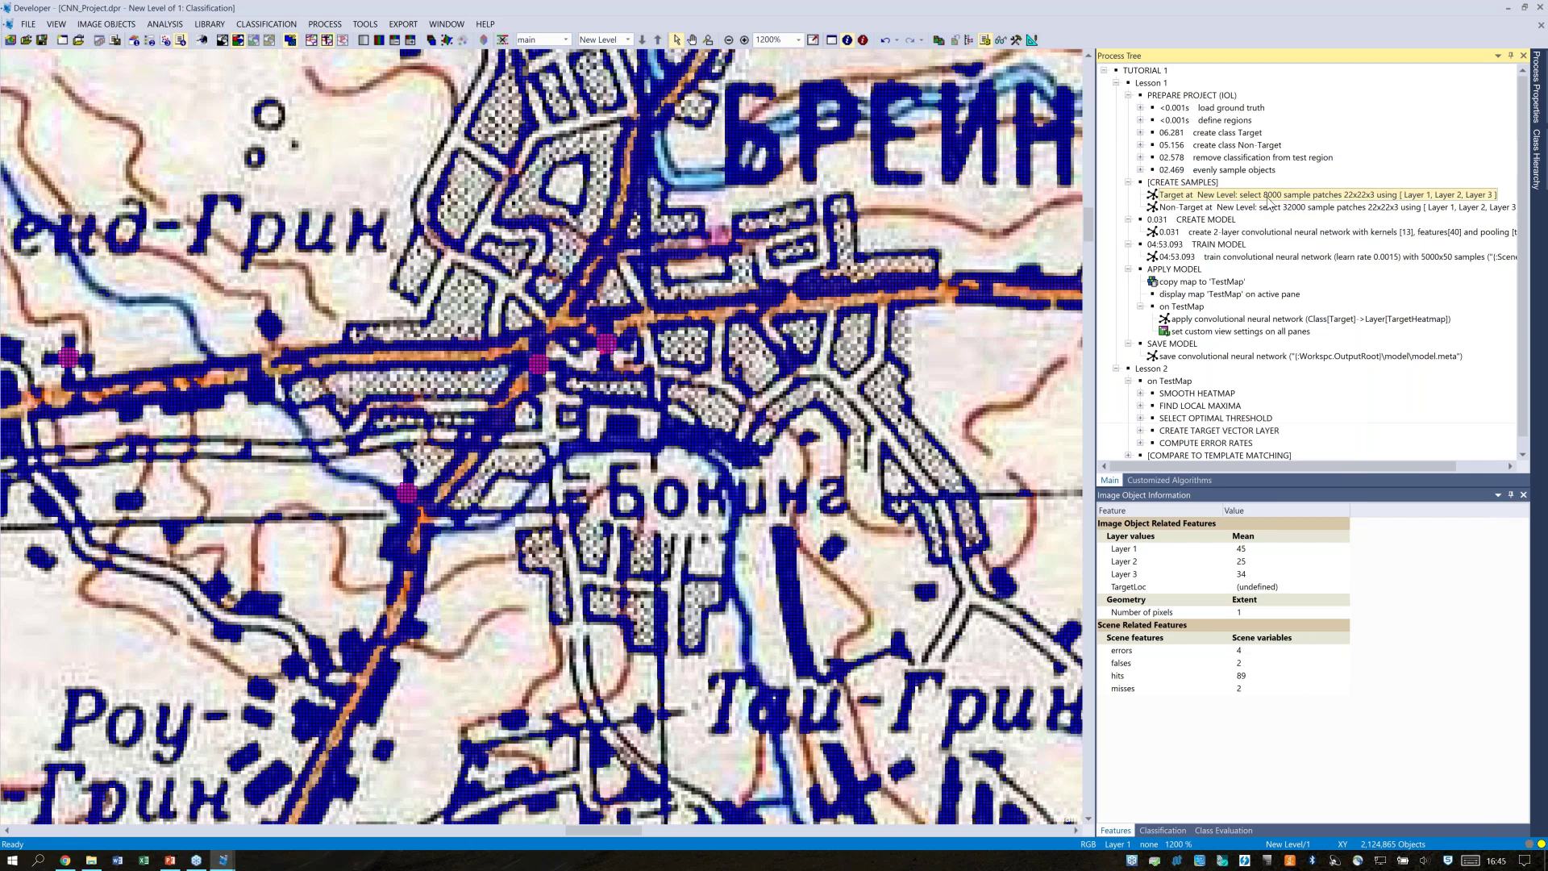
pyautogui.doubleClick(1281, 201)
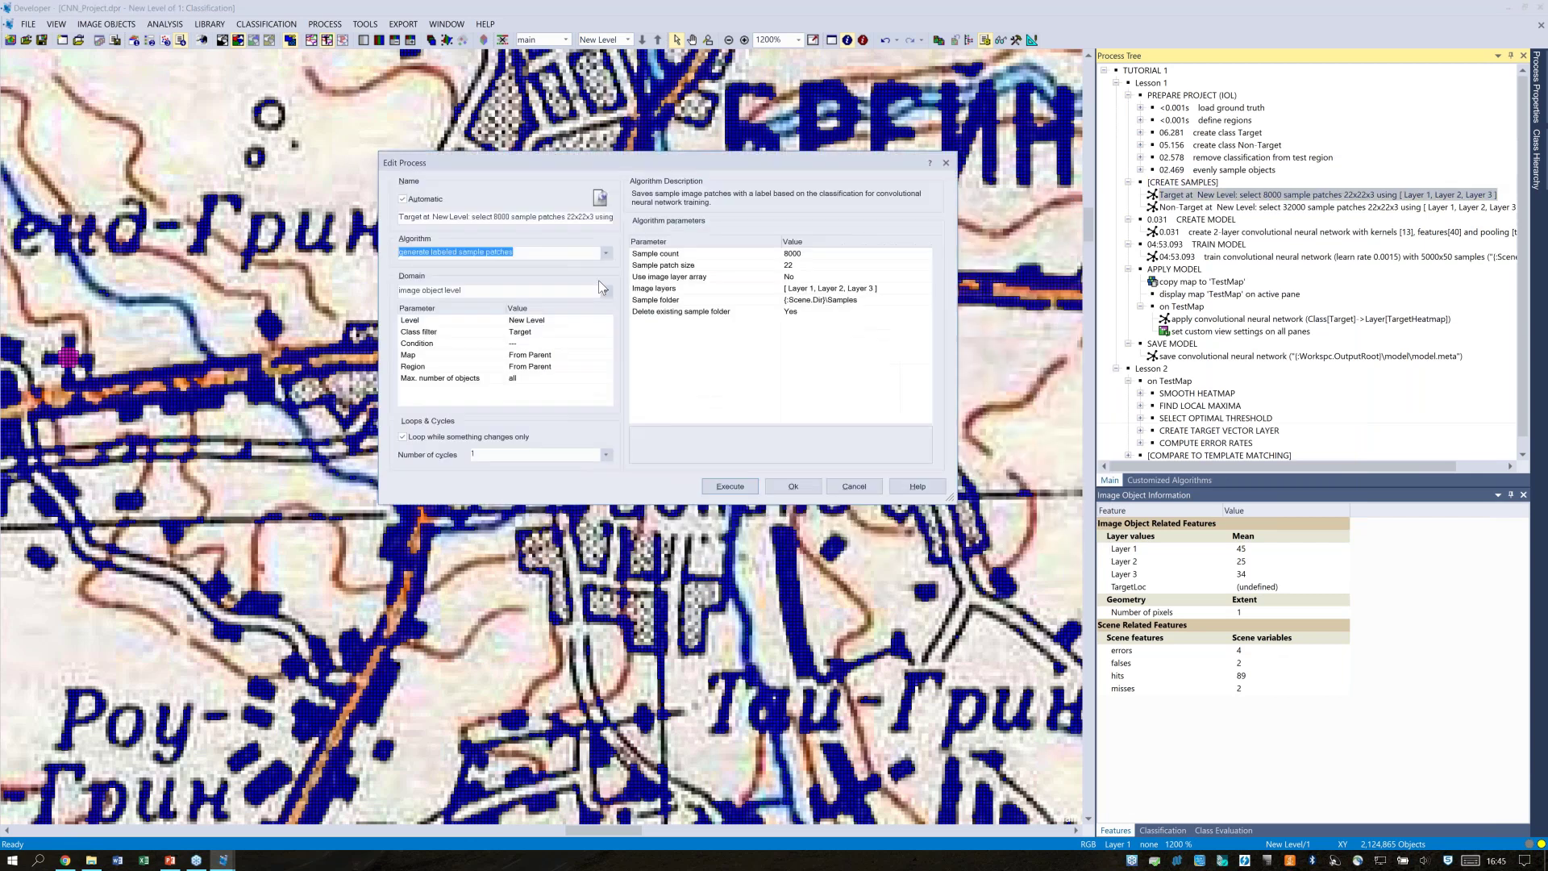
pyautogui.click(608, 256)
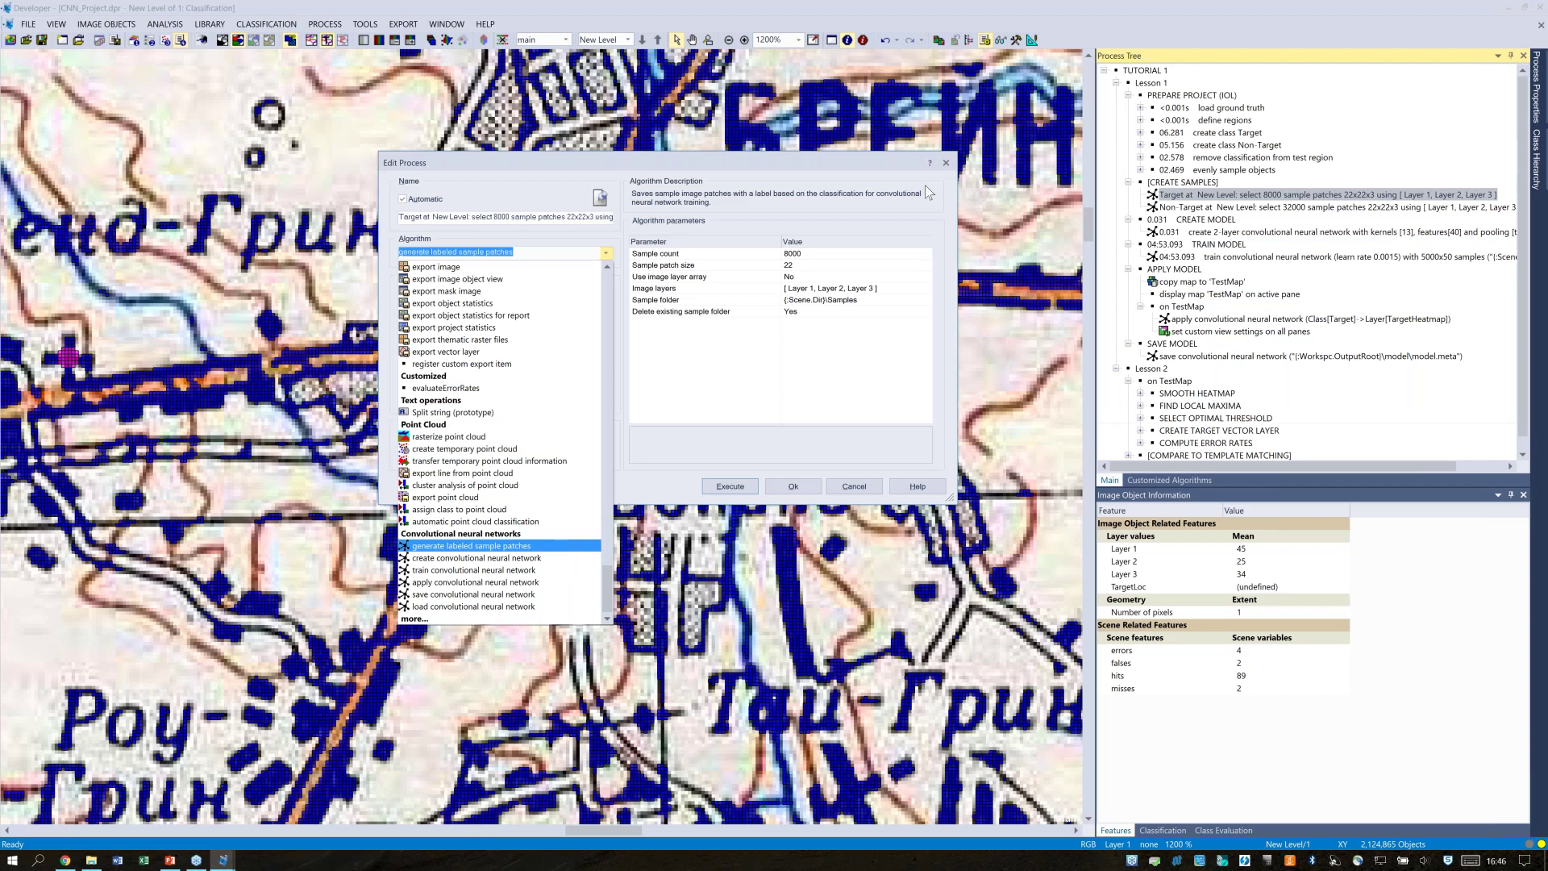
pyautogui.click(844, 161)
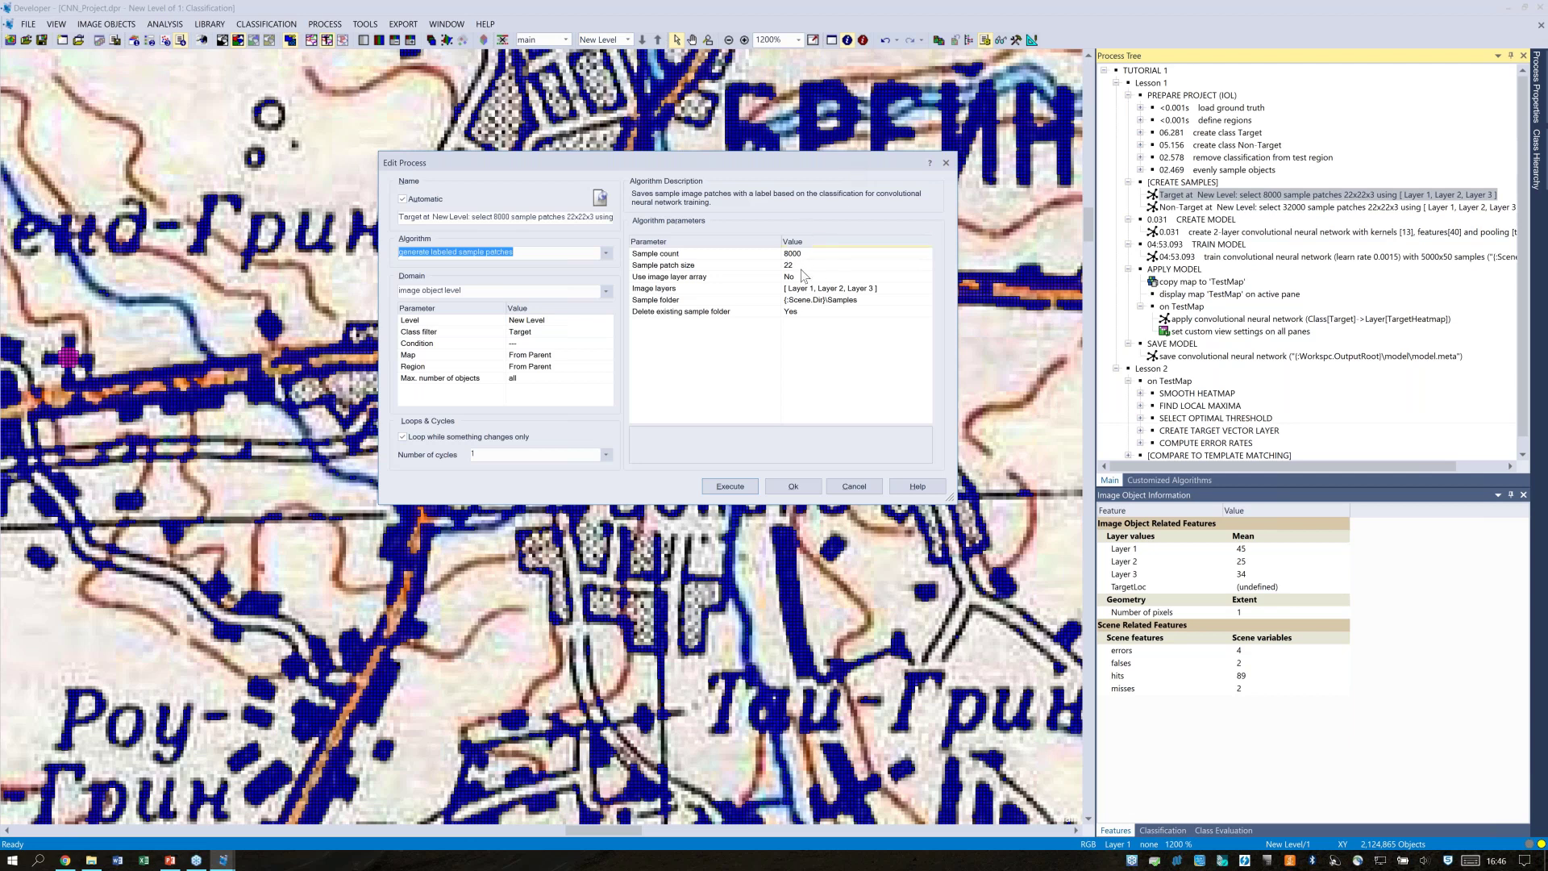
pyautogui.click(725, 269)
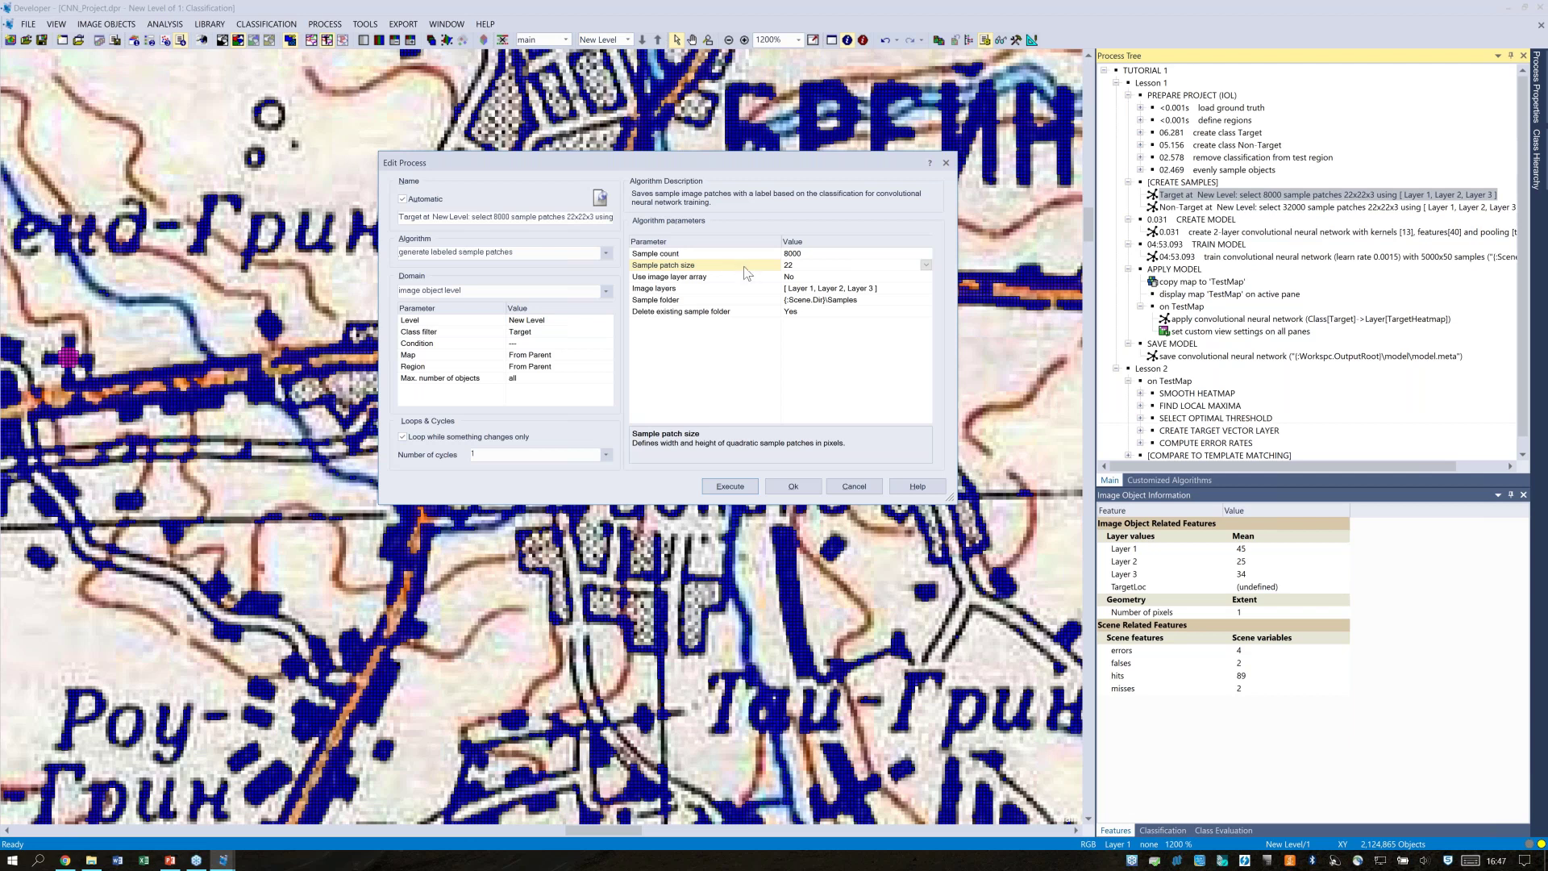
pyautogui.click(704, 289)
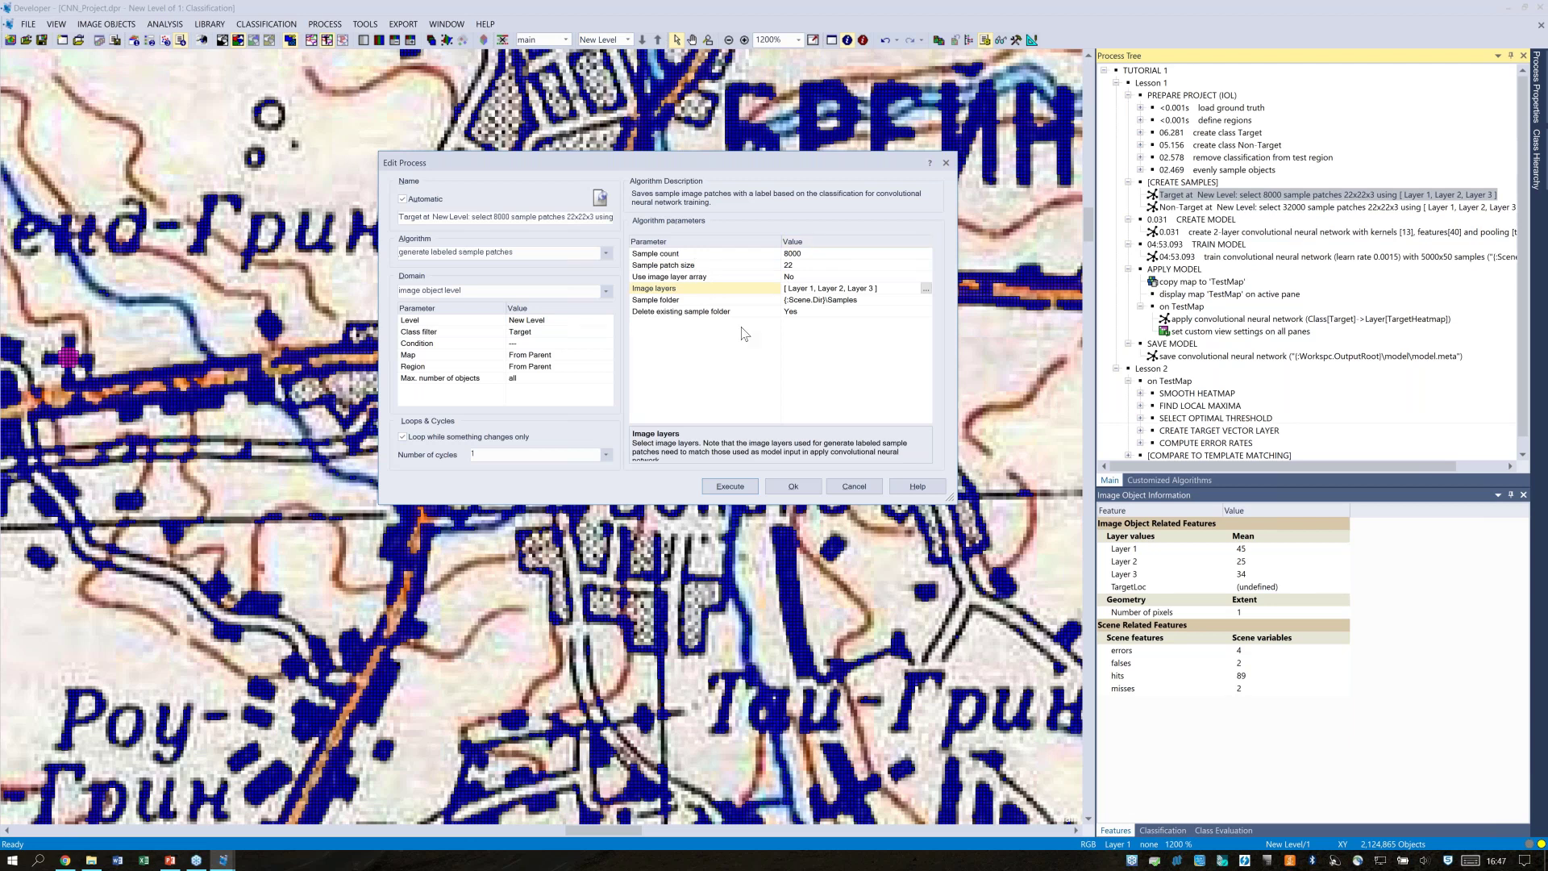
pyautogui.click(669, 304)
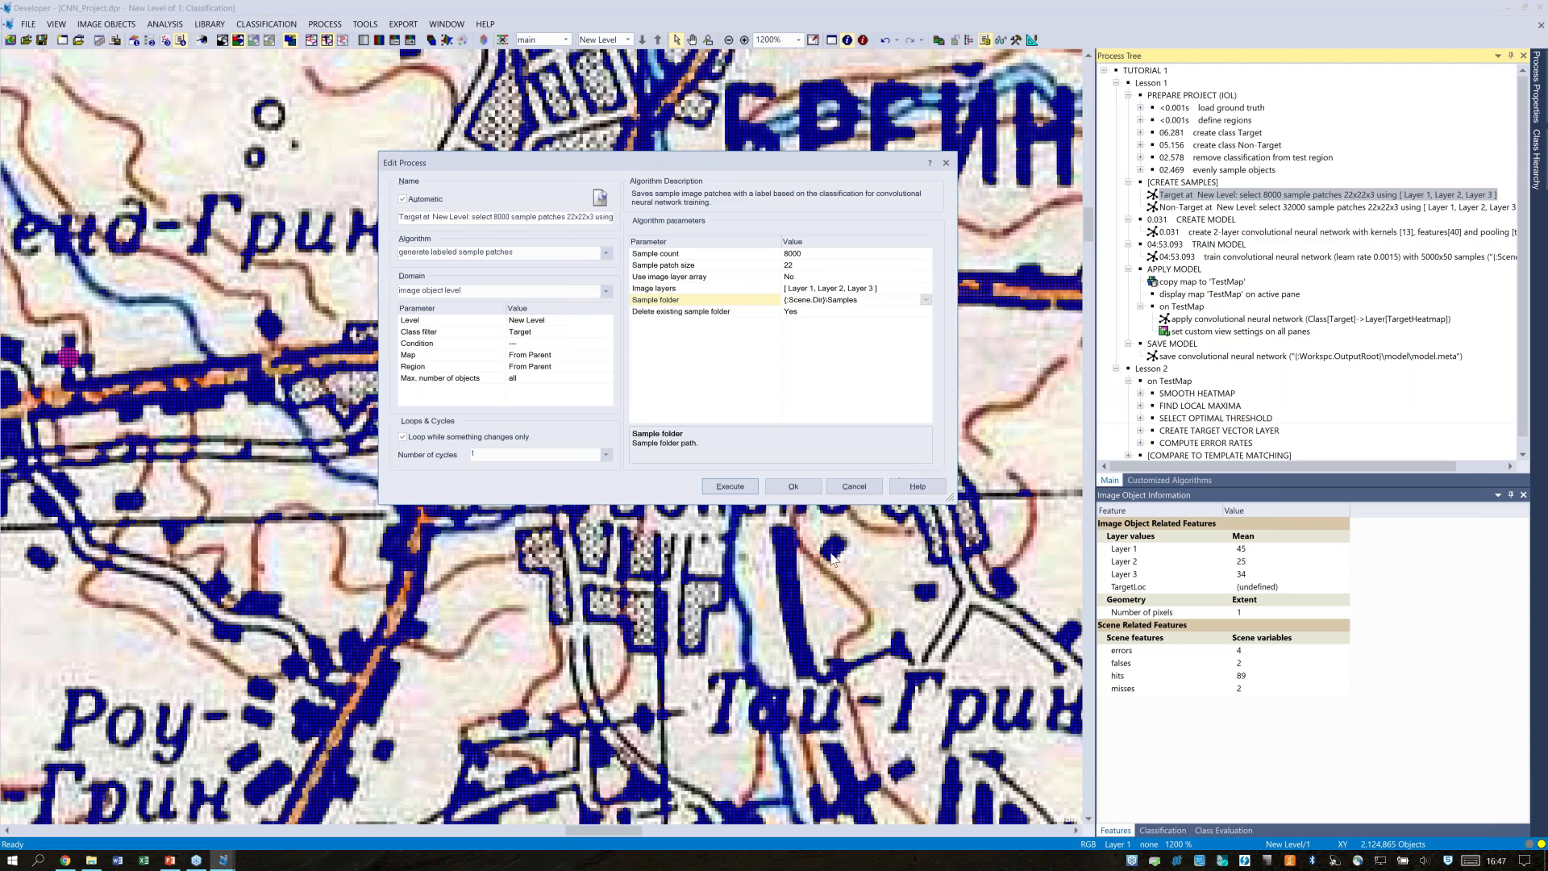
pyautogui.click(863, 491)
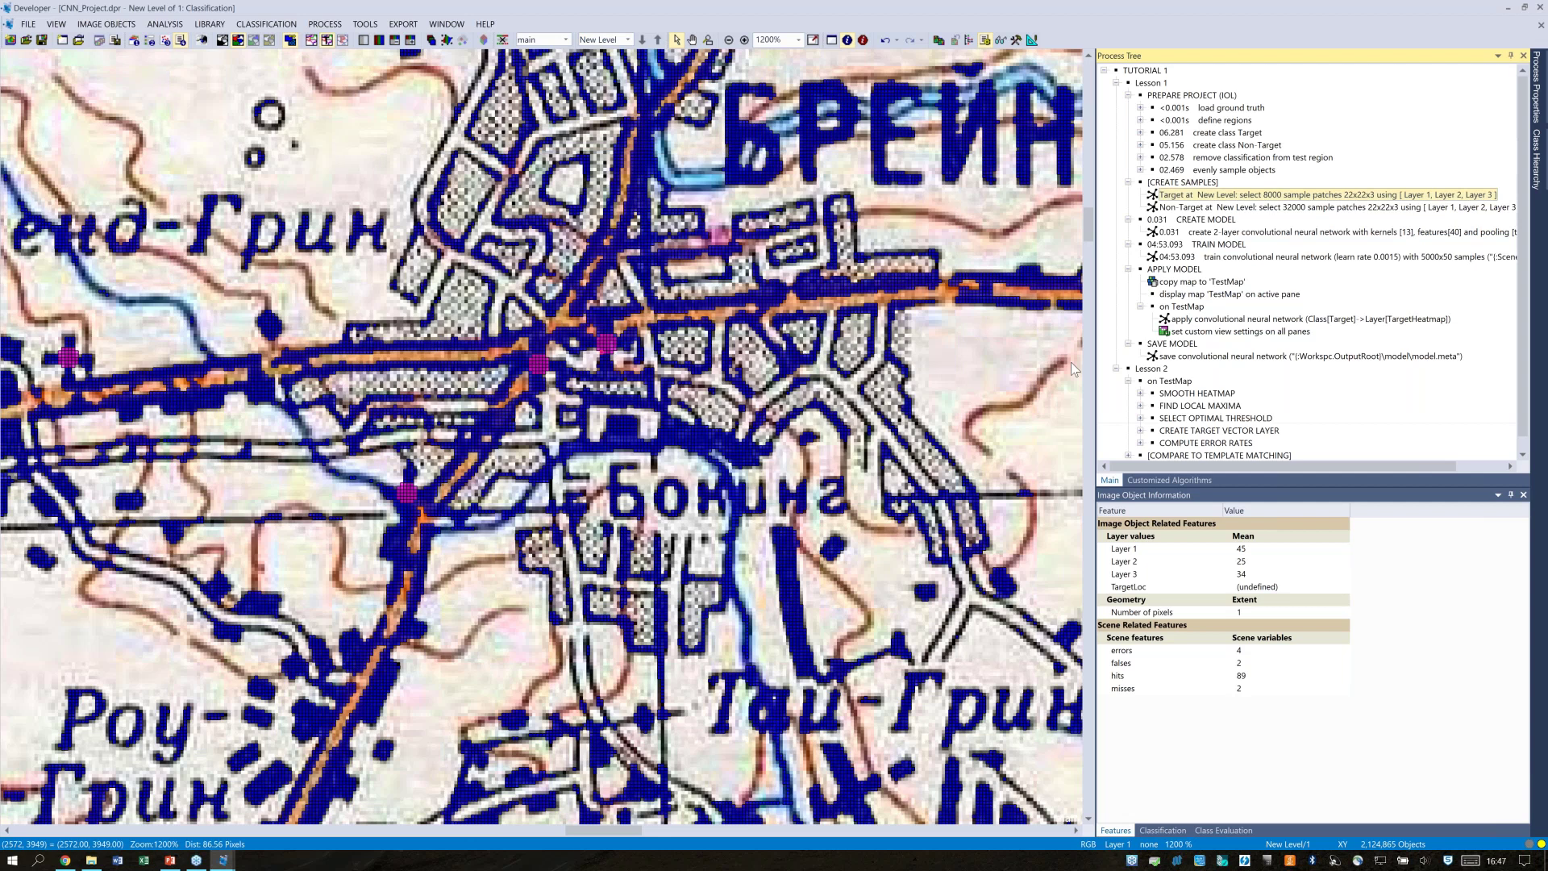
# Review the parameters of the Non-Target sample patch process, including its image layers, and close it without changes
pyautogui.click(1235, 210)
pyautogui.doubleClick(1235, 210)
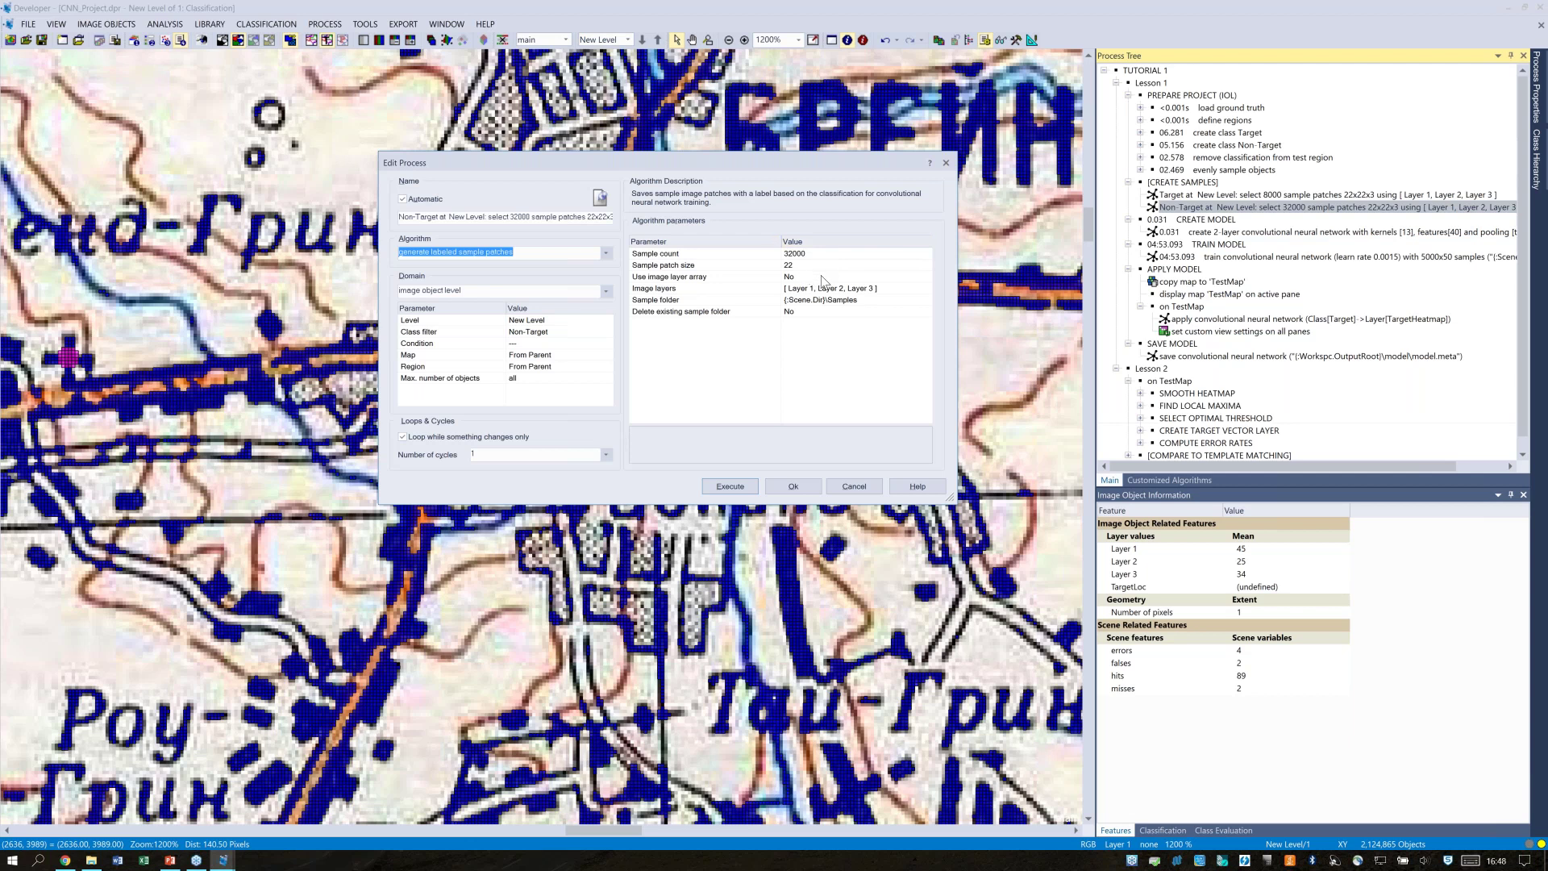
pyautogui.click(707, 292)
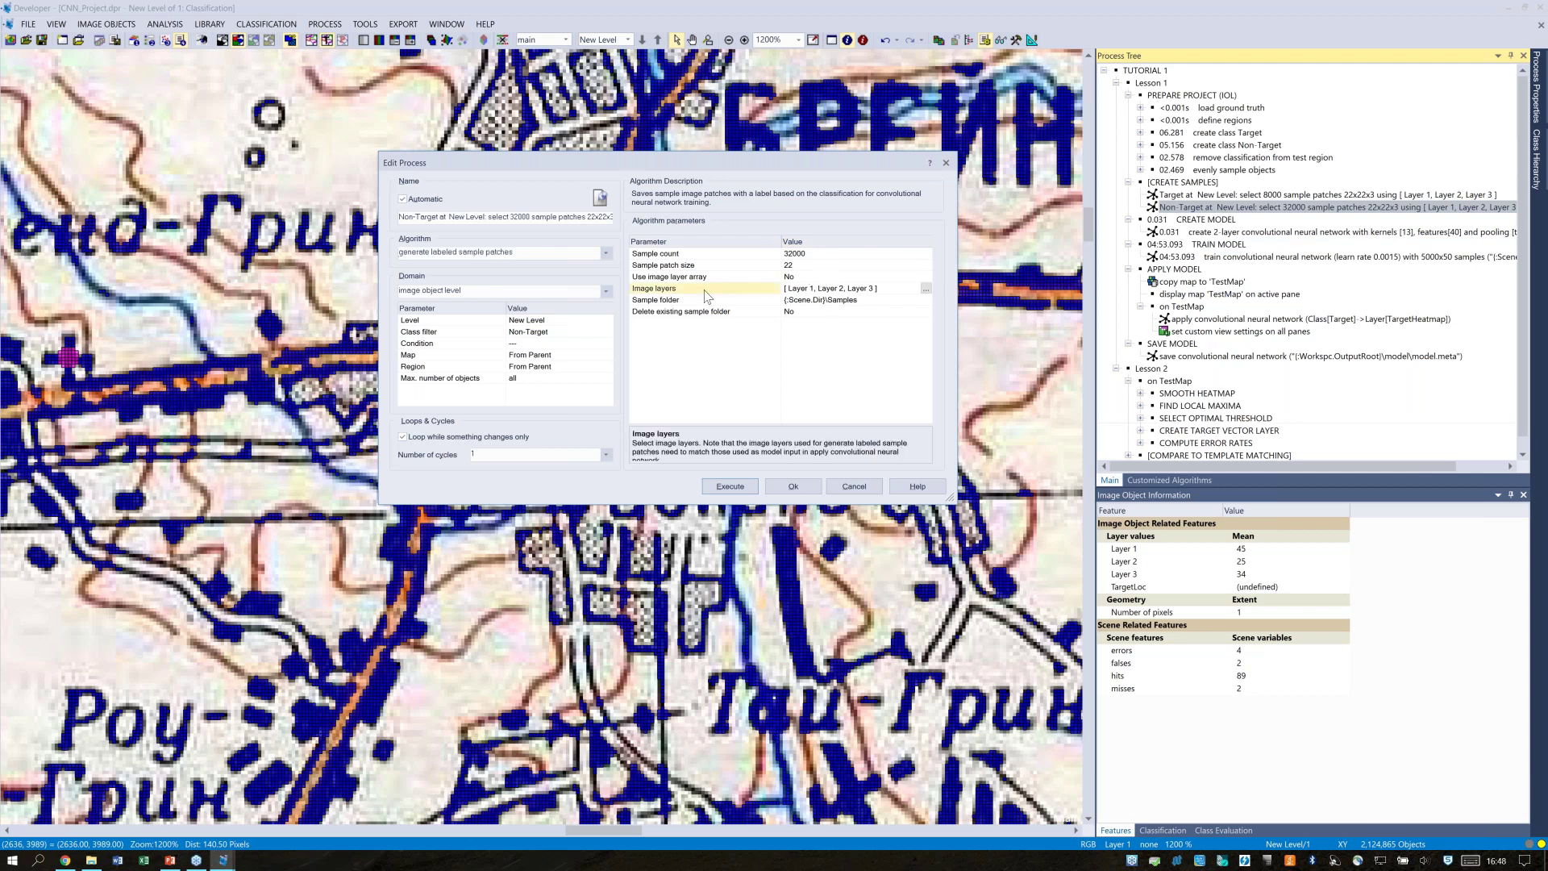
pyautogui.click(856, 488)
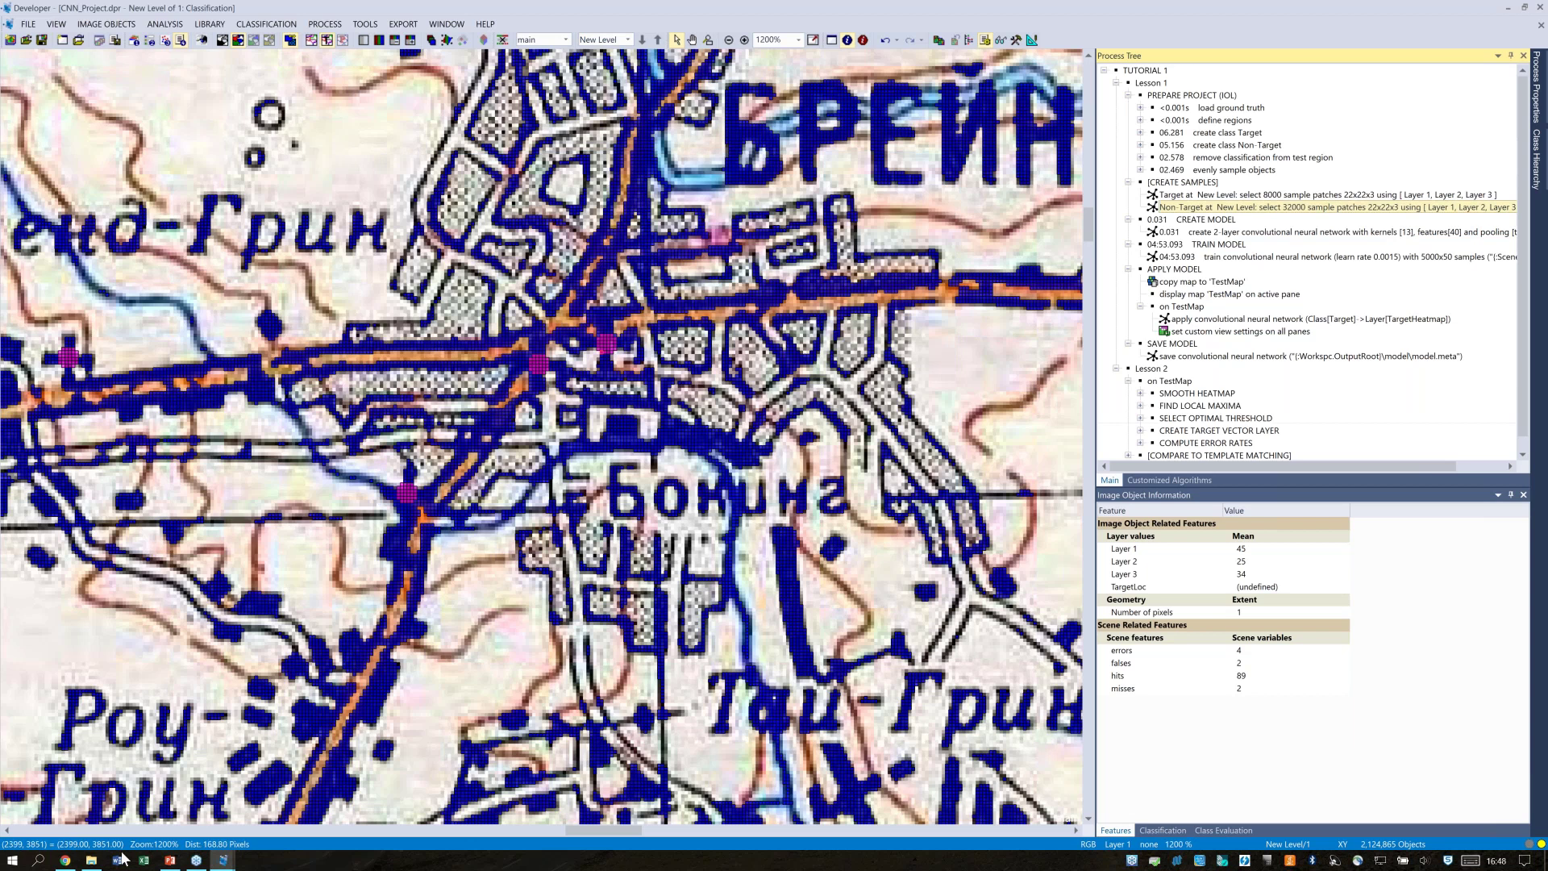
# Switch to File Explorer and inspect the Target sample patches in folder 0 of the project's Samples folder
pyautogui.click(98, 862)
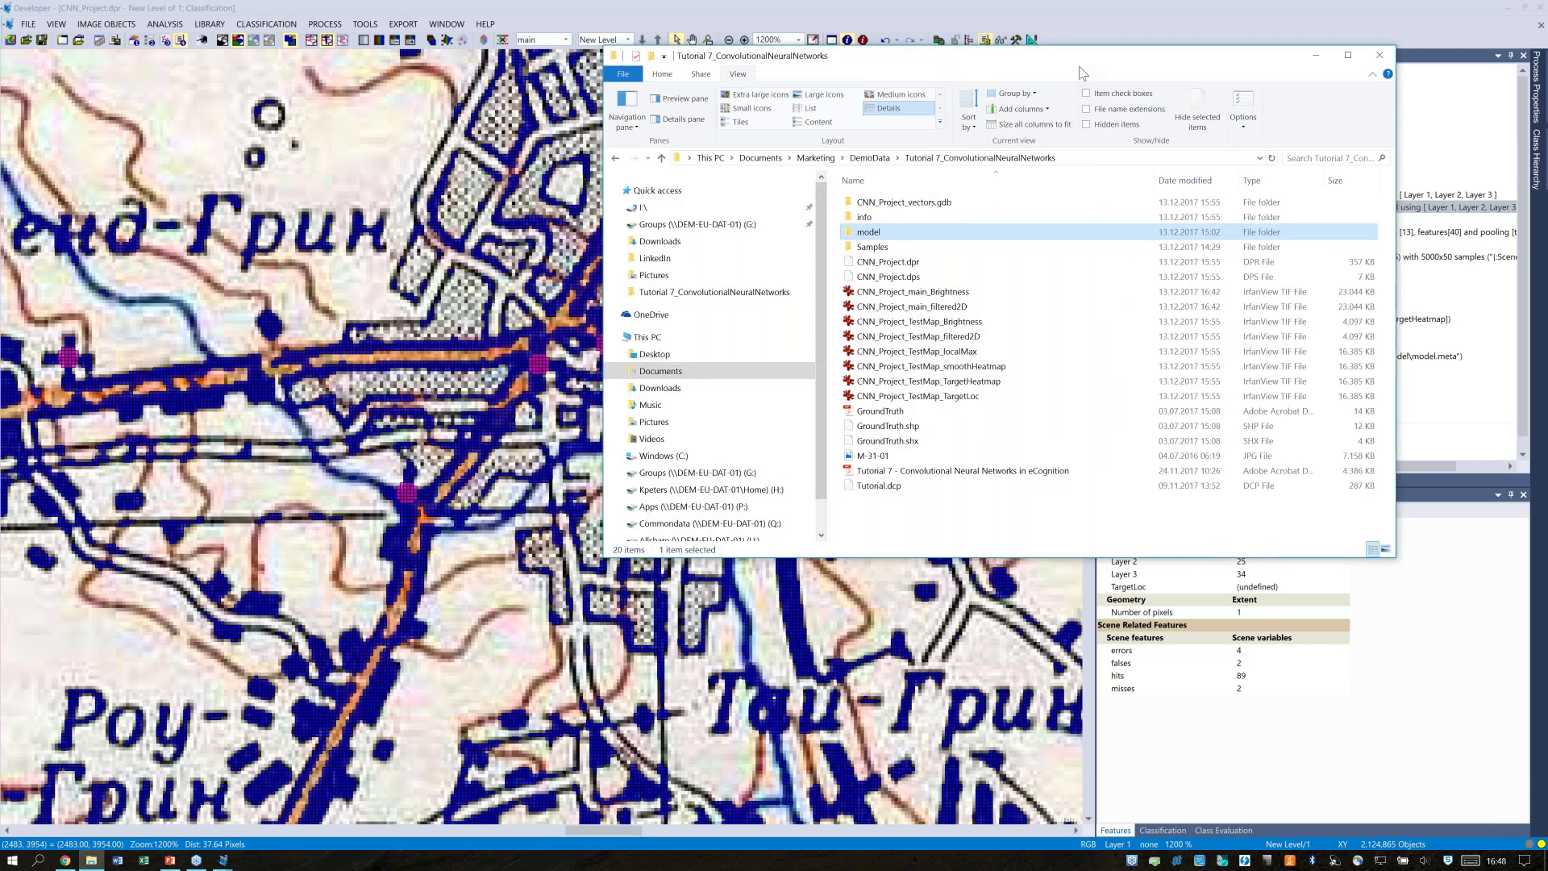
pyautogui.moveTo(1081, 72); pyautogui.dragTo(790, 116)
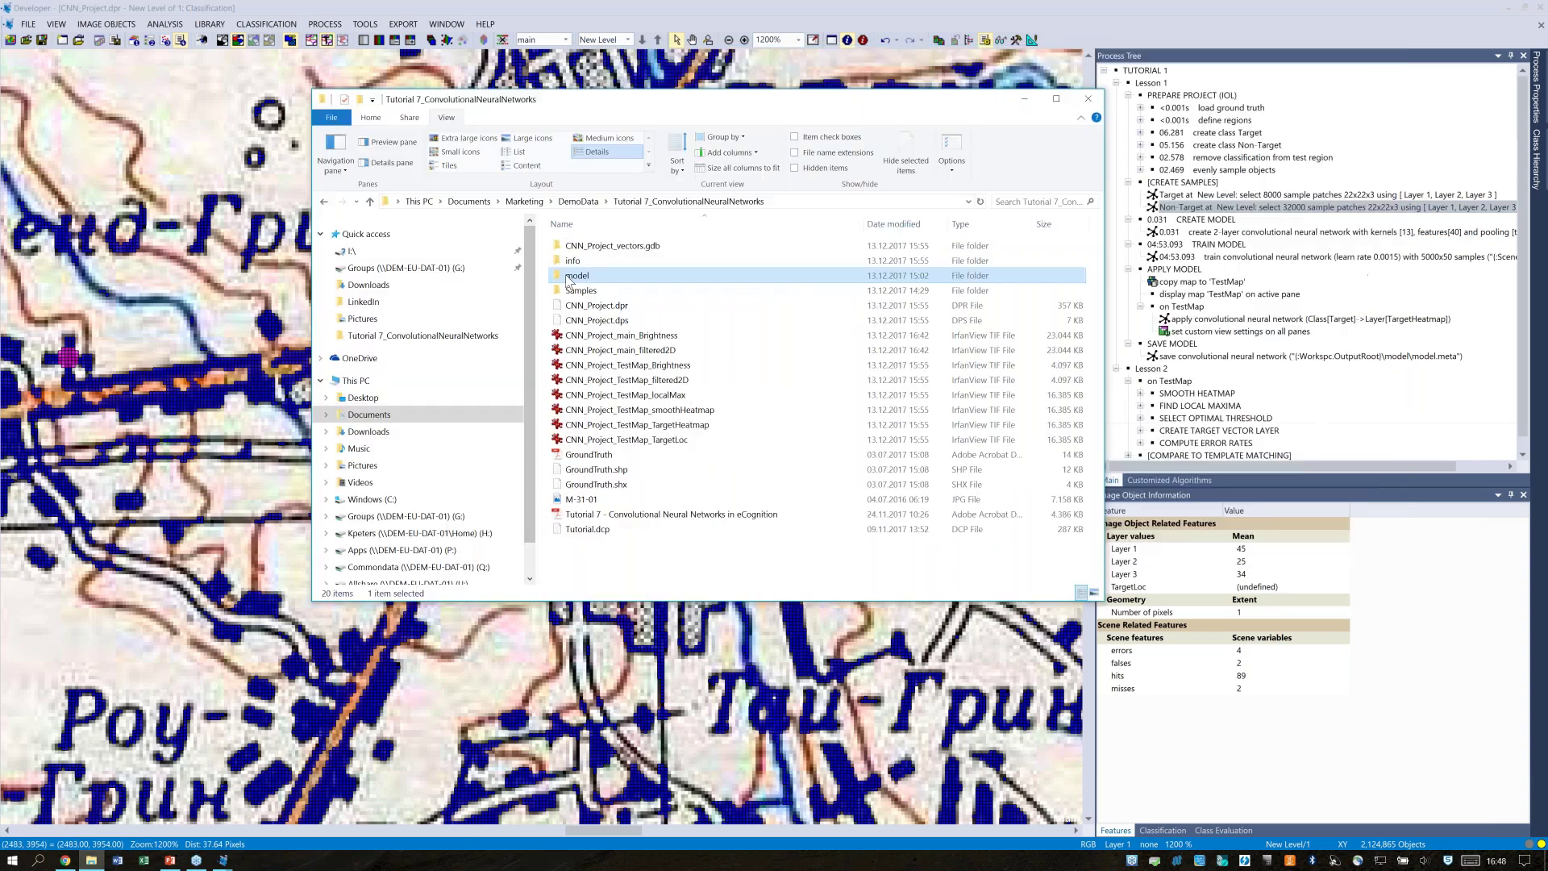
pyautogui.doubleClick(574, 288)
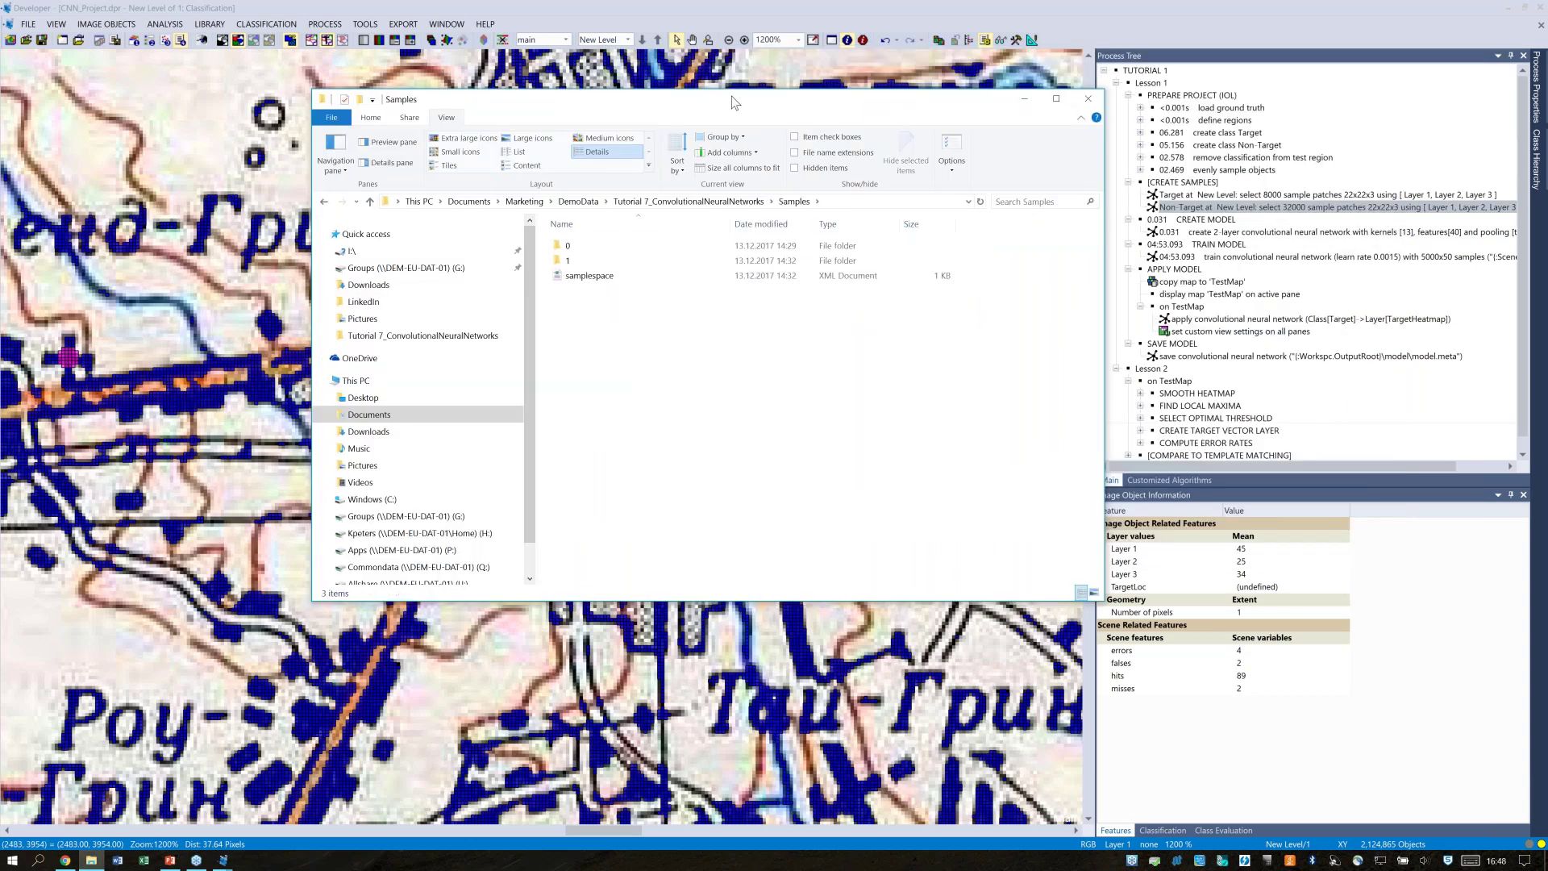
pyautogui.moveTo(735, 110); pyautogui.dragTo(722, 134)
pyautogui.doubleClick(597, 265)
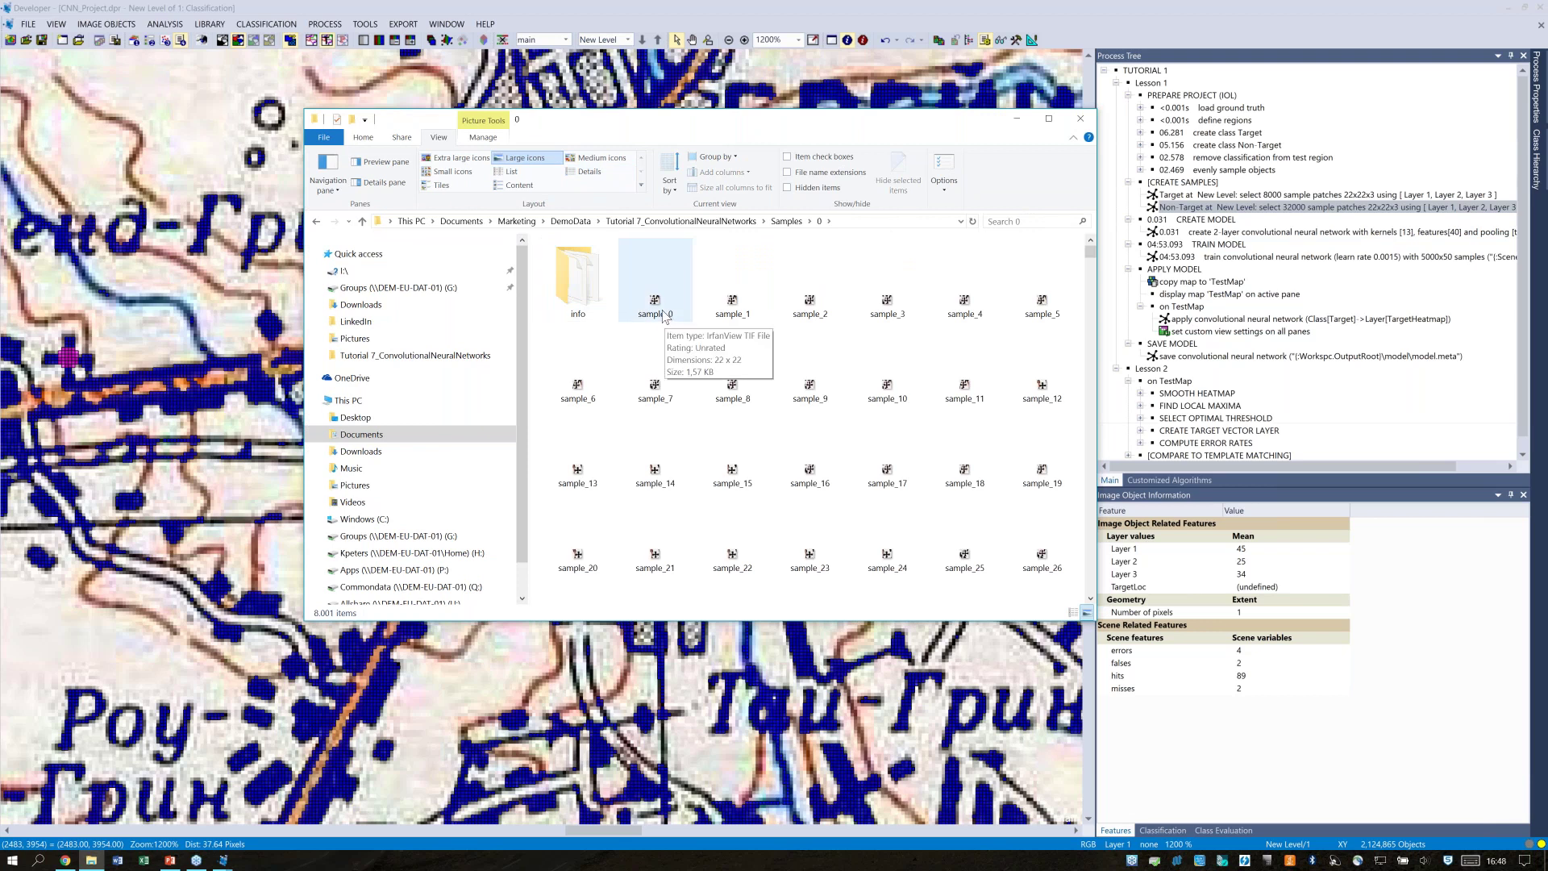
pyautogui.click(730, 312)
pyautogui.click(814, 317)
pyautogui.click(895, 320)
pyautogui.click(961, 318)
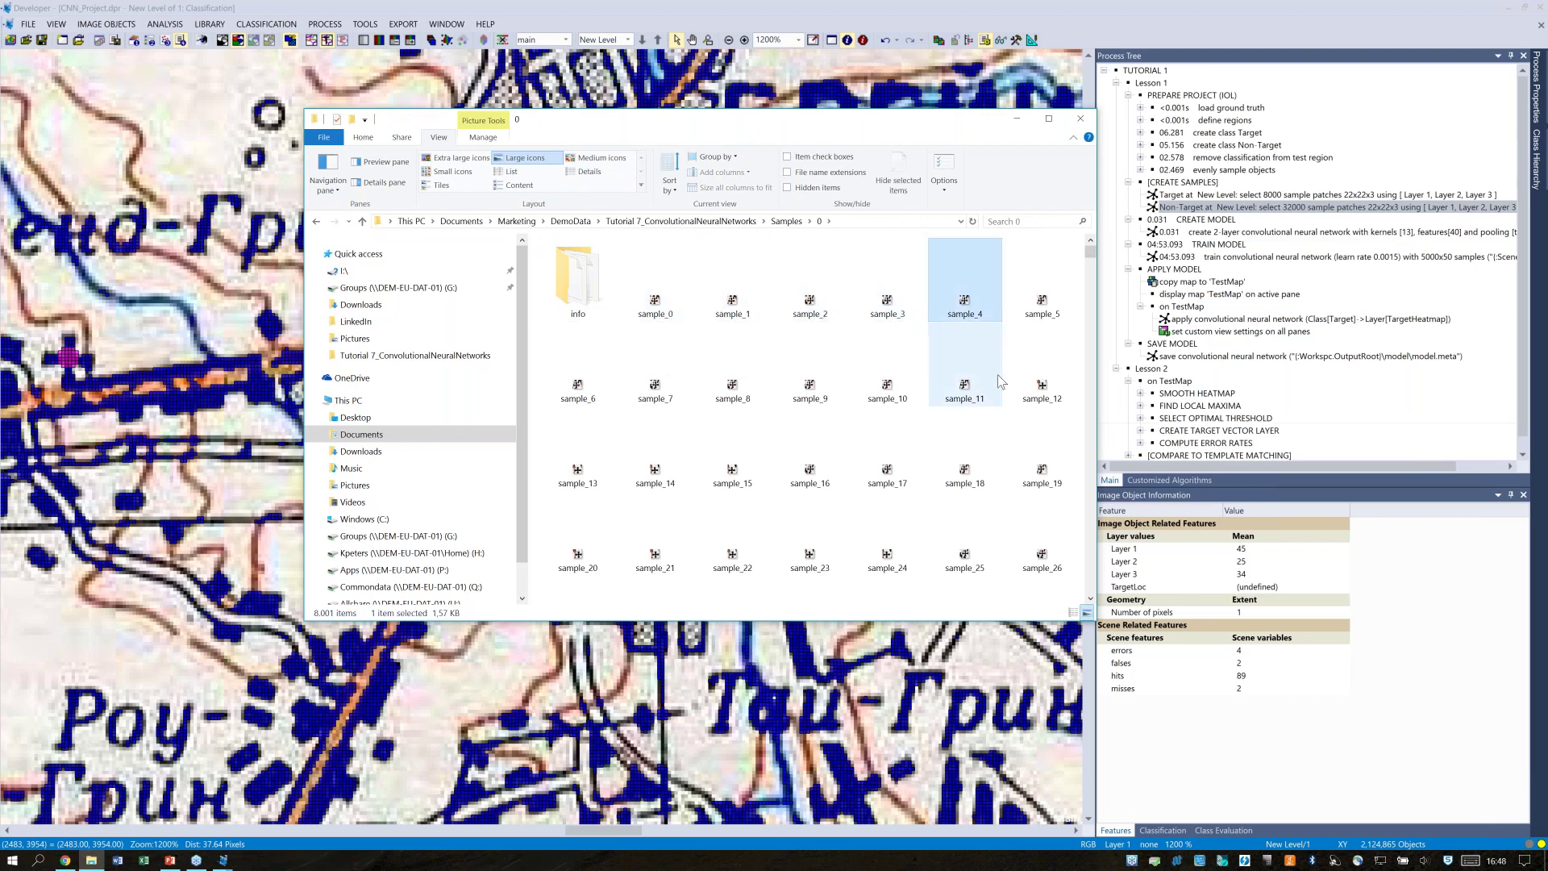
pyautogui.scroll(-5, 1095, 274)
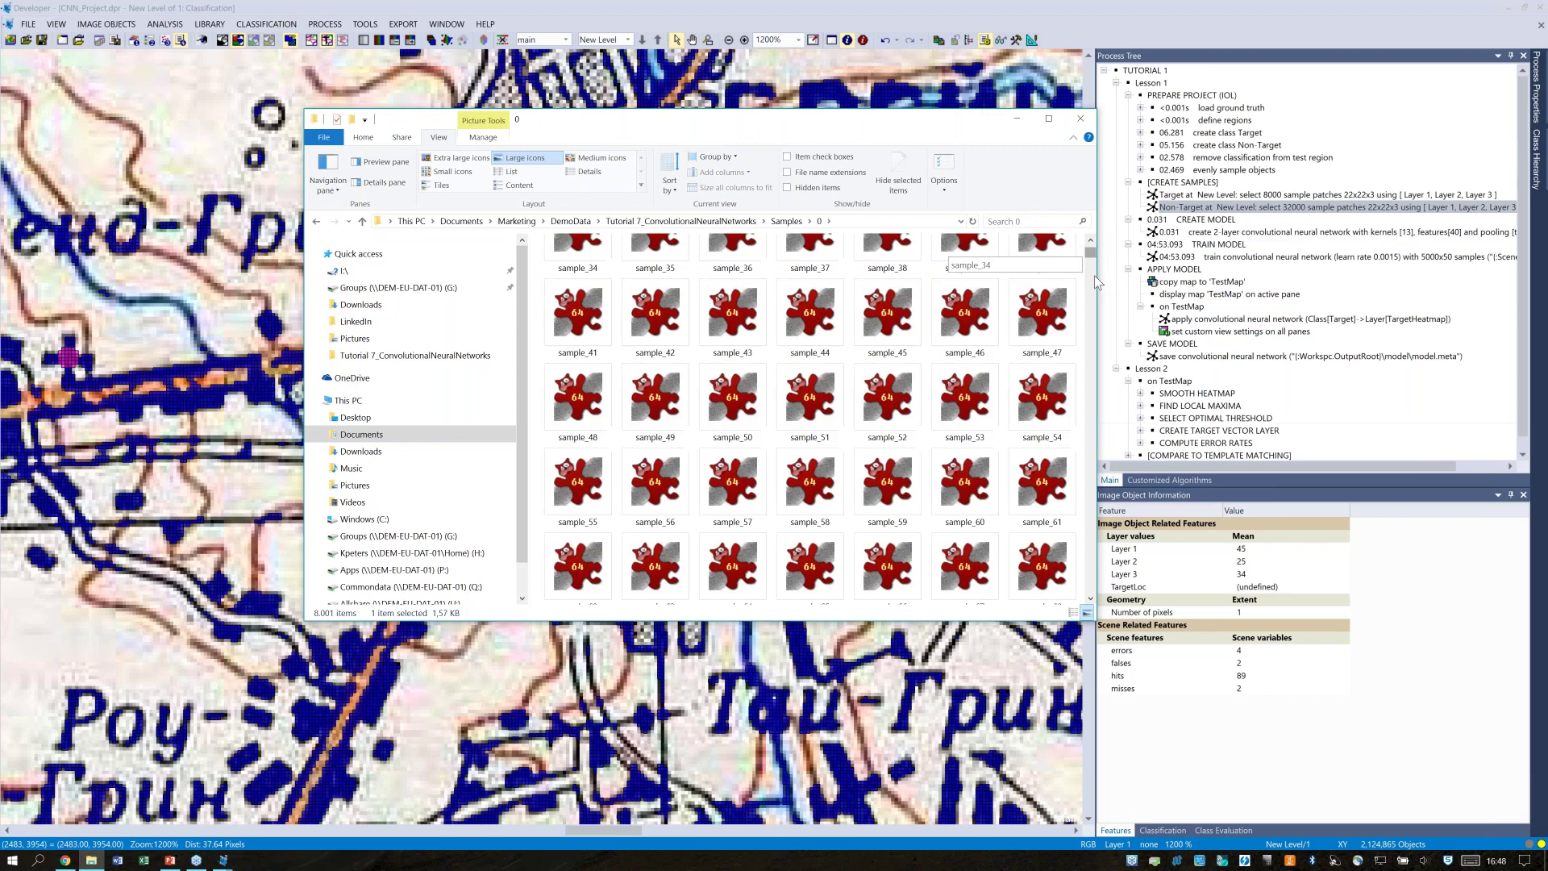
pyautogui.moveTo(1094, 276); pyautogui.dragTo(1093, 291)
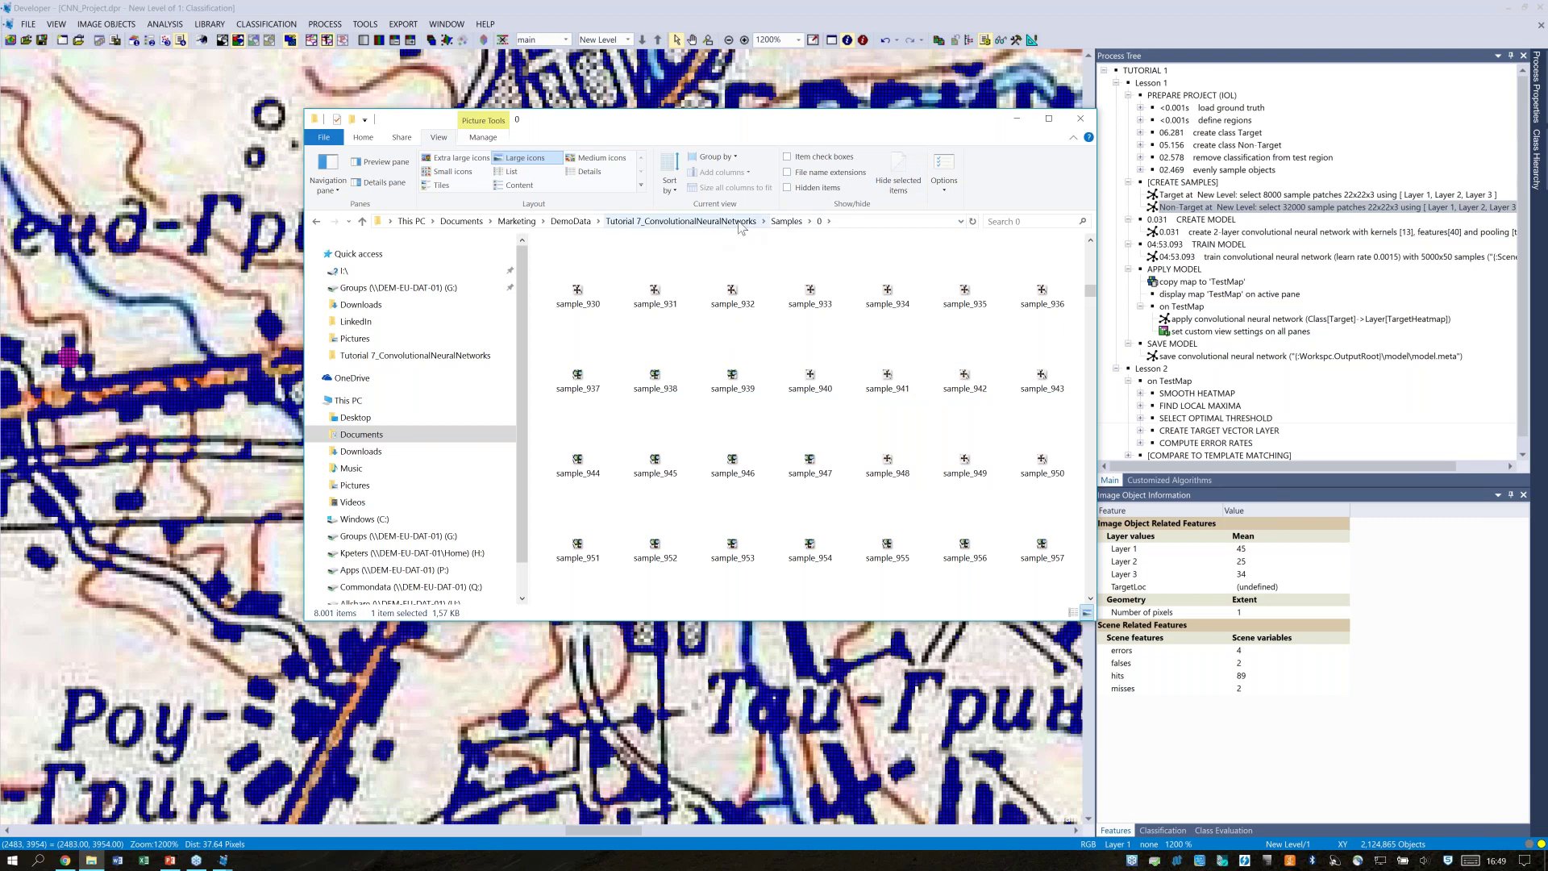
# Inspect the Non-Target sample patches in folder 1 of the Samples folder, and return to the eCognition project
pyautogui.click(786, 221)
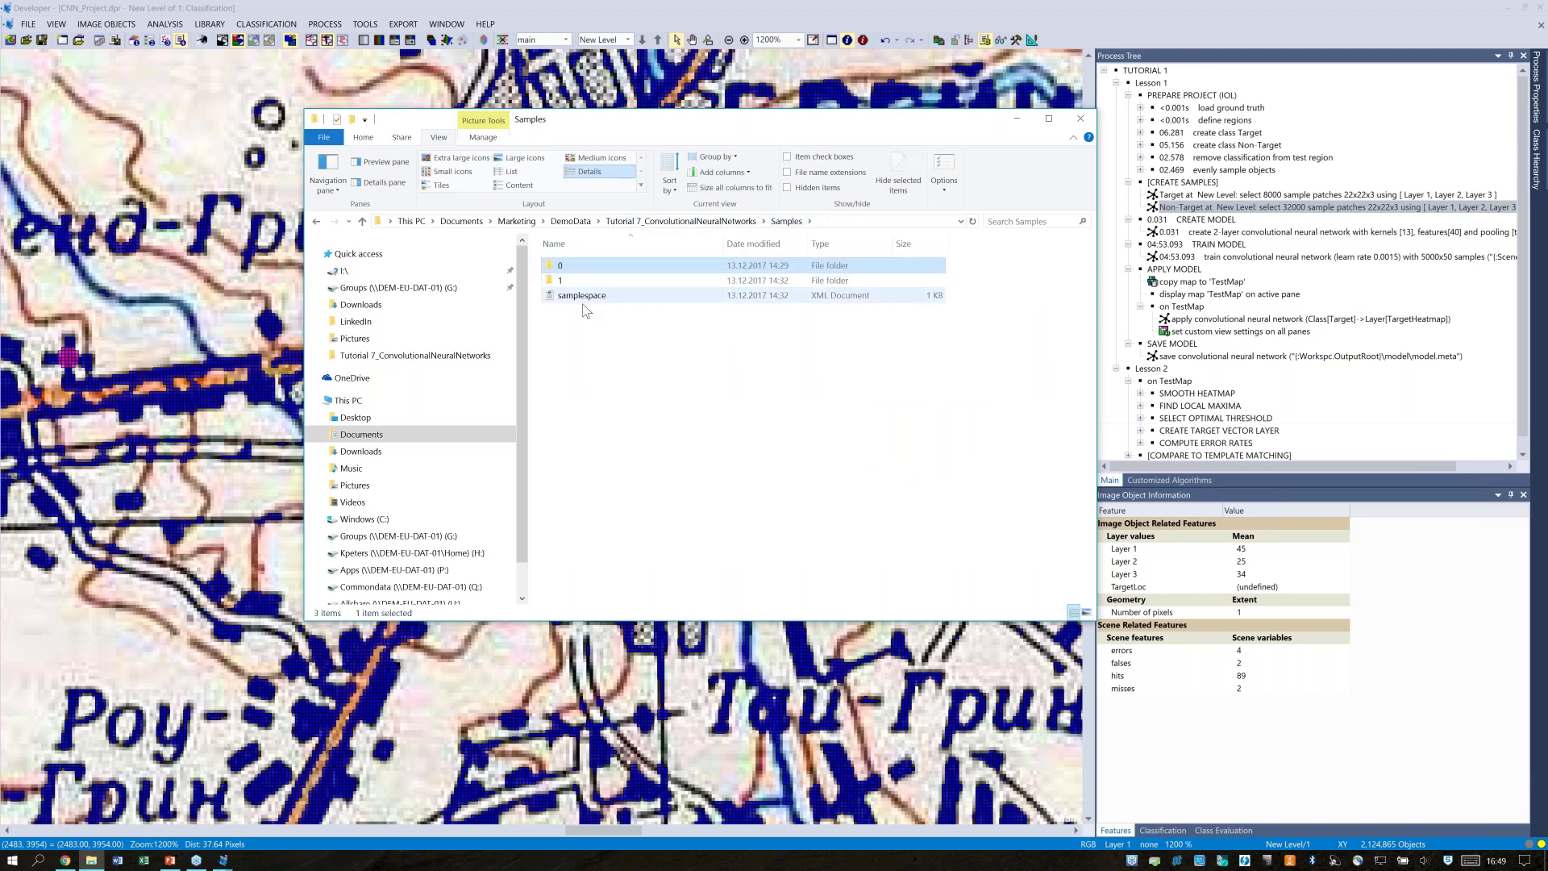
pyautogui.doubleClick(571, 284)
pyautogui.click(654, 294)
pyautogui.click(756, 314)
pyautogui.click(816, 316)
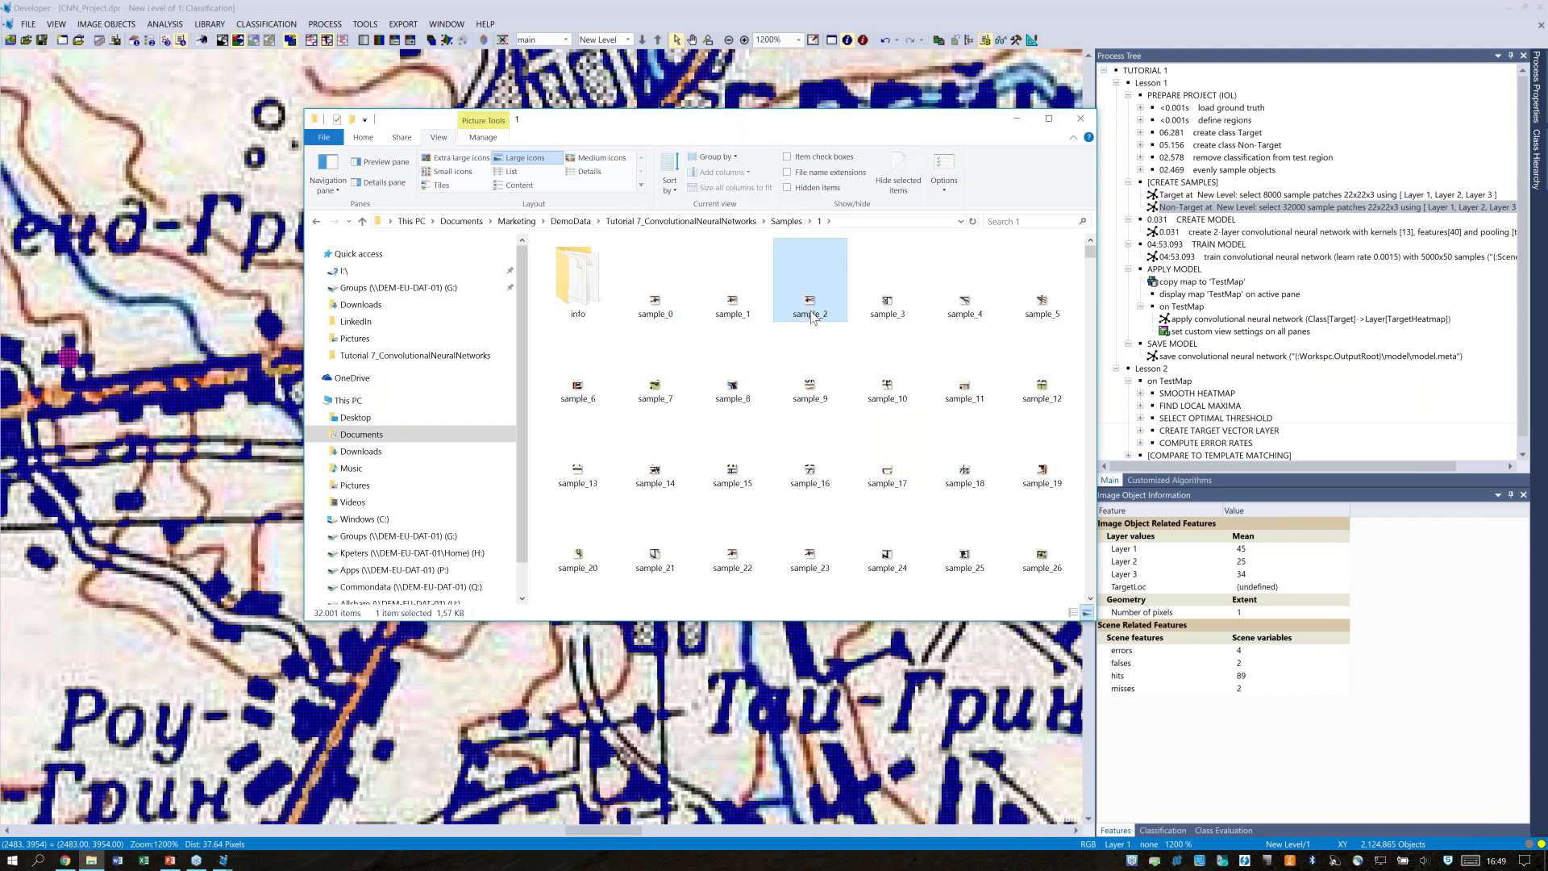
pyautogui.click(892, 316)
pyautogui.click(966, 316)
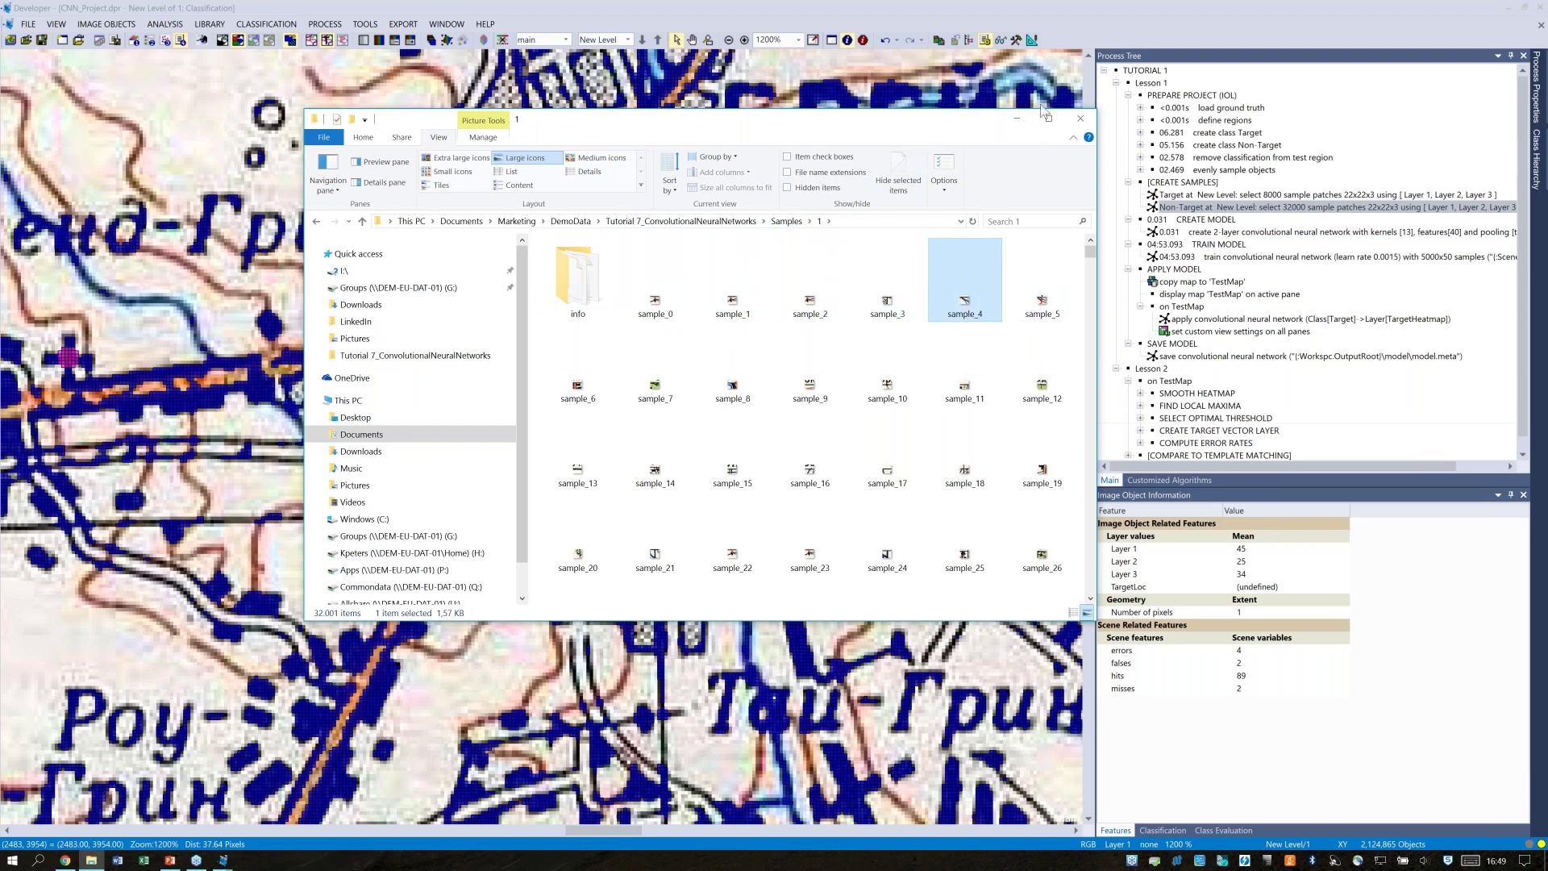
pyautogui.click(1033, 2)
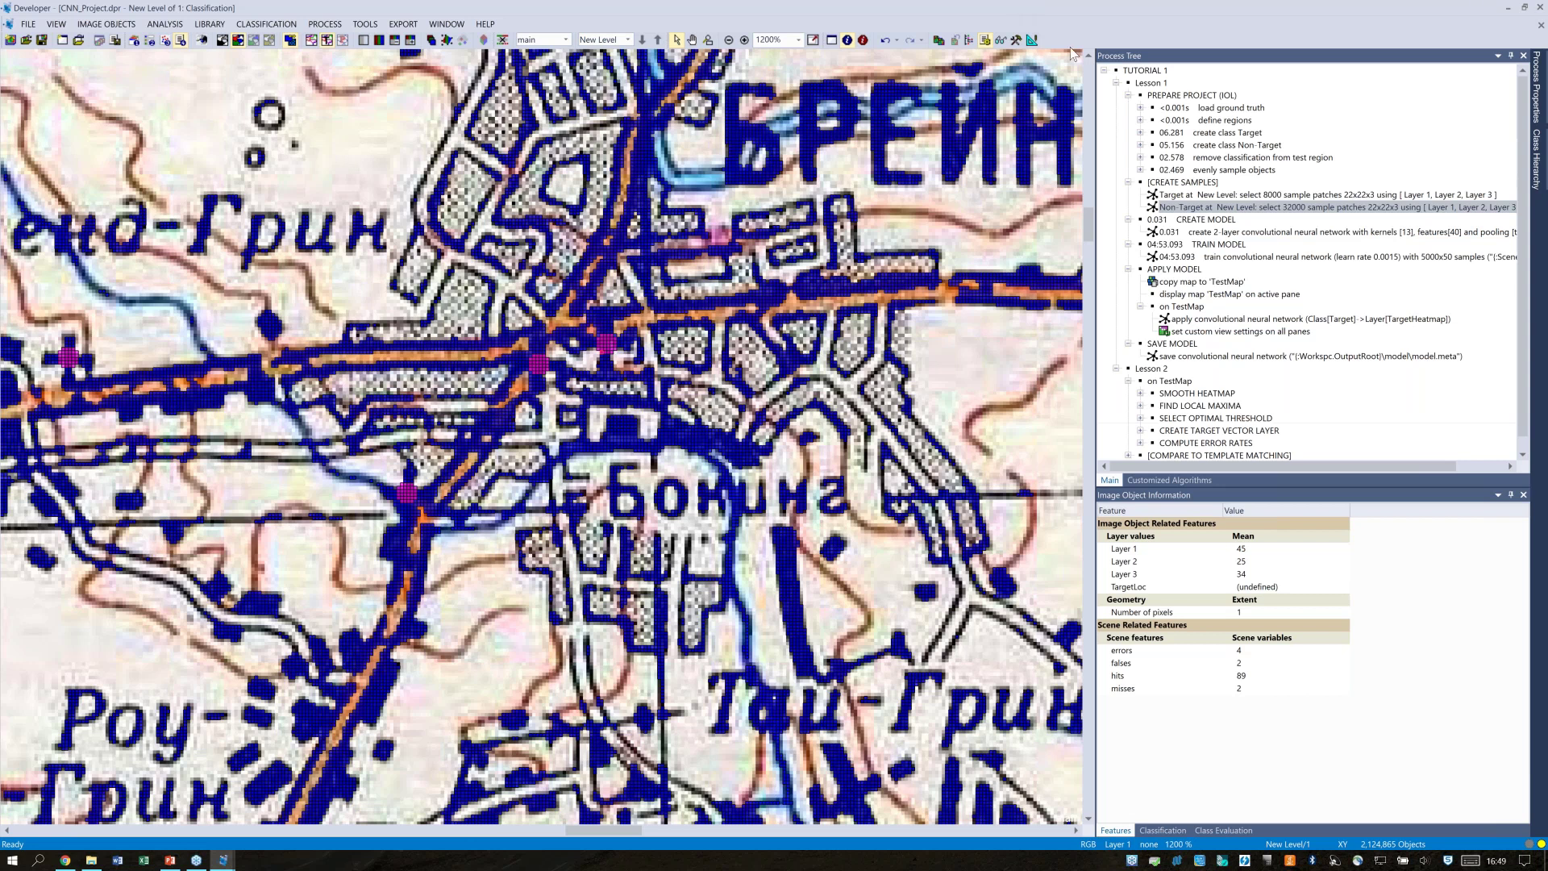
# Review the create convolutional neural network process, including its patch size, model classes and hidden layer settings, and close it without changes
pyautogui.click(1334, 235)
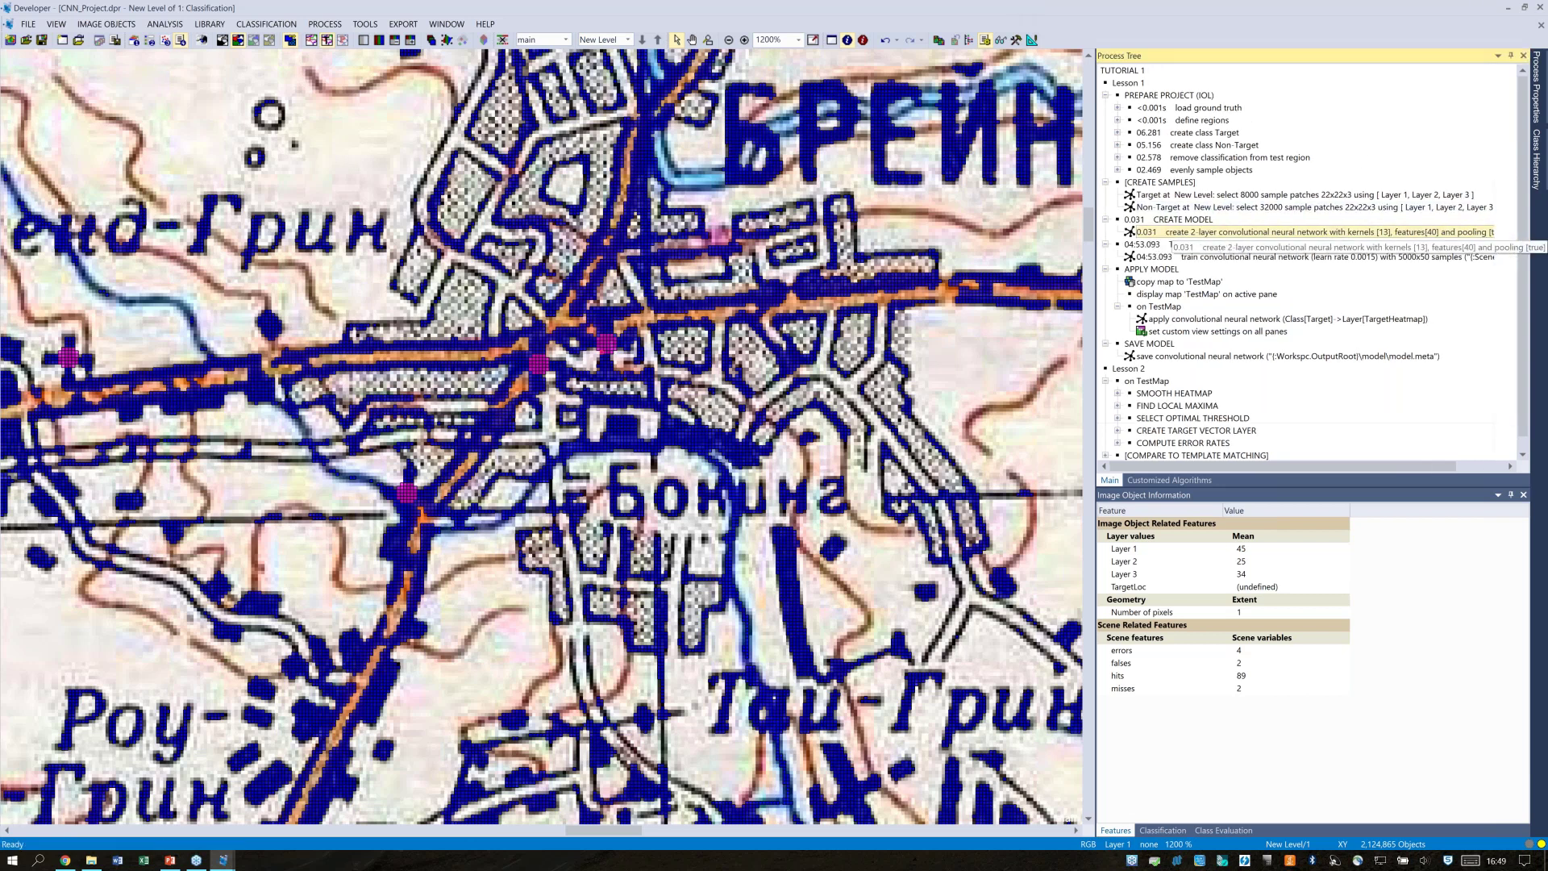
pyautogui.doubleClick(1342, 233)
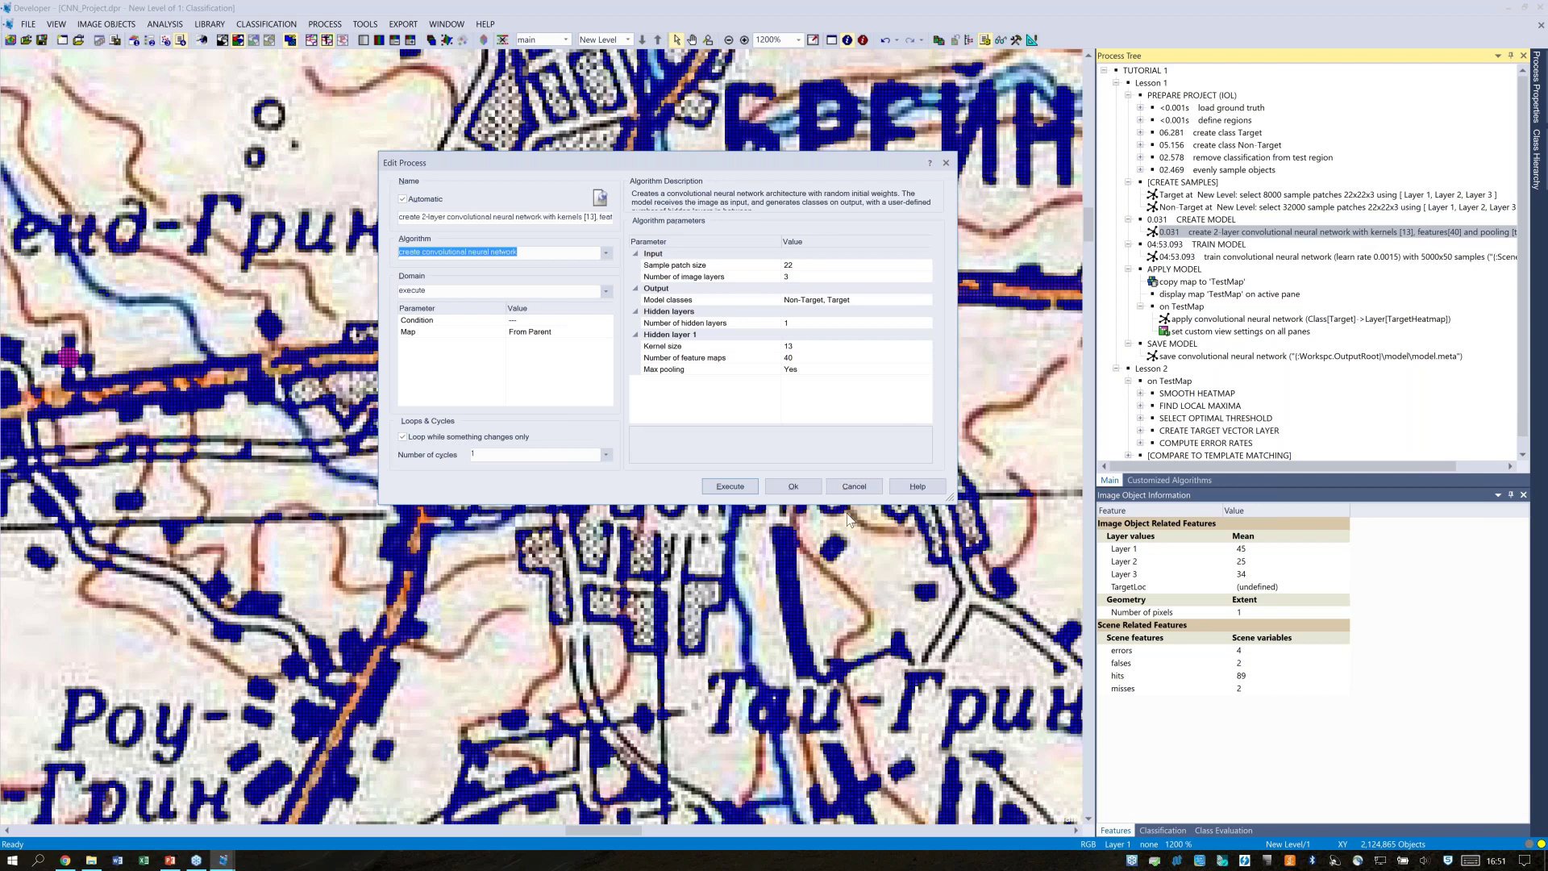
pyautogui.click(860, 484)
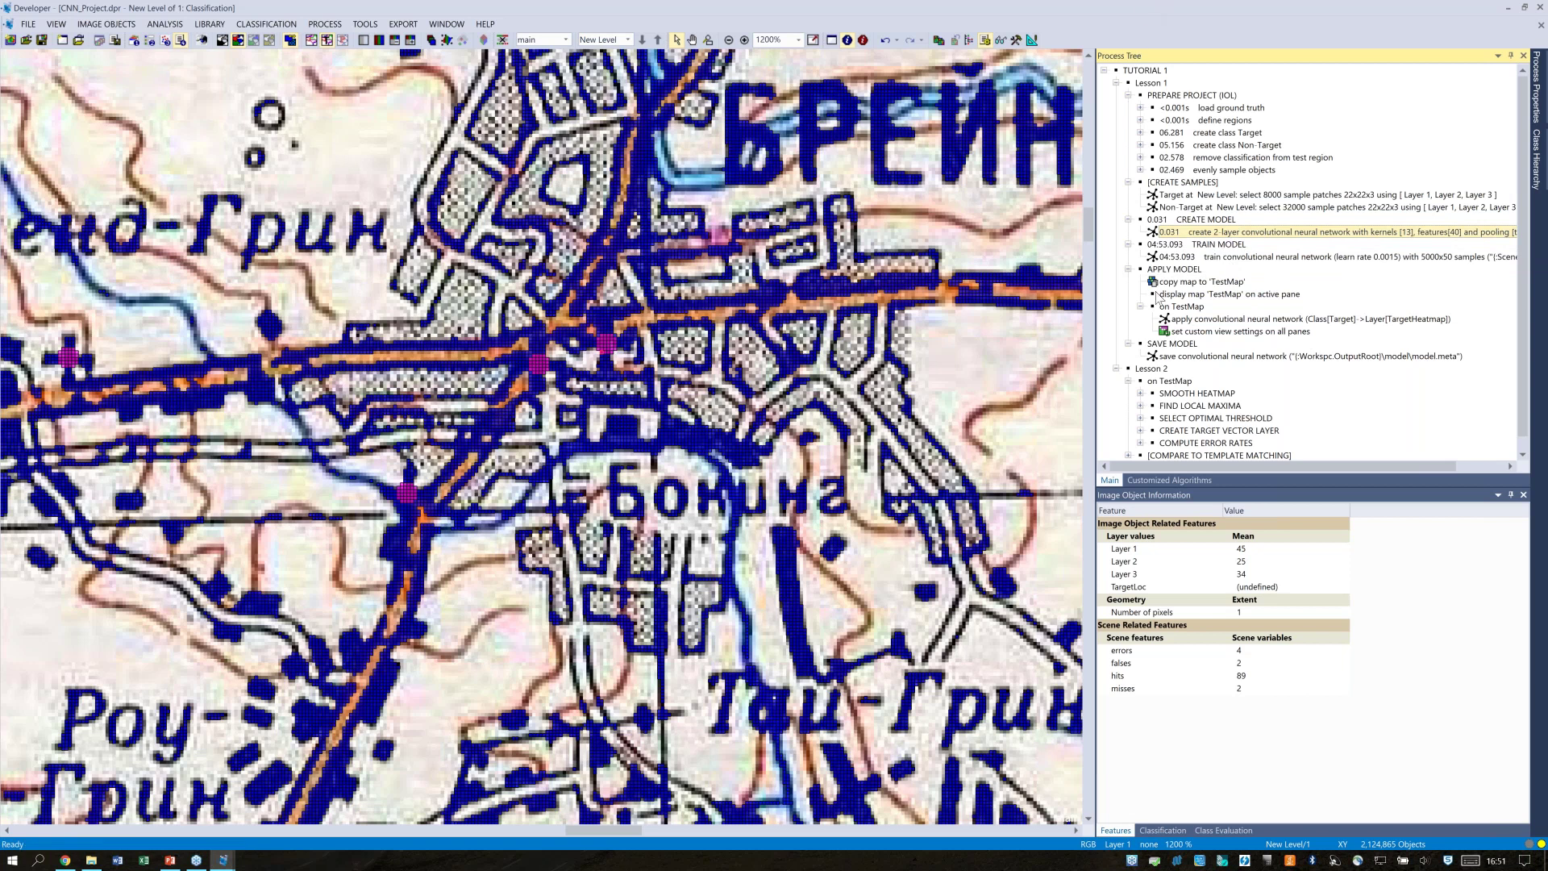
# Review the train convolutional neural network process, including its sample folder, learning rate, train steps and batch size, and close it without changes
pyautogui.click(1209, 245)
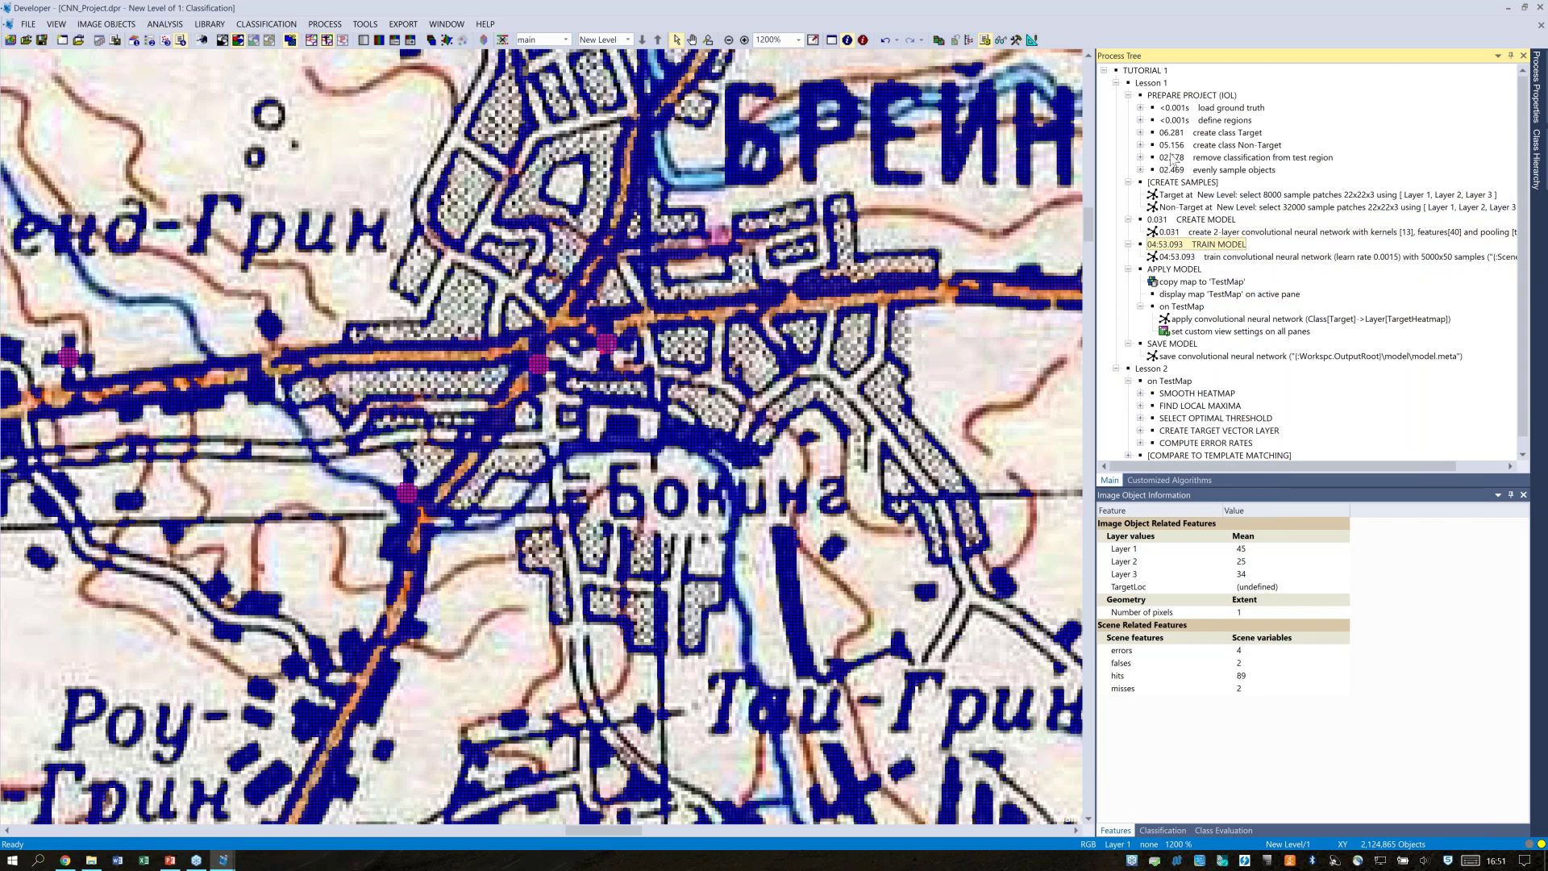
pyautogui.click(1213, 258)
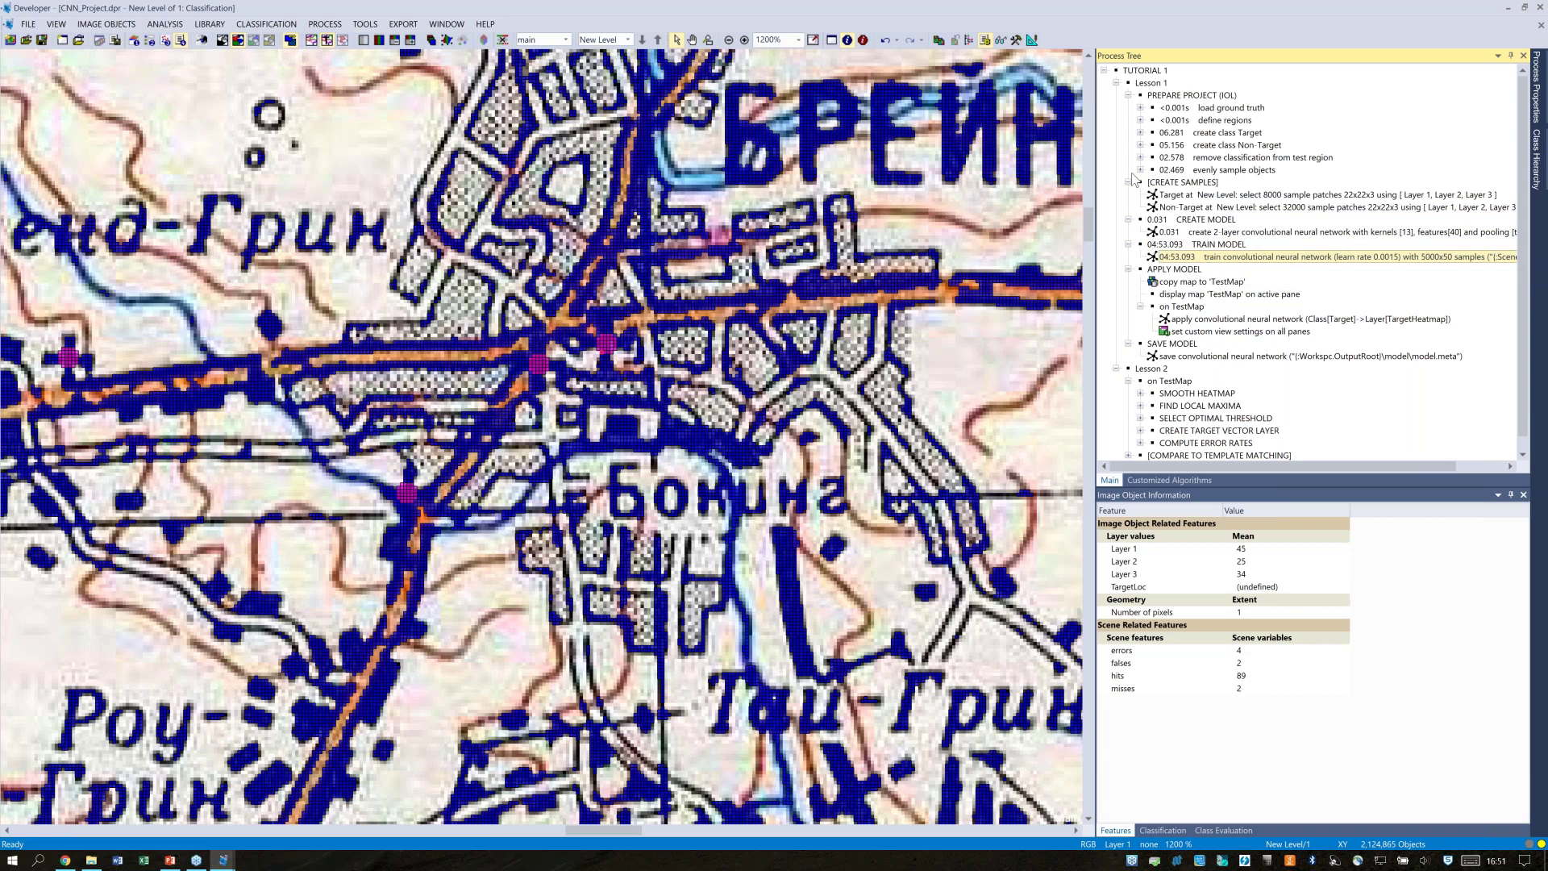
pyautogui.doubleClick(1258, 257)
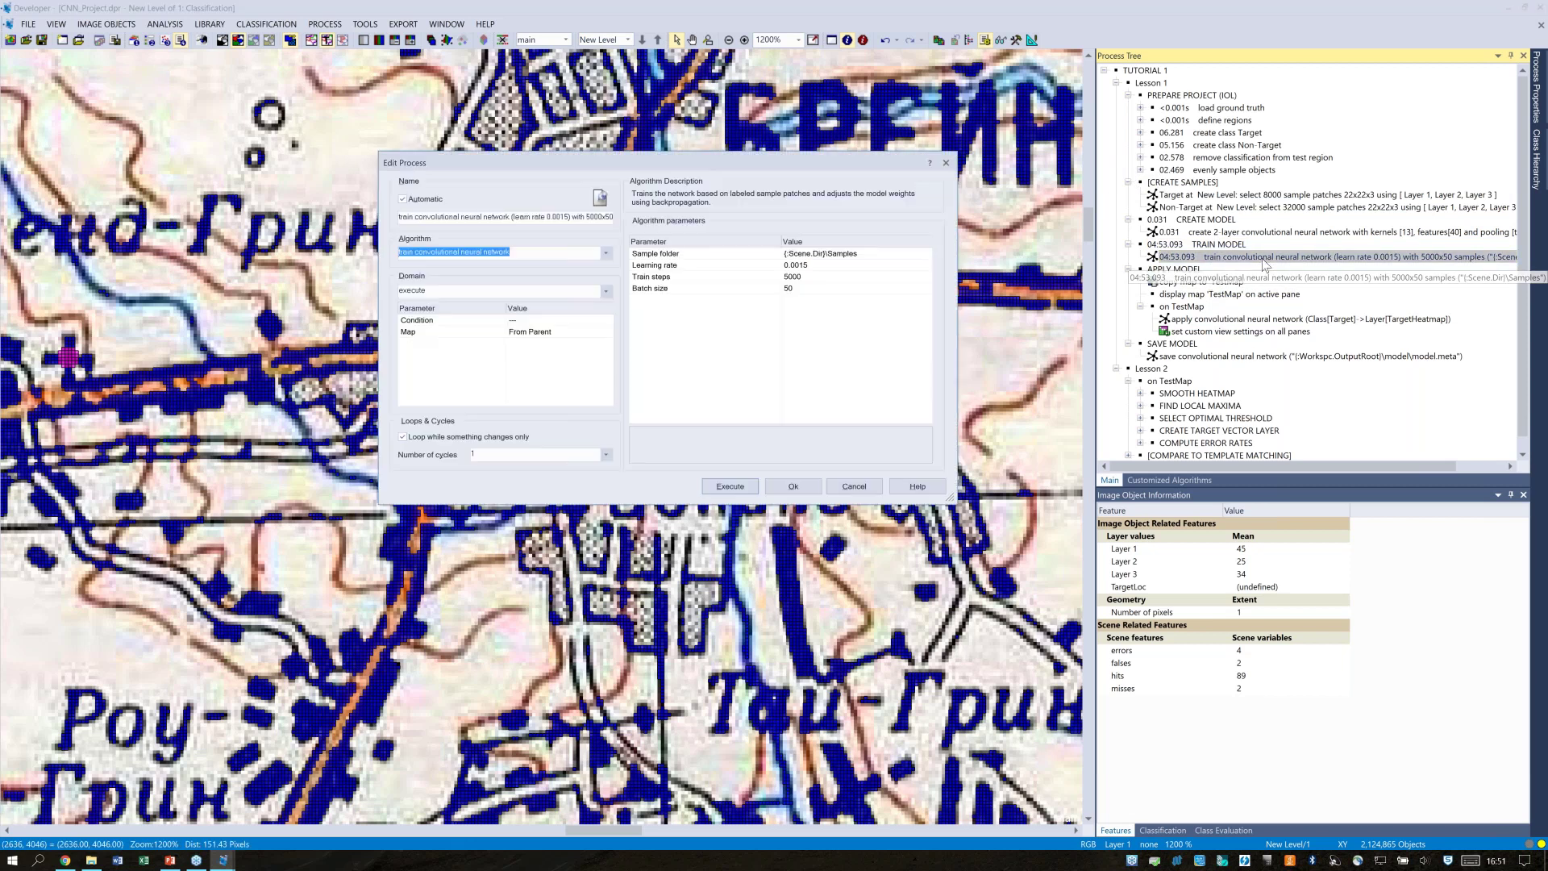
pyautogui.moveTo(799, 165); pyautogui.dragTo(912, 157)
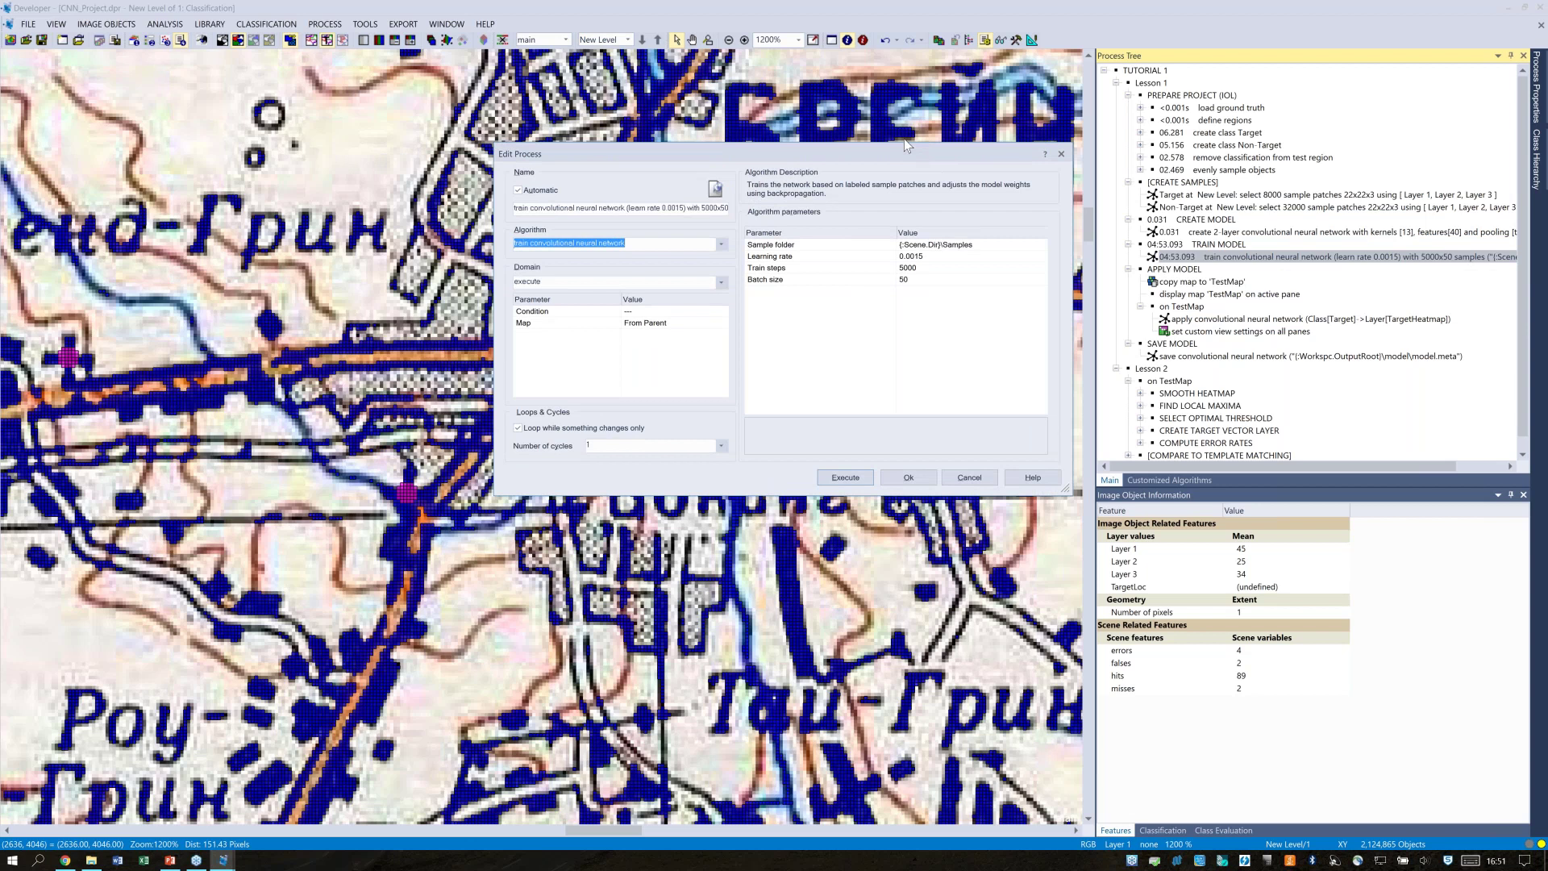
pyautogui.click(828, 246)
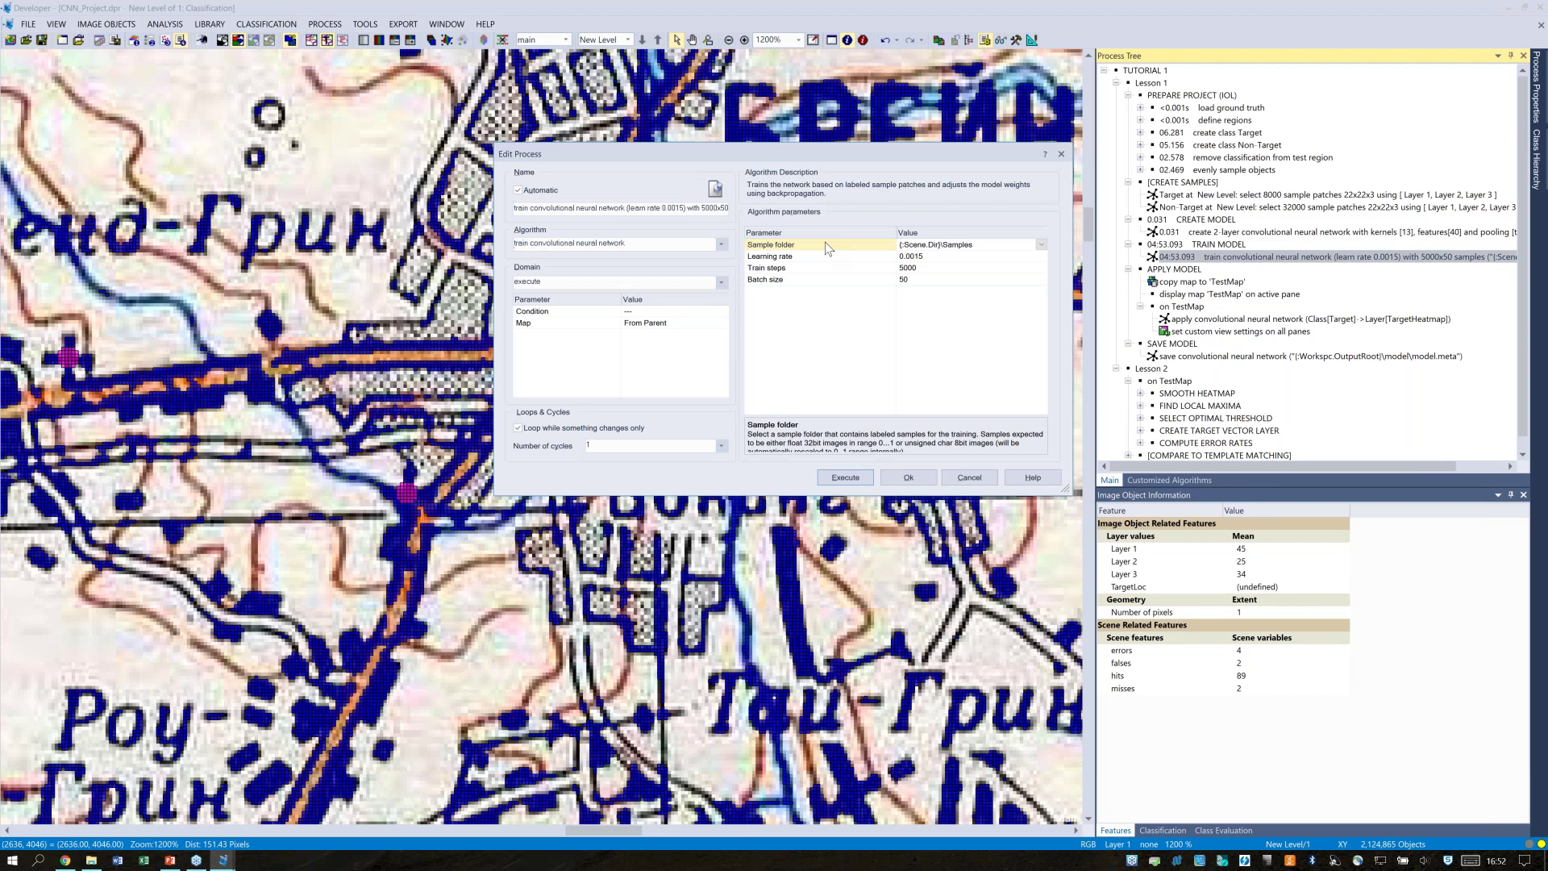
pyautogui.moveTo(959, 154); pyautogui.dragTo(934, 145)
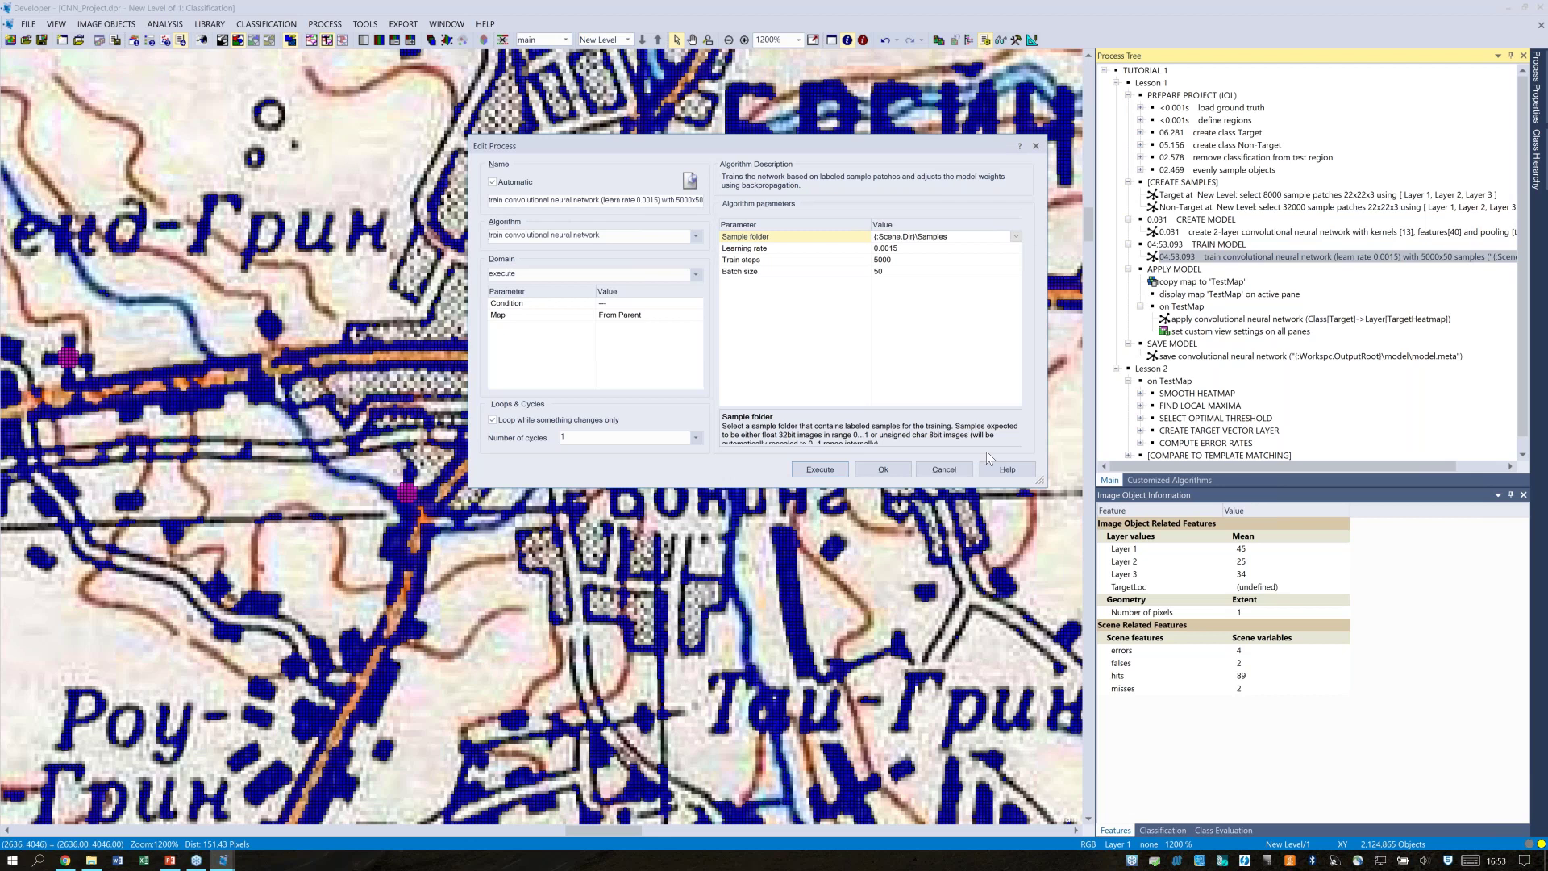
pyautogui.click(883, 469)
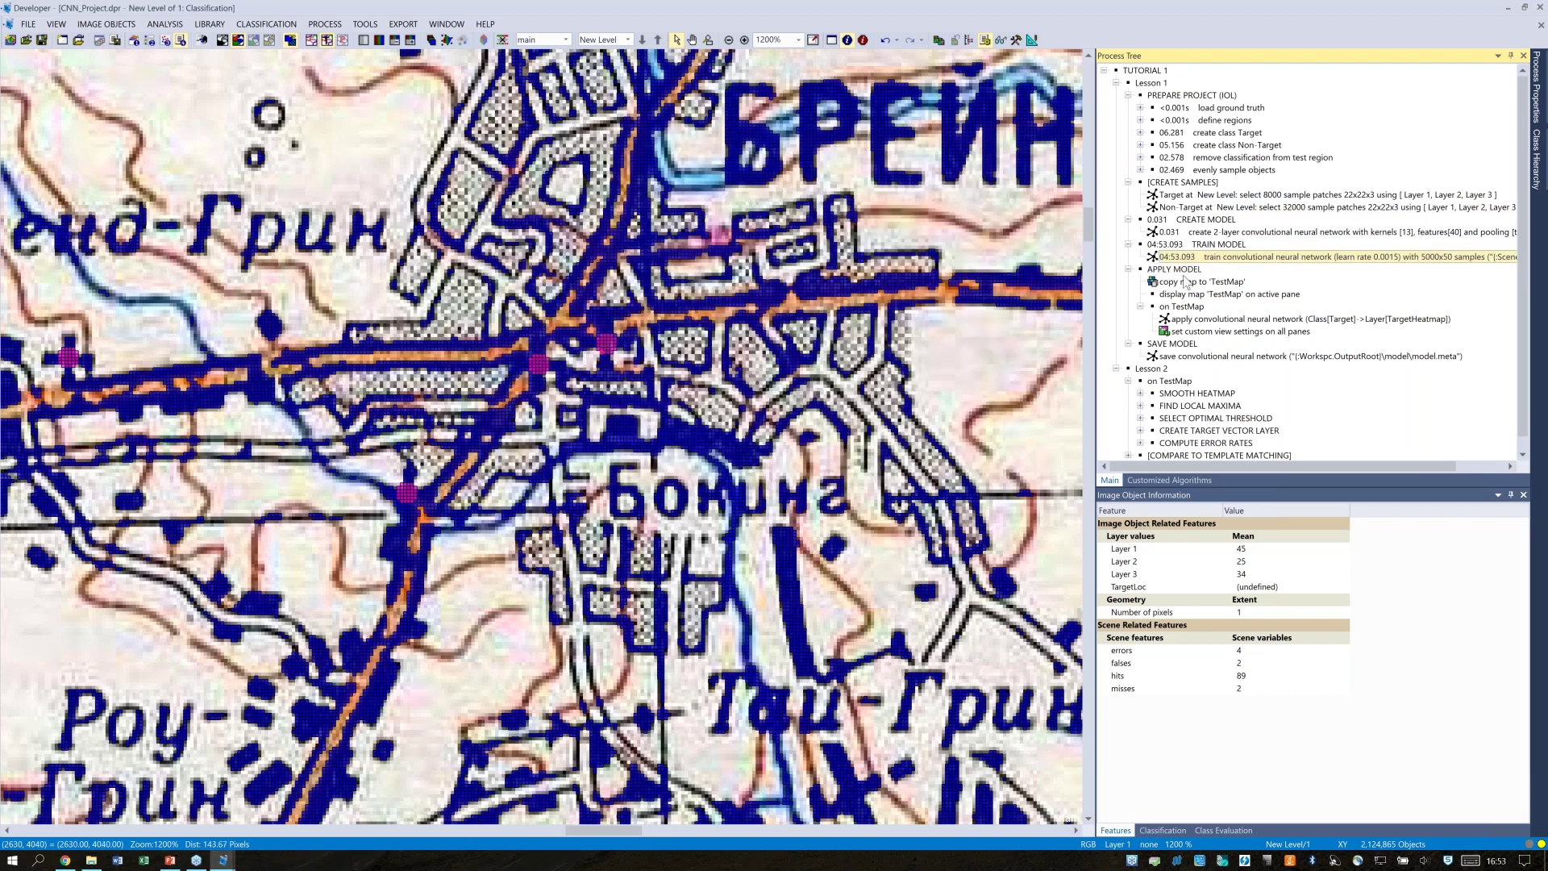
# Review the apply convolutional neural network process that maps class Target to layer TargetHeatmap, and execute the whole APPLY MODEL process
pyautogui.click(813, 40)
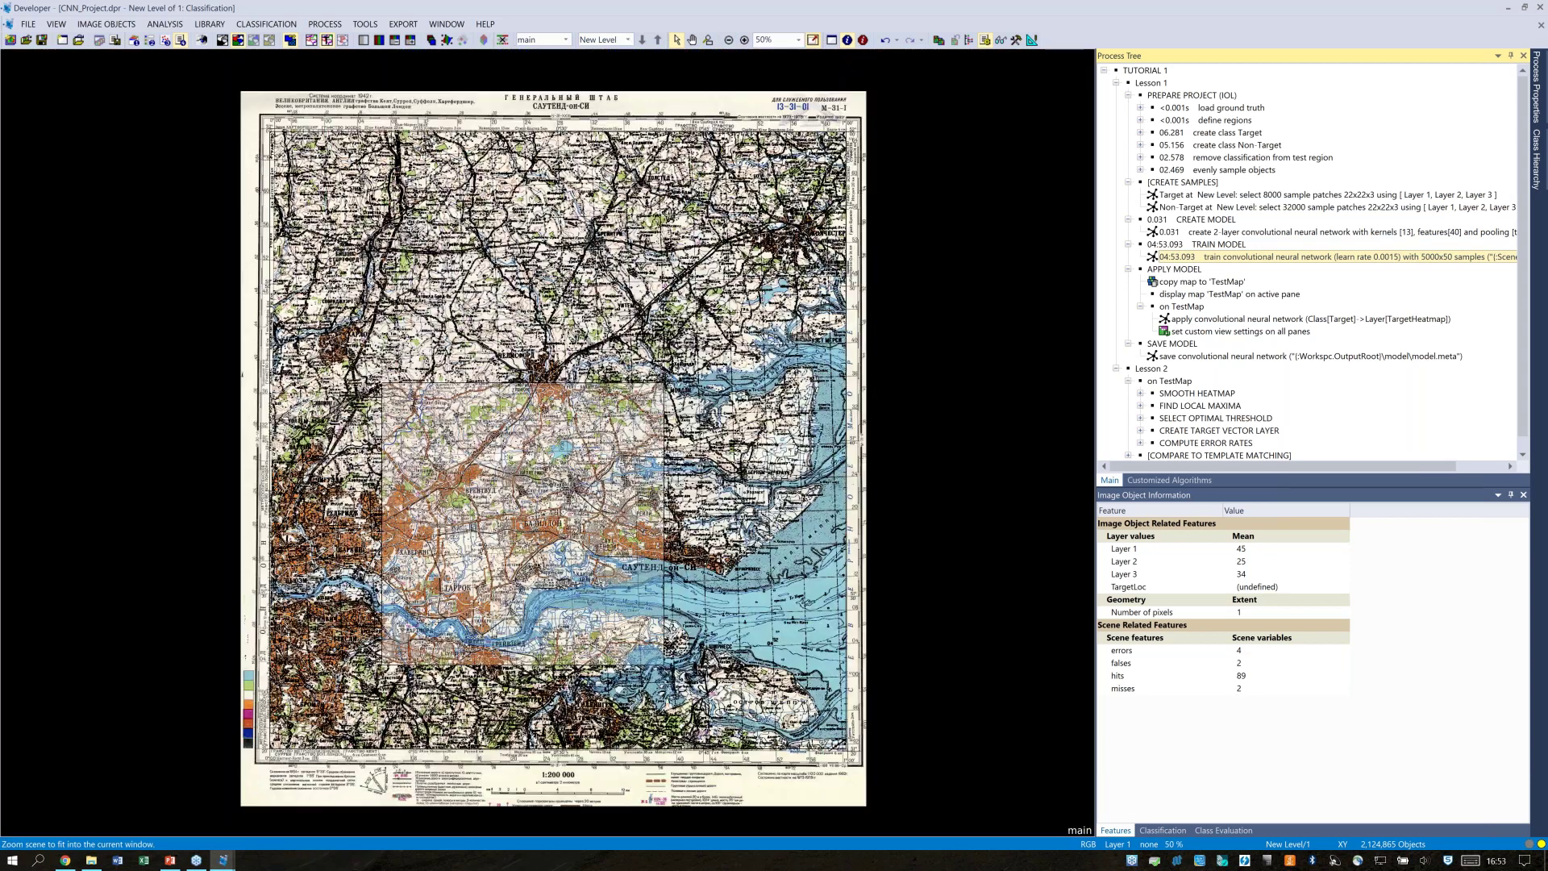
pyautogui.click(1174, 269)
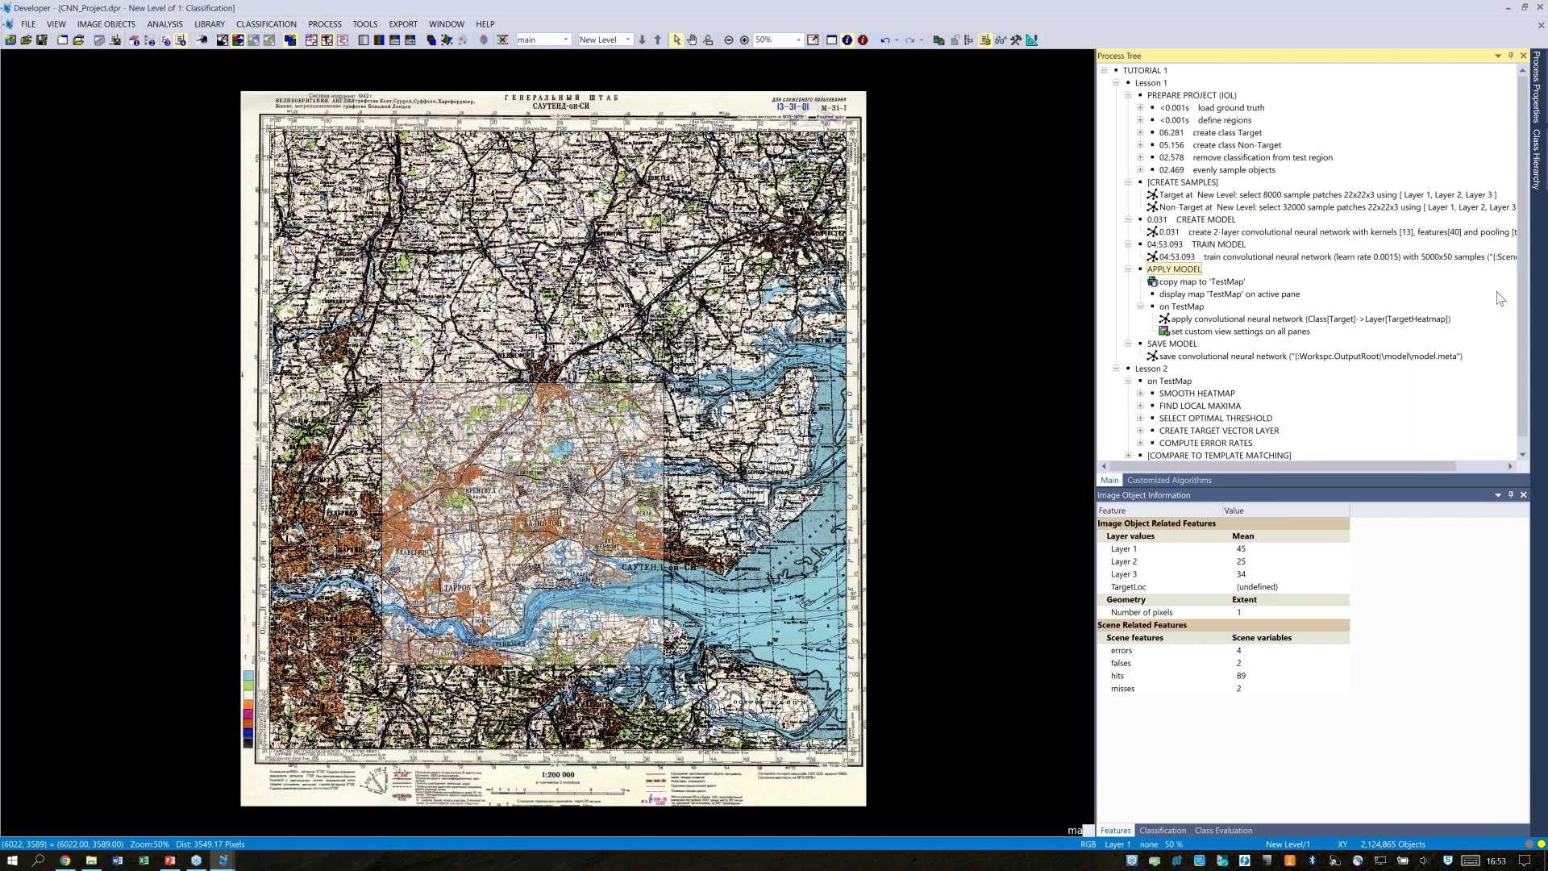
pyautogui.click(1334, 320)
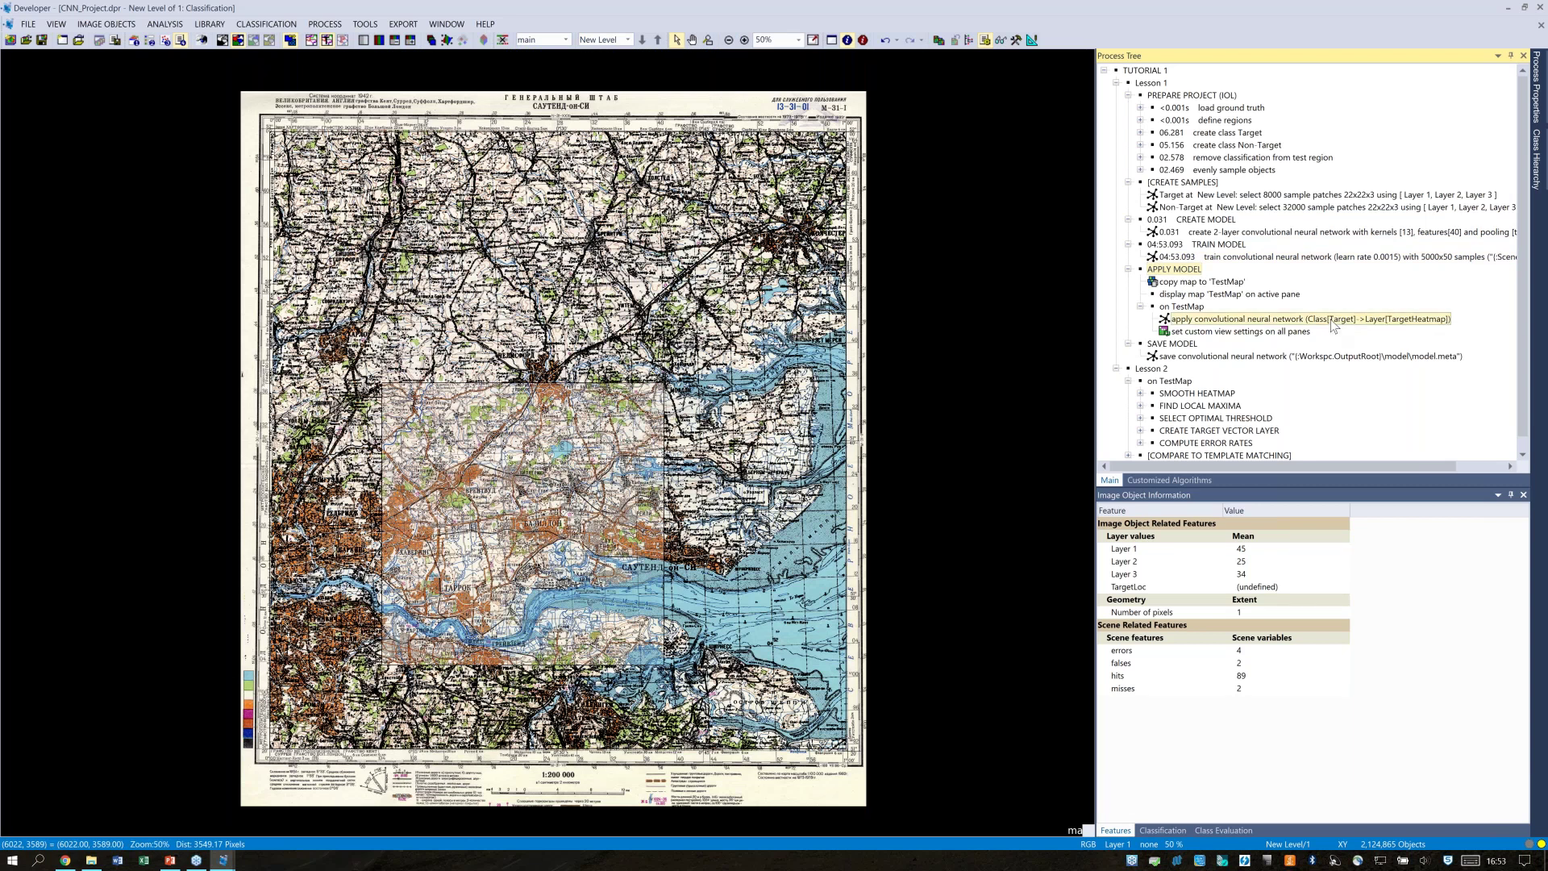
pyautogui.doubleClick(1334, 321)
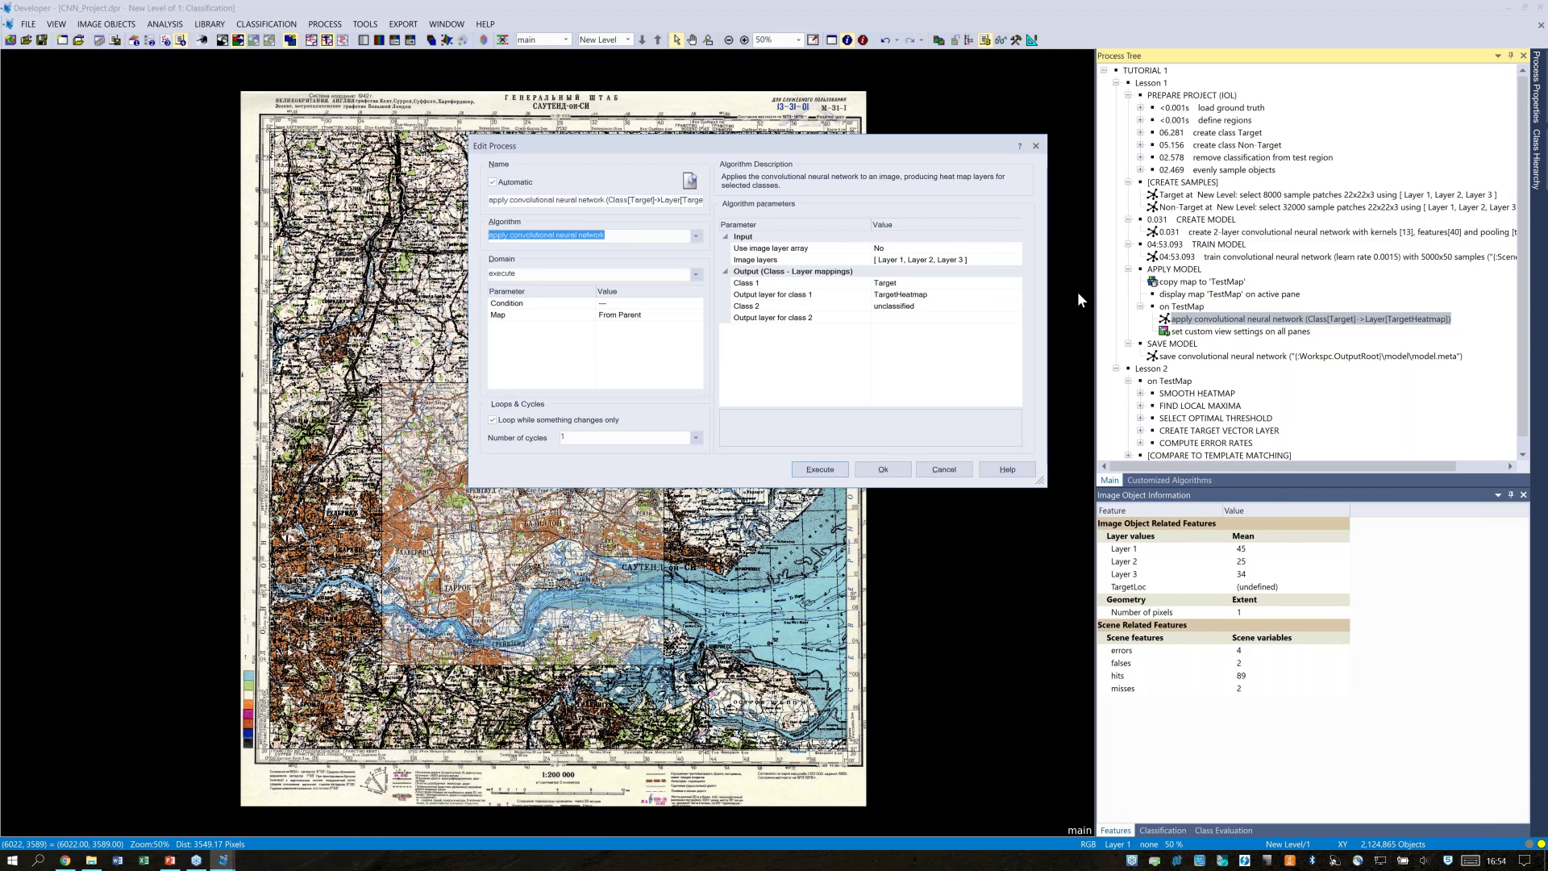
pyautogui.click(1036, 146)
pyautogui.rightClick(1185, 273)
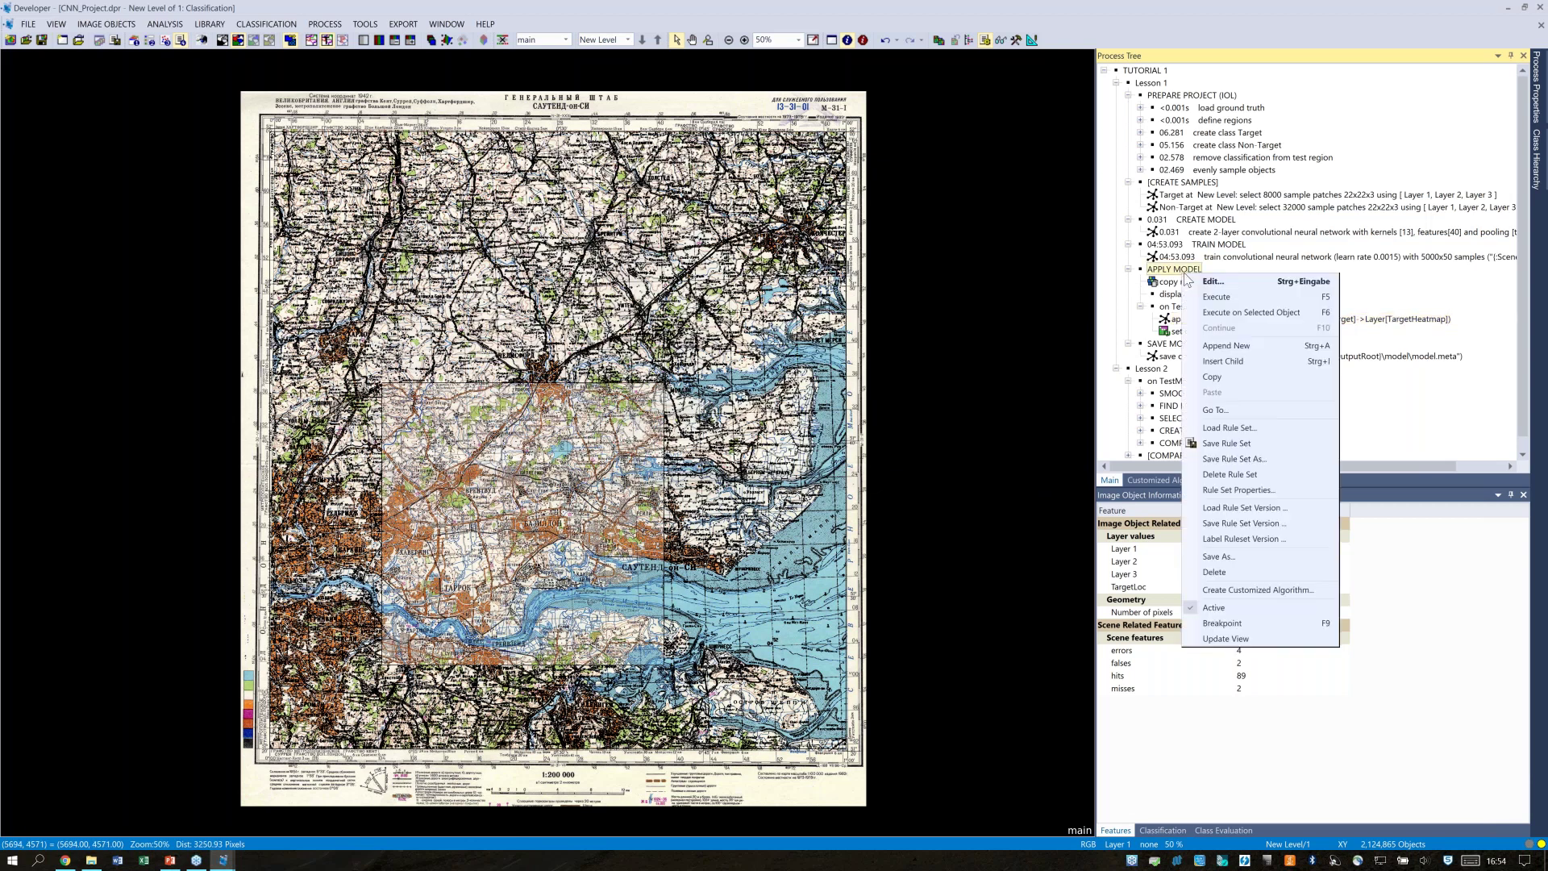
pyautogui.click(1226, 297)
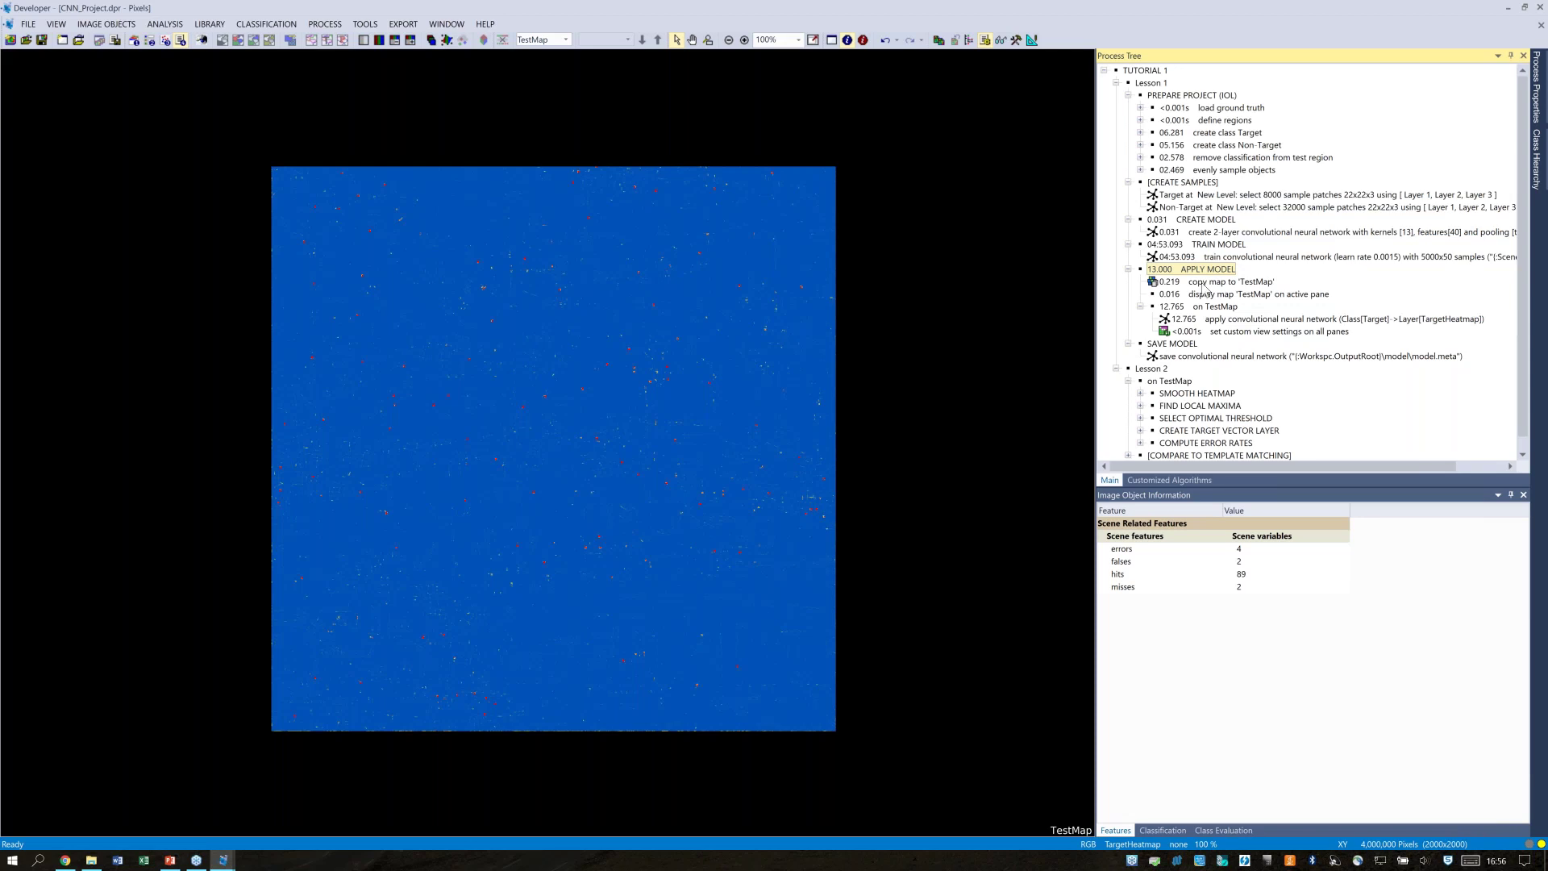
# Split the TestMap view vertically in swipe mode and display the original map image in the second pane beside the heatmap
pyautogui.click(448, 24)
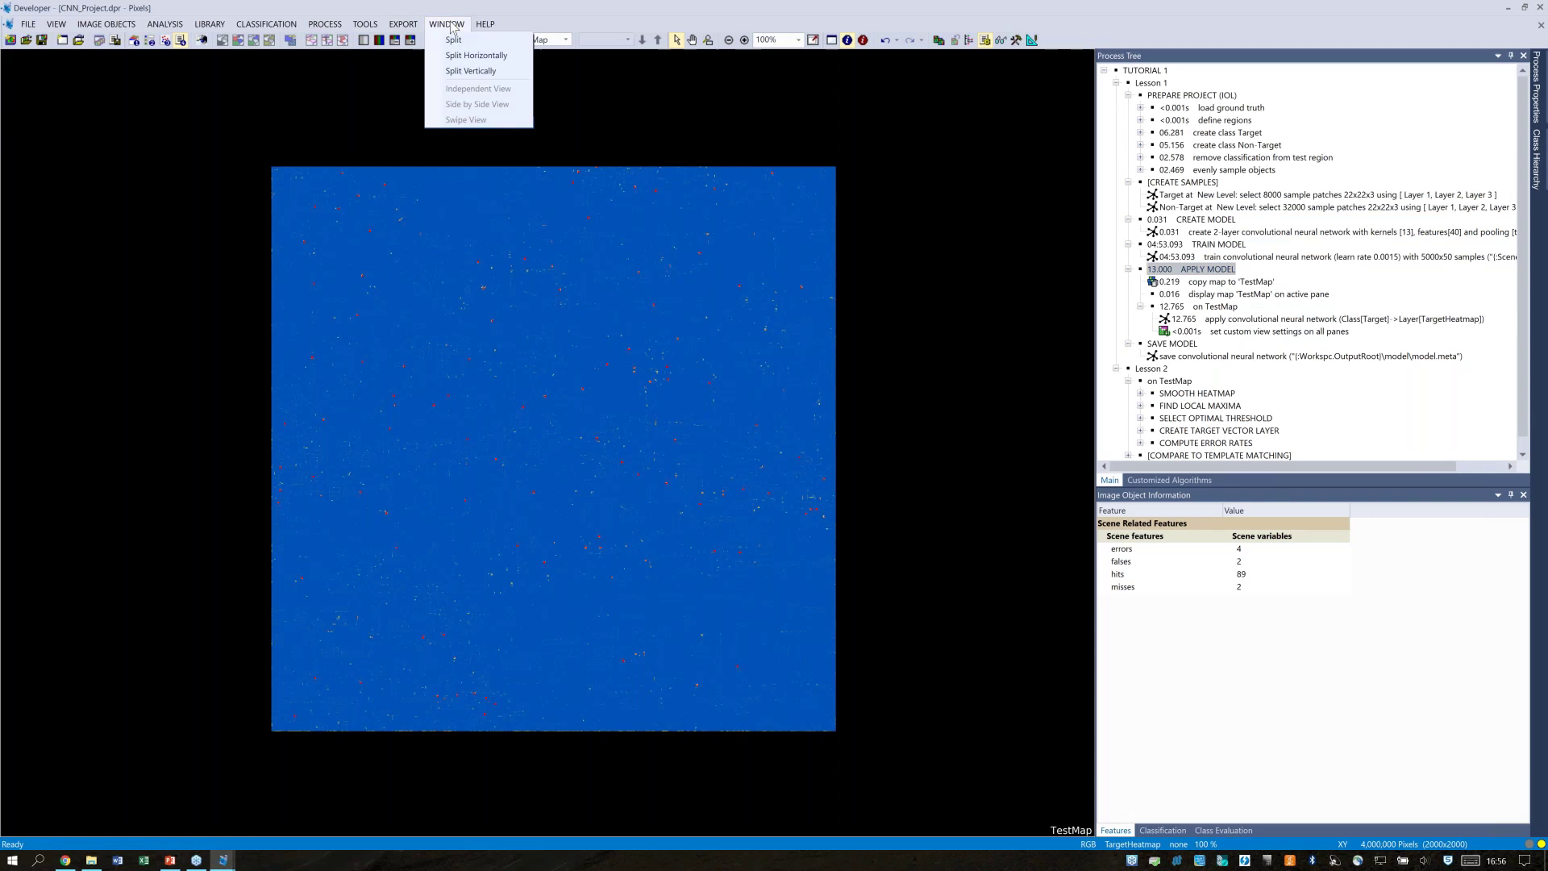
pyautogui.click(471, 71)
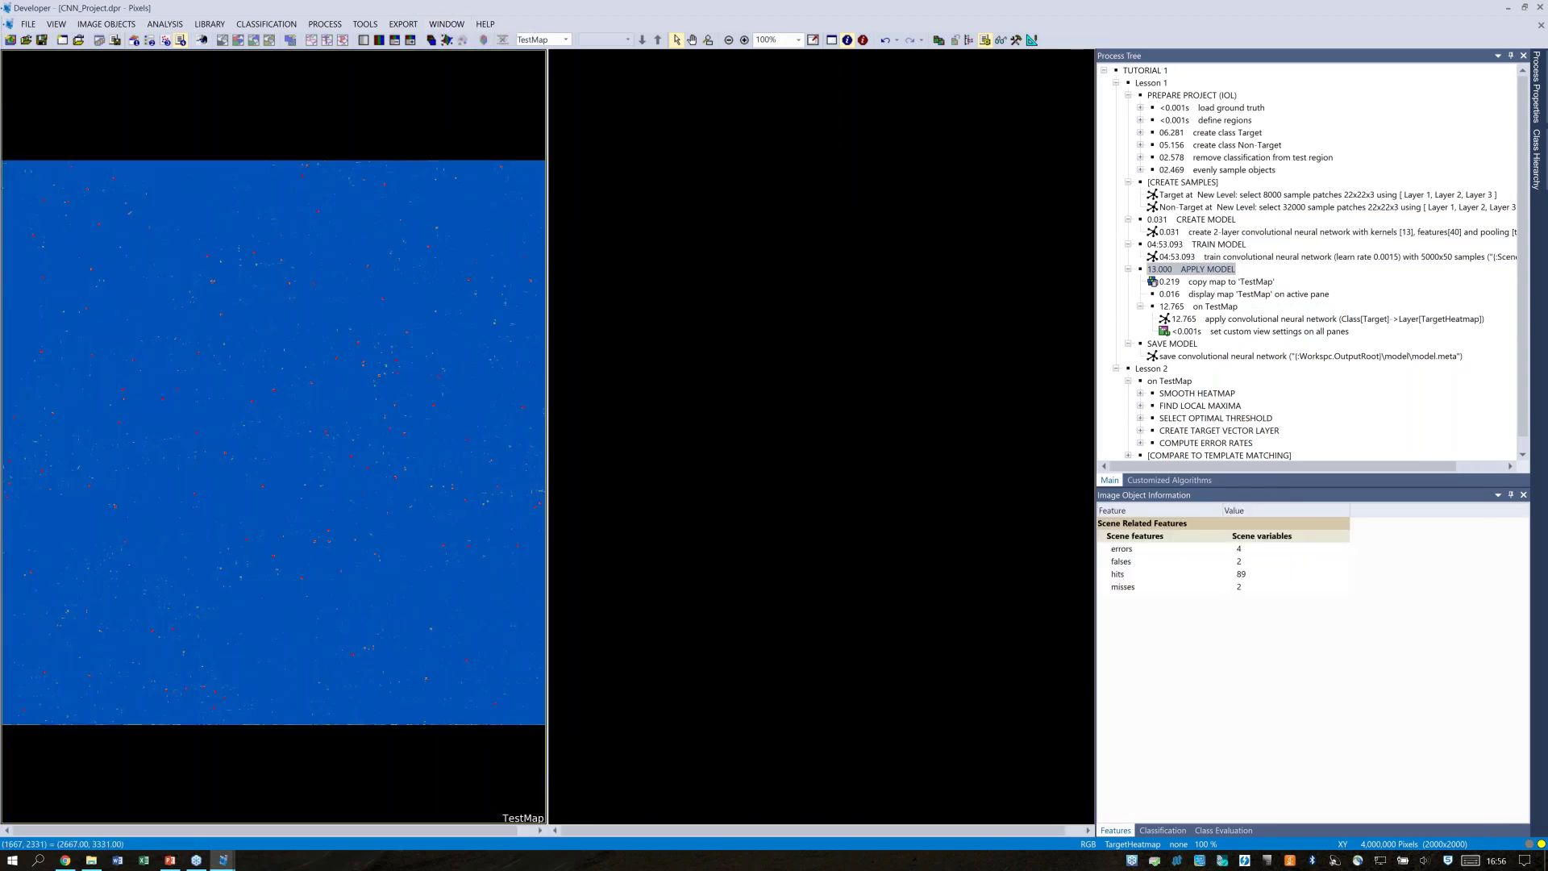
pyautogui.click(446, 24)
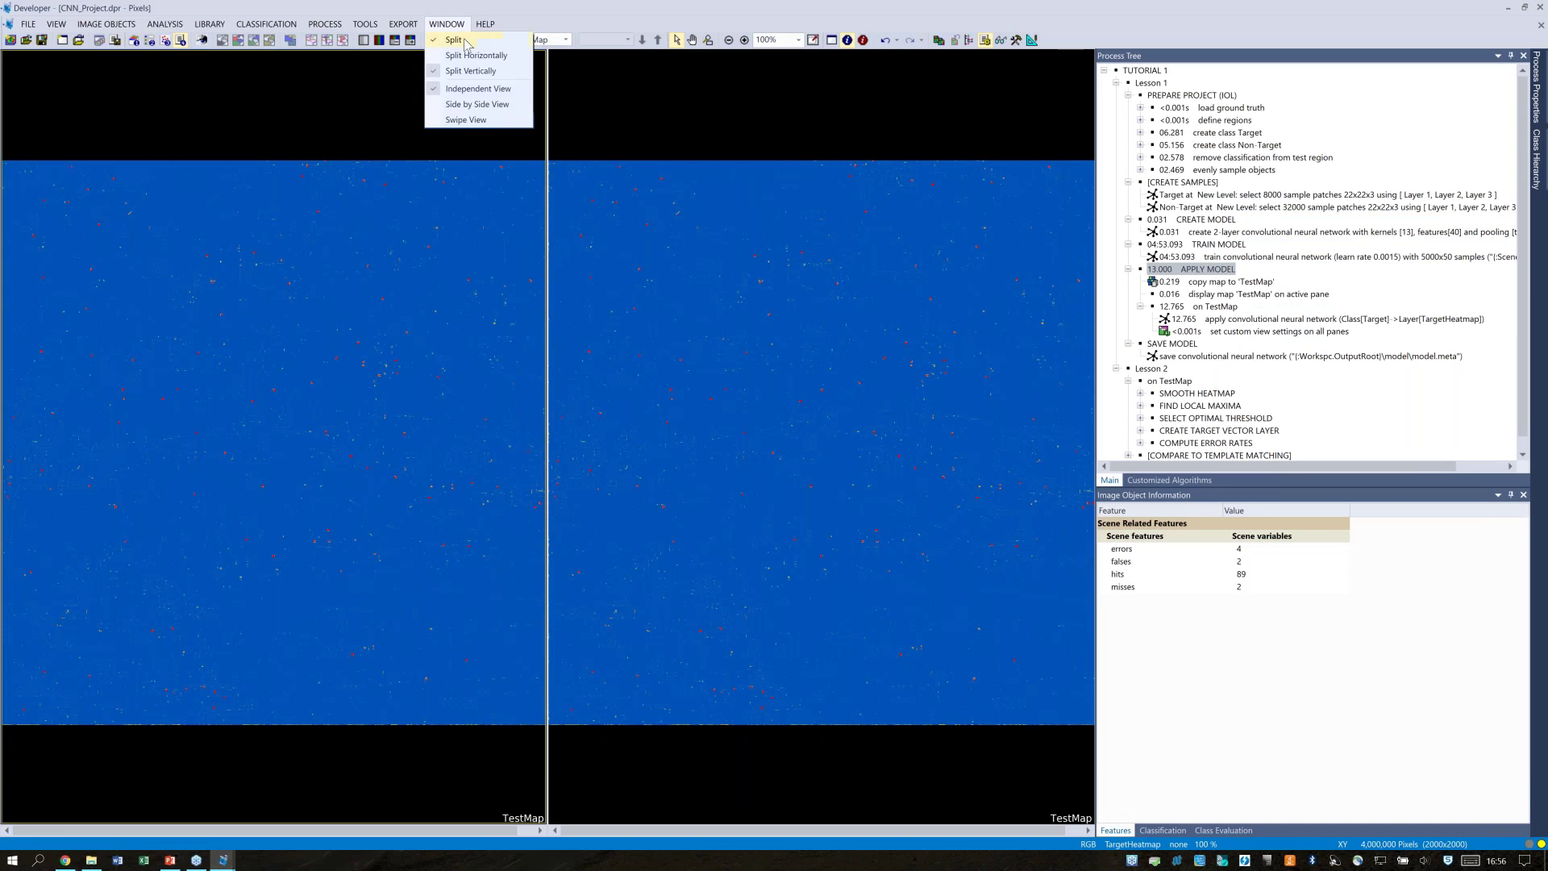
pyautogui.click(476, 121)
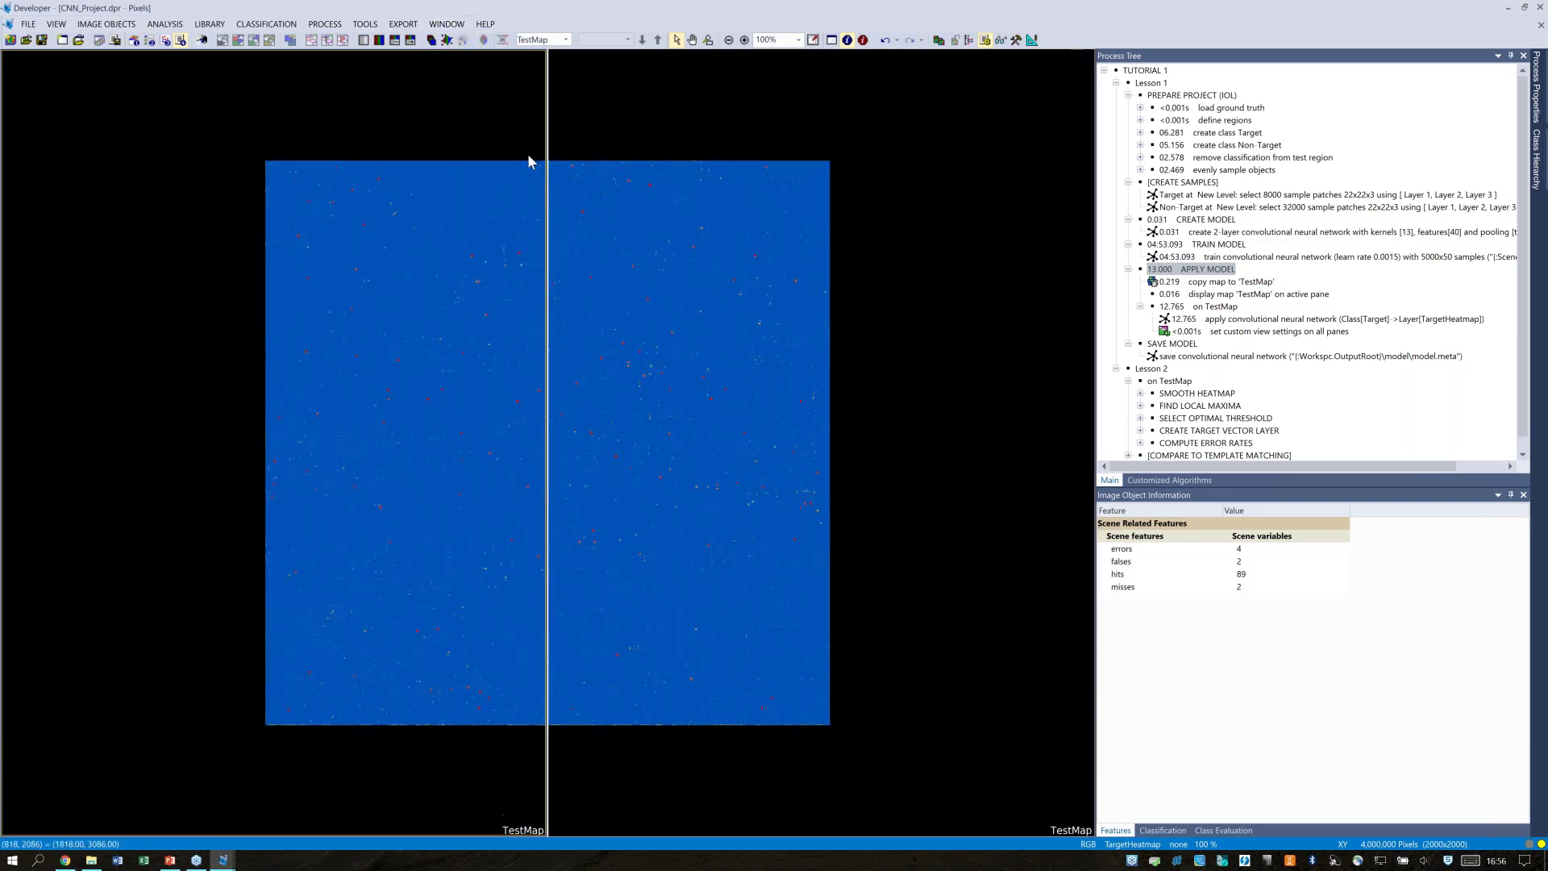
pyautogui.click(379, 40)
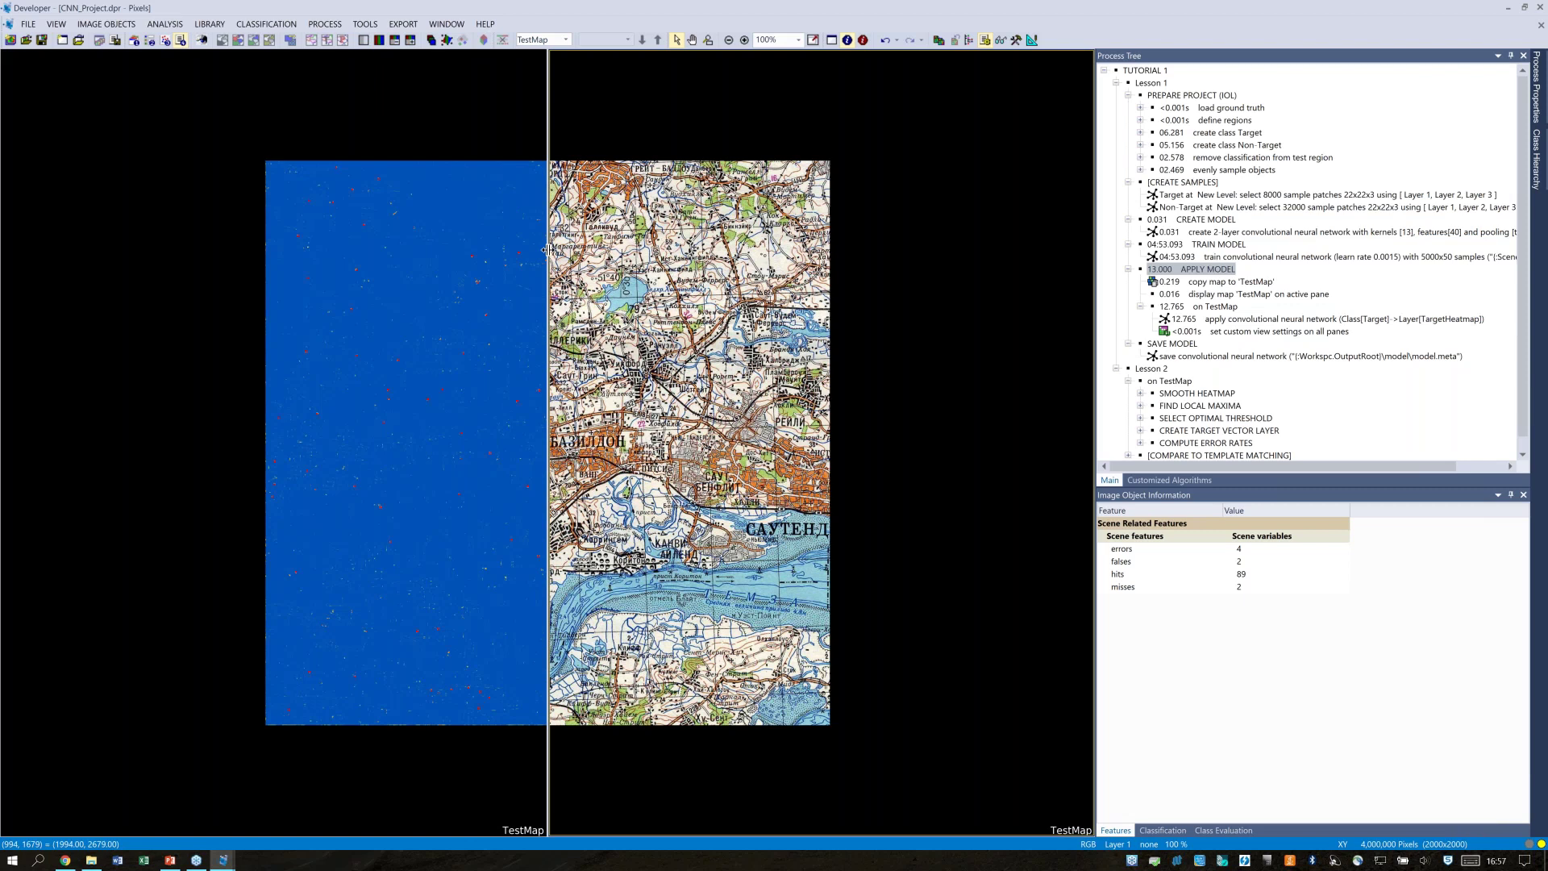
# Swipe between the Target heatmap and the topographic map at 400% zoom to compare the detected locations
pyautogui.moveTo(546, 250); pyautogui.dragTo(661, 258)
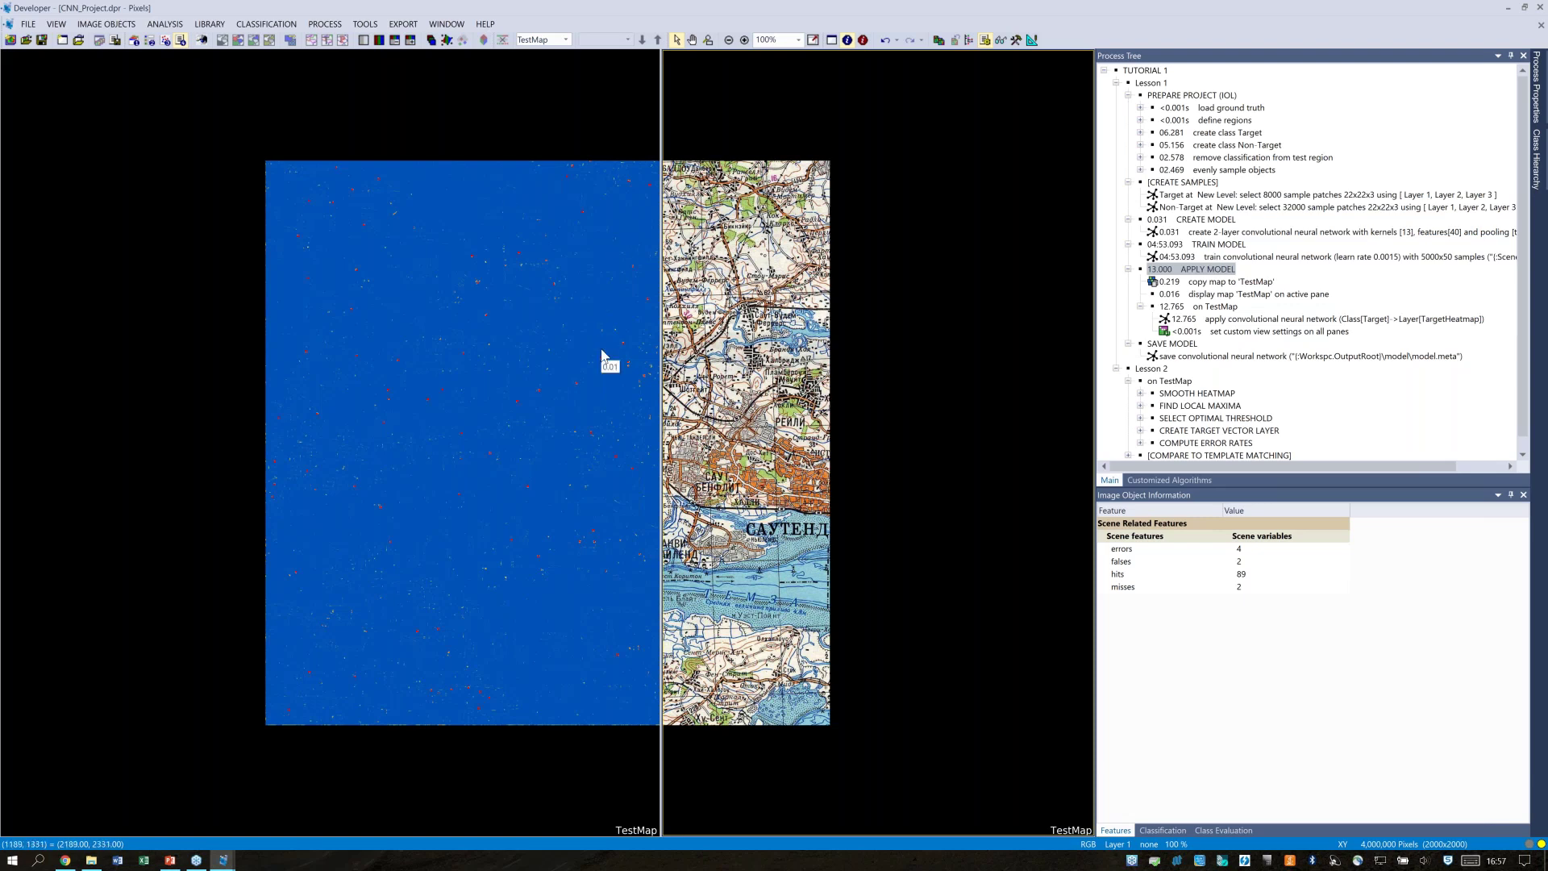
pyautogui.scroll(1, 602, 349)
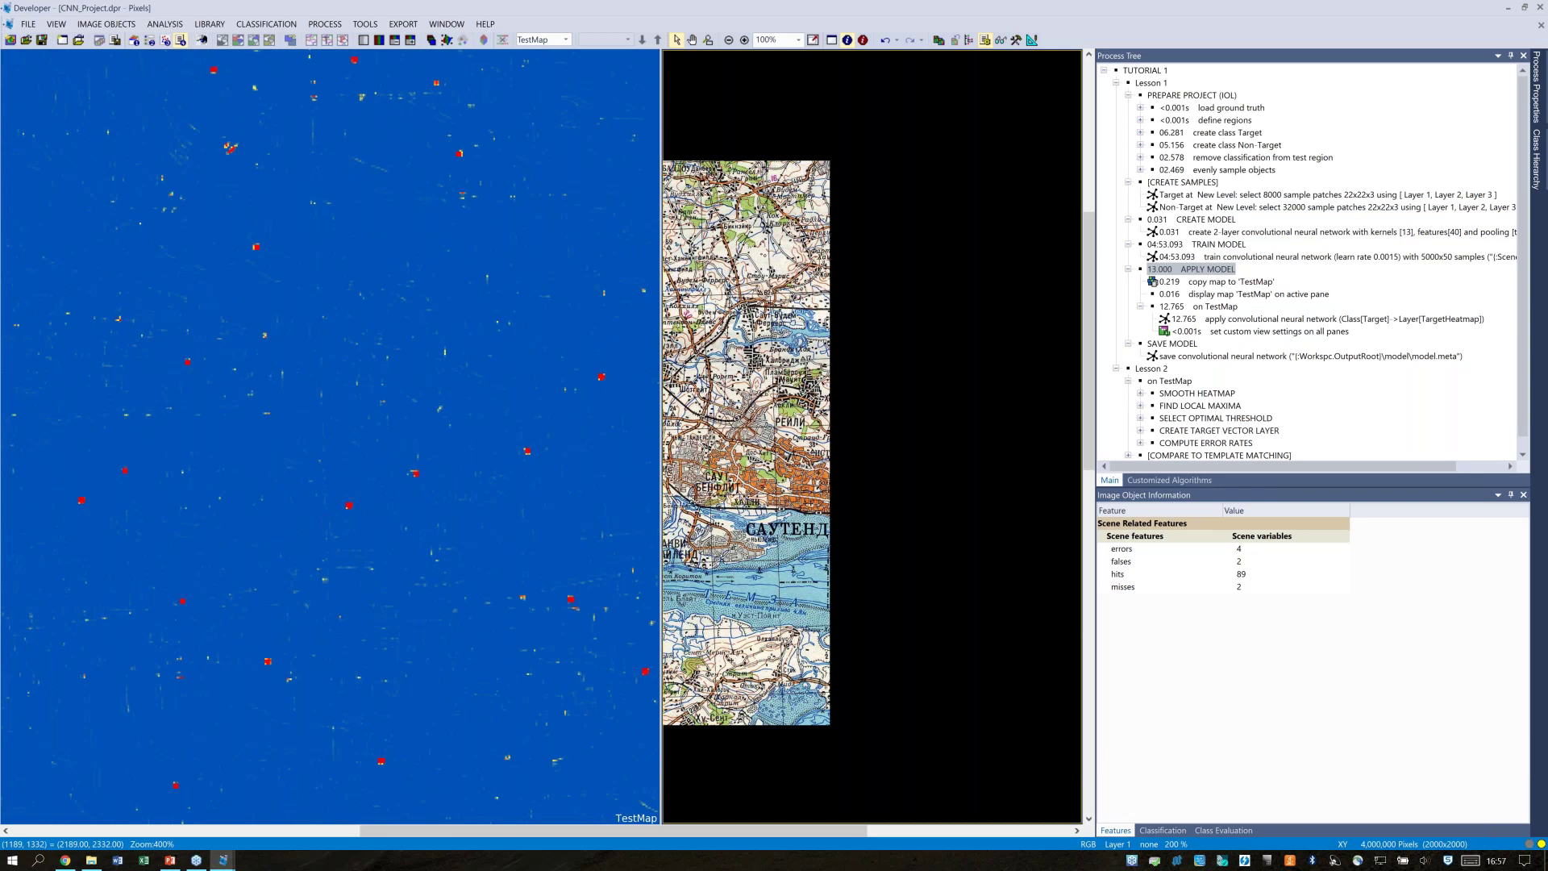
pyautogui.moveTo(665, 416); pyautogui.dragTo(989, 443)
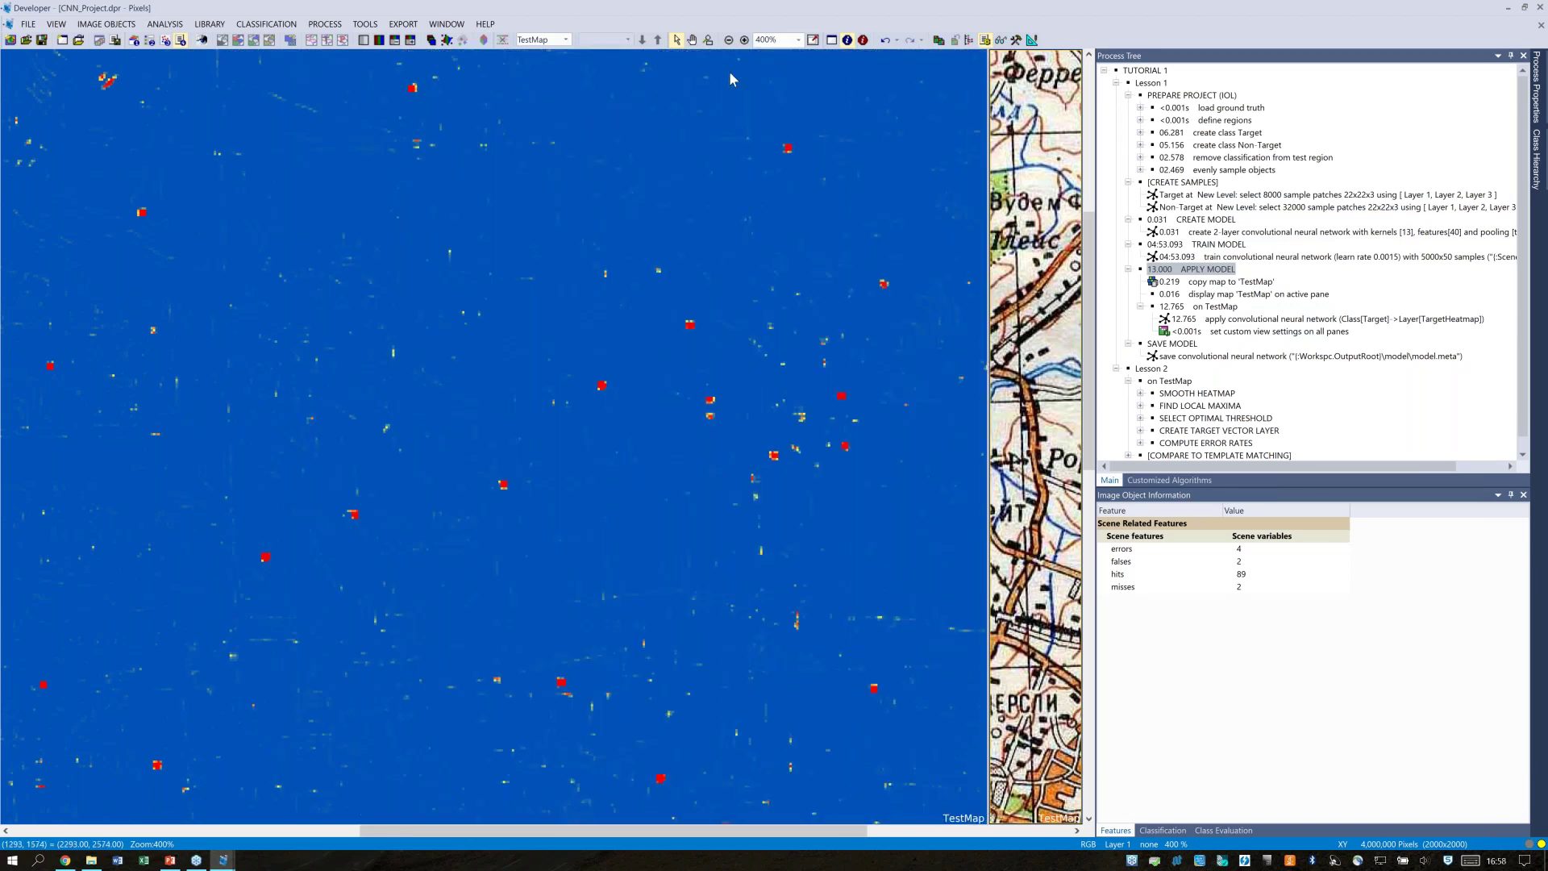
# Review the save convolutional neural network process and its meta graph and index file paths, and execute it to save the trained model
pyautogui.click(813, 40)
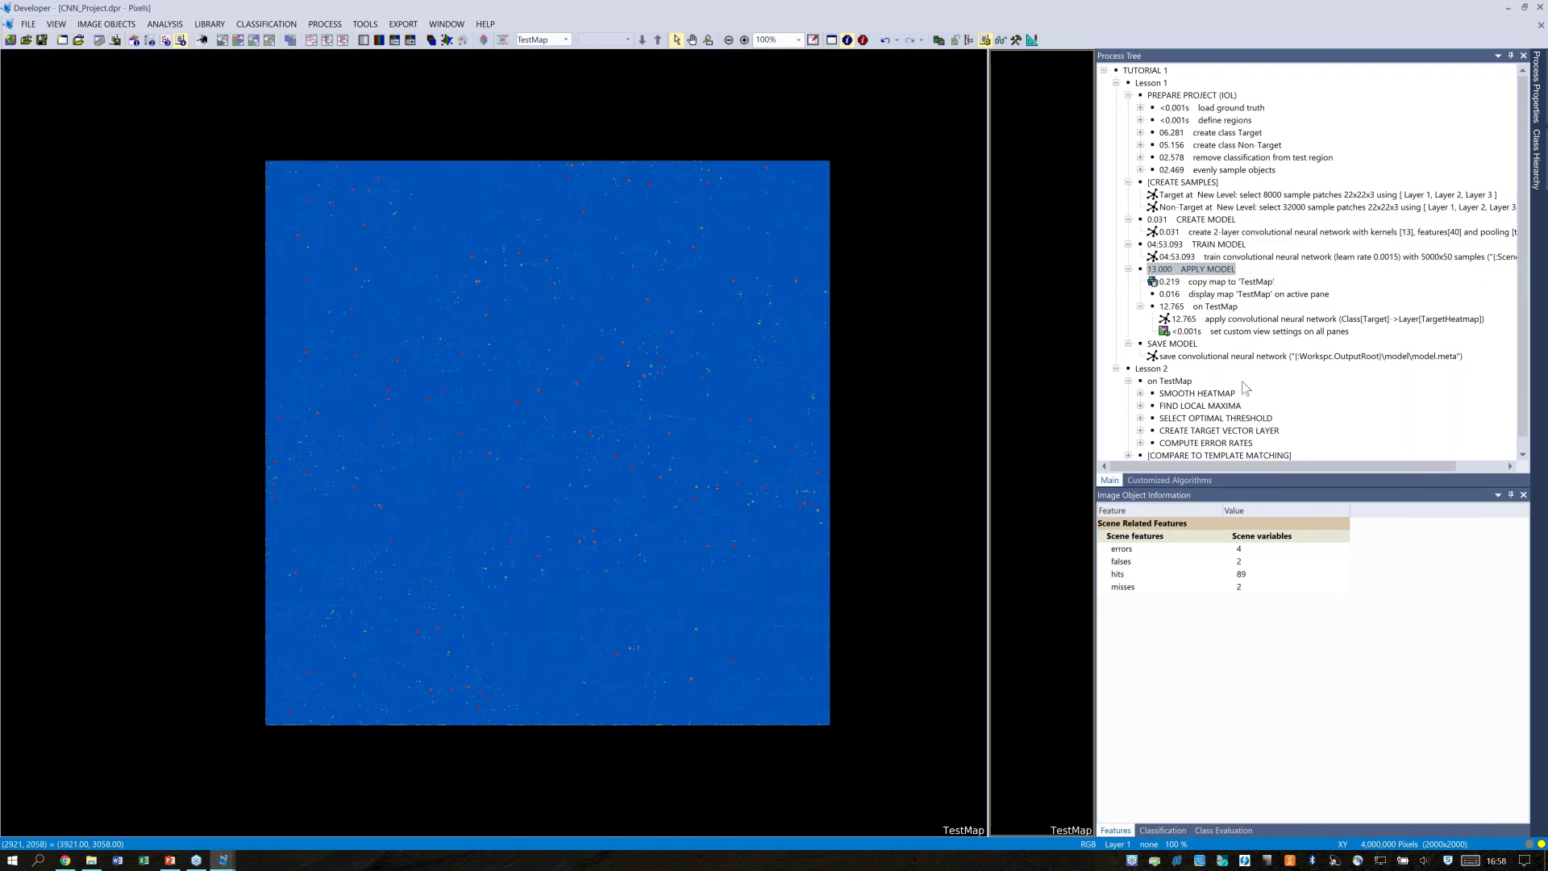
pyautogui.click(1186, 359)
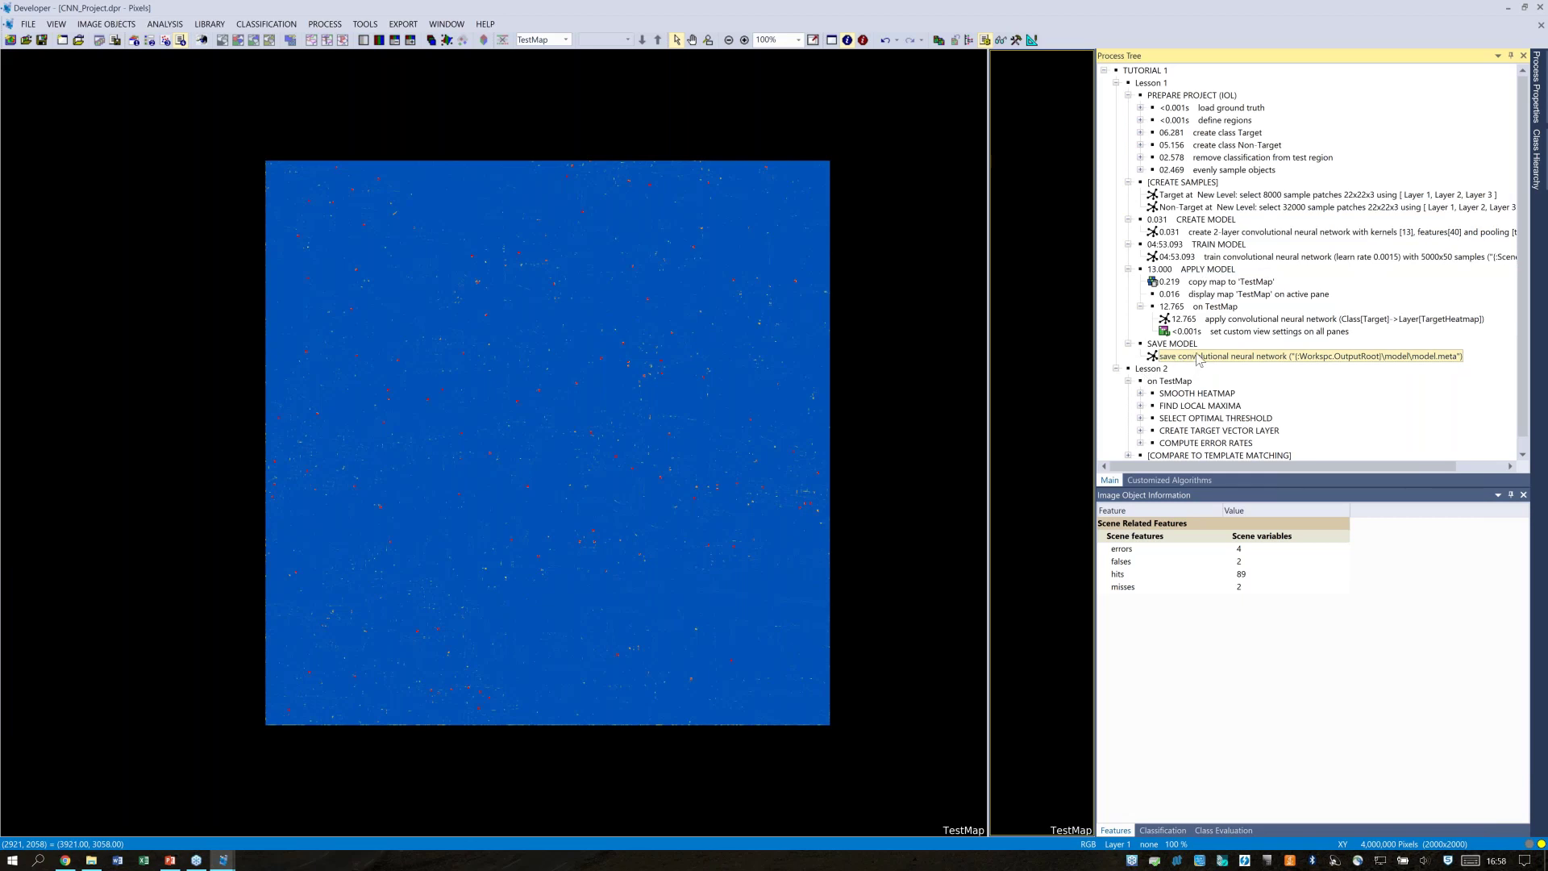
pyautogui.doubleClick(1199, 358)
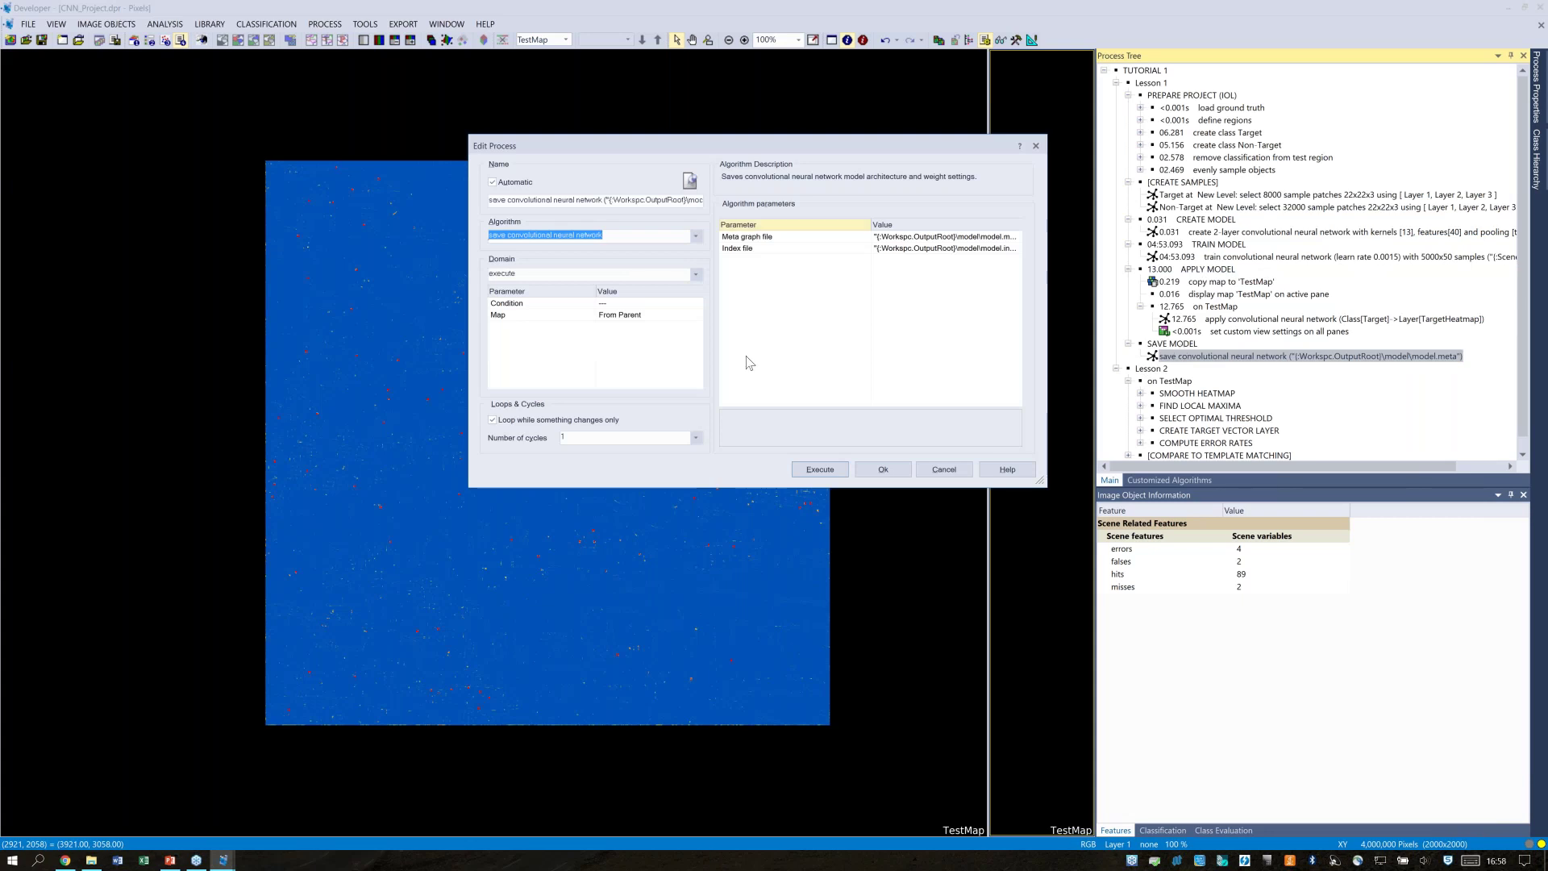
pyautogui.click(820, 469)
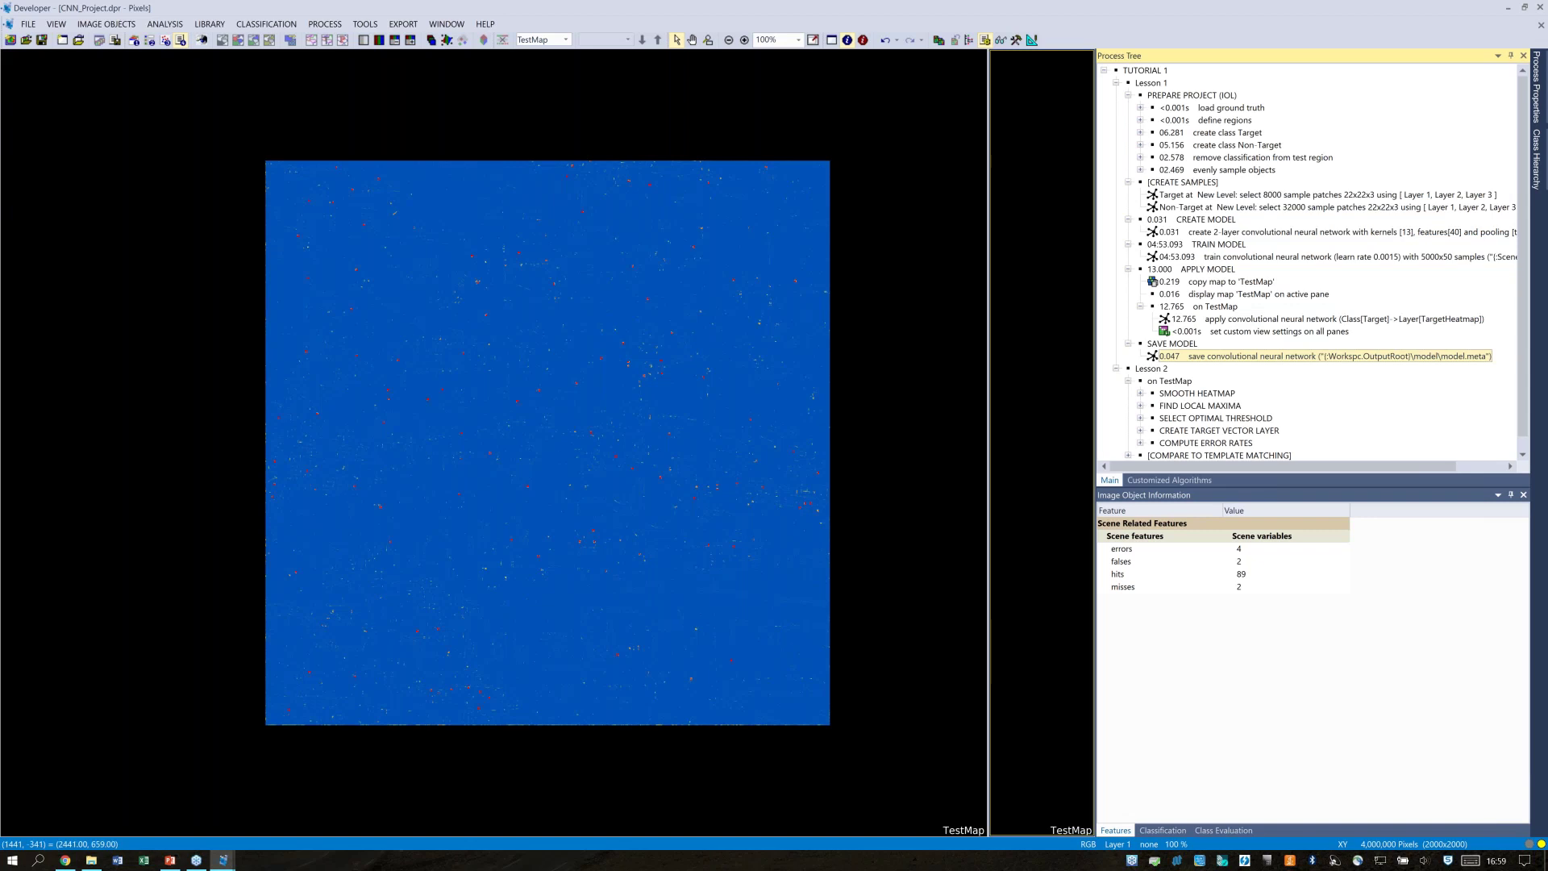
# Switch to File Explorer, examine the saved data, index and meta files in the tutorial's model folder, and return to eCognition Developer
pyautogui.click(91, 861)
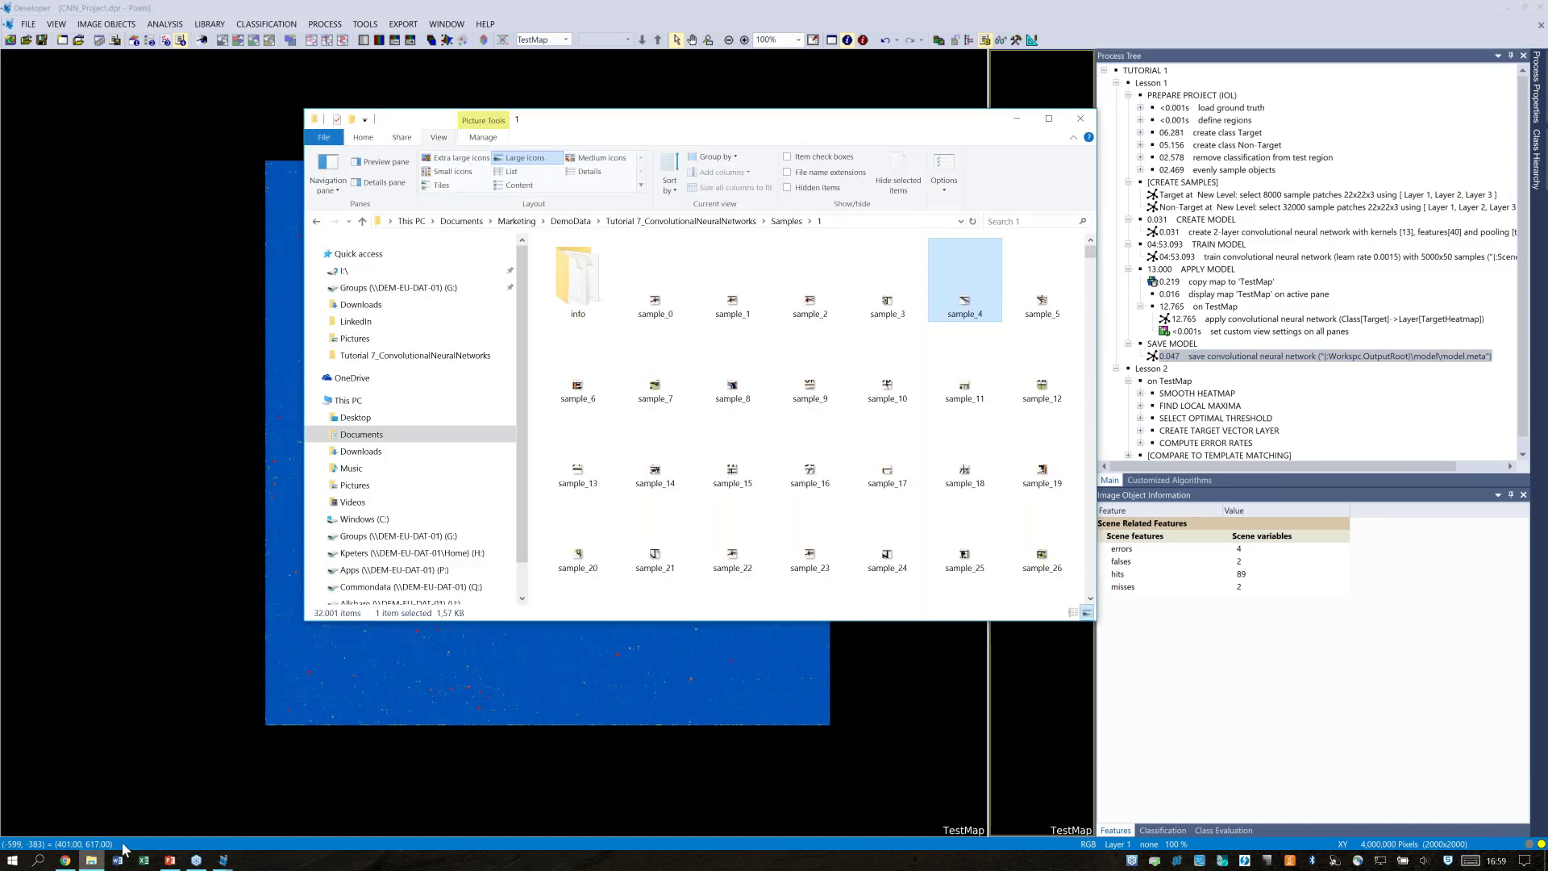
pyautogui.click(682, 220)
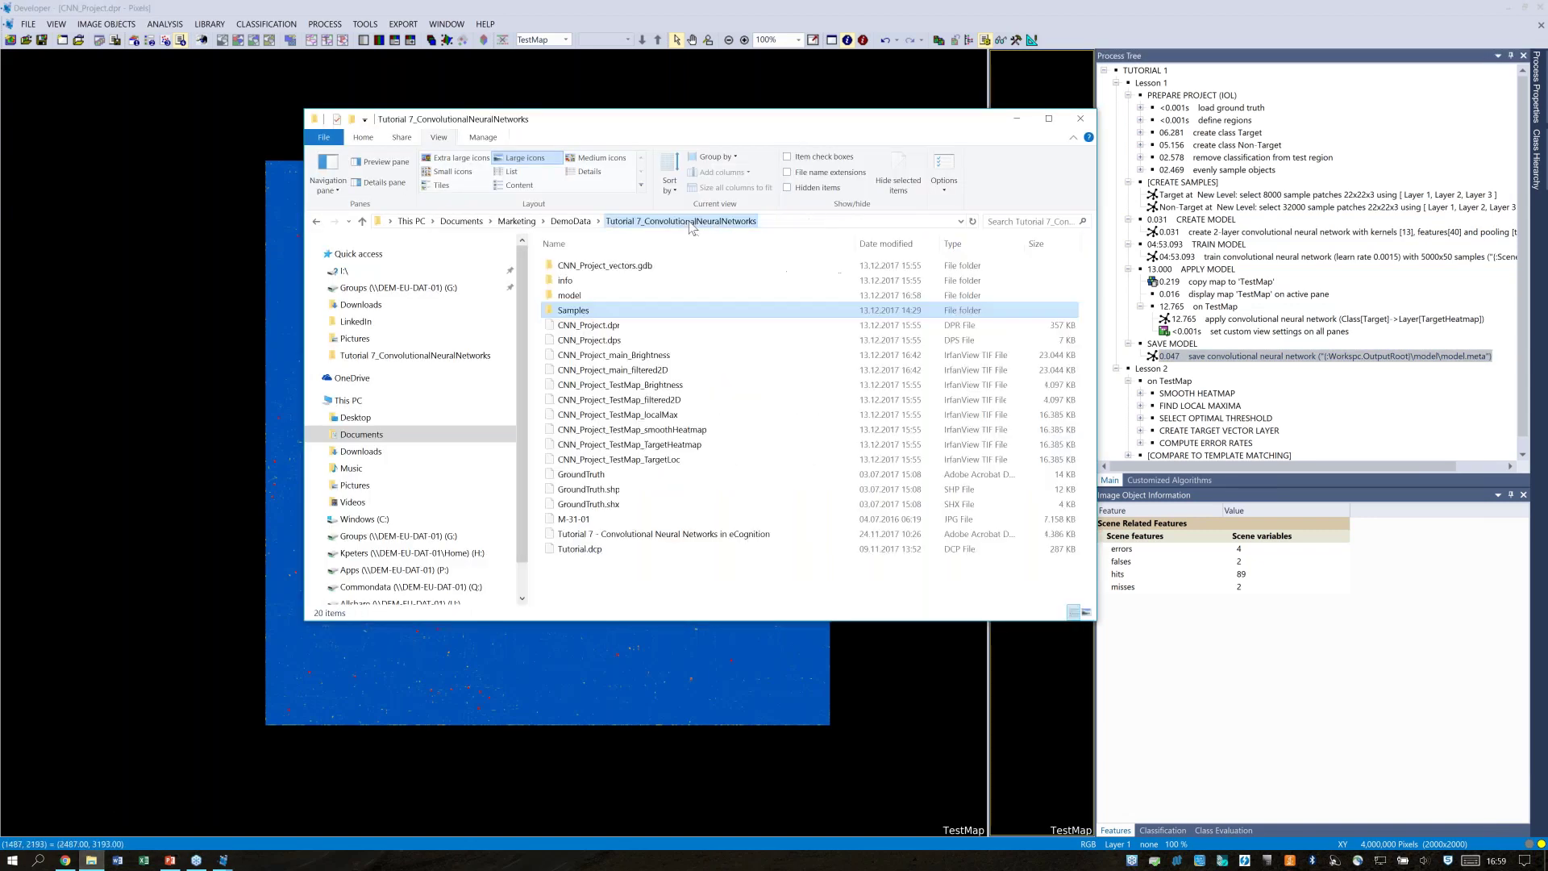
pyautogui.doubleClick(595, 296)
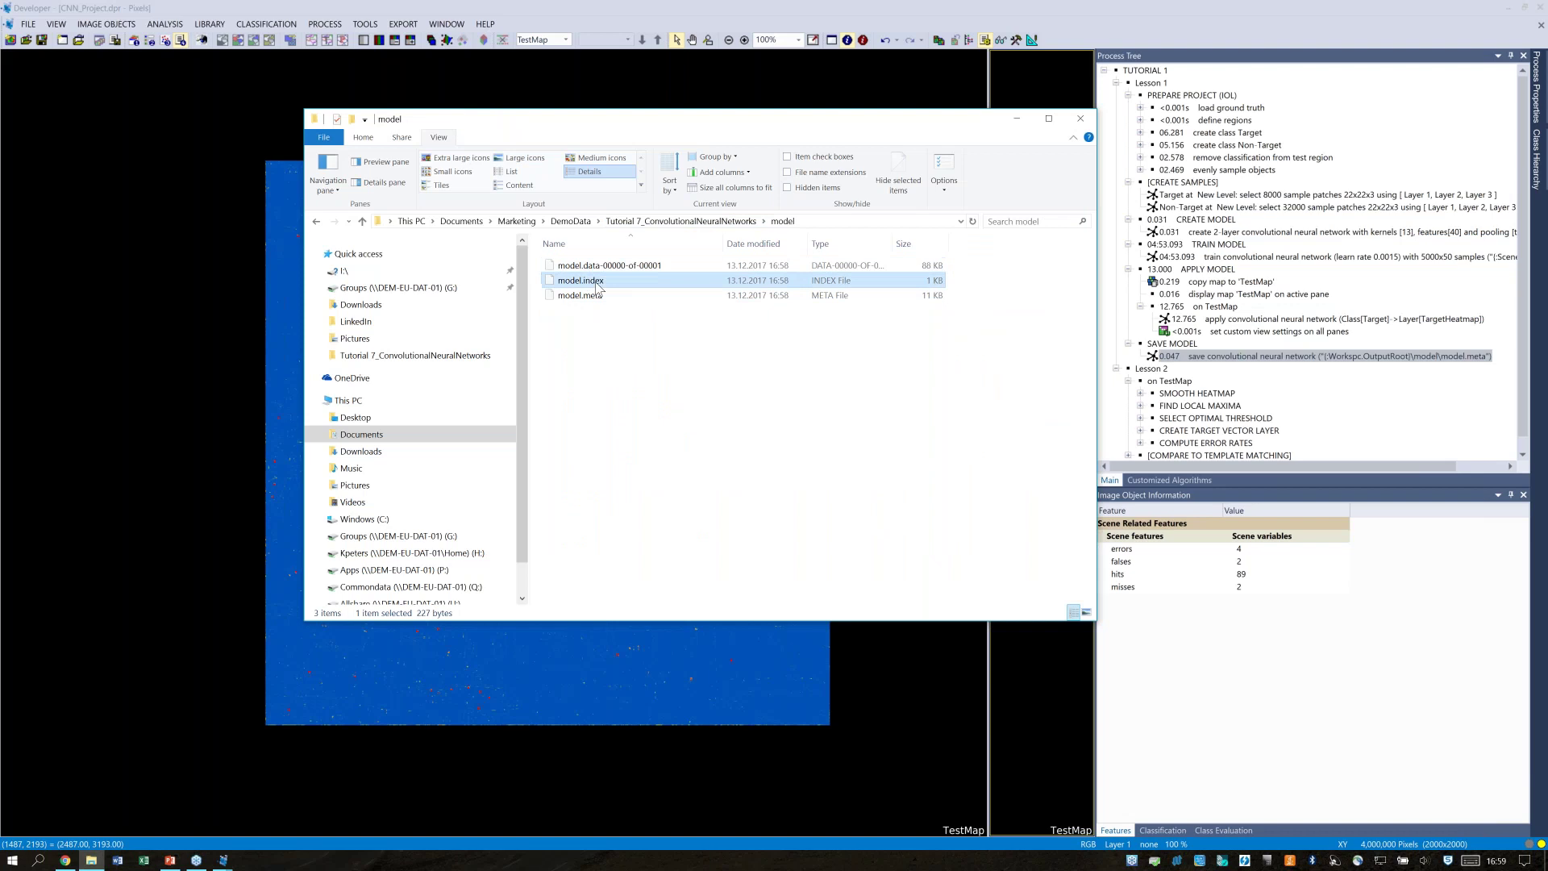
pyautogui.click(597, 296)
pyautogui.click(601, 267)
pyautogui.click(600, 281)
pyautogui.click(596, 296)
pyautogui.click(601, 267)
pyautogui.click(597, 281)
pyautogui.click(595, 296)
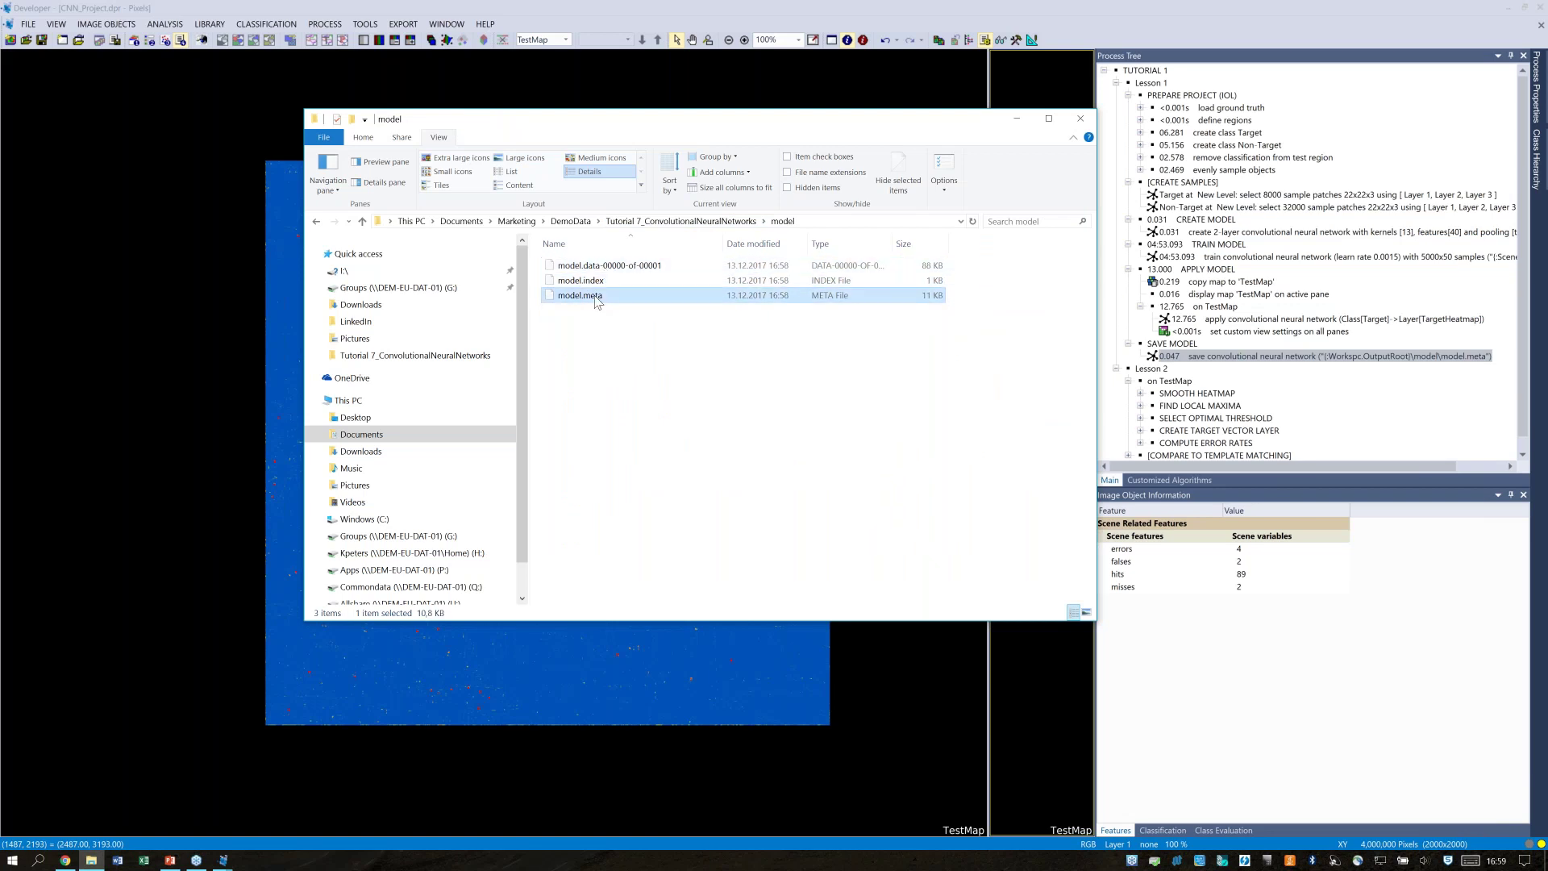
pyautogui.click(1047, 18)
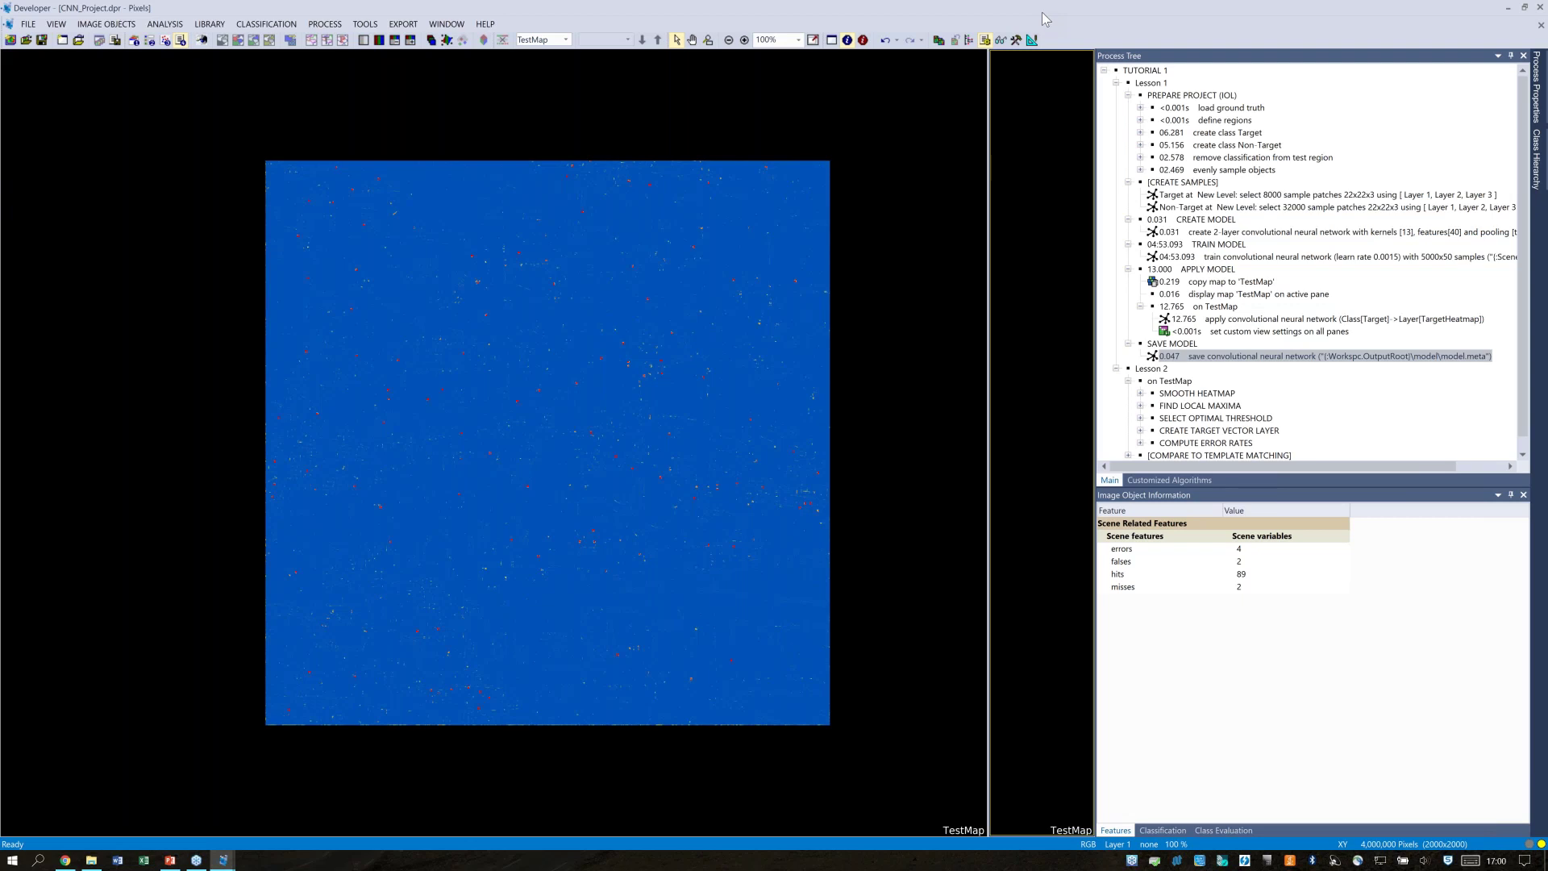
# Collapse the Lesson 1 processes and execute the whole "on TestMap" process of Lesson 2
pyautogui.click(1127, 97)
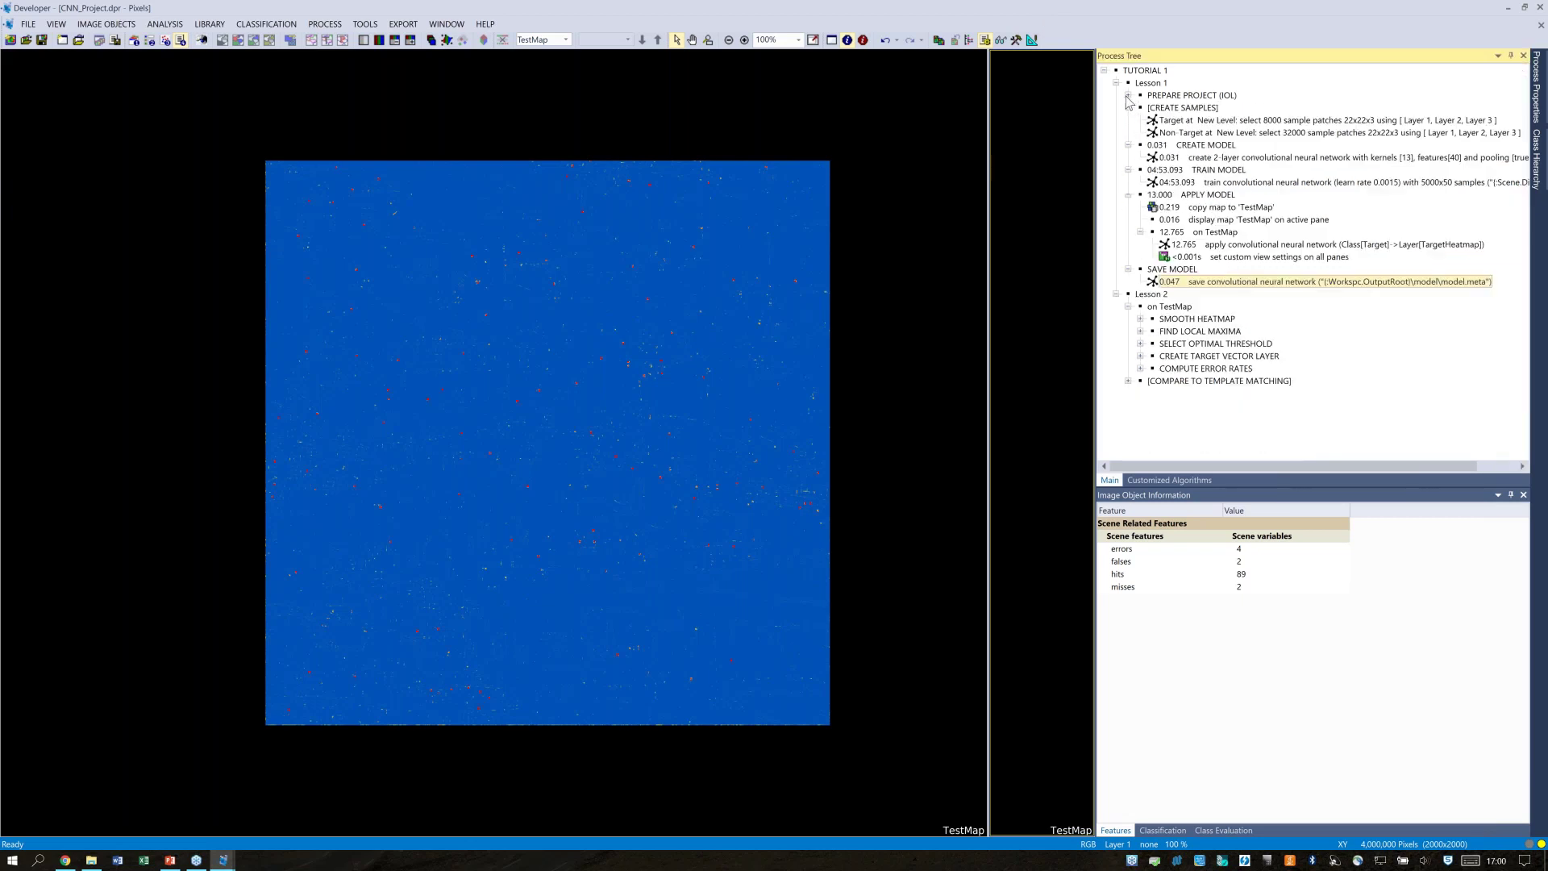
pyautogui.click(1116, 84)
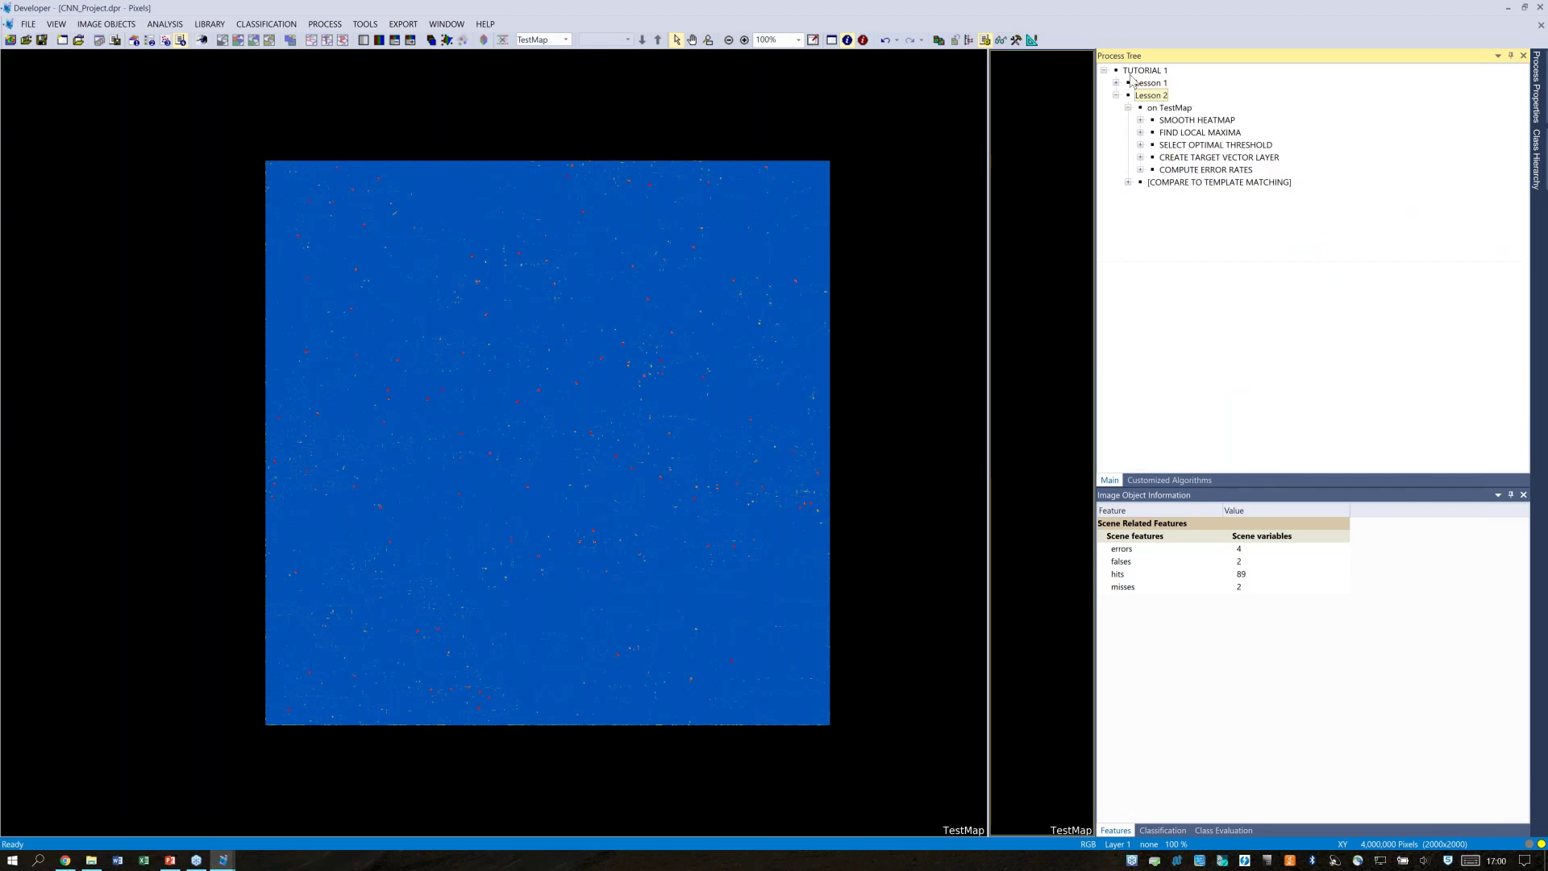
pyautogui.click(1167, 111)
pyautogui.rightClick(1164, 113)
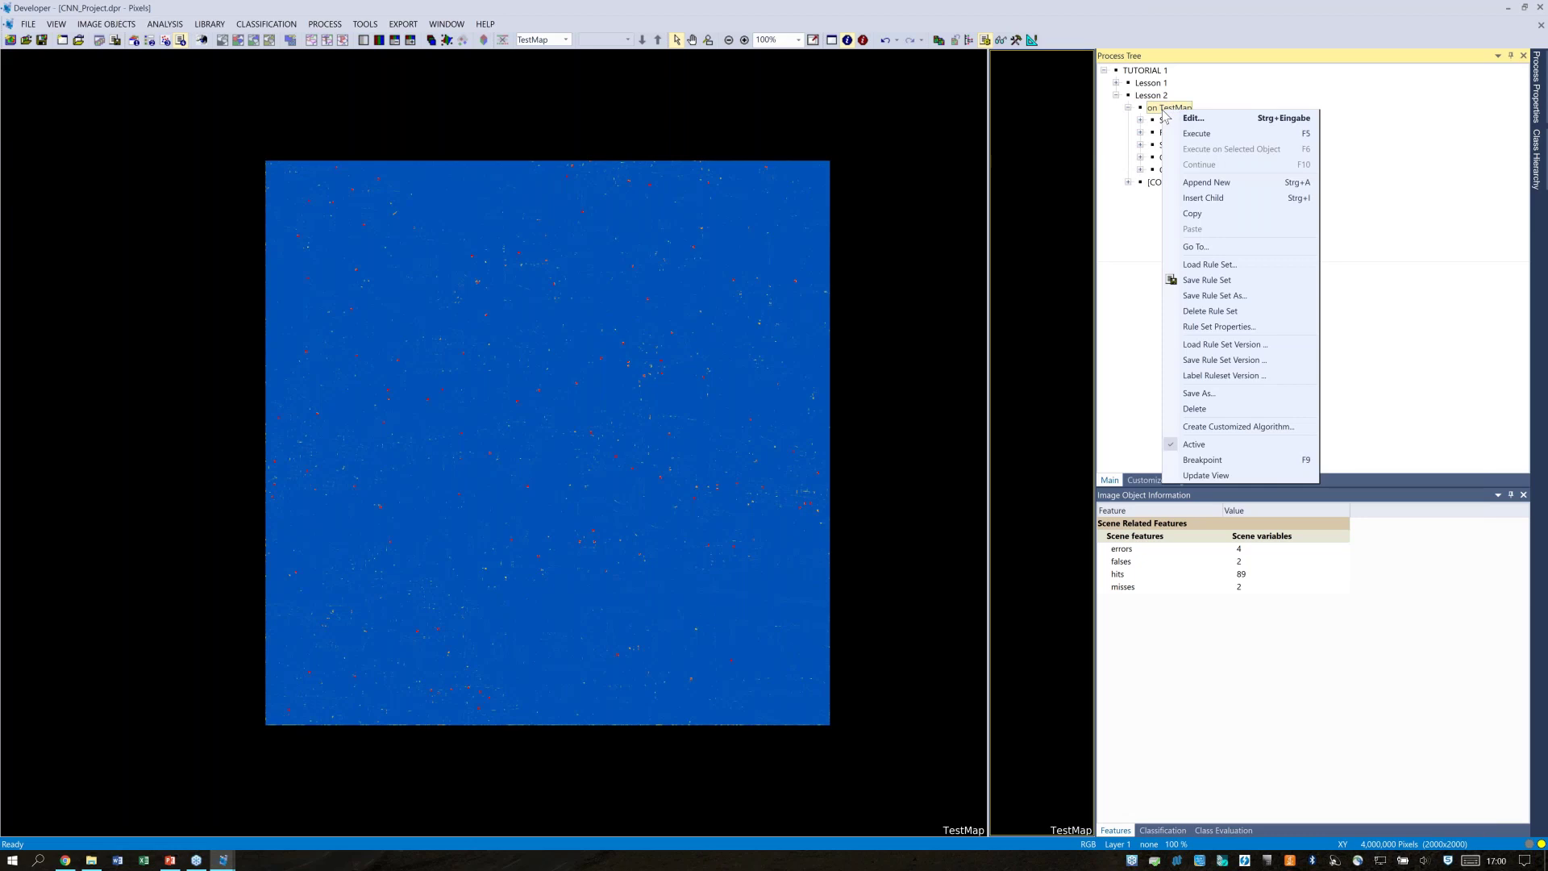
pyautogui.click(1197, 133)
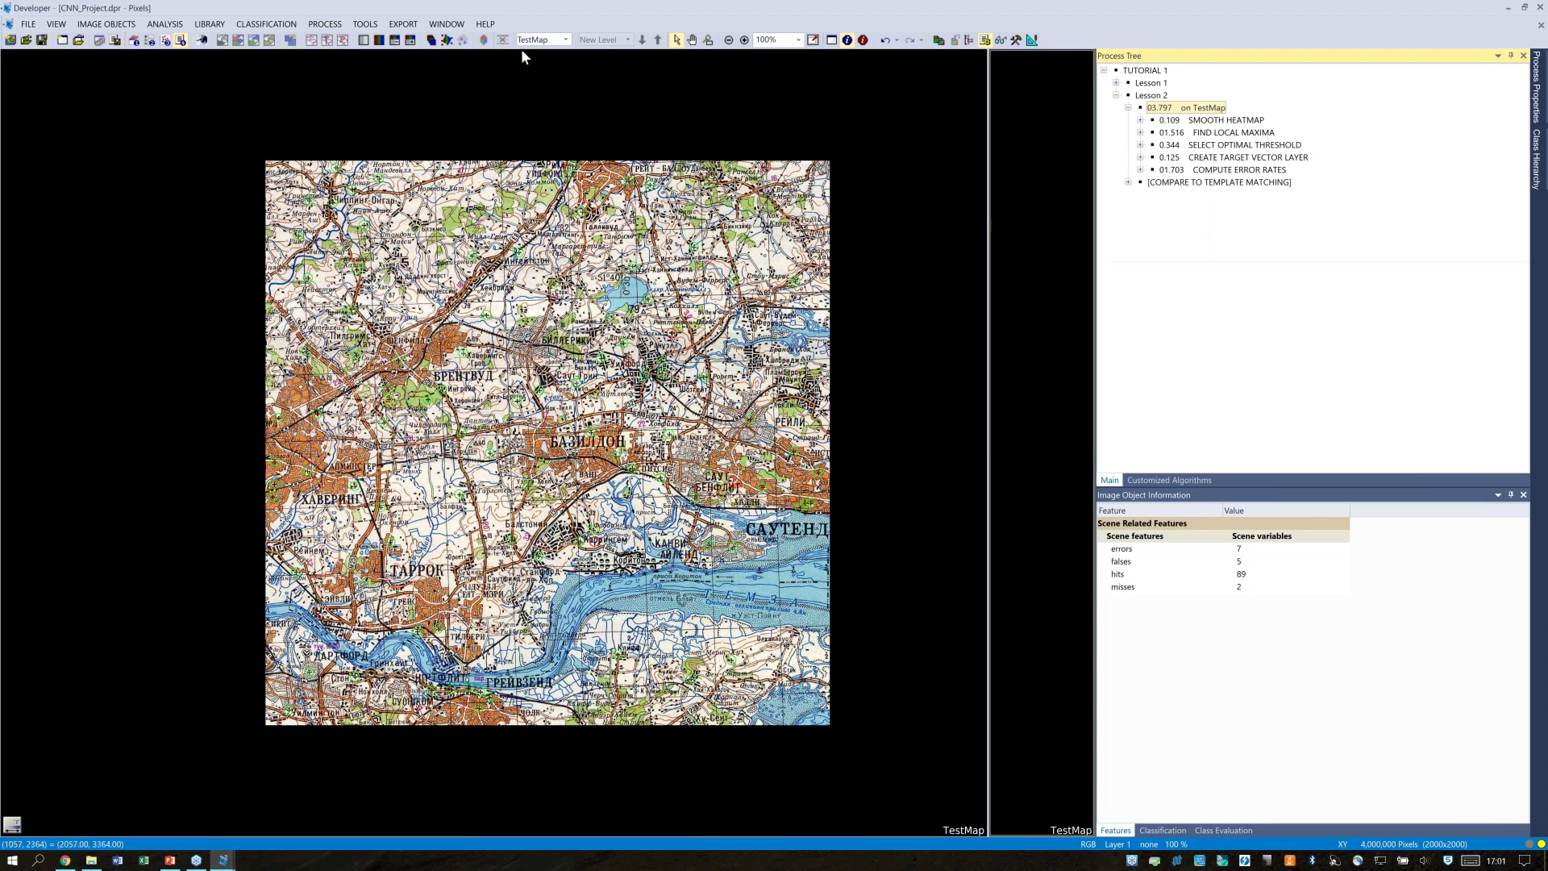
# Extend the map pane over the full view and inspect the circled target symbols on the topographic map at 800% zoom
pyautogui.click(709, 41)
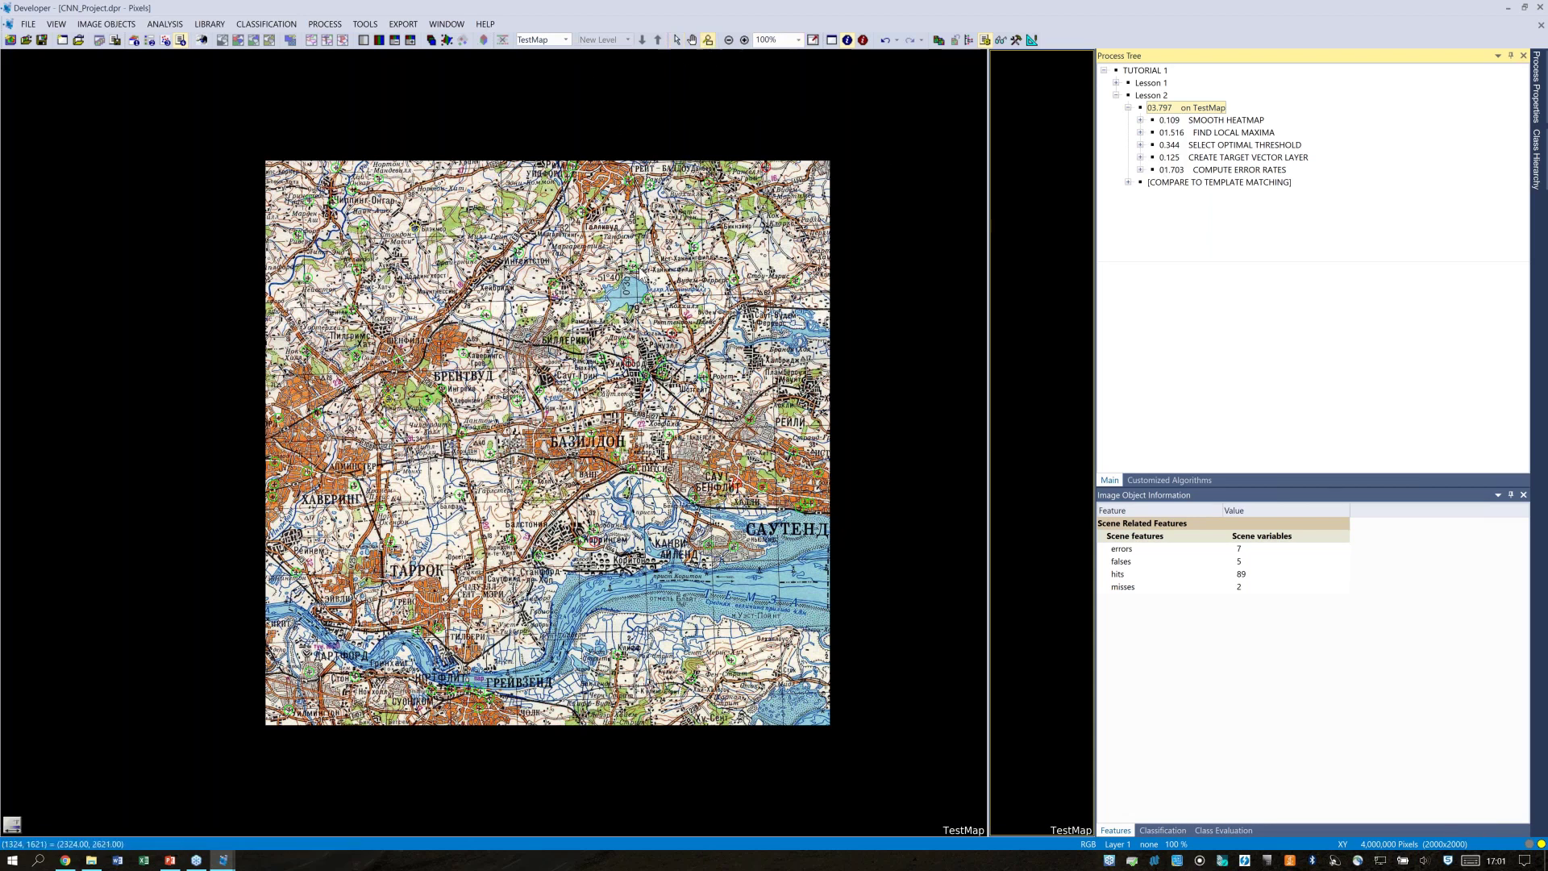
pyautogui.click(447, 25)
pyautogui.click(449, 40)
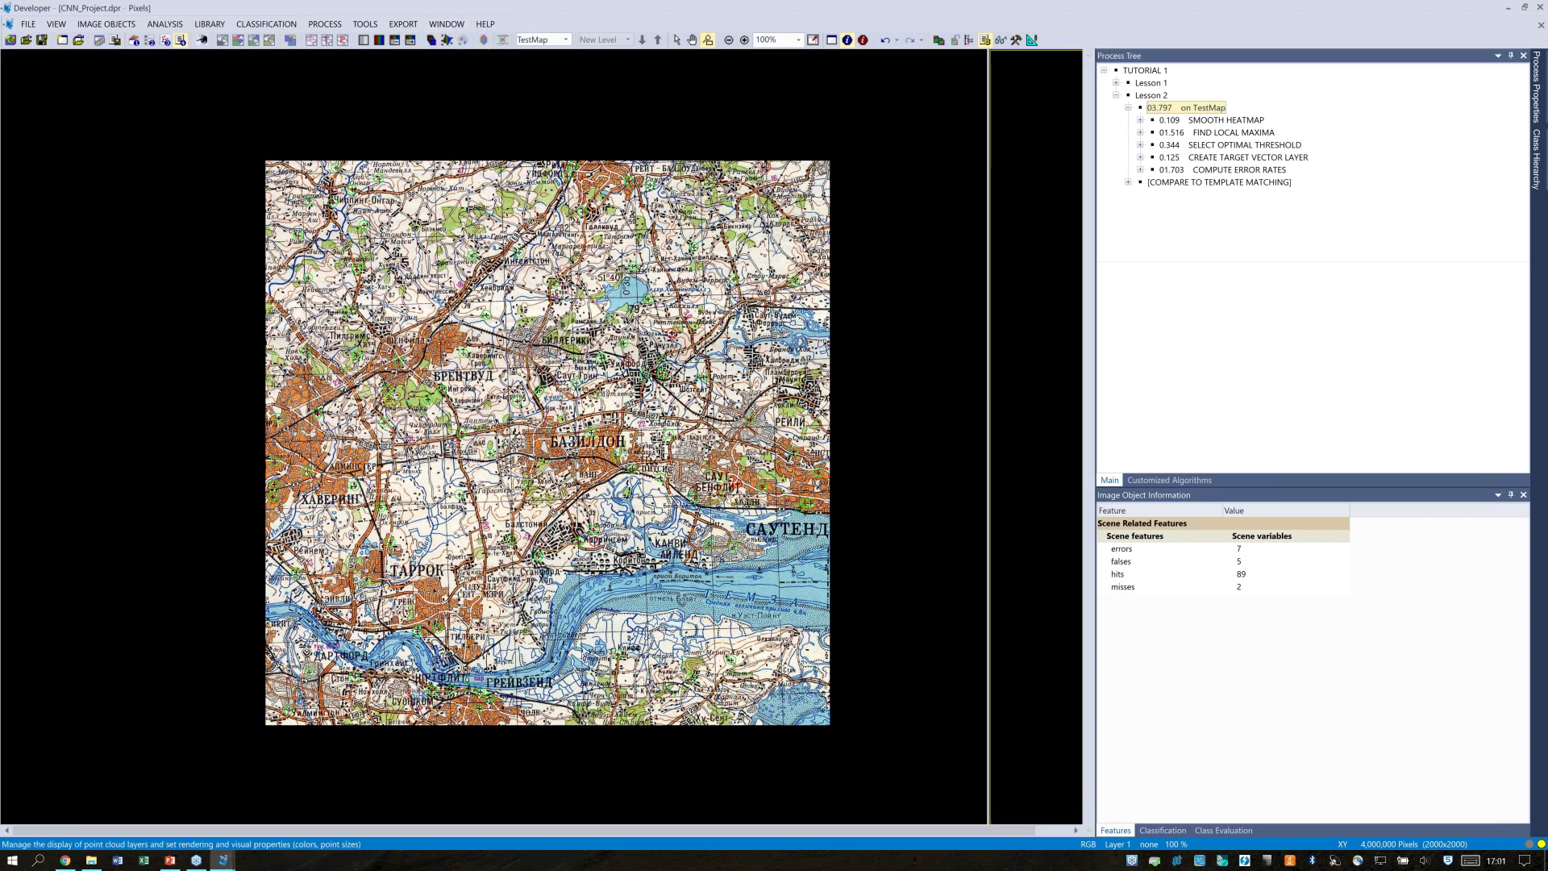
pyautogui.moveTo(988, 435); pyautogui.dragTo(1082, 435)
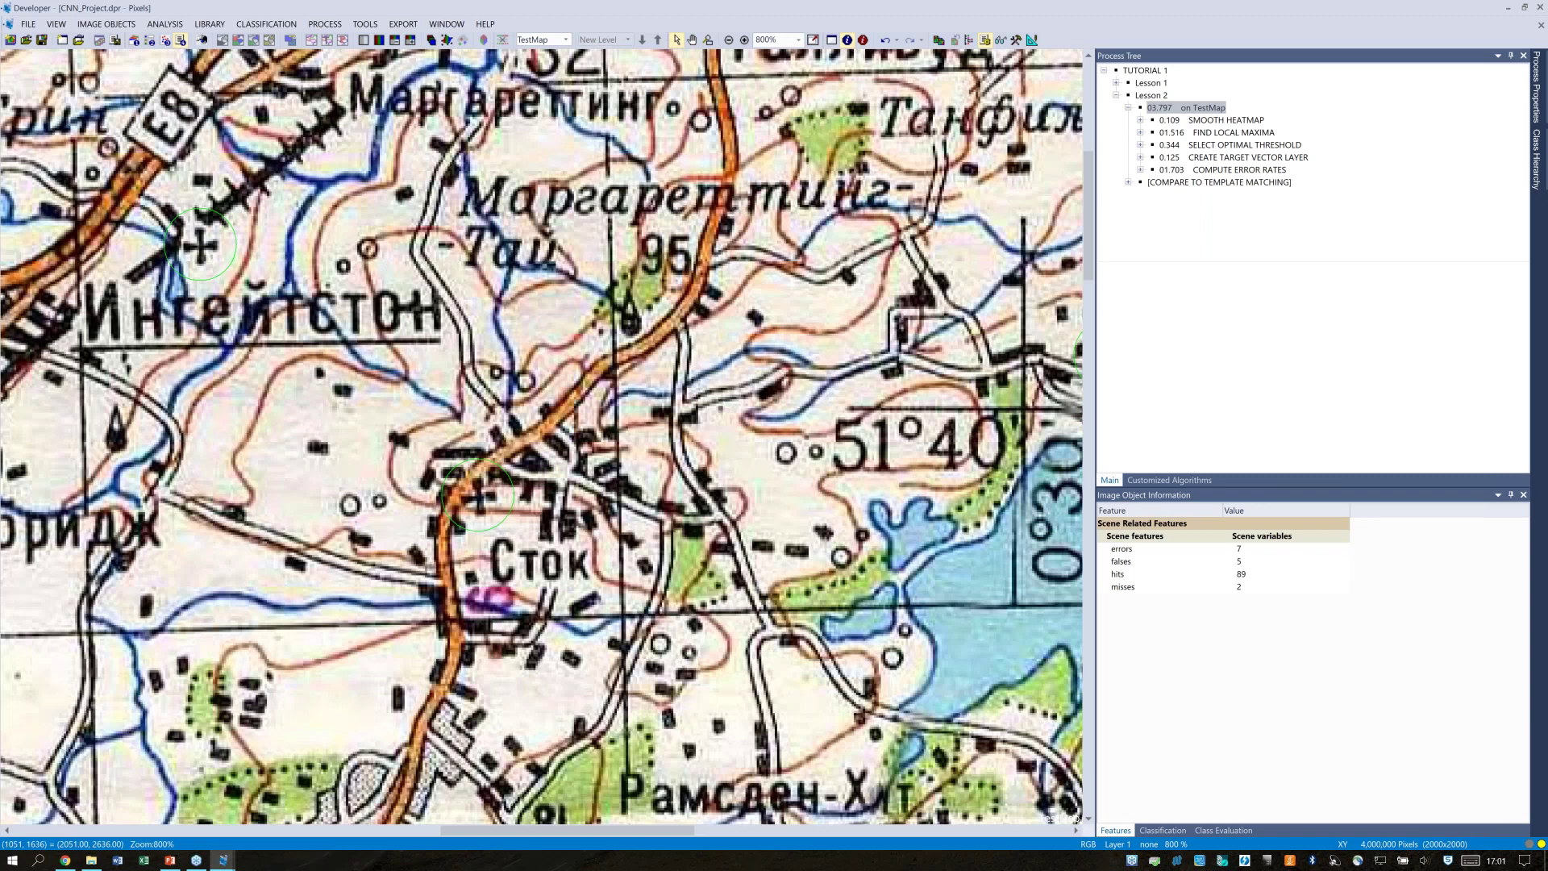
pyautogui.moveTo(198, 277); pyautogui.dragTo(560, 361)
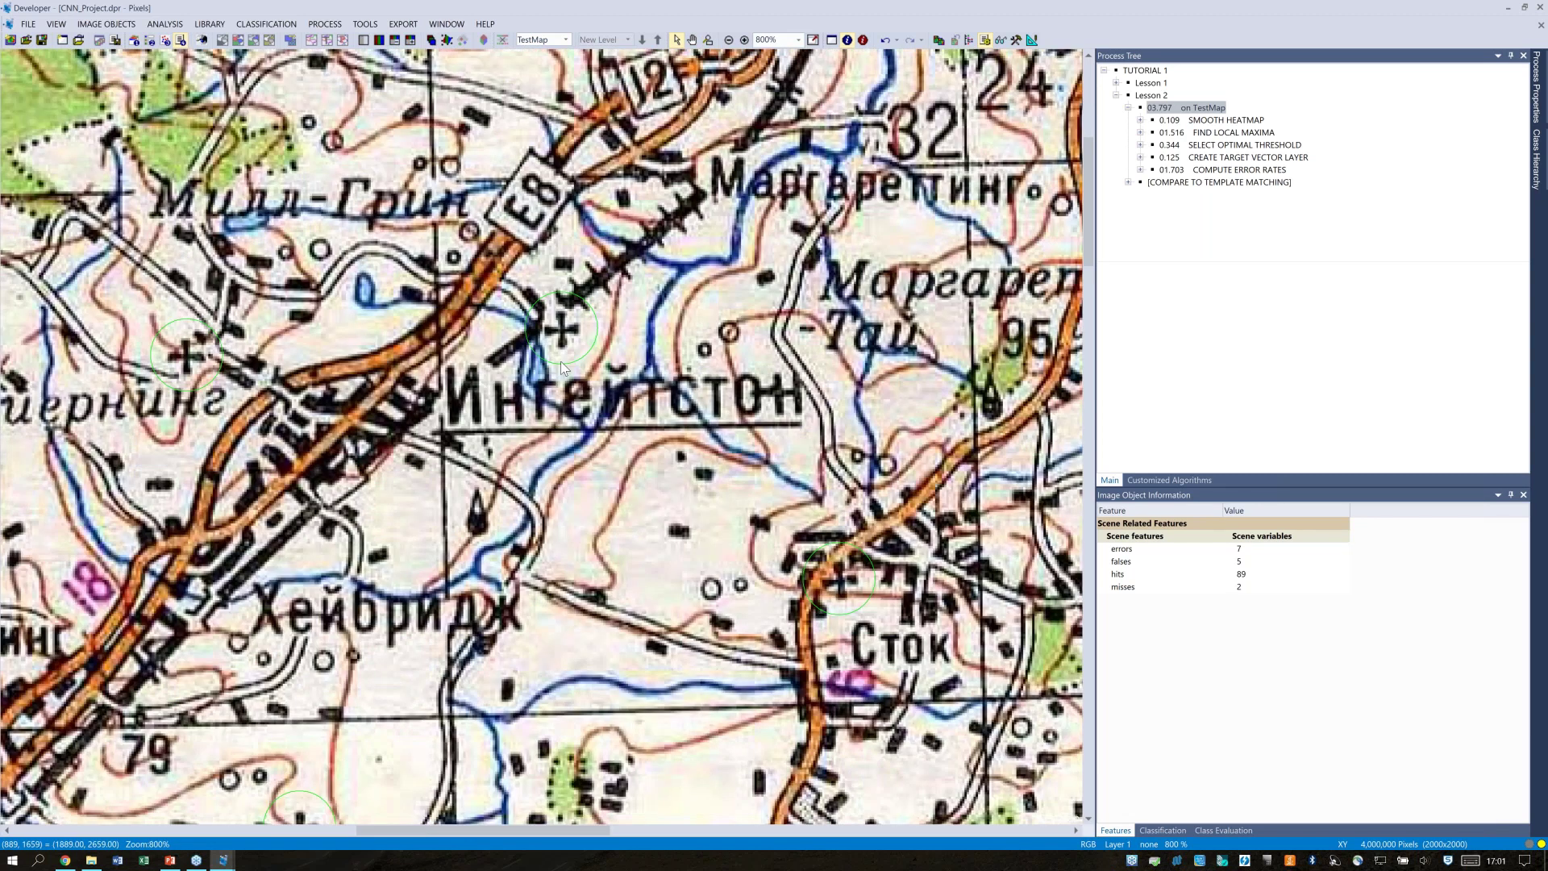
pyautogui.moveTo(560, 361); pyautogui.dragTo(608, 337)
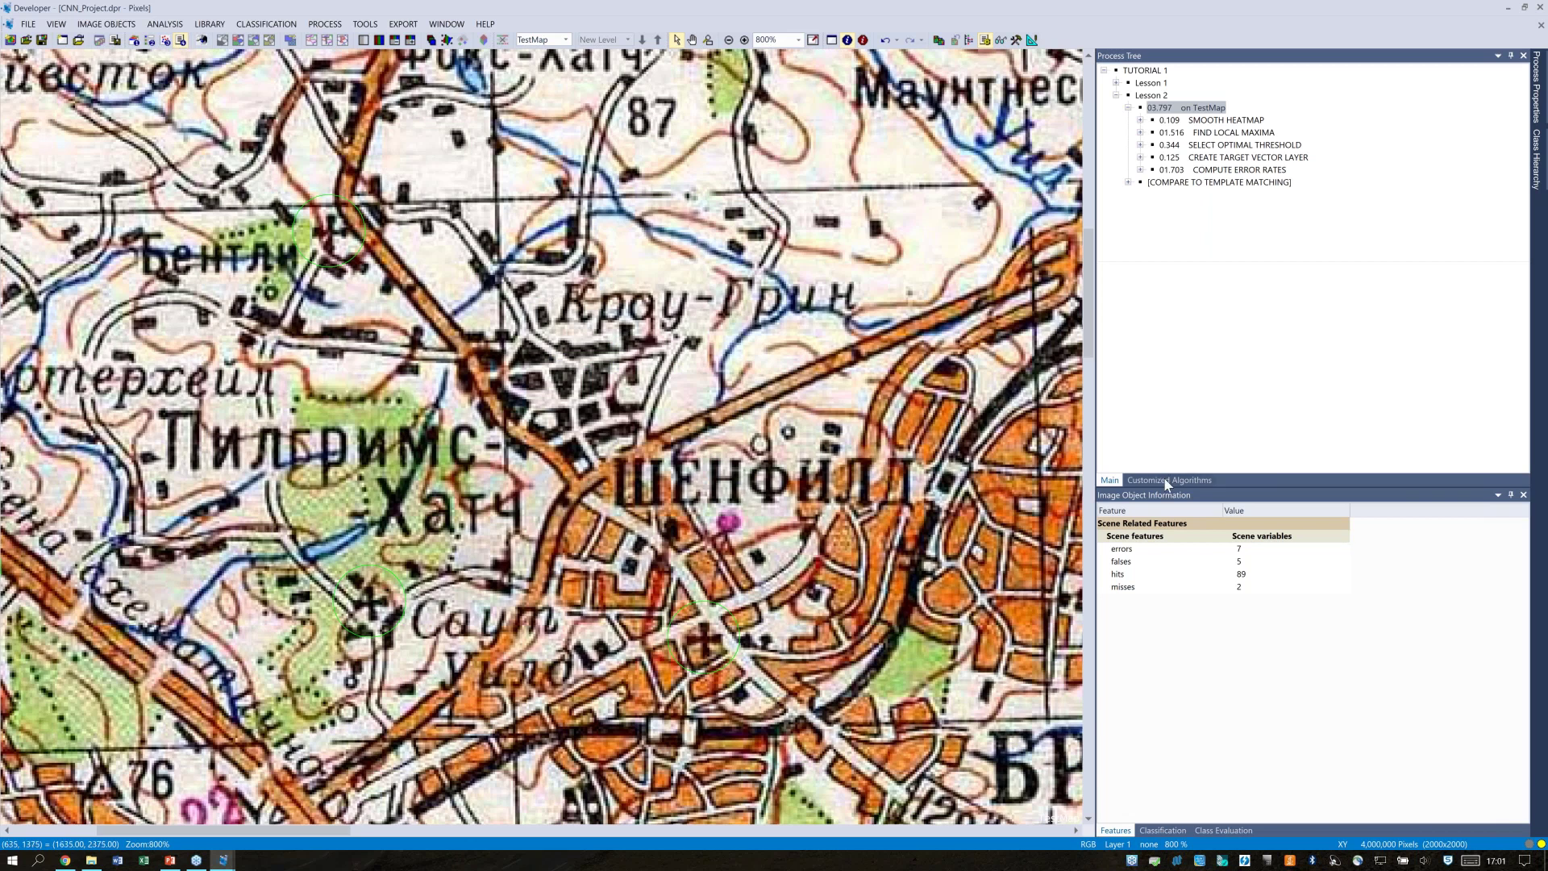
# Examine the scene variables errors, falses, misses and hits to assess the detection accuracy
pyautogui.click(1196, 526)
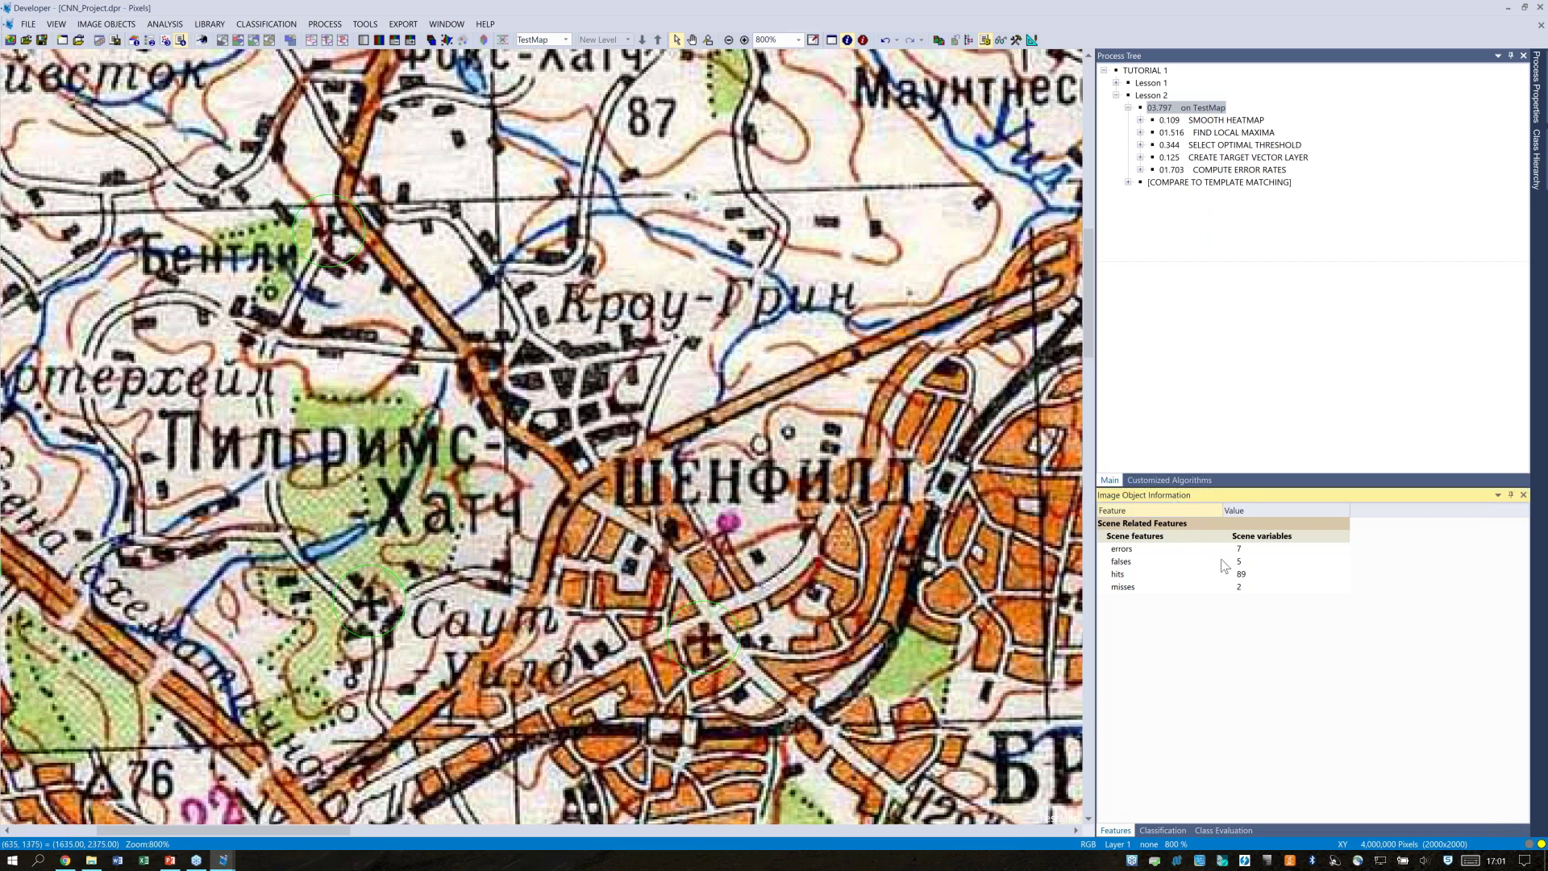
pyautogui.click(1240, 553)
pyautogui.click(1252, 563)
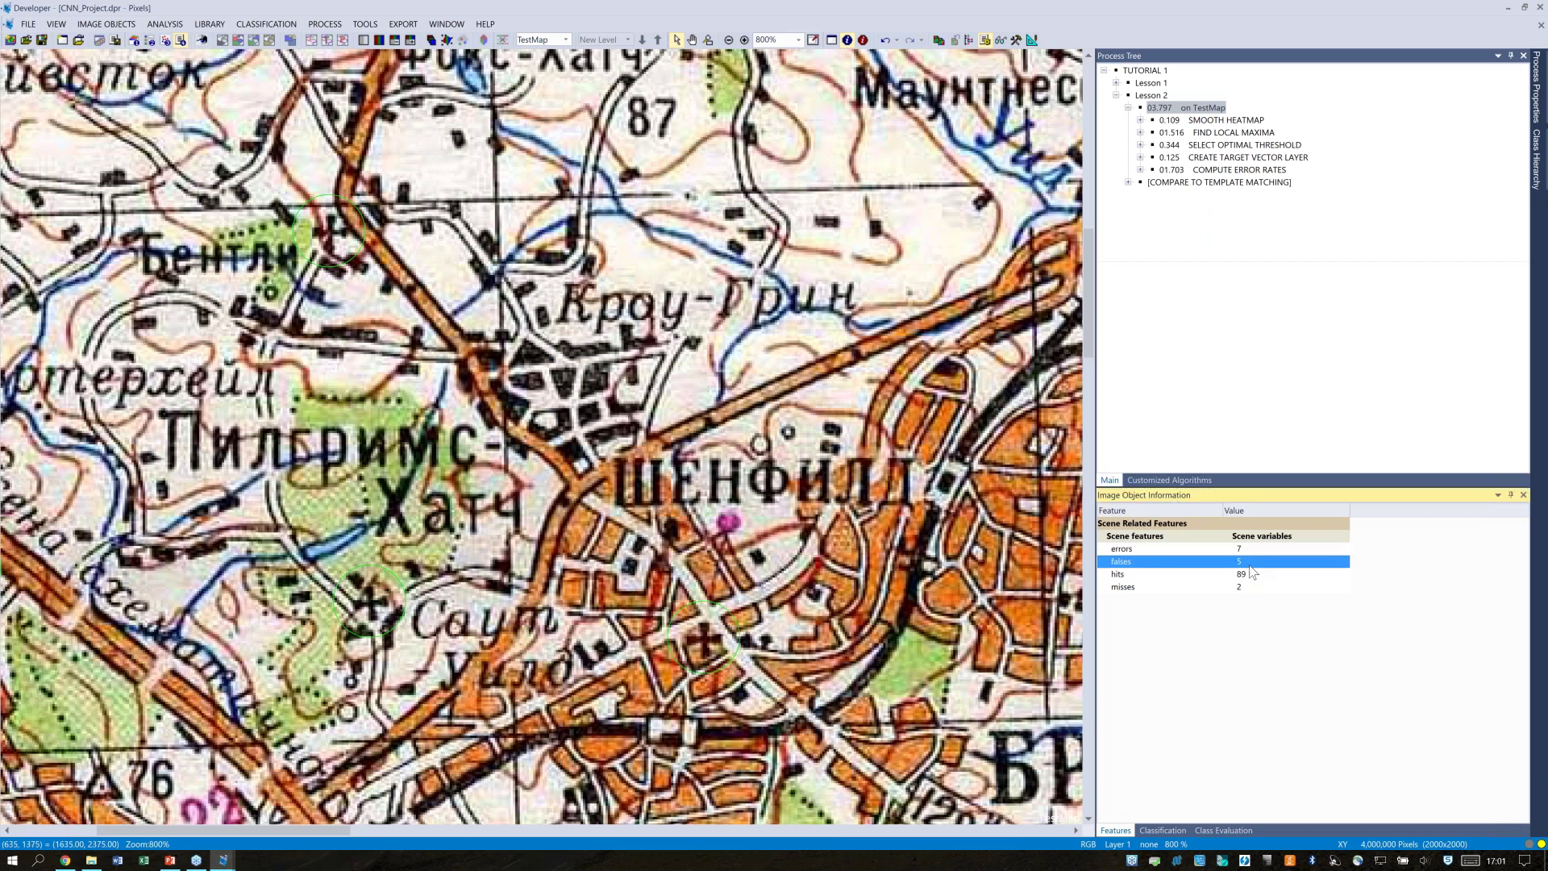
pyautogui.click(1258, 588)
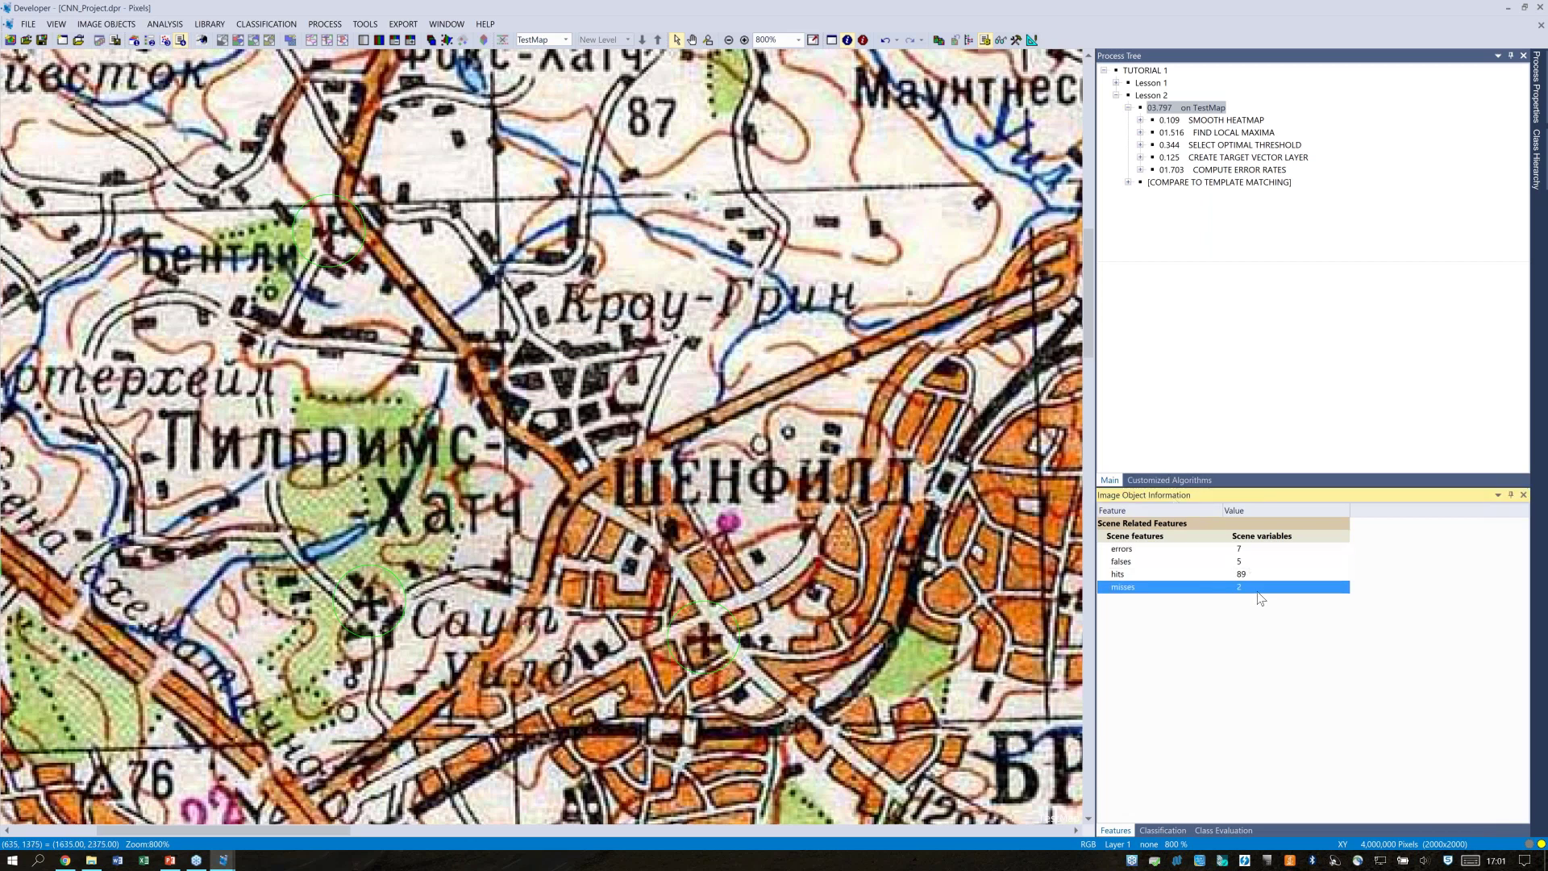
pyautogui.click(1137, 578)
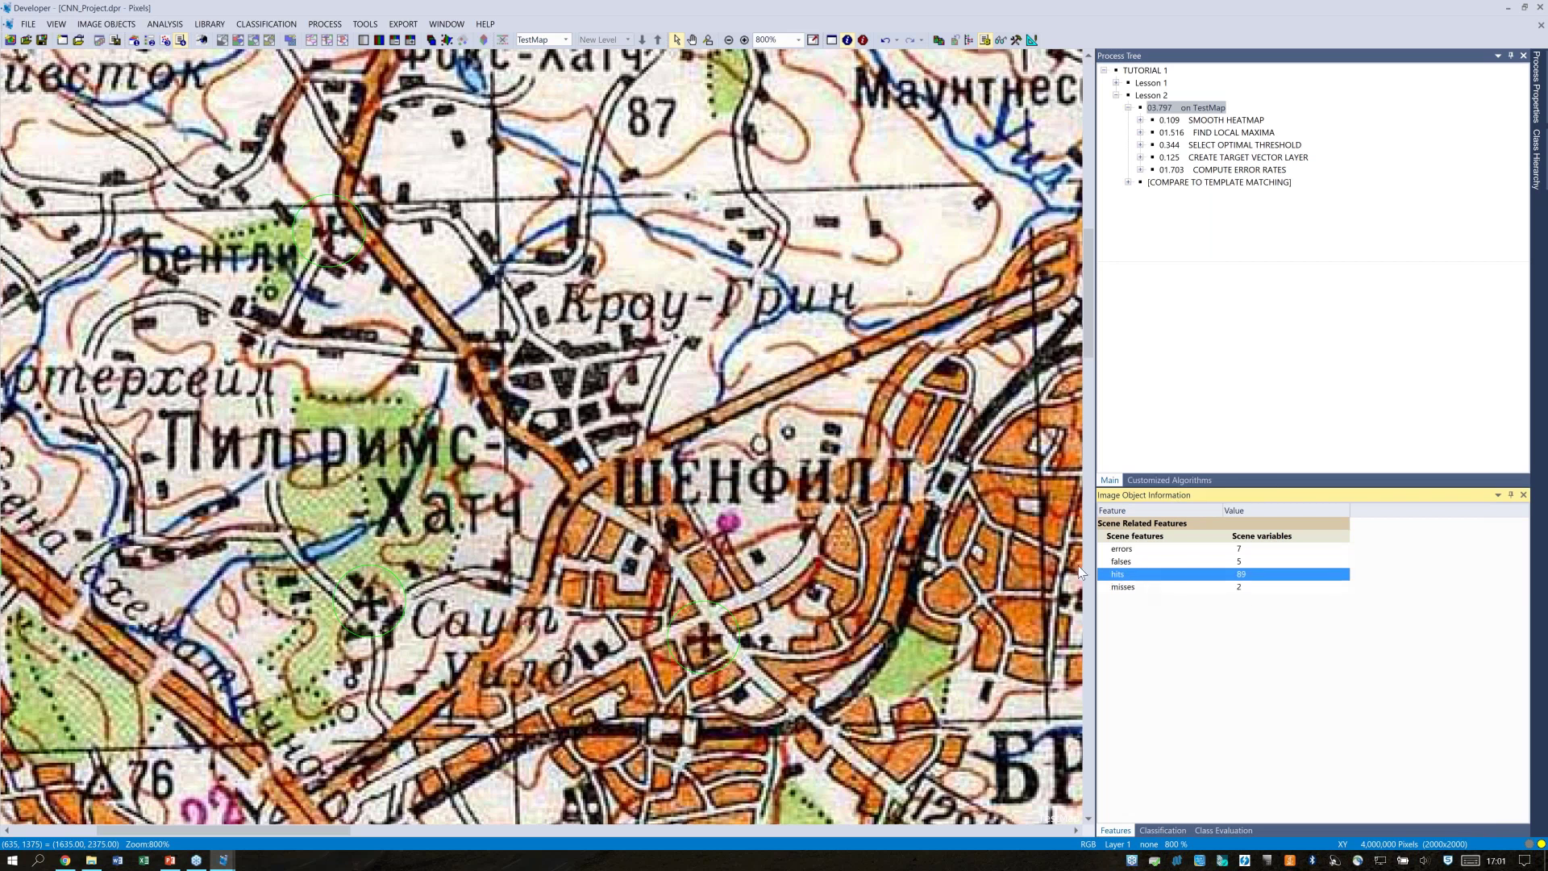
# Inspect the circled detections across a wider part of the topographic map at 300% zoom
pyautogui.click(475, 330)
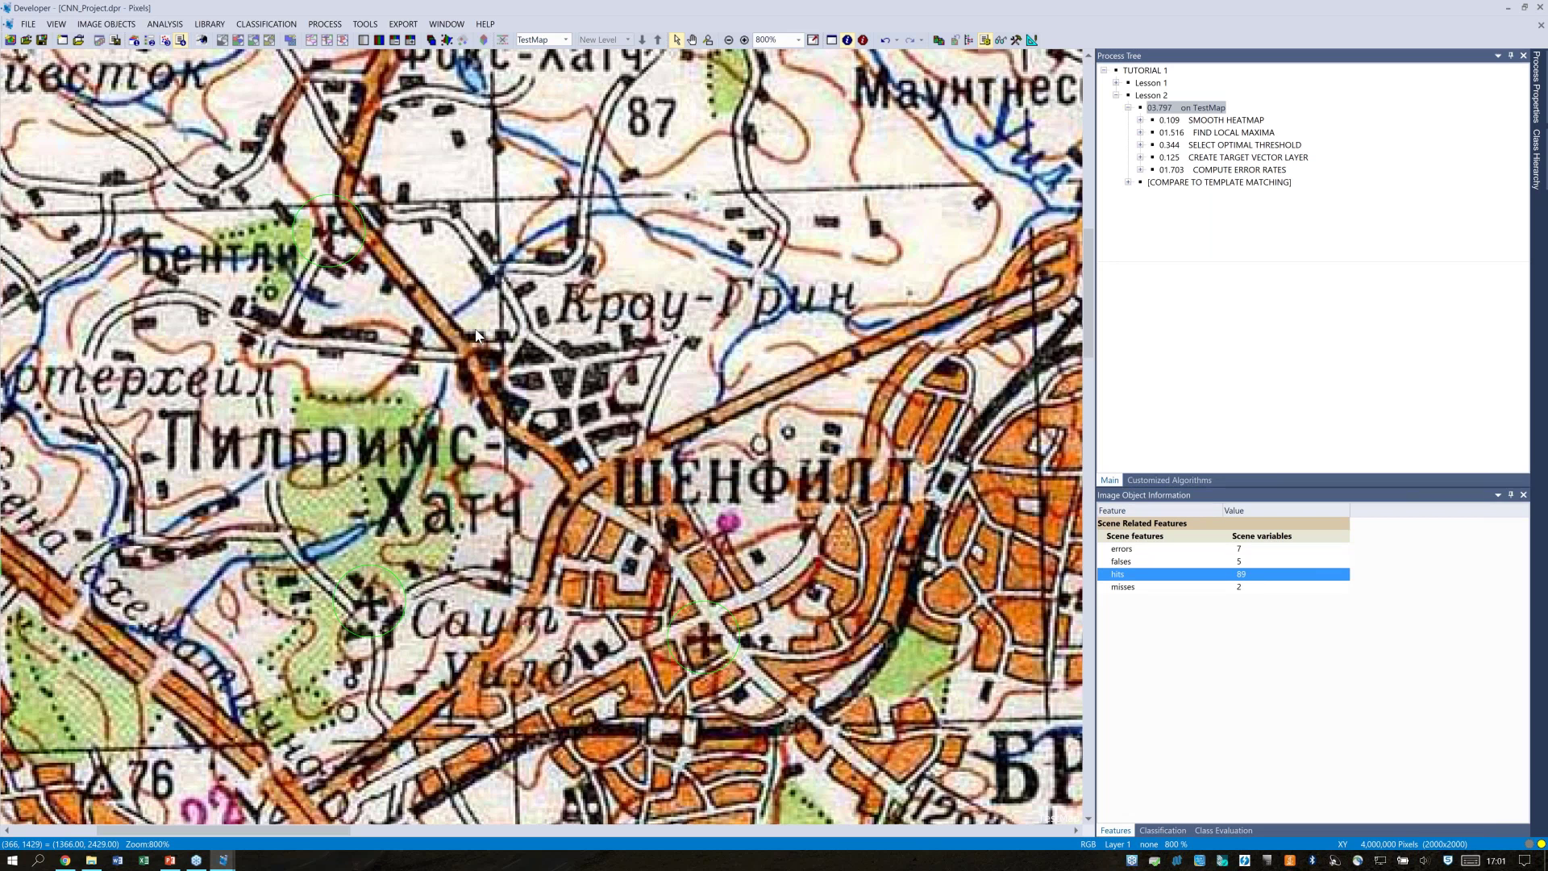
pyautogui.moveTo(476, 329); pyautogui.dragTo(584, 308)
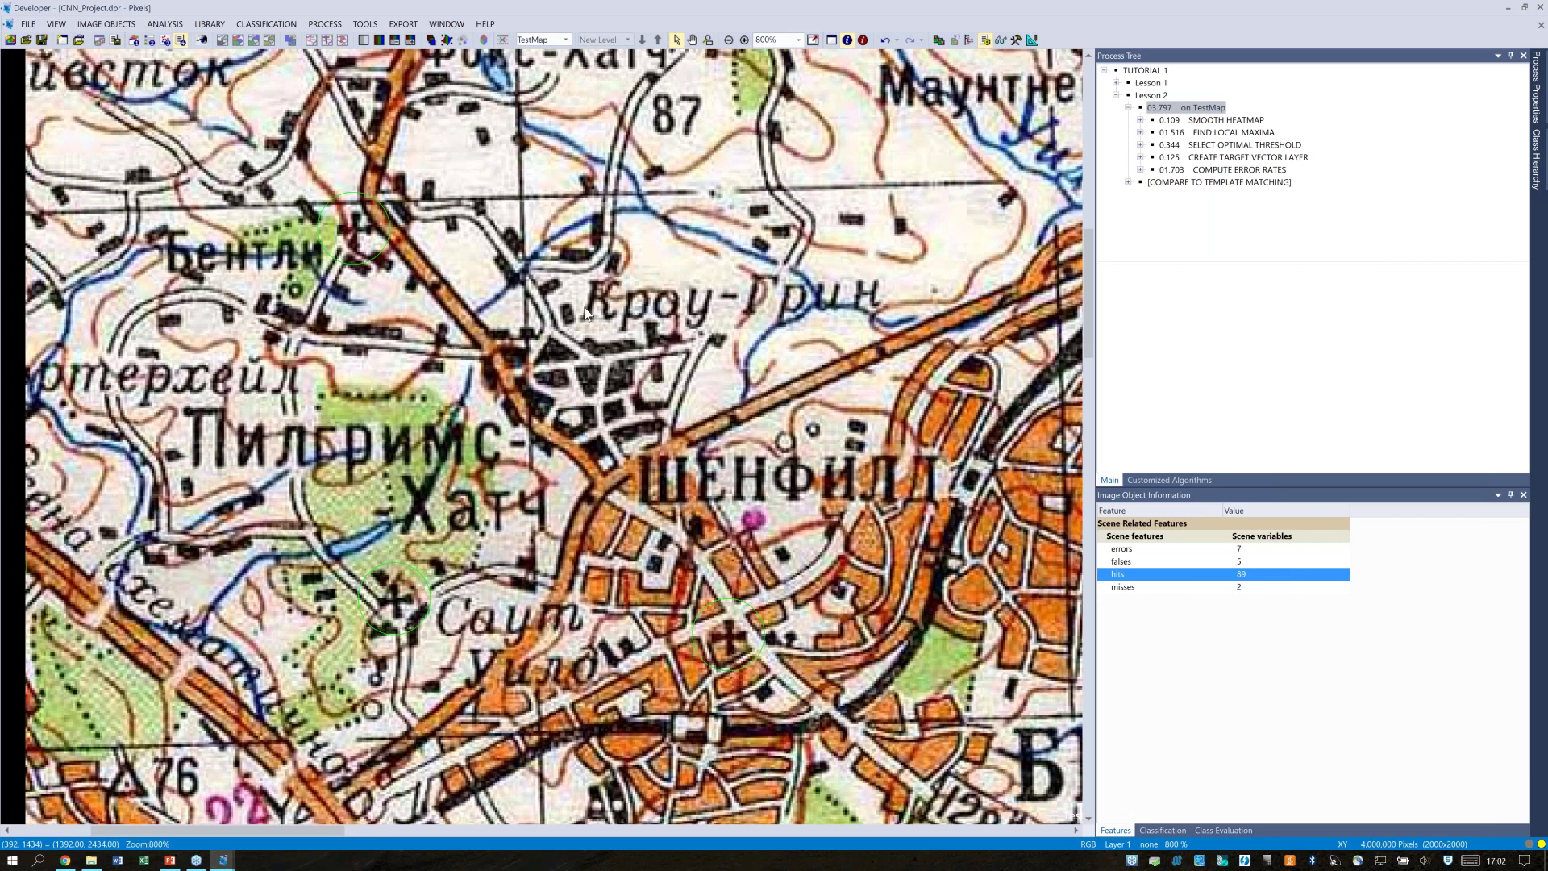
pyautogui.scroll(-5, 584, 313)
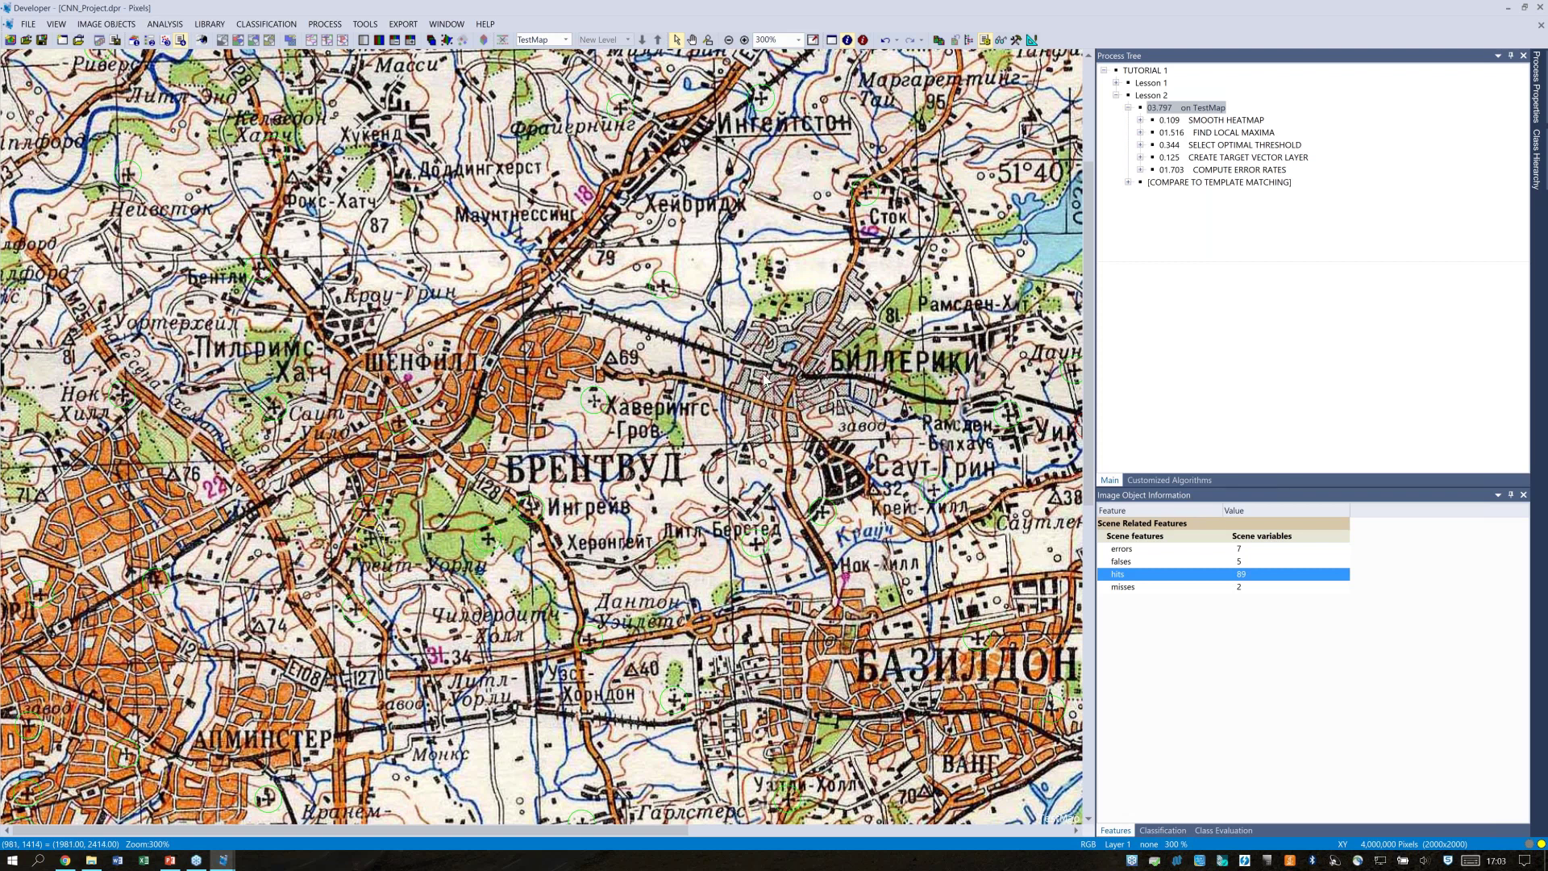
# Switch to the PowerPoint presentation, start the slide show from the "Working with CNN Demo" slide and advance to the Summary slide
pyautogui.click(170, 862)
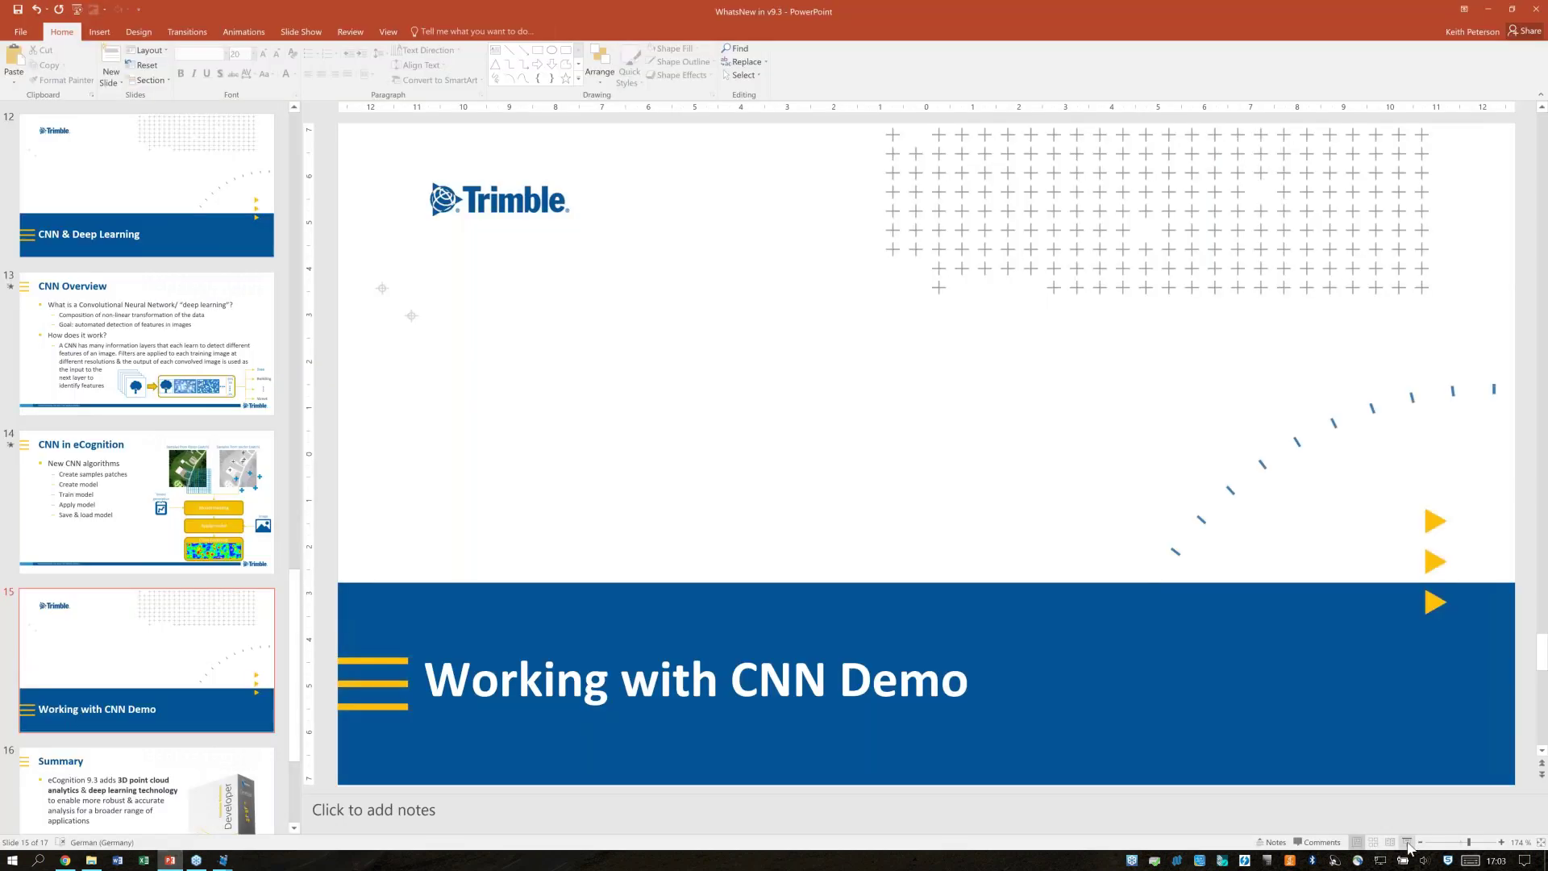
pyautogui.hotkey('shift', 'F5')
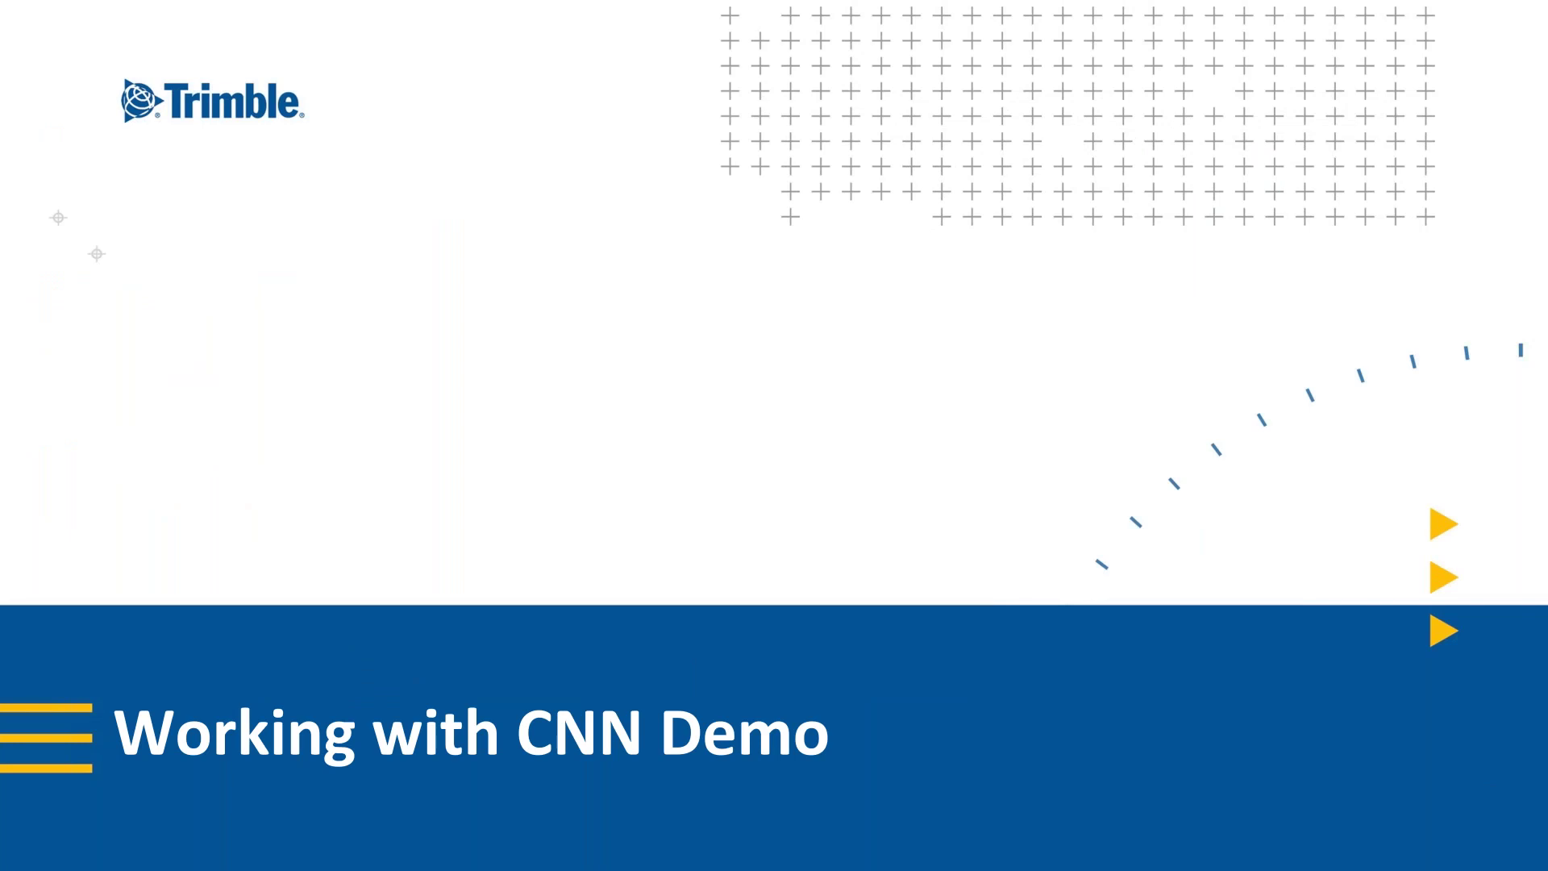
pyautogui.press('Right')
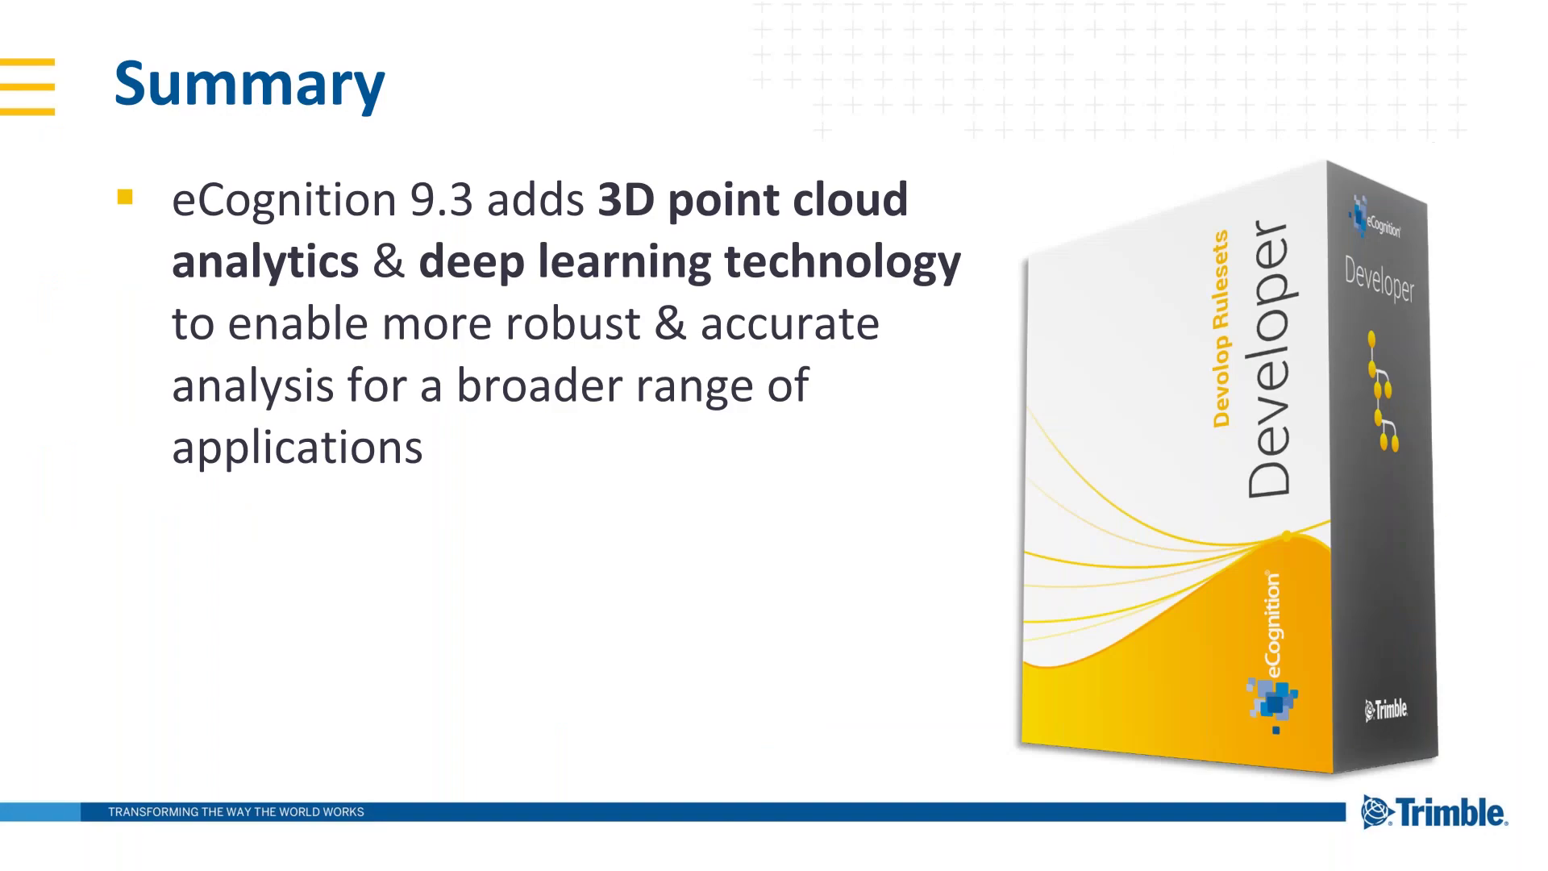